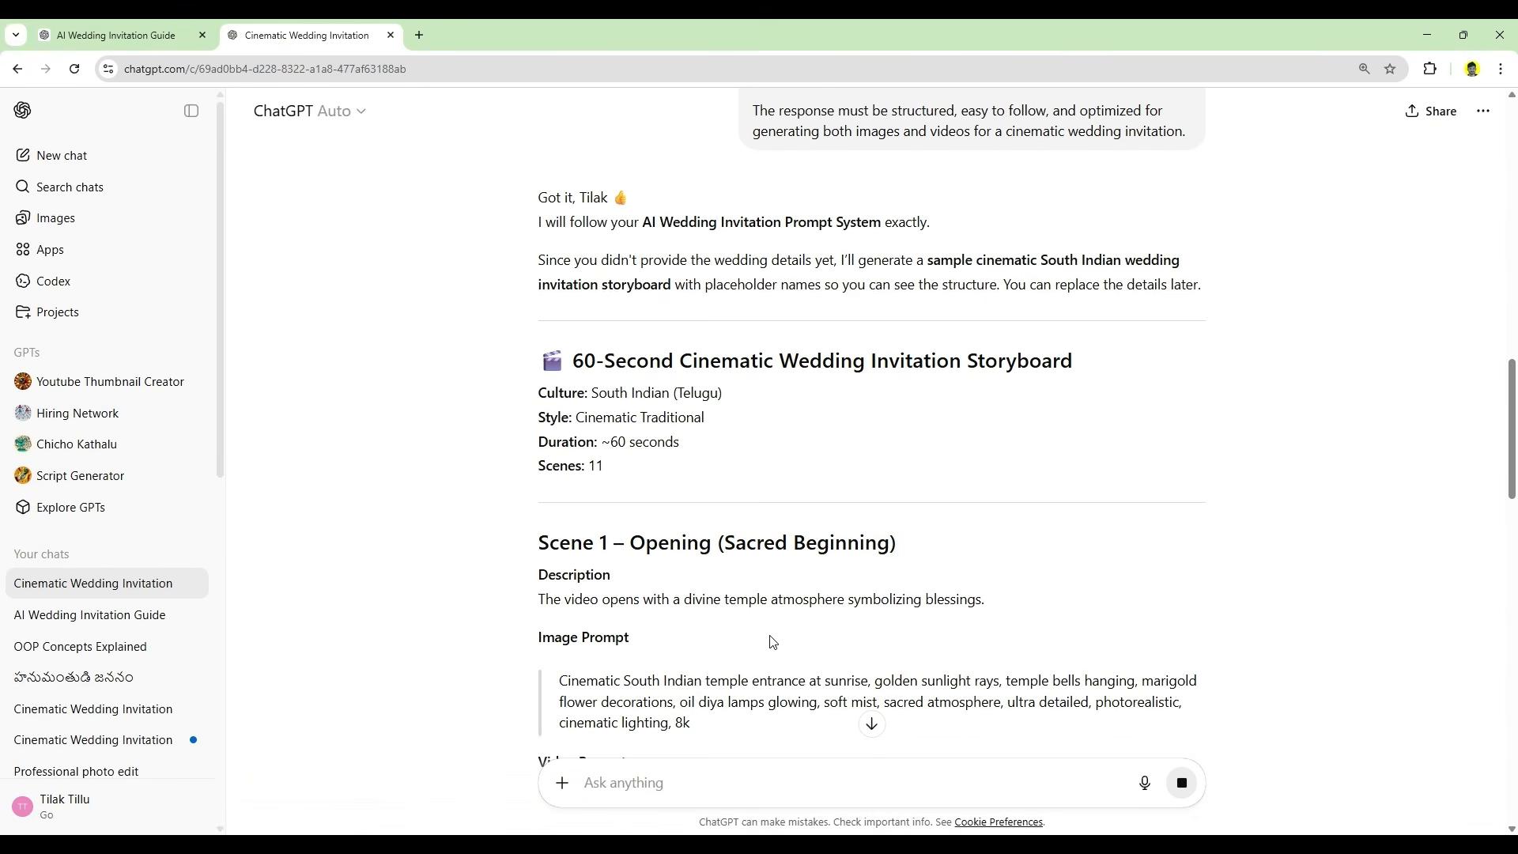
# Step: Examine Scene 1 of the 60-second wedding invitation storyboard, marking parts of its title, image prompt and video prompt
pyautogui.scroll(-3, 770, 642)
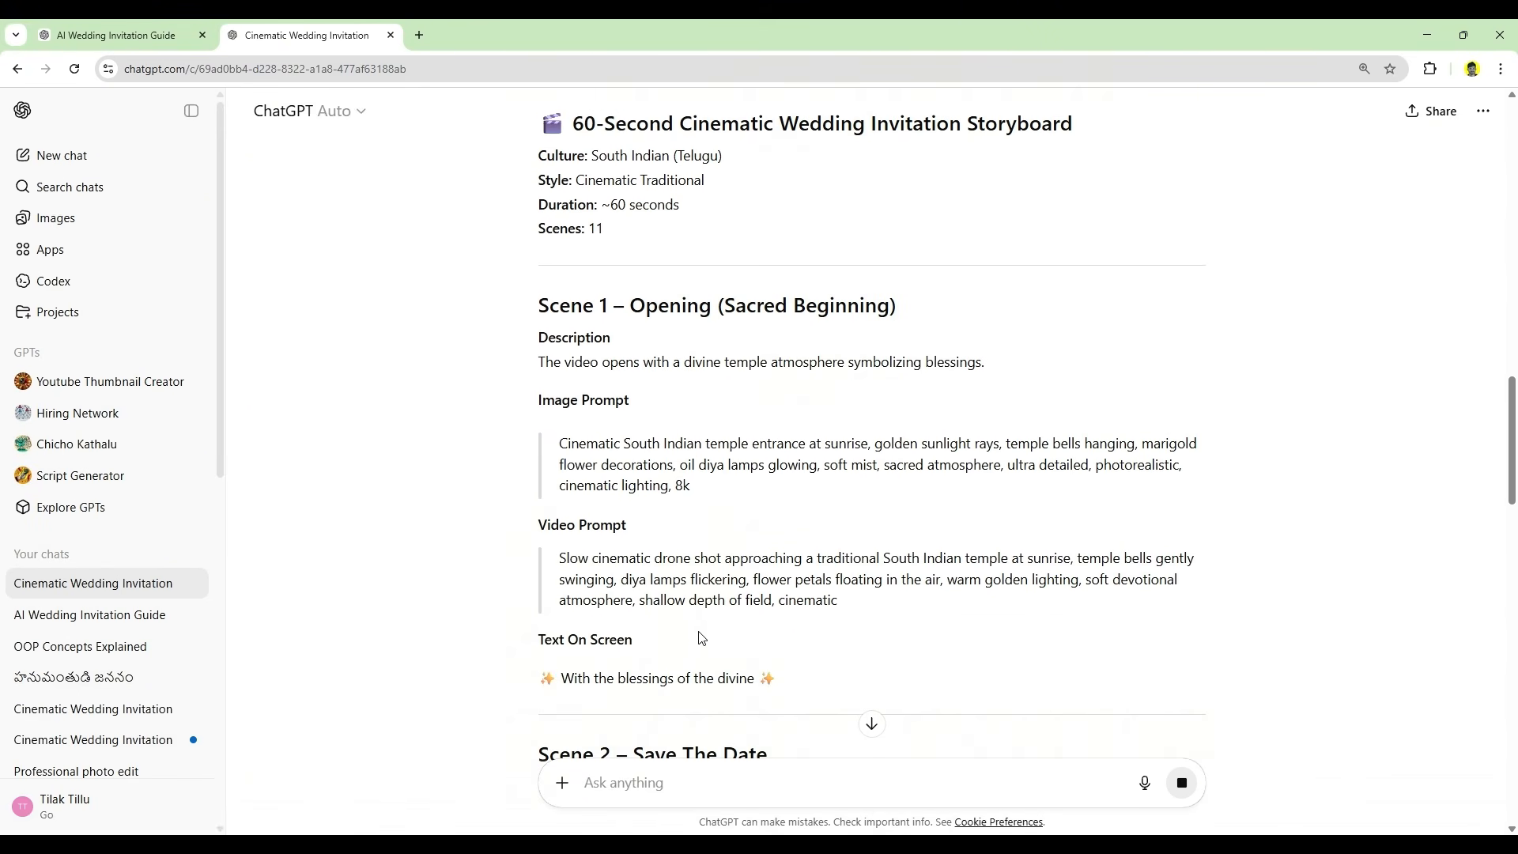
pyautogui.moveTo(558, 442); pyautogui.dragTo(677, 466)
pyautogui.moveTo(569, 558); pyautogui.dragTo(691, 588)
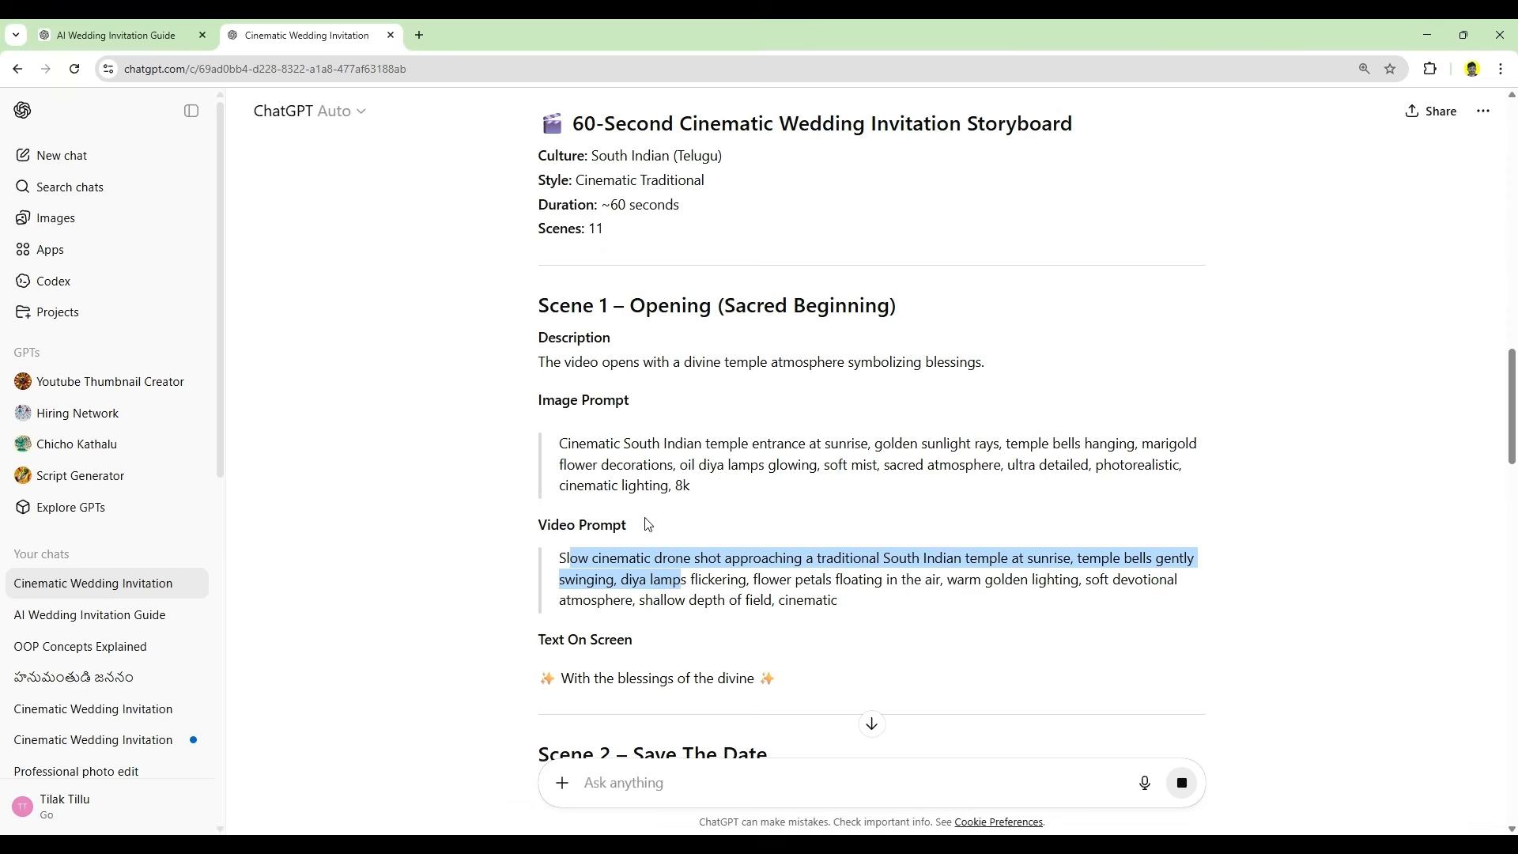
pyautogui.moveTo(629, 310); pyautogui.dragTo(687, 343)
pyautogui.scroll(-3, 633, 478)
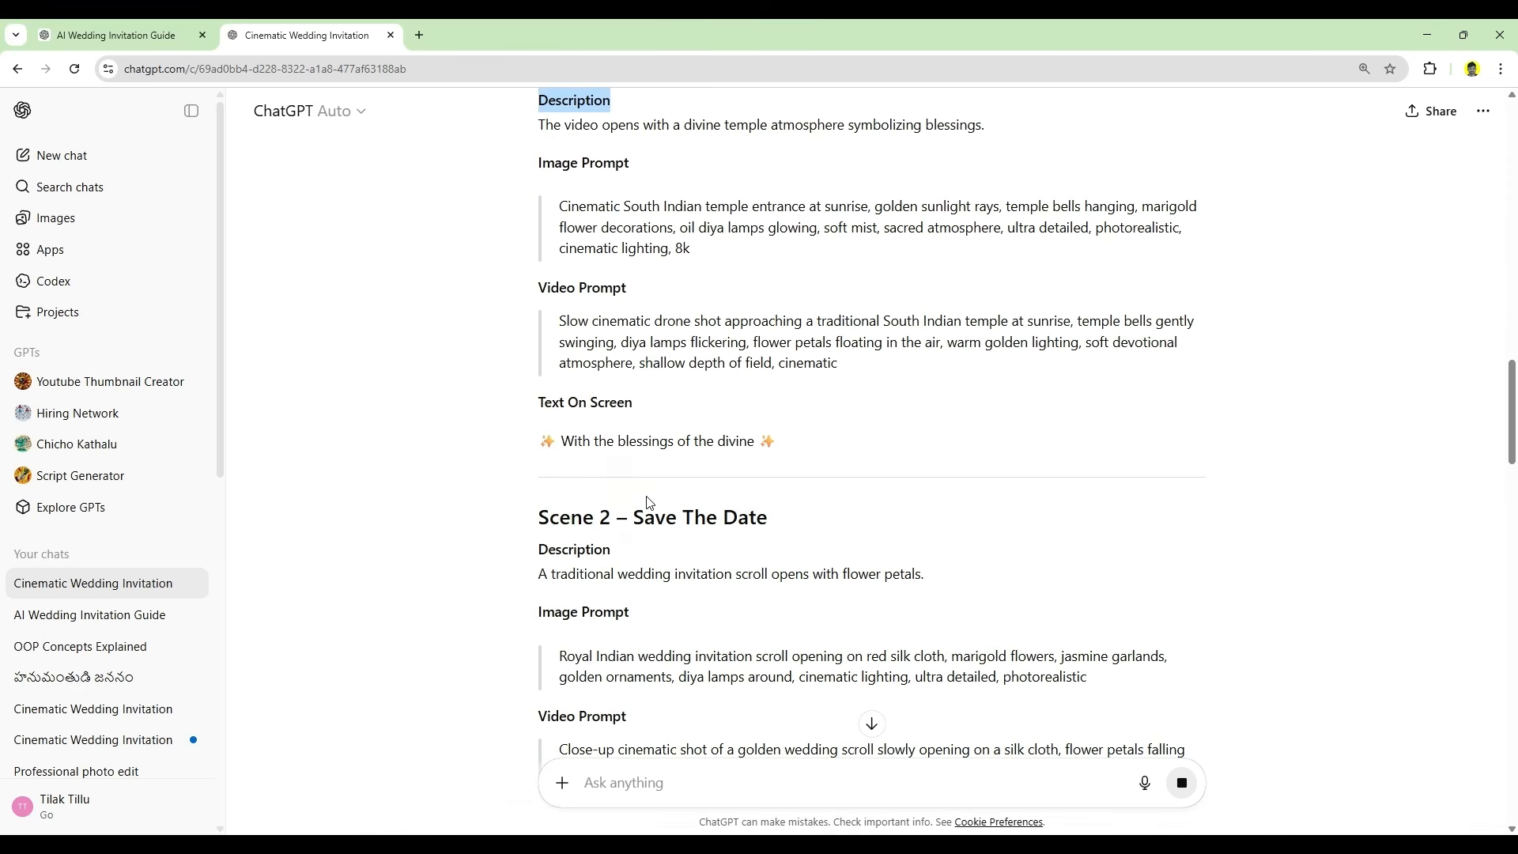
pyautogui.scroll(2, 633, 524)
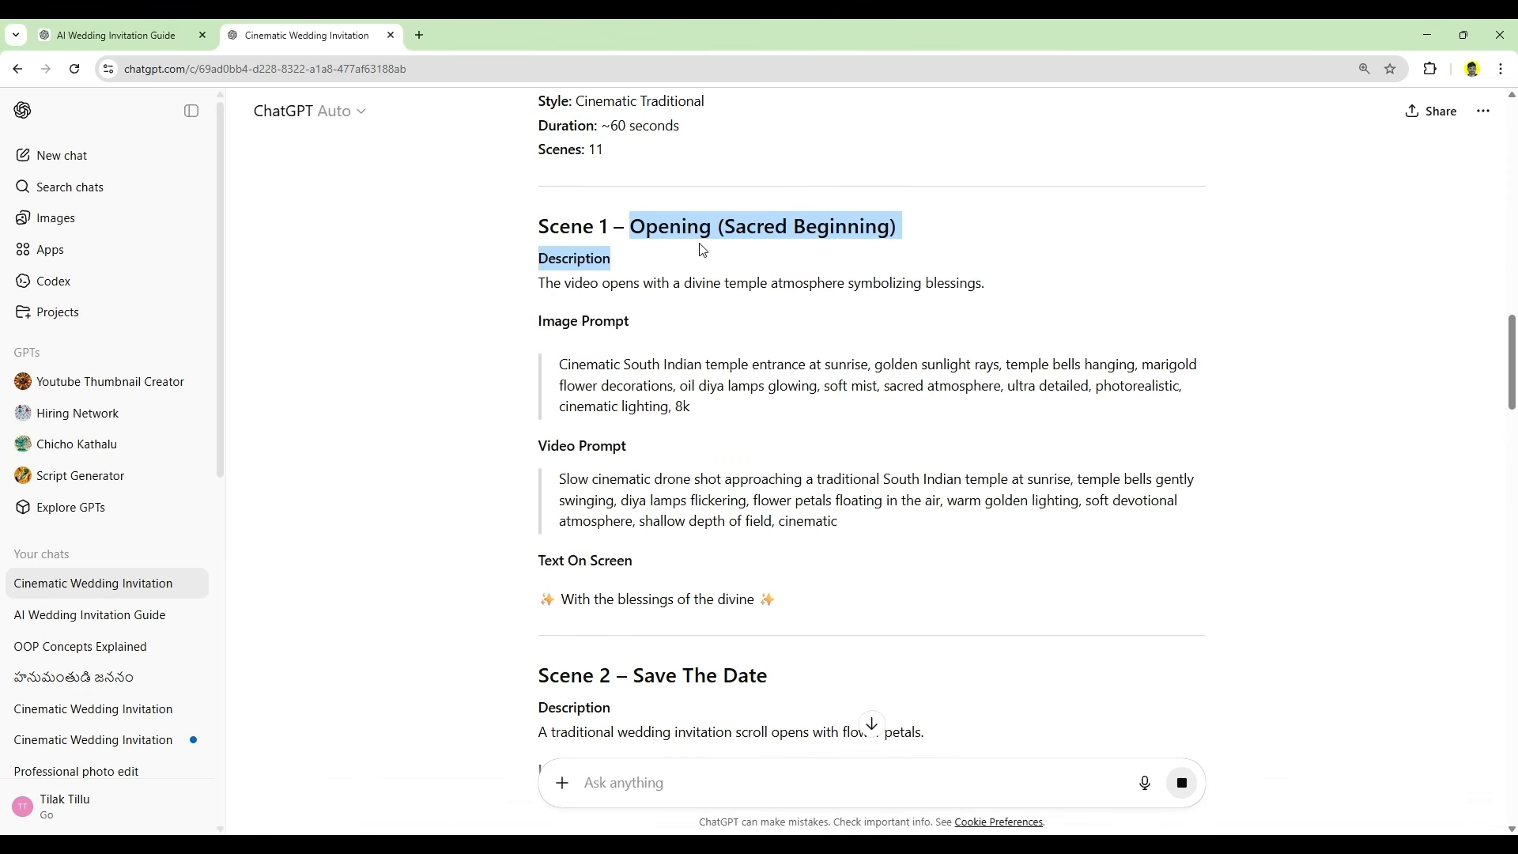
pyautogui.moveTo(559, 386); pyautogui.dragTo(695, 434)
pyautogui.scroll(-3, 870, 722)
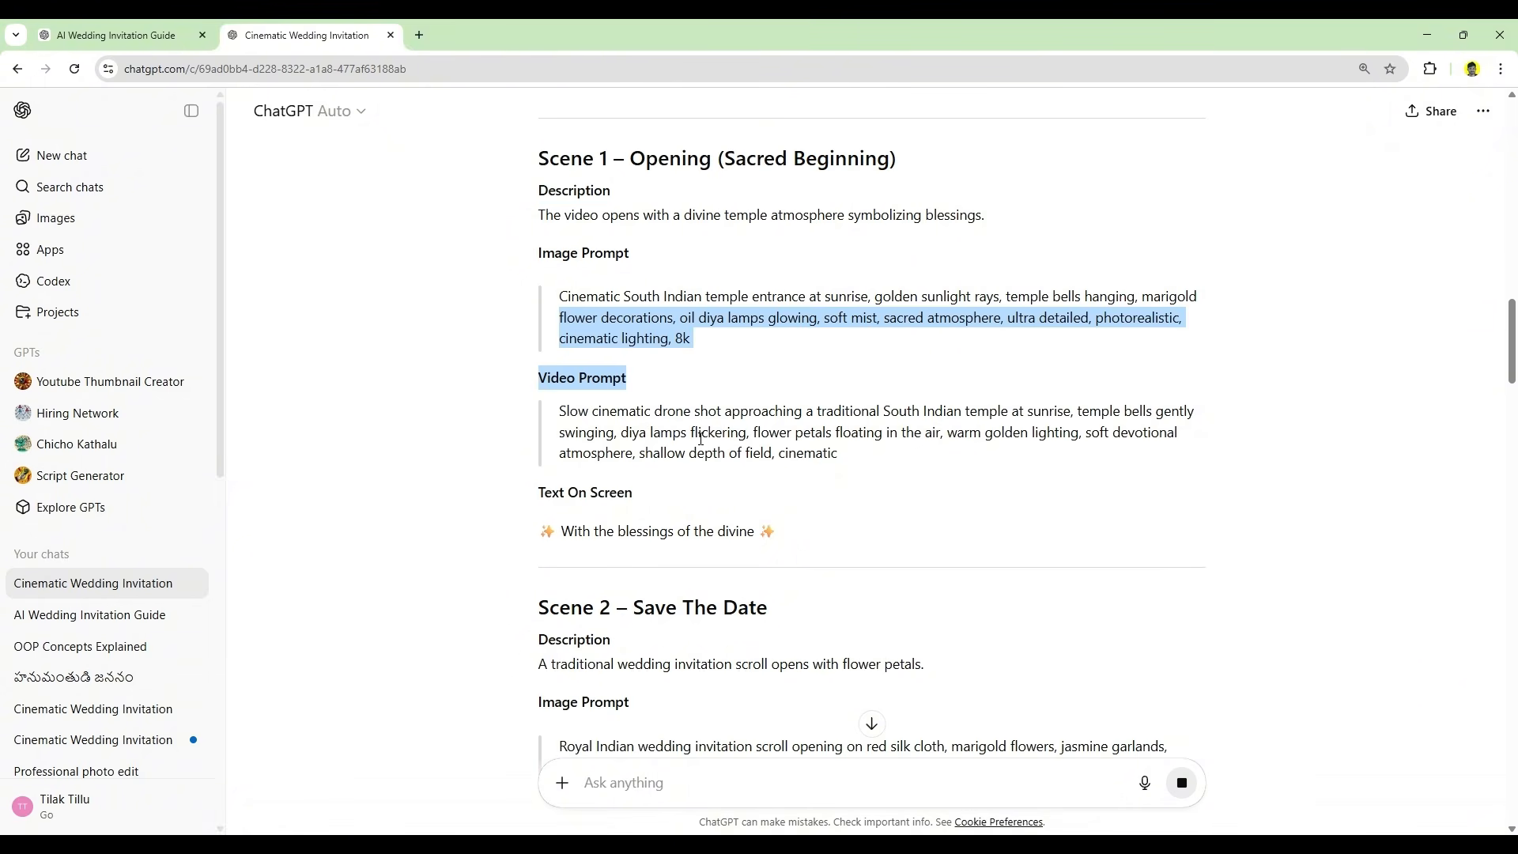
# Step: Read through the remaining storyboard scenes from Scene 2 – Save The Date to the end of the response
pyautogui.scroll(-2, 737, 498)
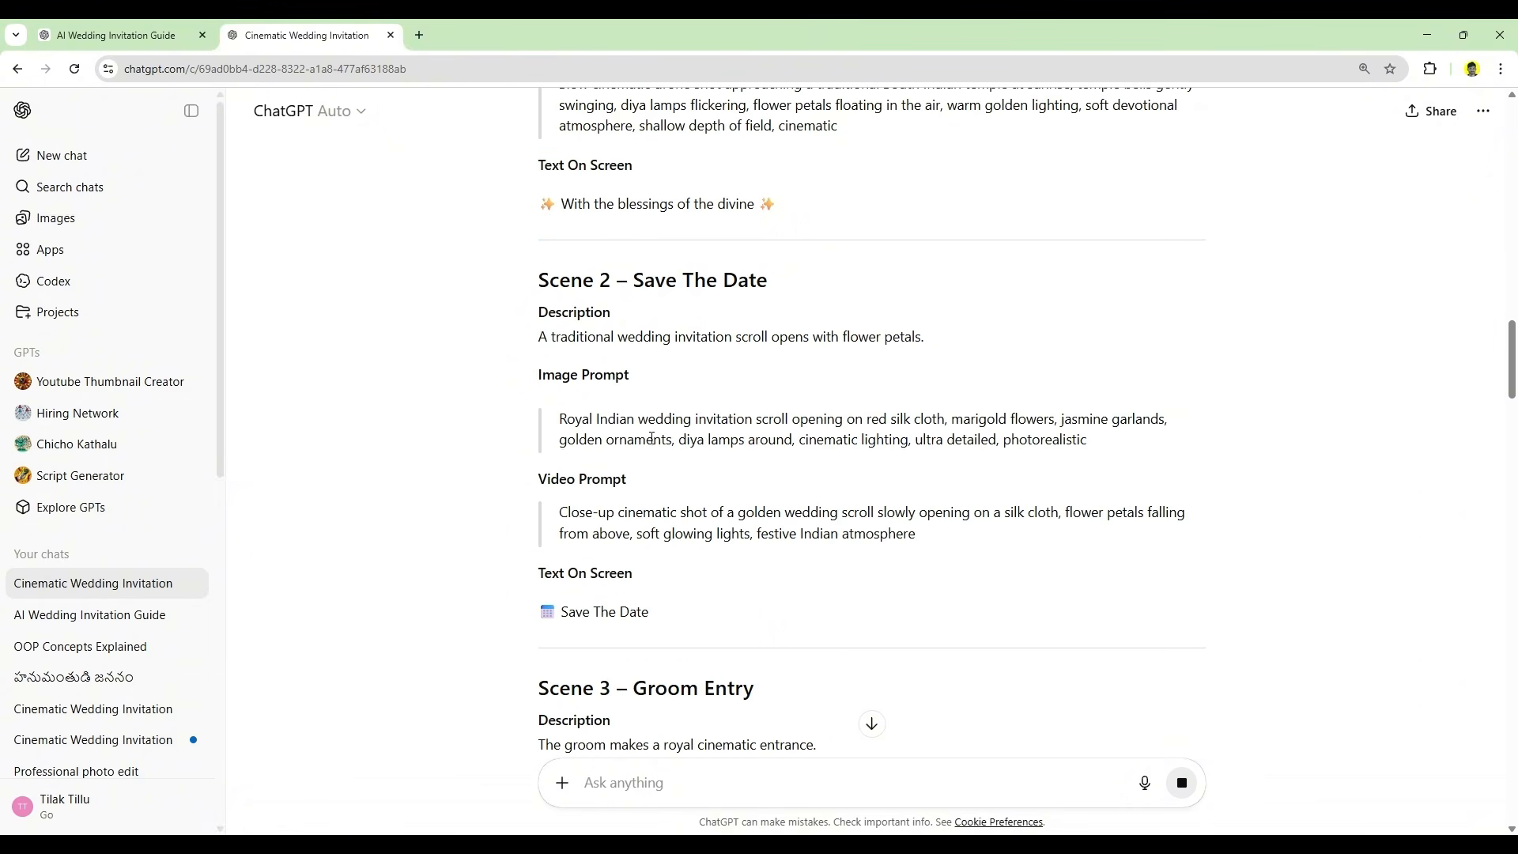
pyautogui.scroll(-2, 662, 319)
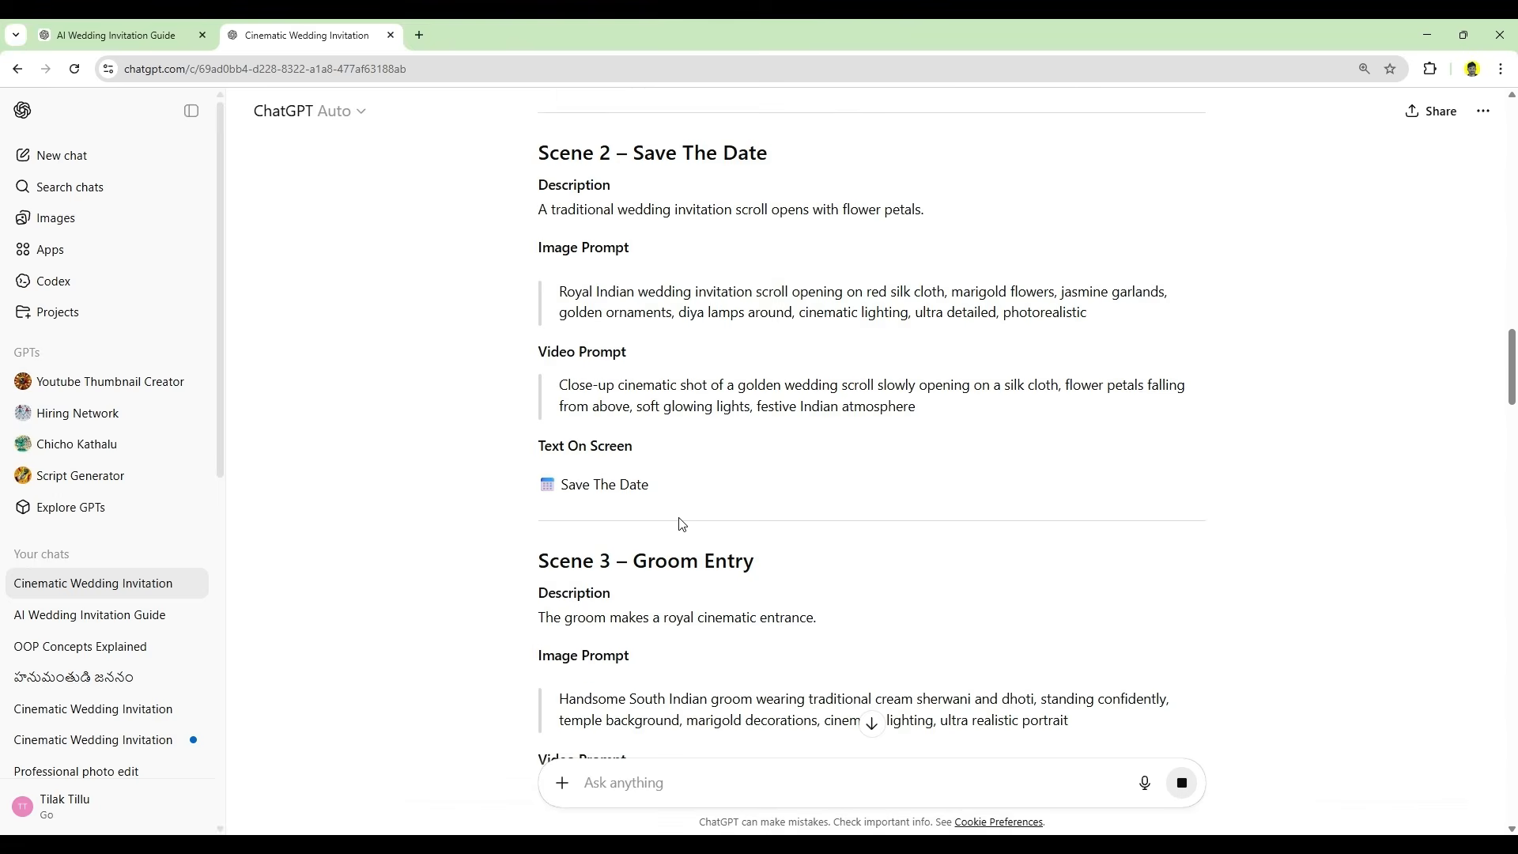
pyautogui.scroll(-6, 647, 537)
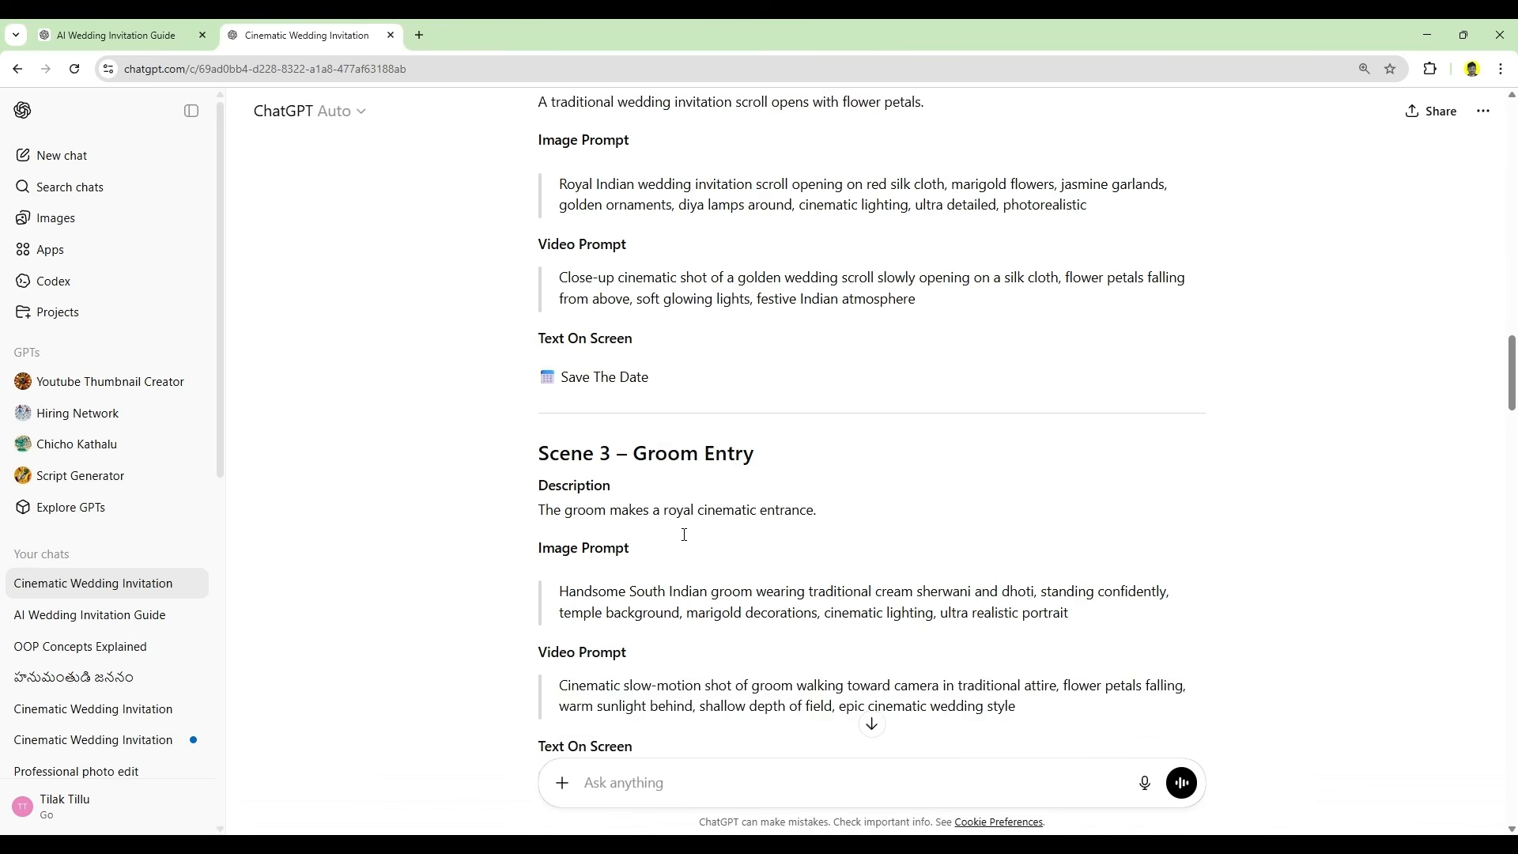
pyautogui.scroll(-10, 646, 529)
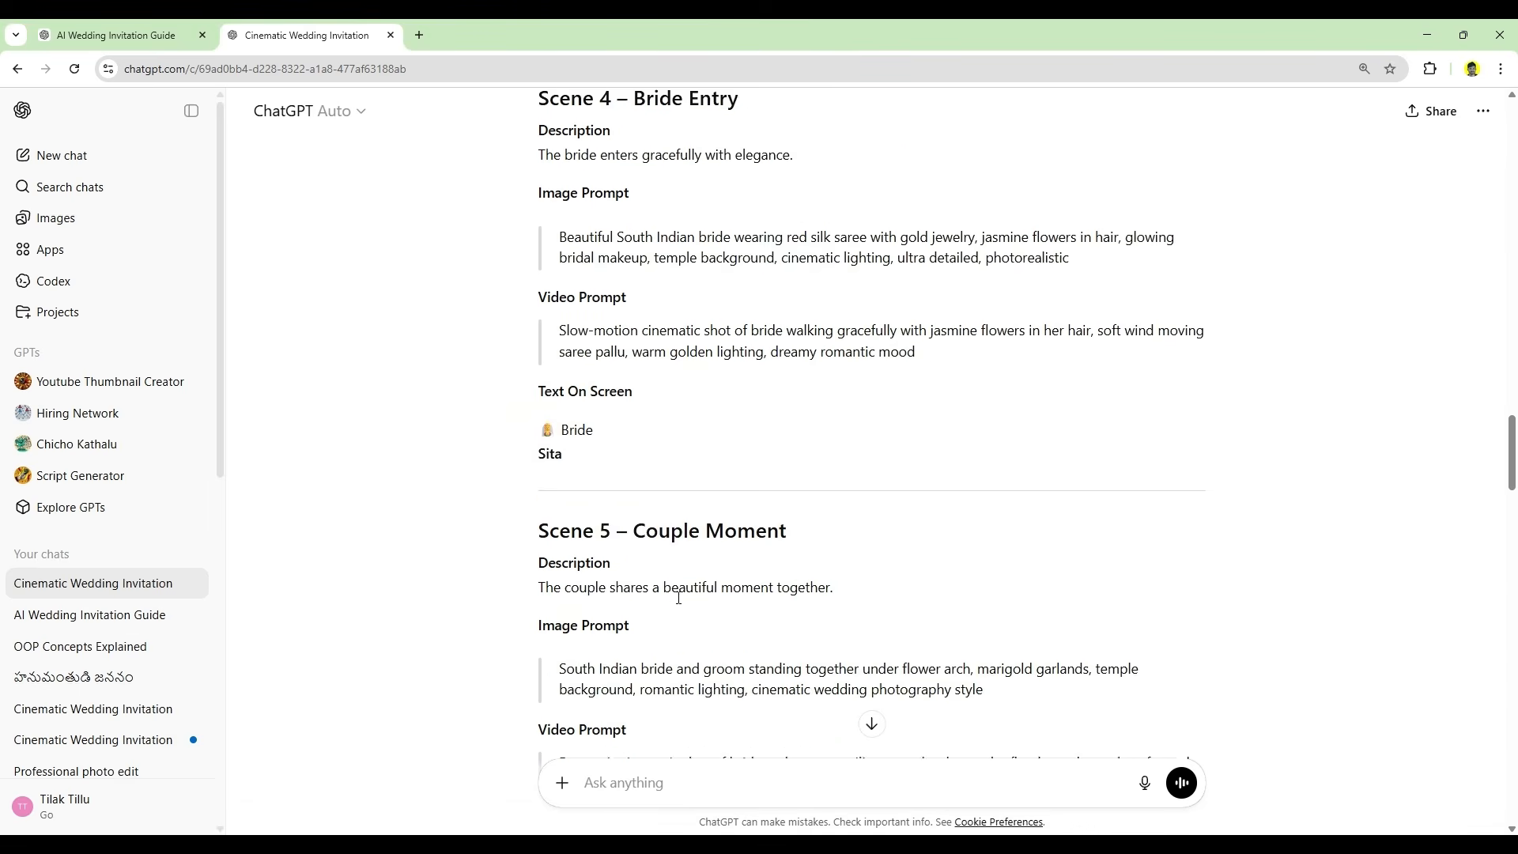
pyautogui.scroll(-16, 726, 513)
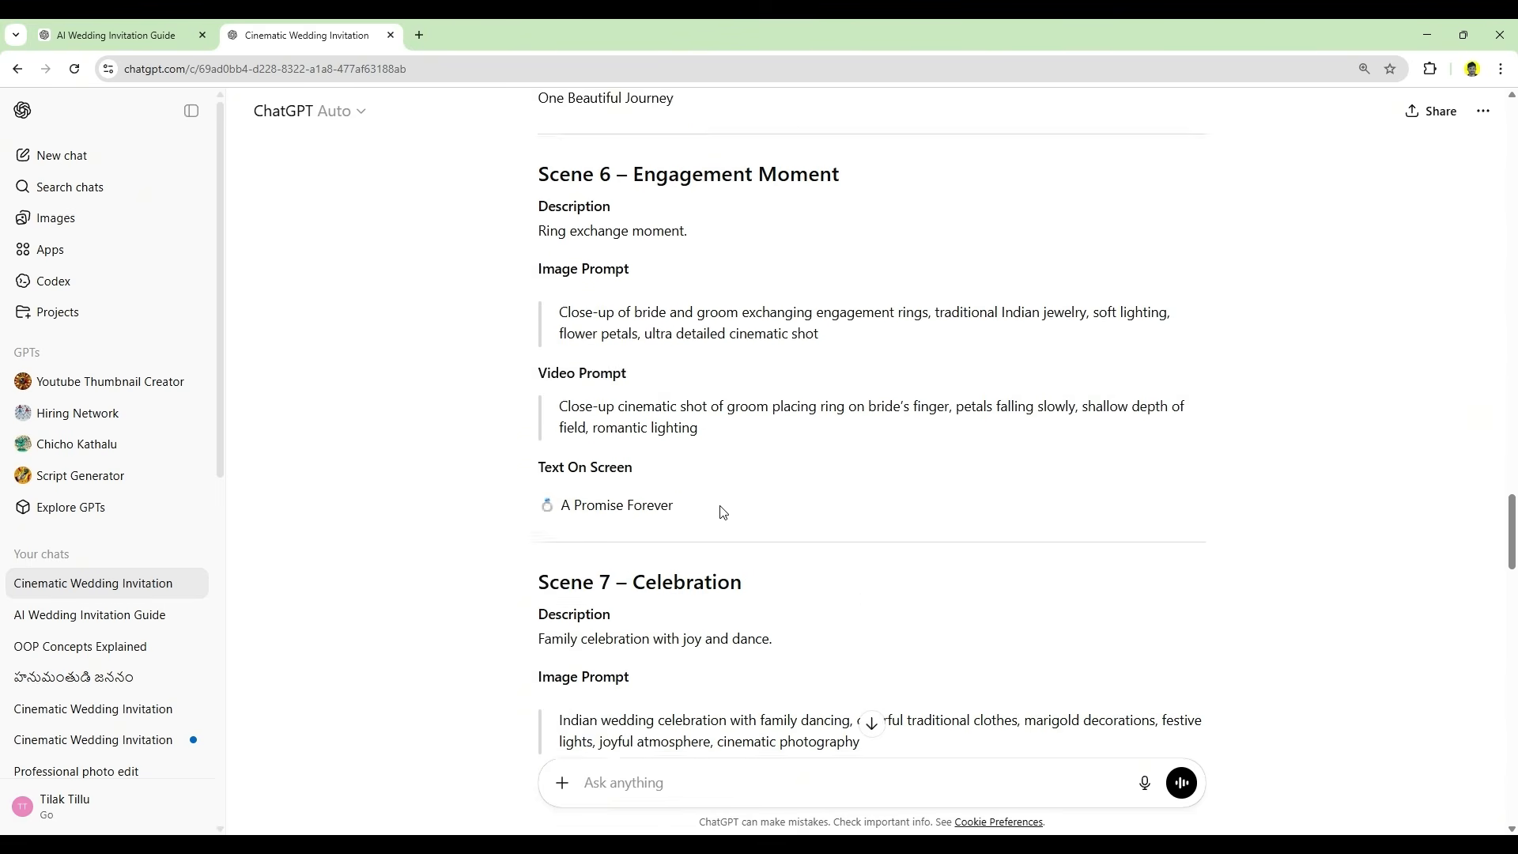
pyautogui.scroll(-20, 721, 512)
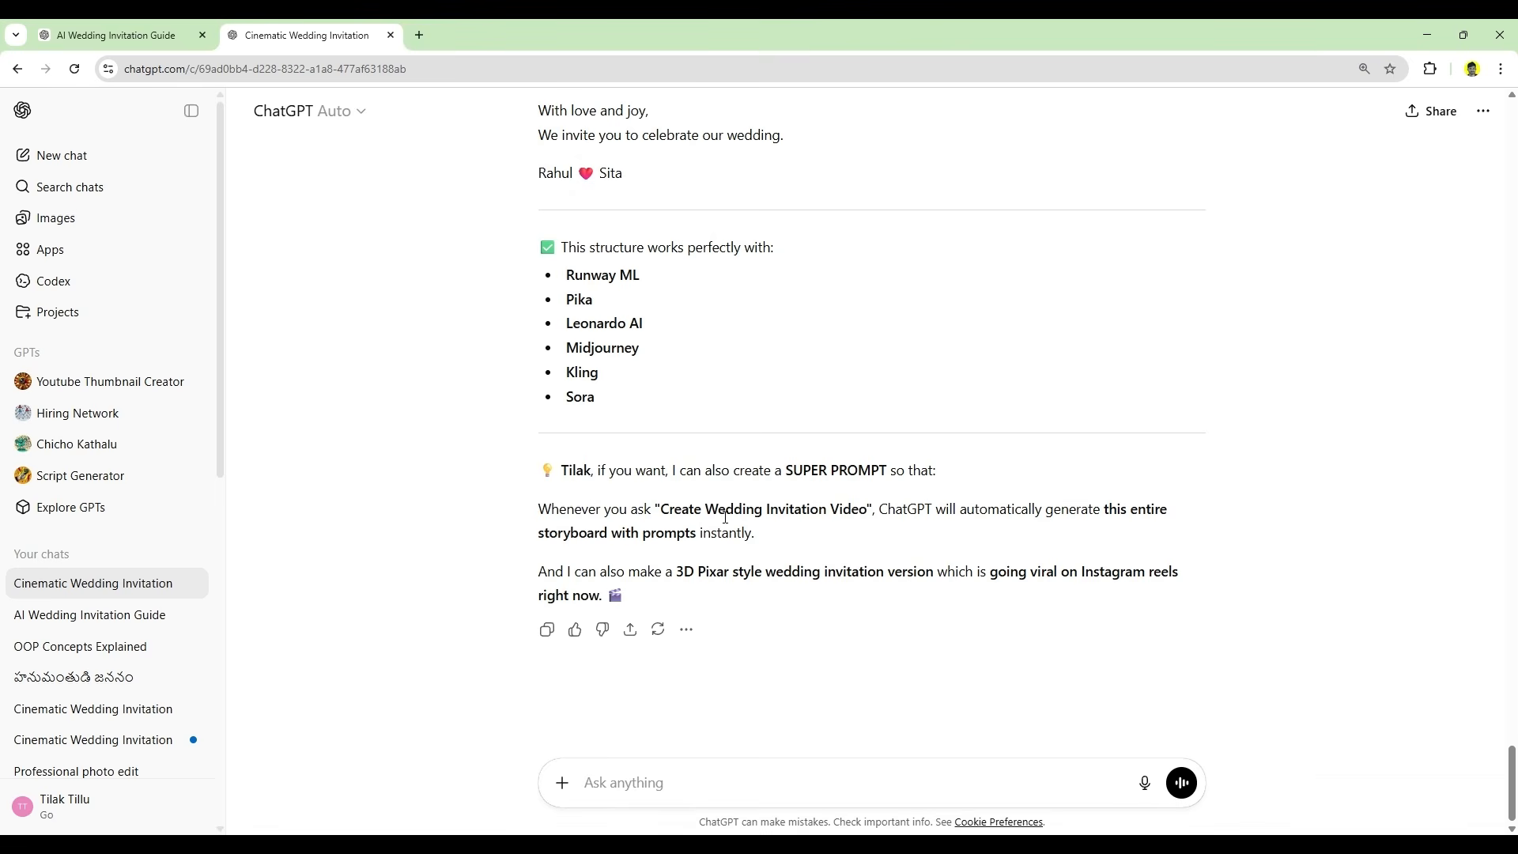
# Step: Switch to the AI Wedding Invitation Guide chat and find the start of its 60-second full storyboard
pyautogui.click(119, 35)
pyautogui.scroll(15, 499, 435)
pyautogui.scroll(20, 502, 434)
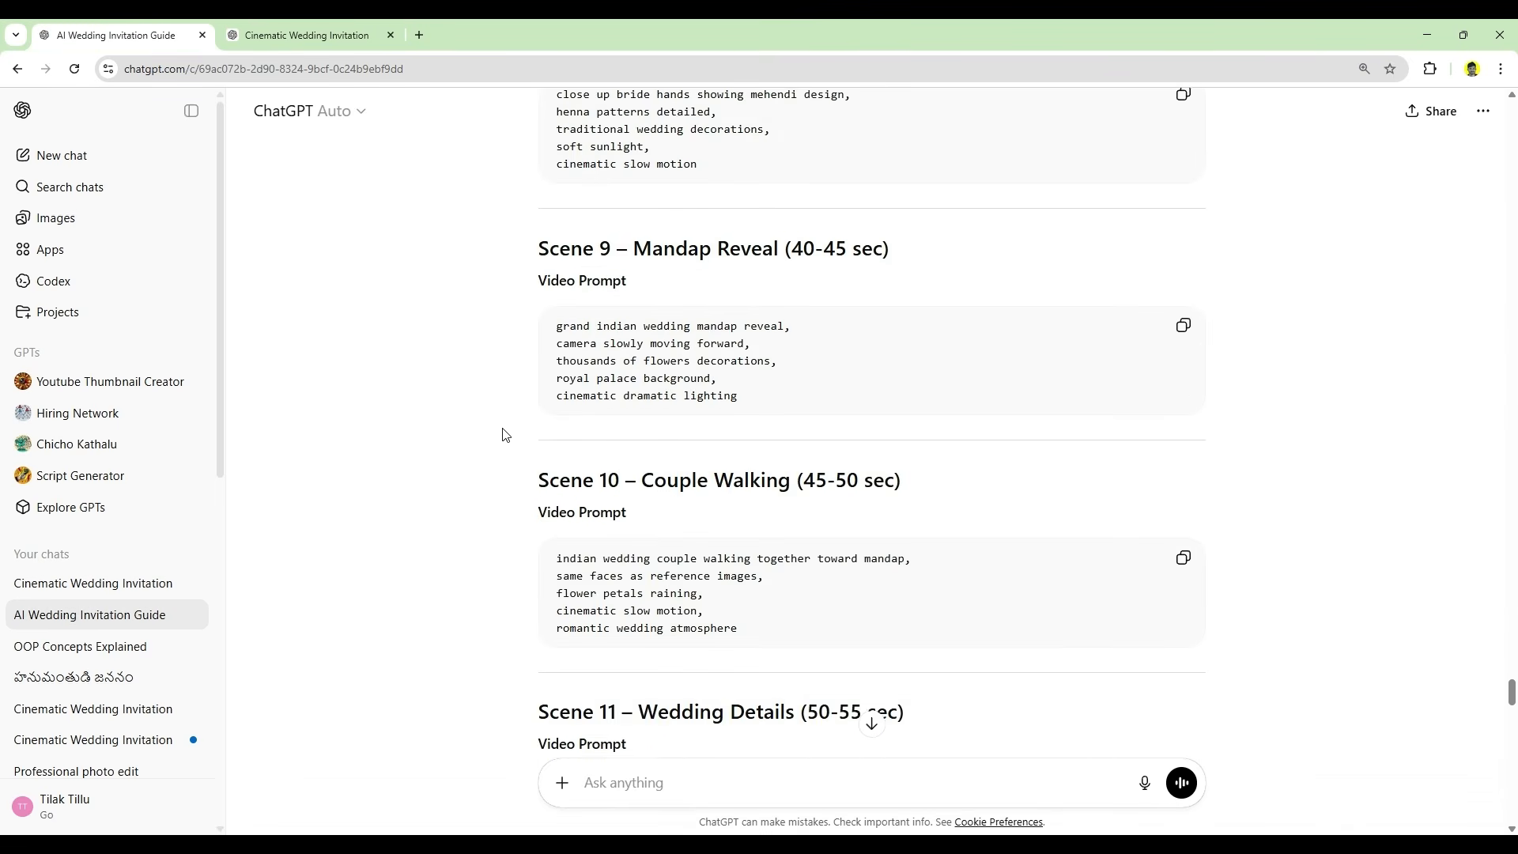
pyautogui.scroll(9, 502, 434)
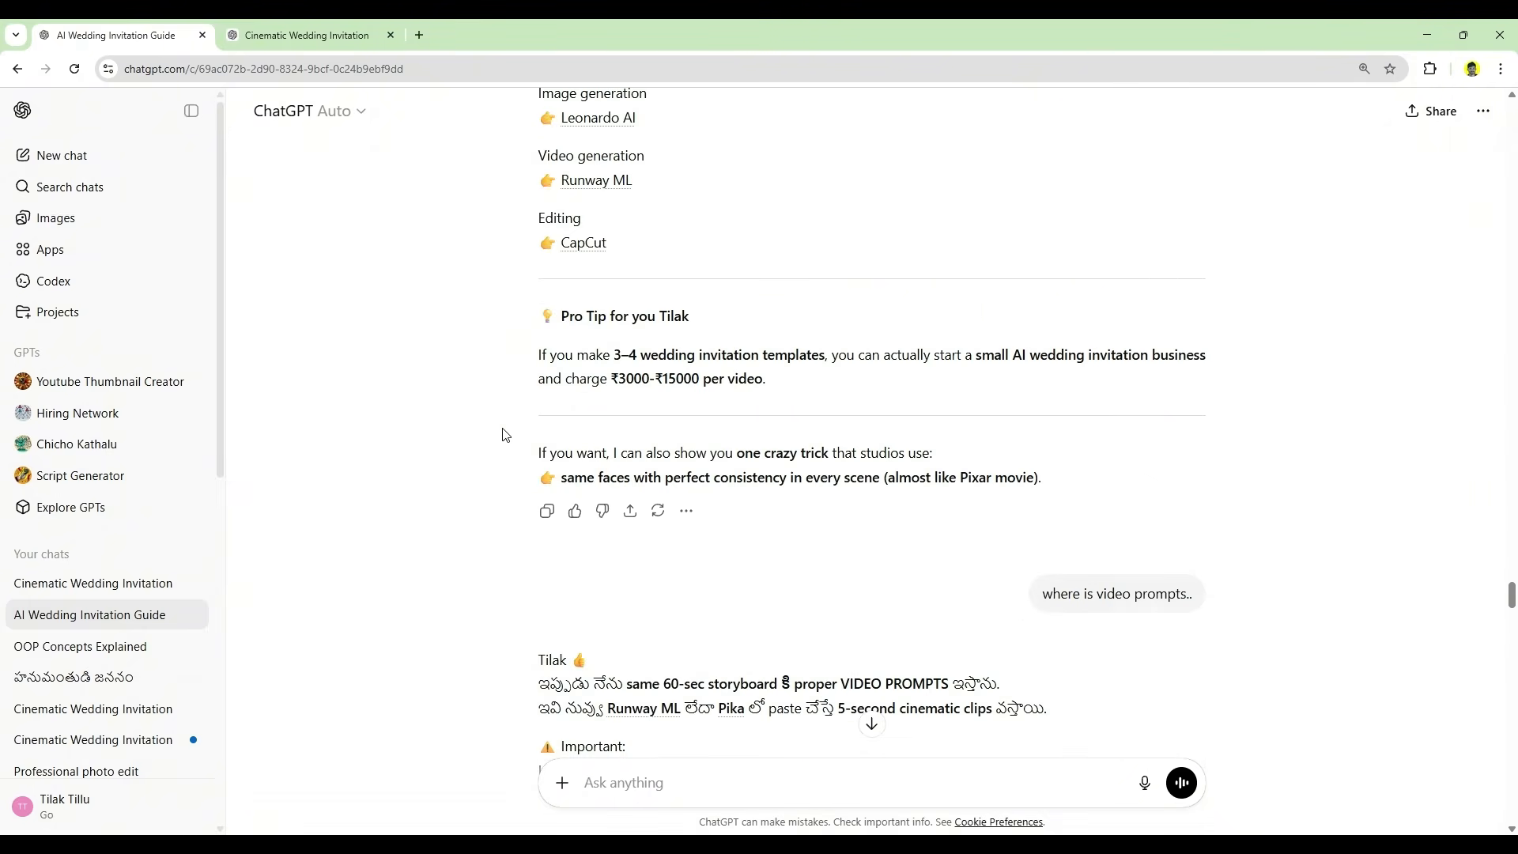
pyautogui.scroll(-20, 502, 434)
pyautogui.scroll(17, 502, 434)
pyautogui.scroll(20, 506, 435)
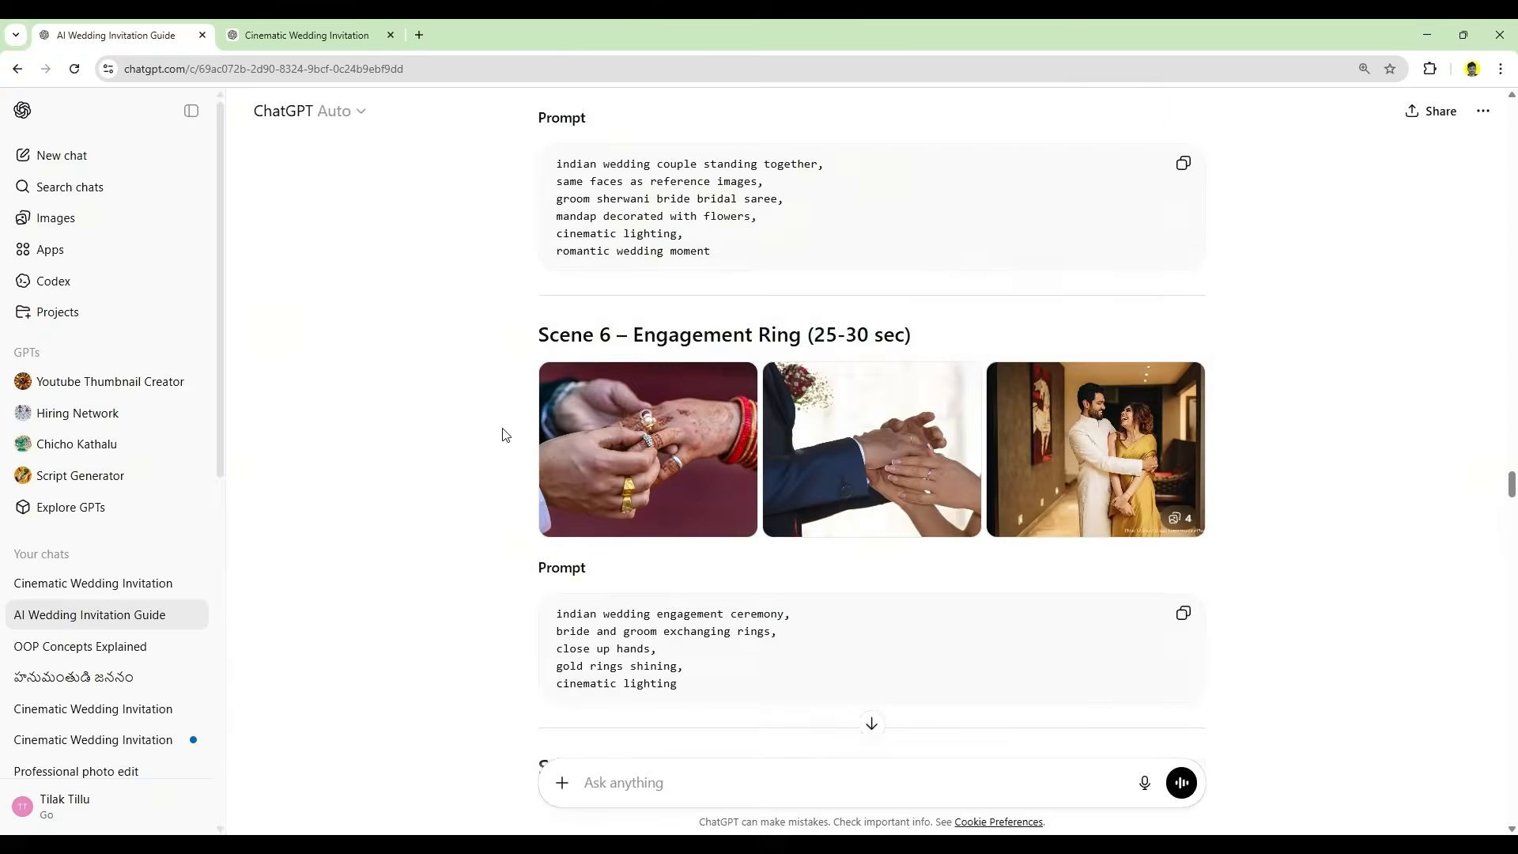
pyautogui.scroll(18, 504, 434)
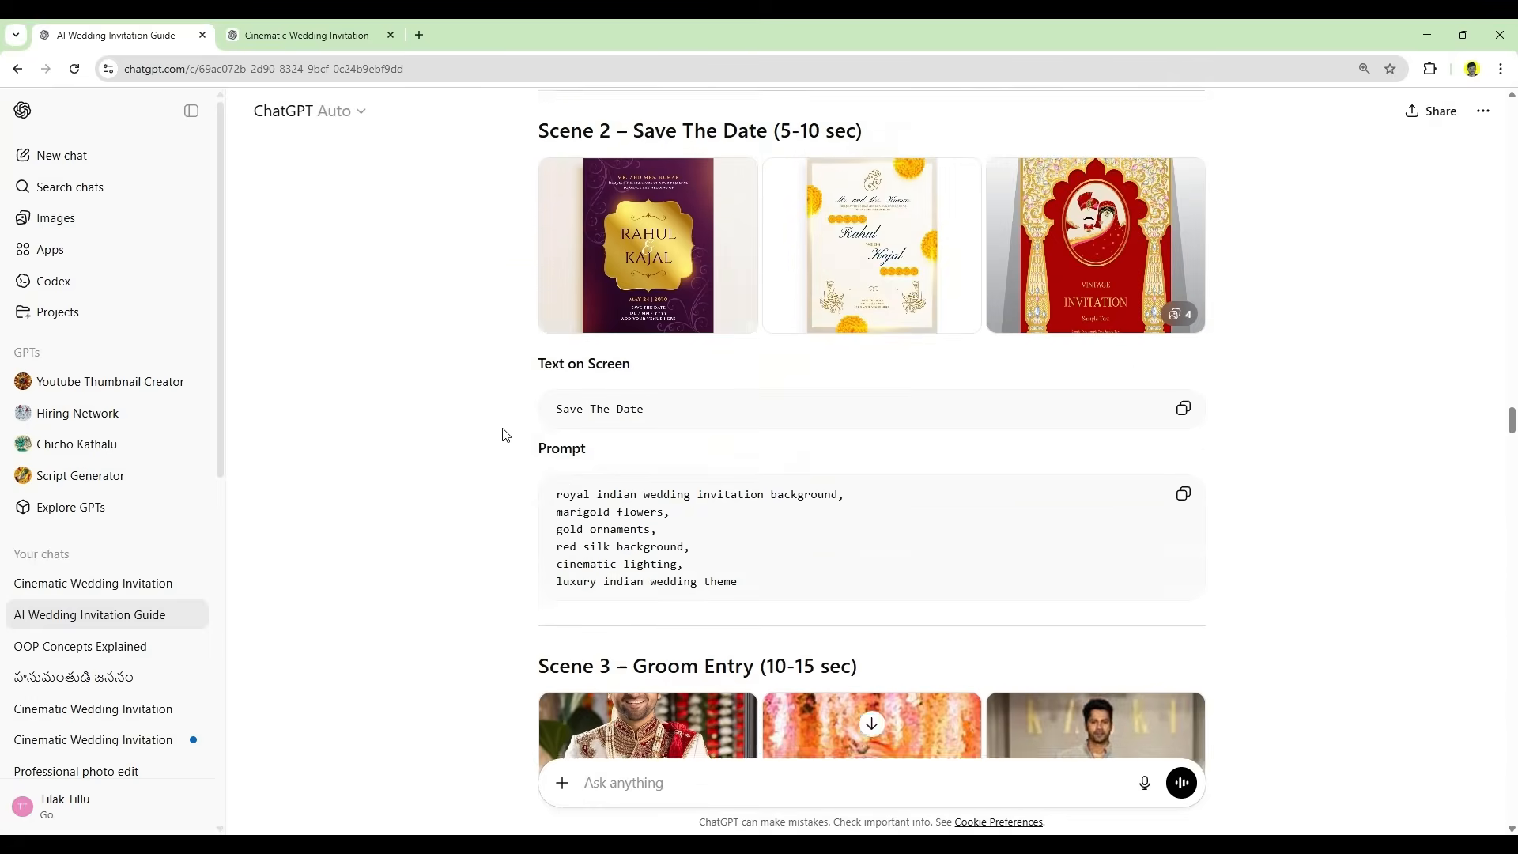
pyautogui.scroll(4, 502, 434)
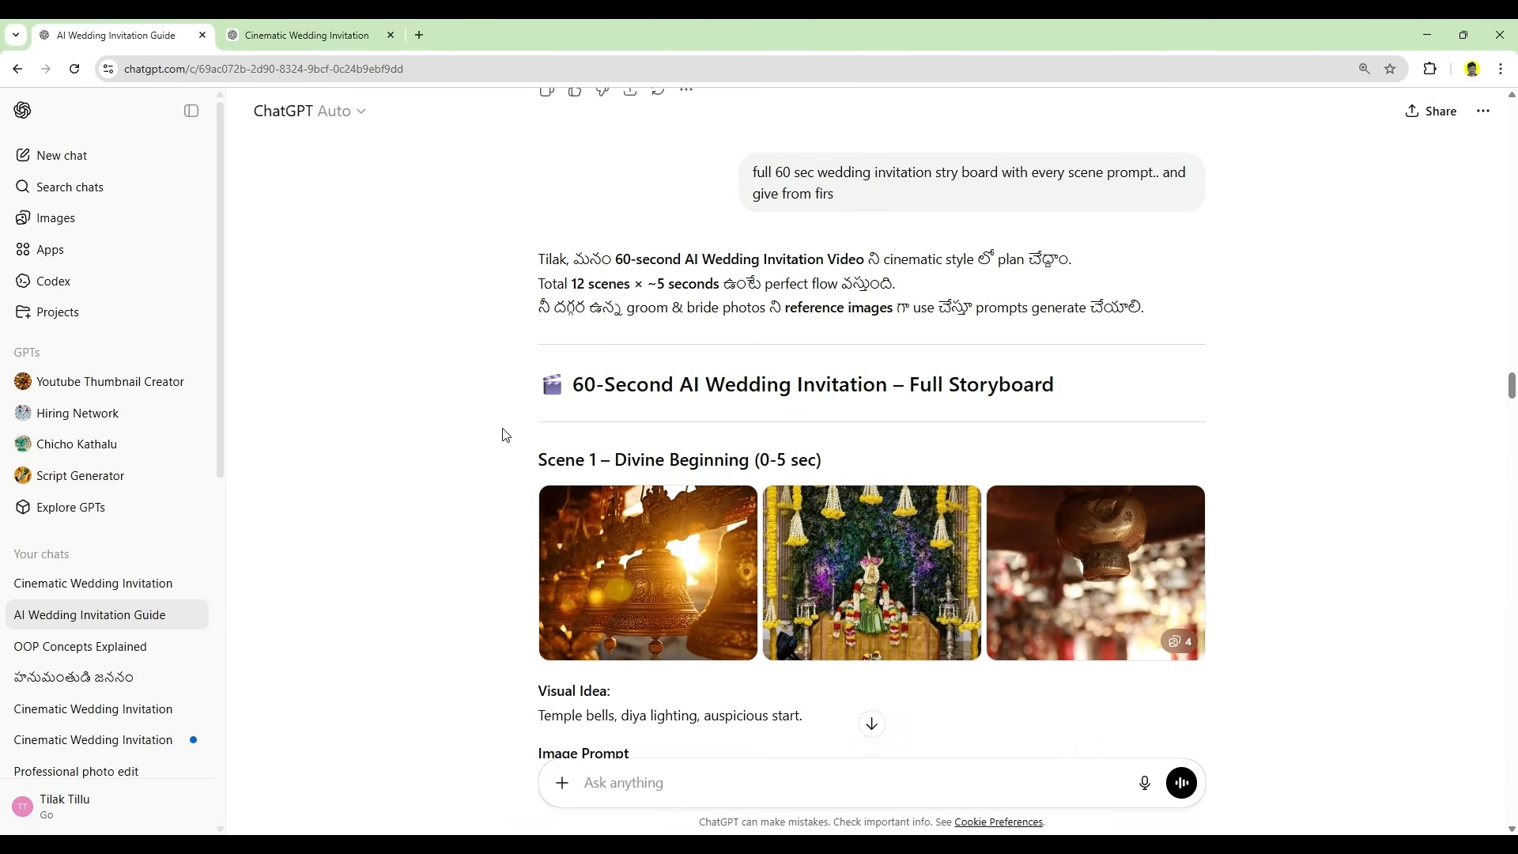
# Step: Examine the visual idea, image prompt and video prompt of Scene 1 – Divine Beginning
pyautogui.scroll(-2, 502, 434)
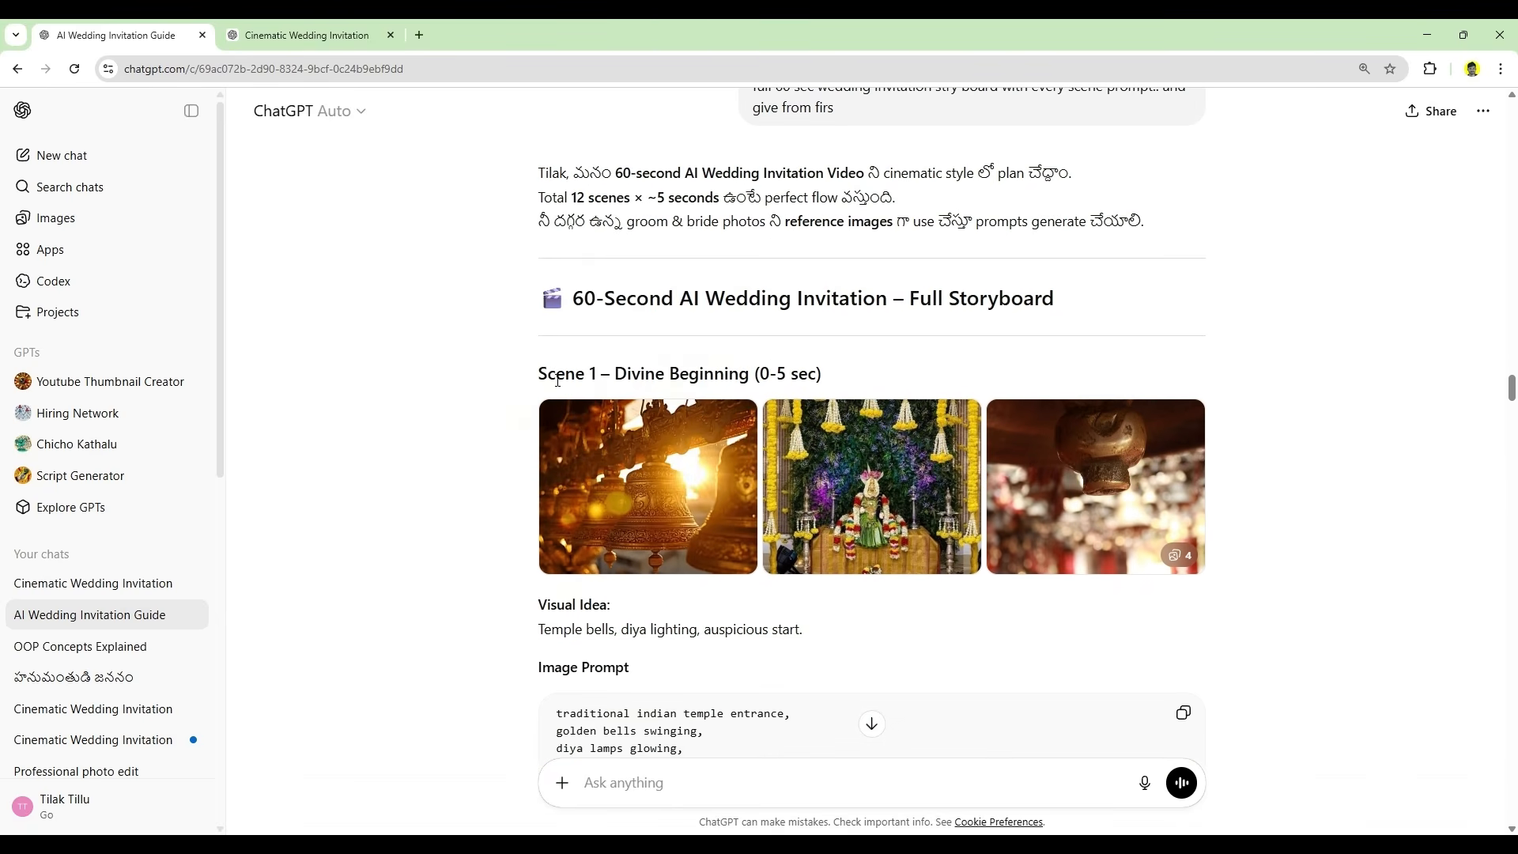
pyautogui.scroll(-4, 757, 527)
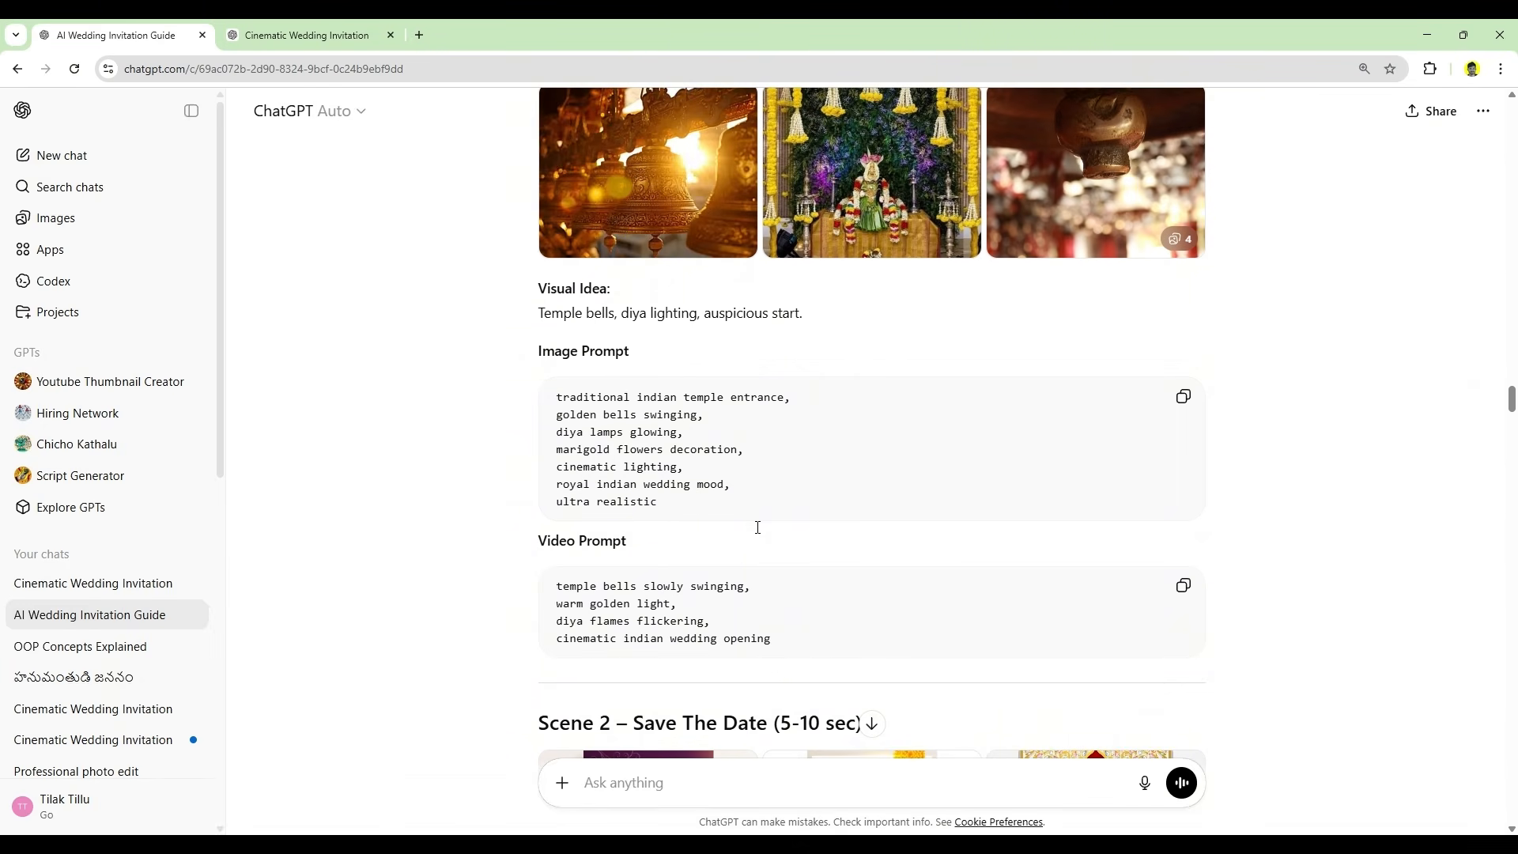
pyautogui.scroll(-7, 758, 527)
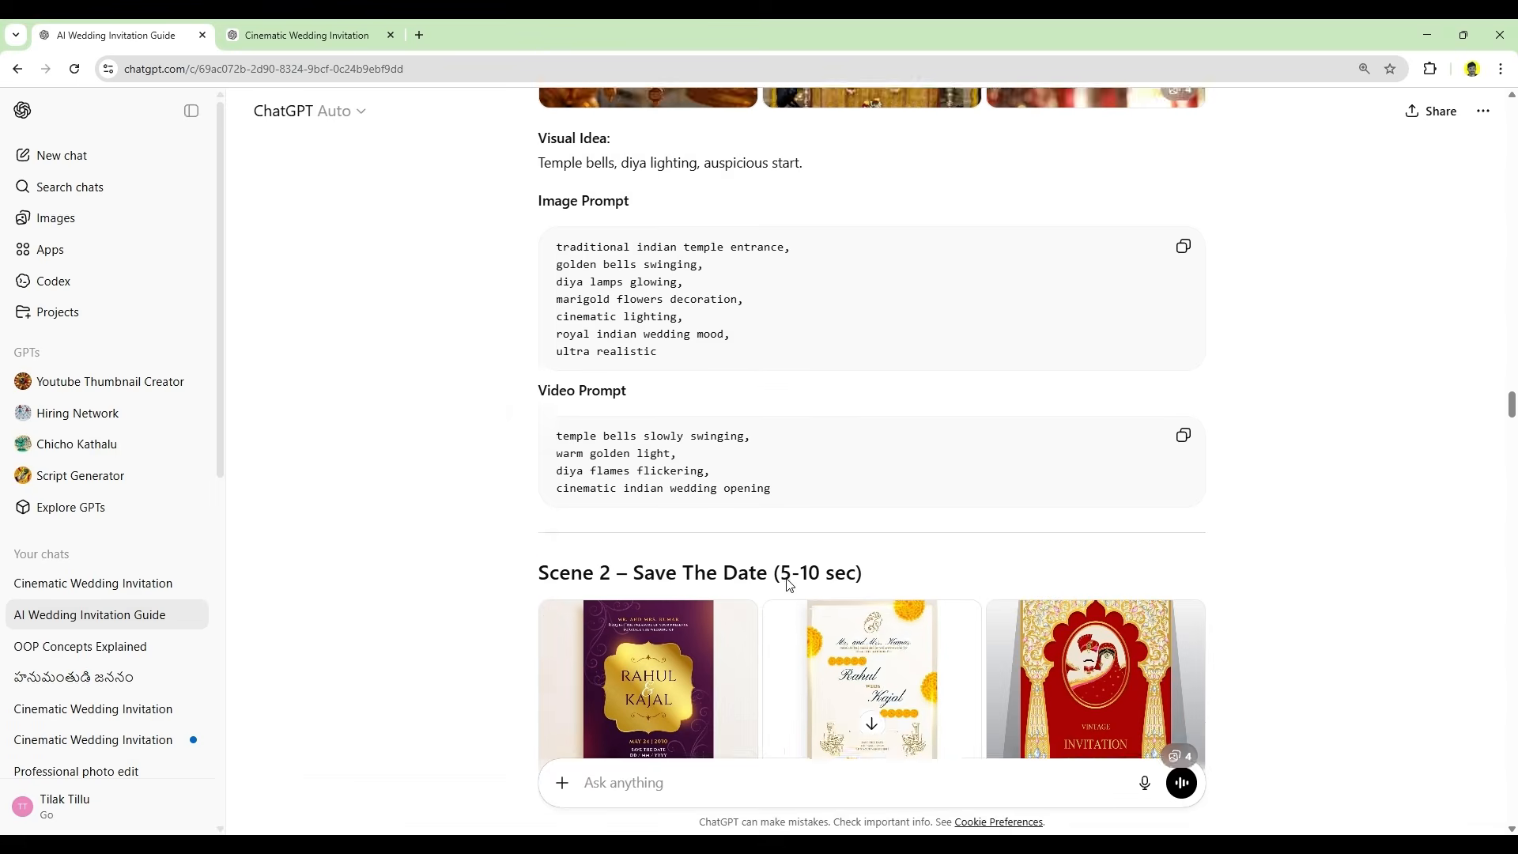
pyautogui.scroll(5, 753, 622)
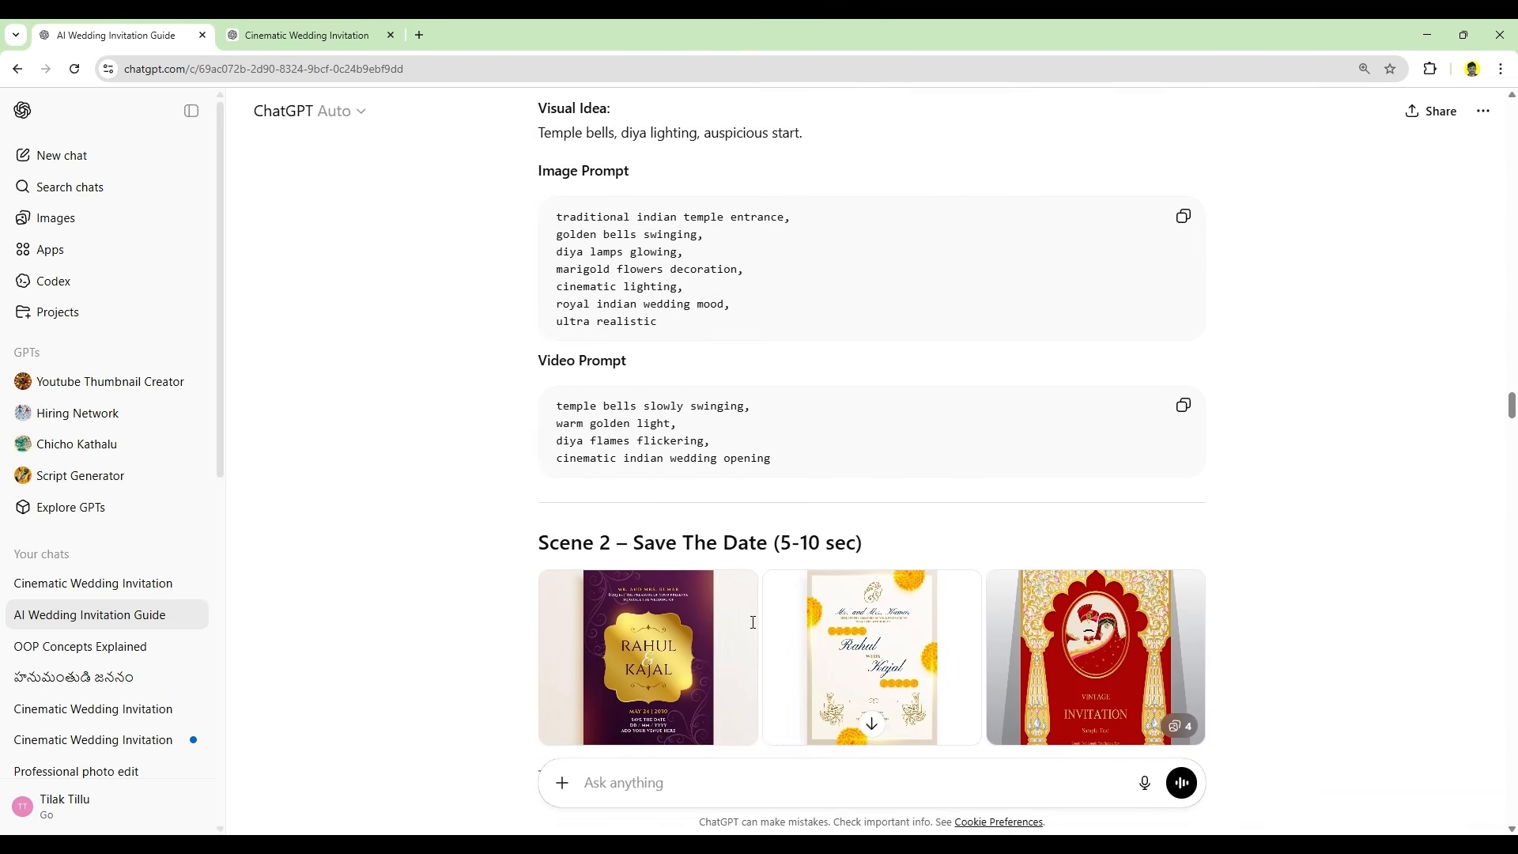
pyautogui.scroll(-2, 747, 621)
pyautogui.scroll(5, 700, 522)
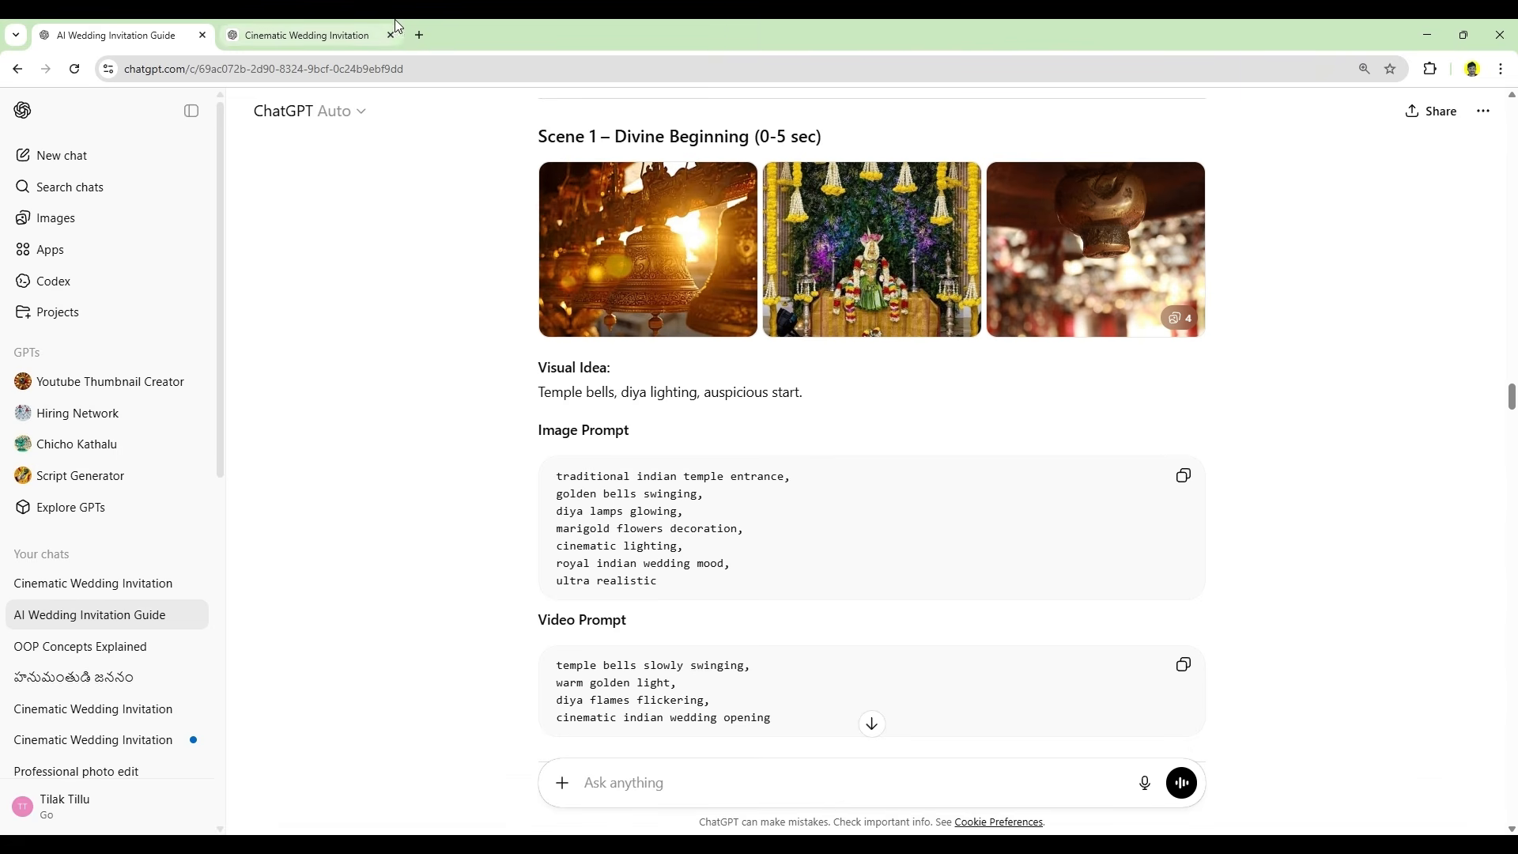
# Step: Search Google for "whisk" in a new browser tab, open the labs.google/fx result and enter the Whisk tool
pyautogui.click(419, 35)
pyautogui.write('whisk')
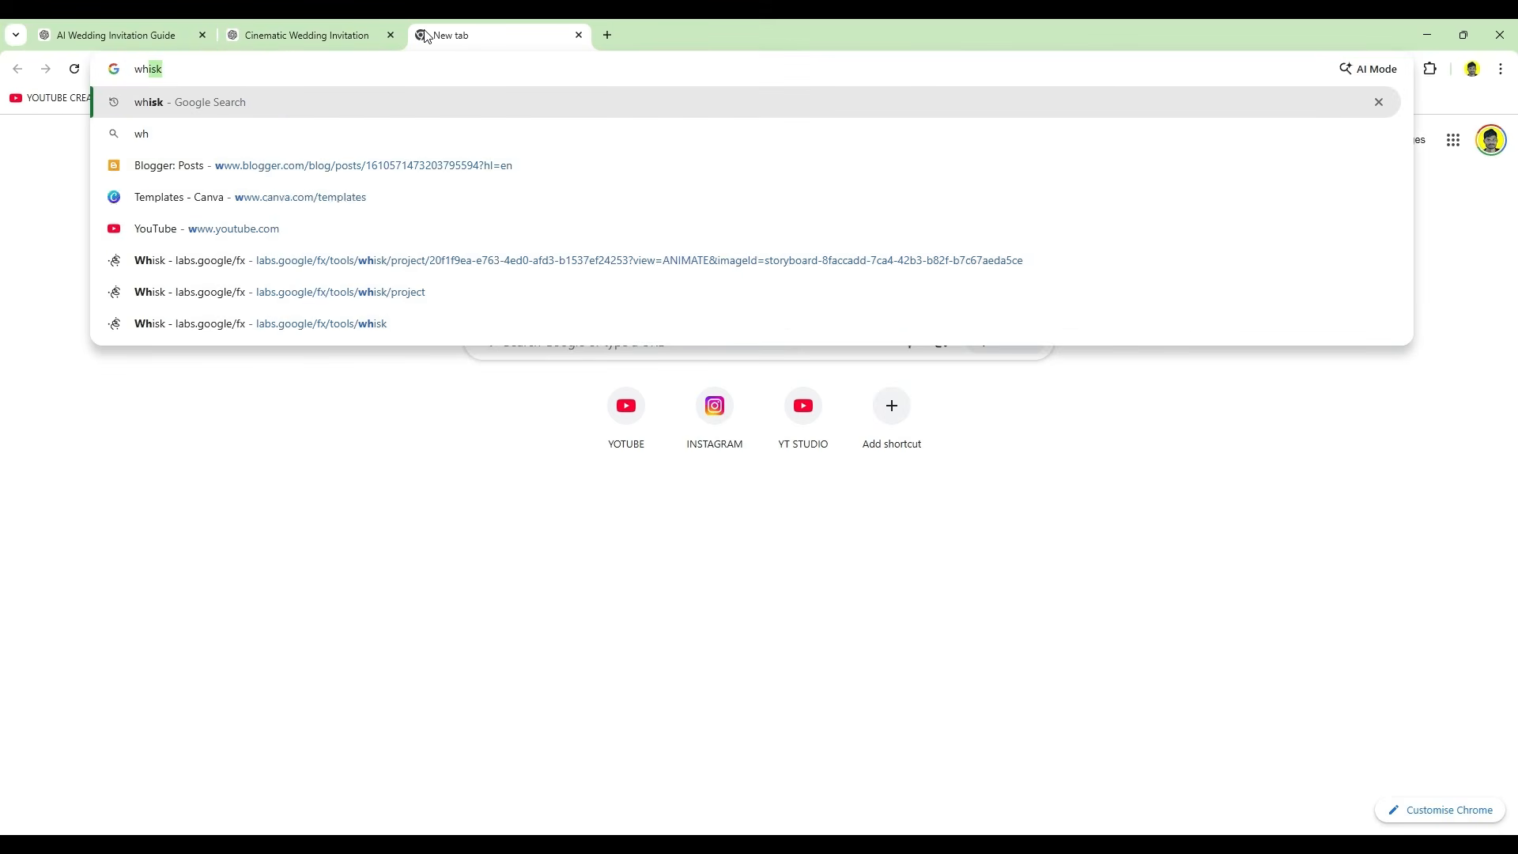
pyautogui.press('Return')
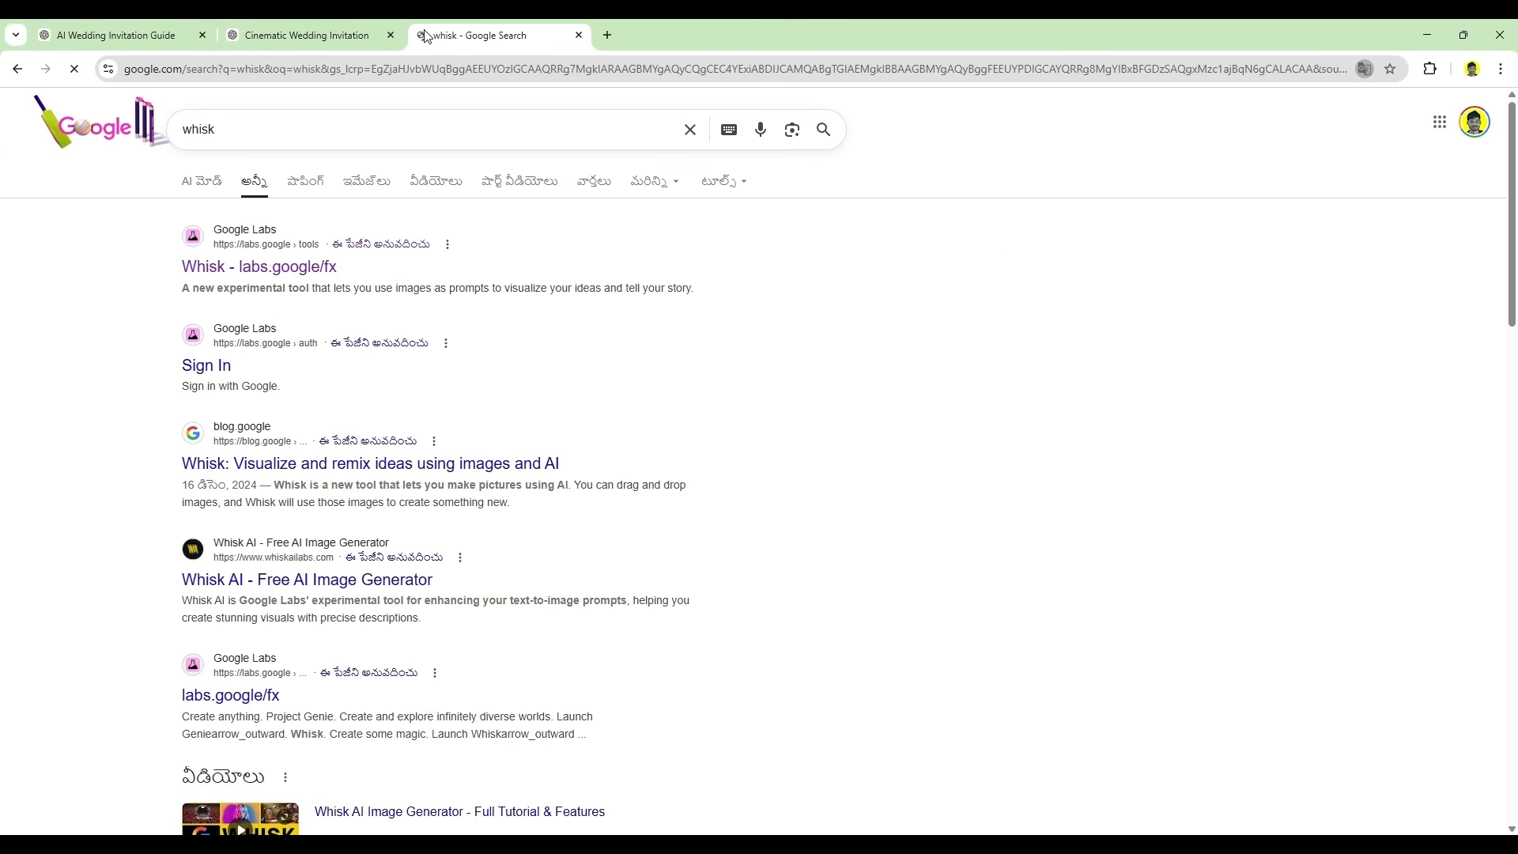
pyautogui.click(260, 267)
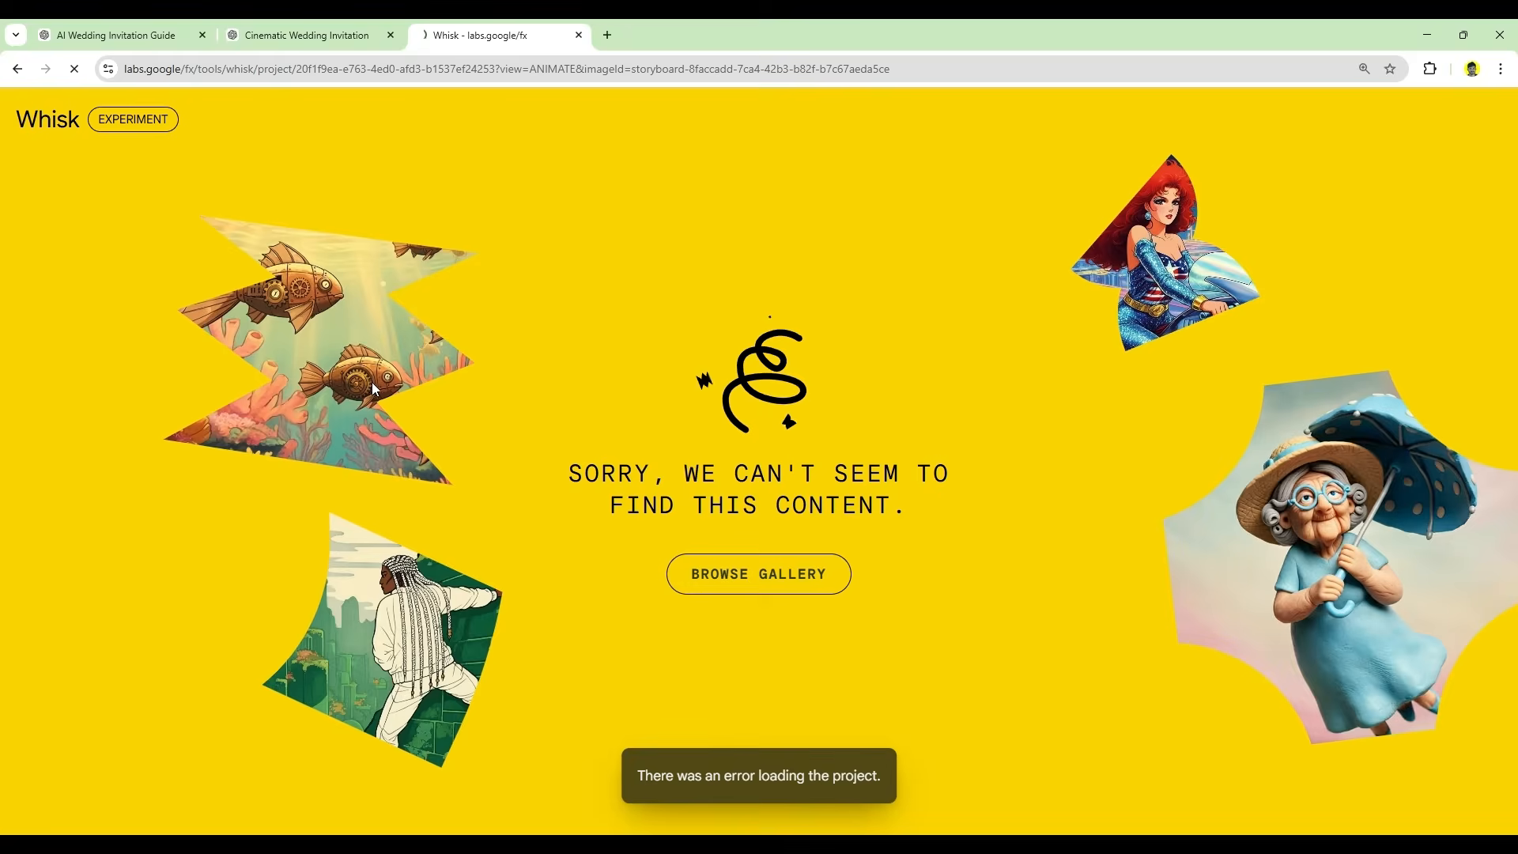
pyautogui.click(739, 559)
pyautogui.click(850, 328)
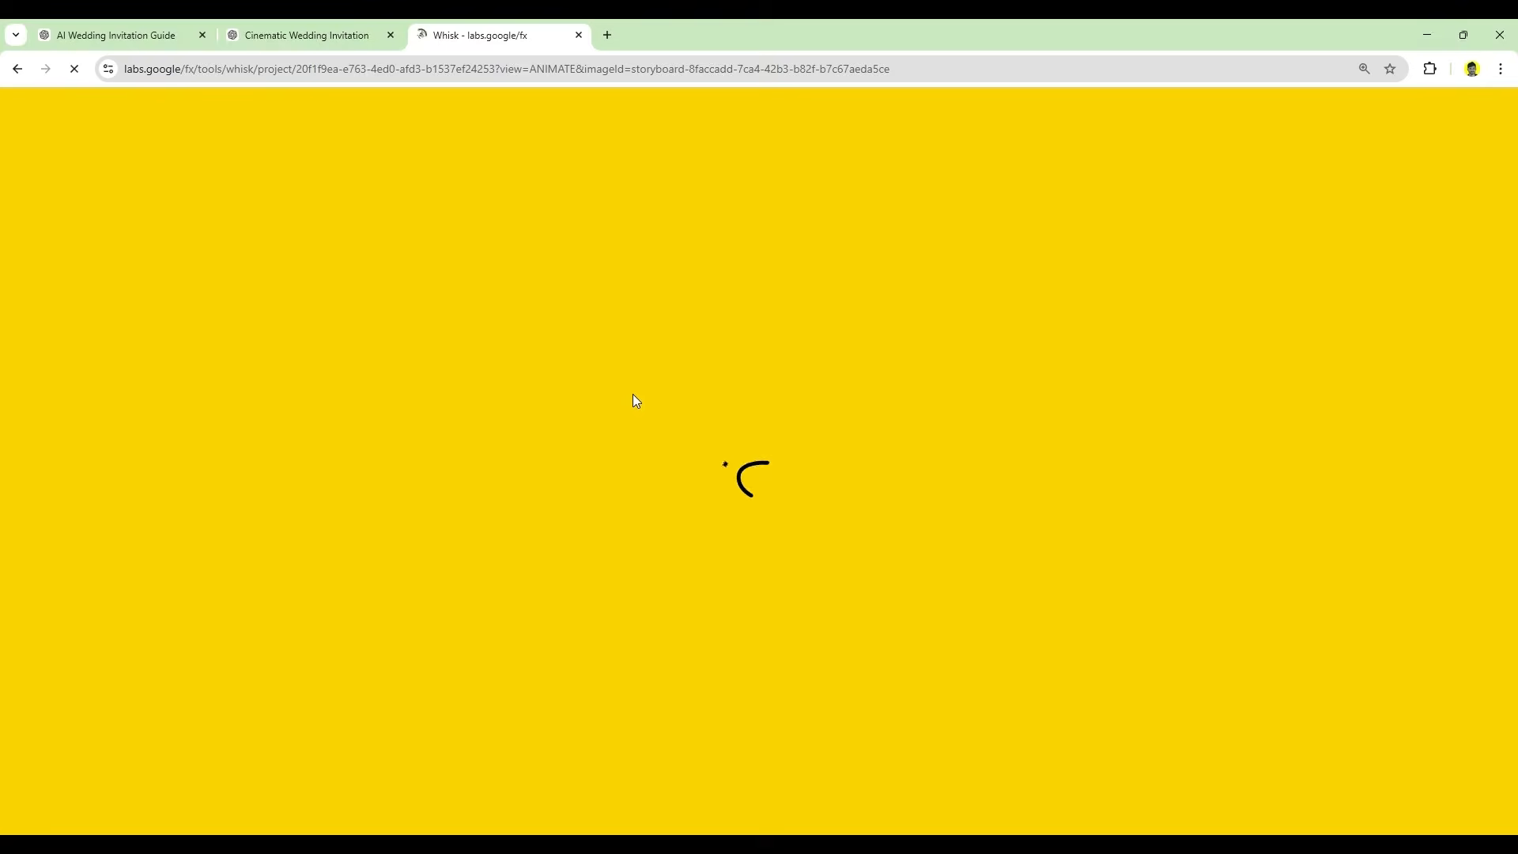
pyautogui.click(771, 583)
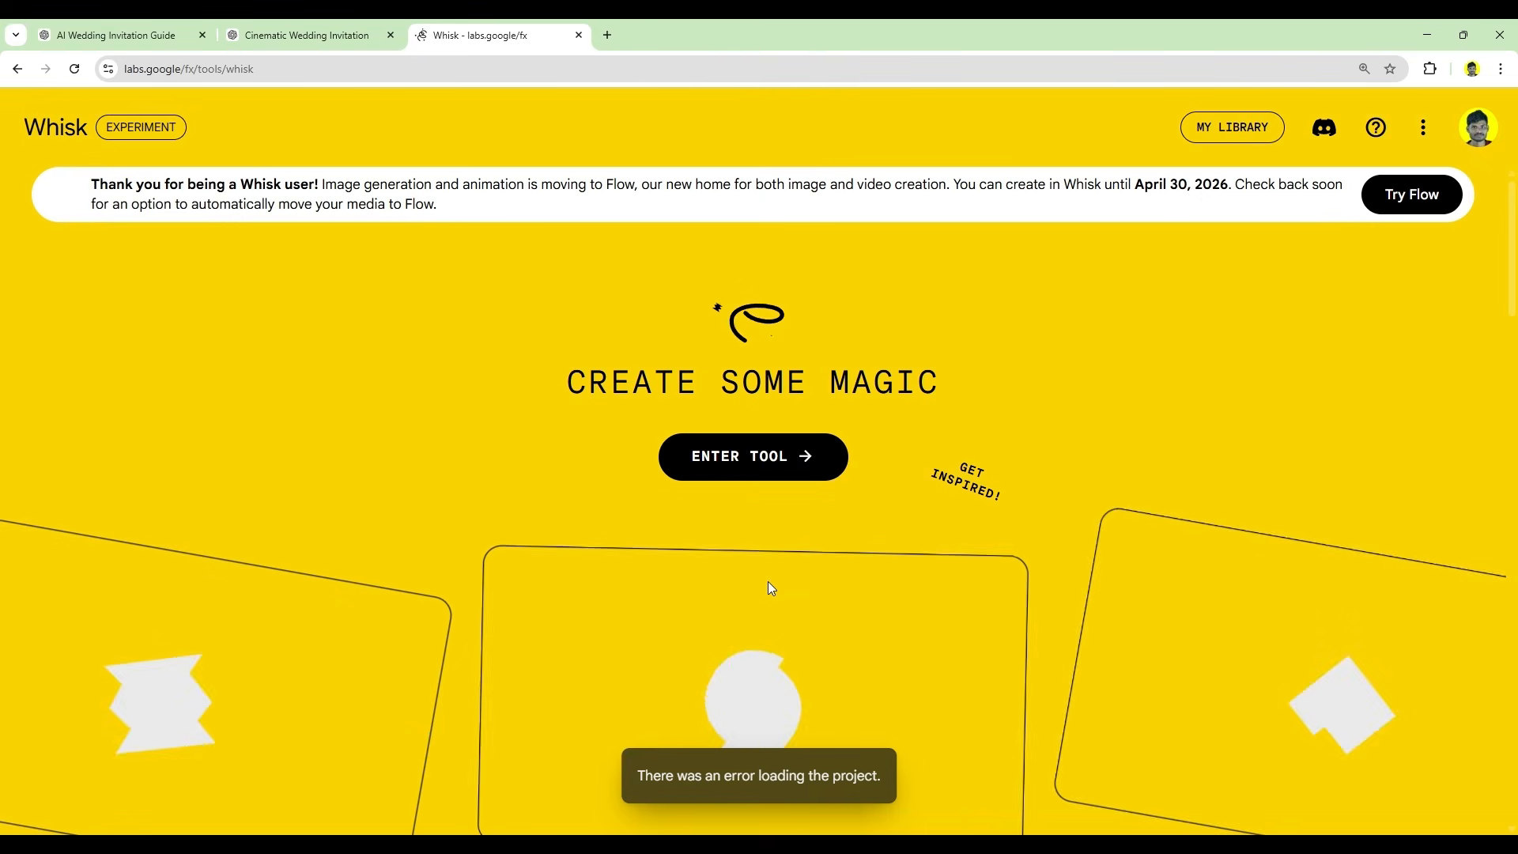
# Step: Copy the Scene 1 image prompt from the AI Wedding Invitation Guide chat and generate images from it in Whisk
pyautogui.hotkey('ctrl', 'Tab')
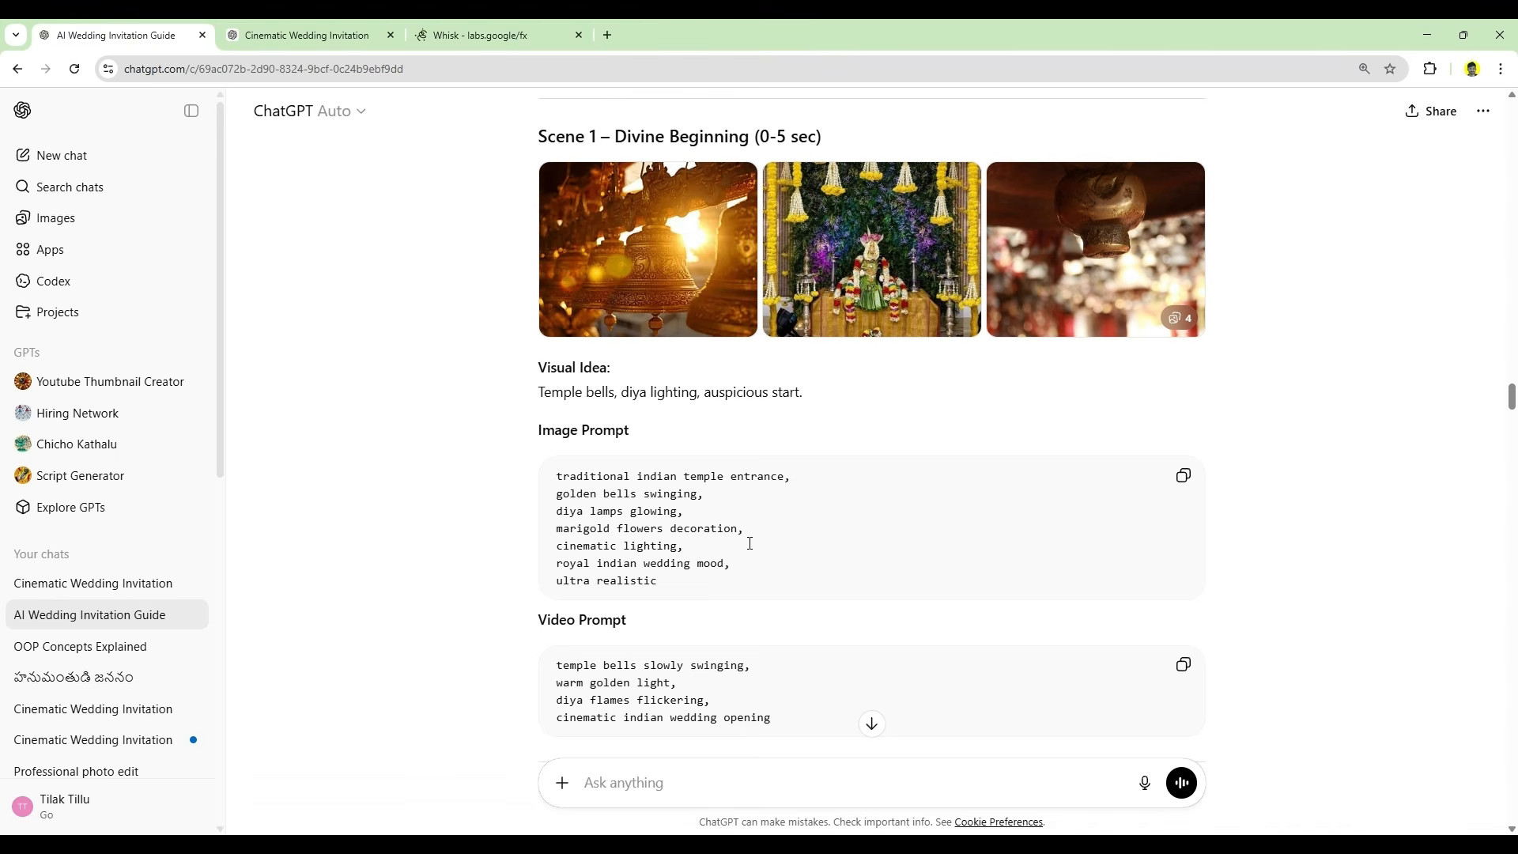
pyautogui.click(1183, 476)
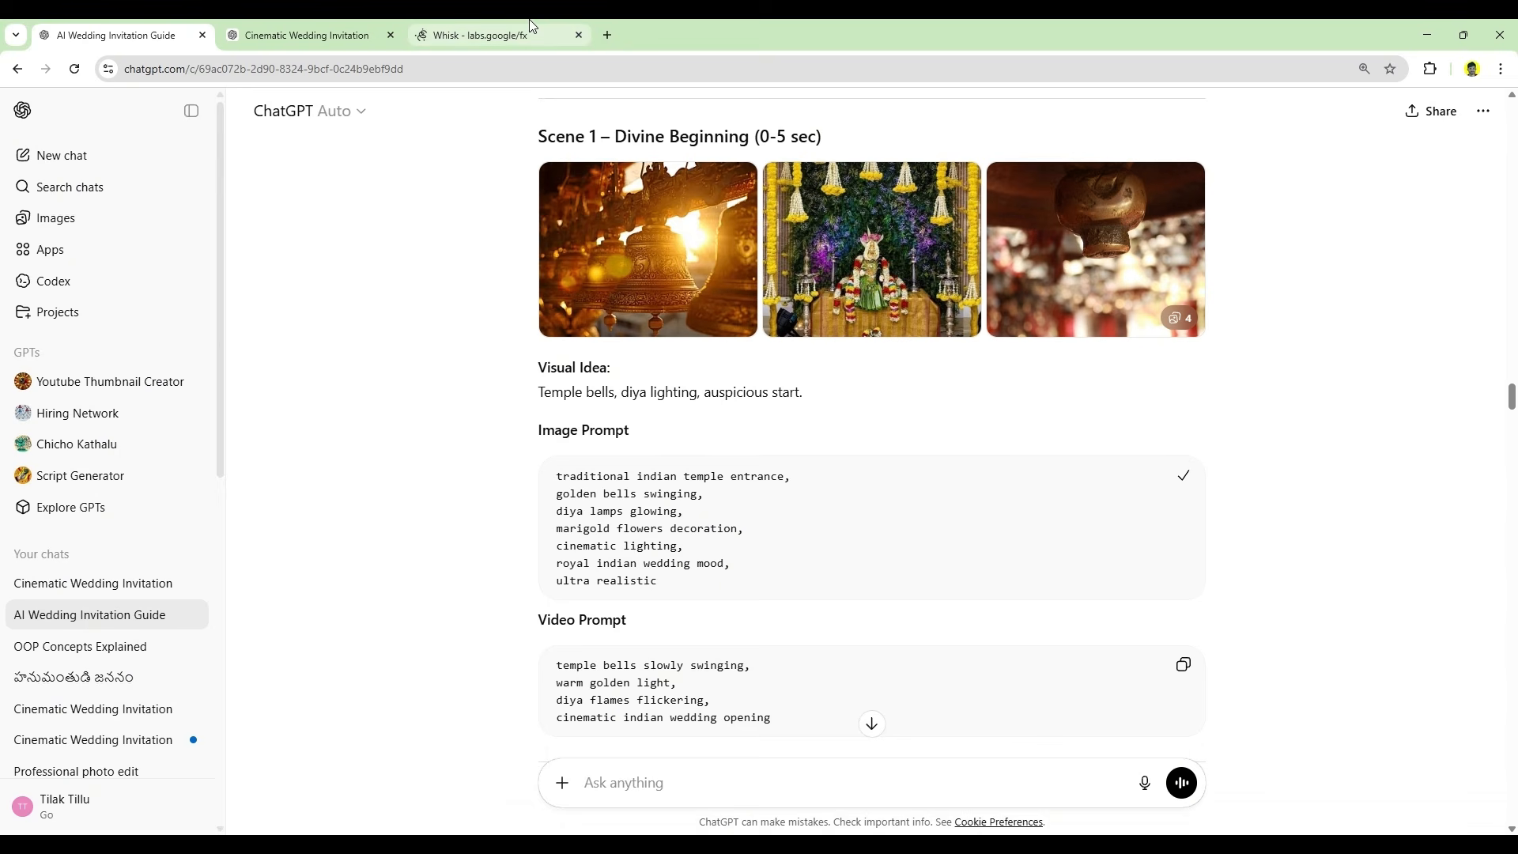
pyautogui.click(498, 35)
pyautogui.hotkey('ctrl', 'v')
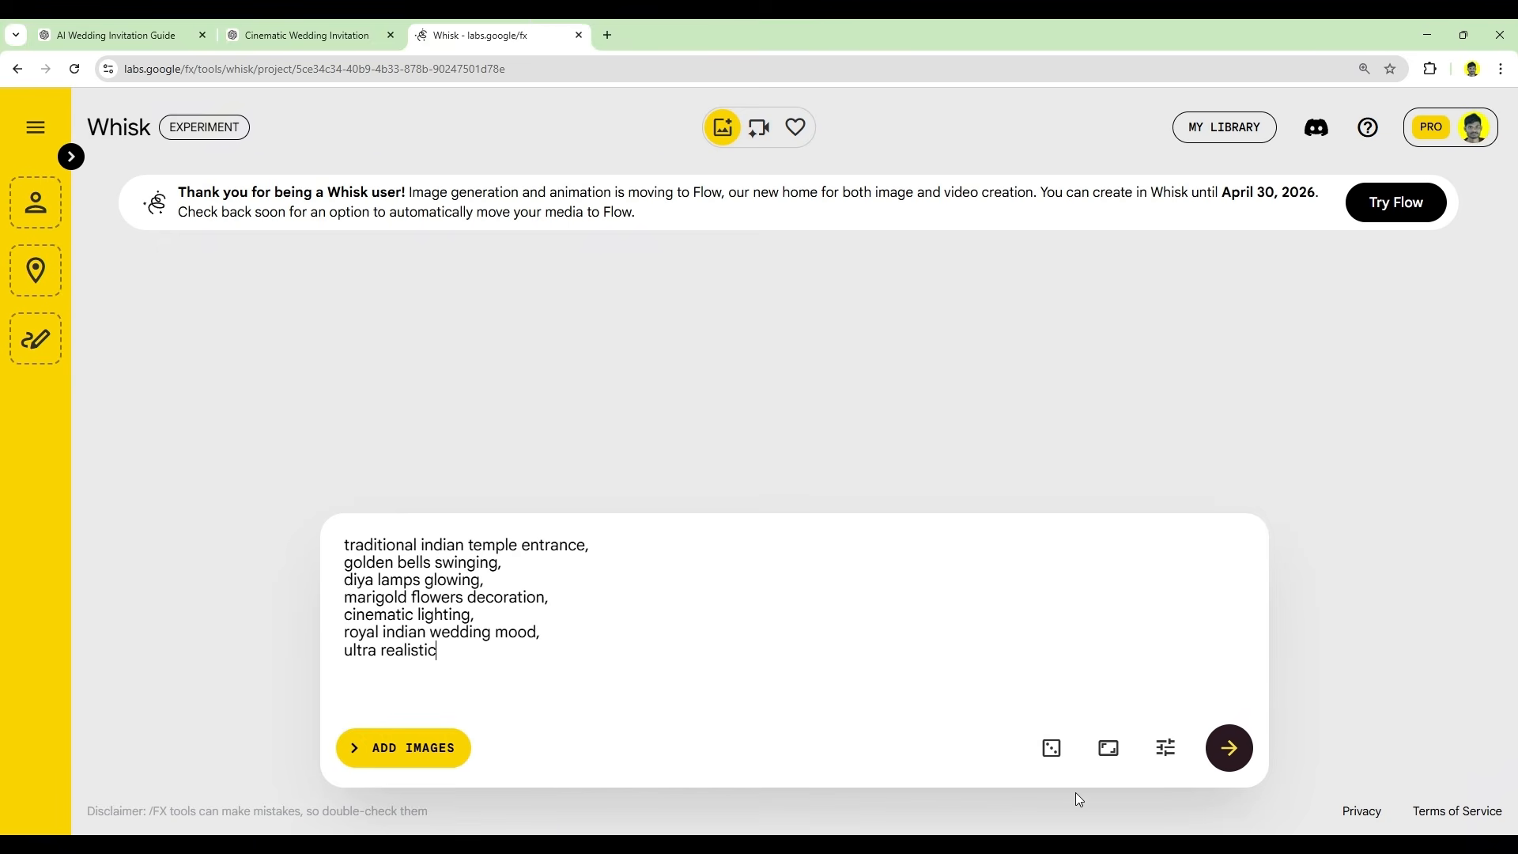
pyautogui.click(1229, 750)
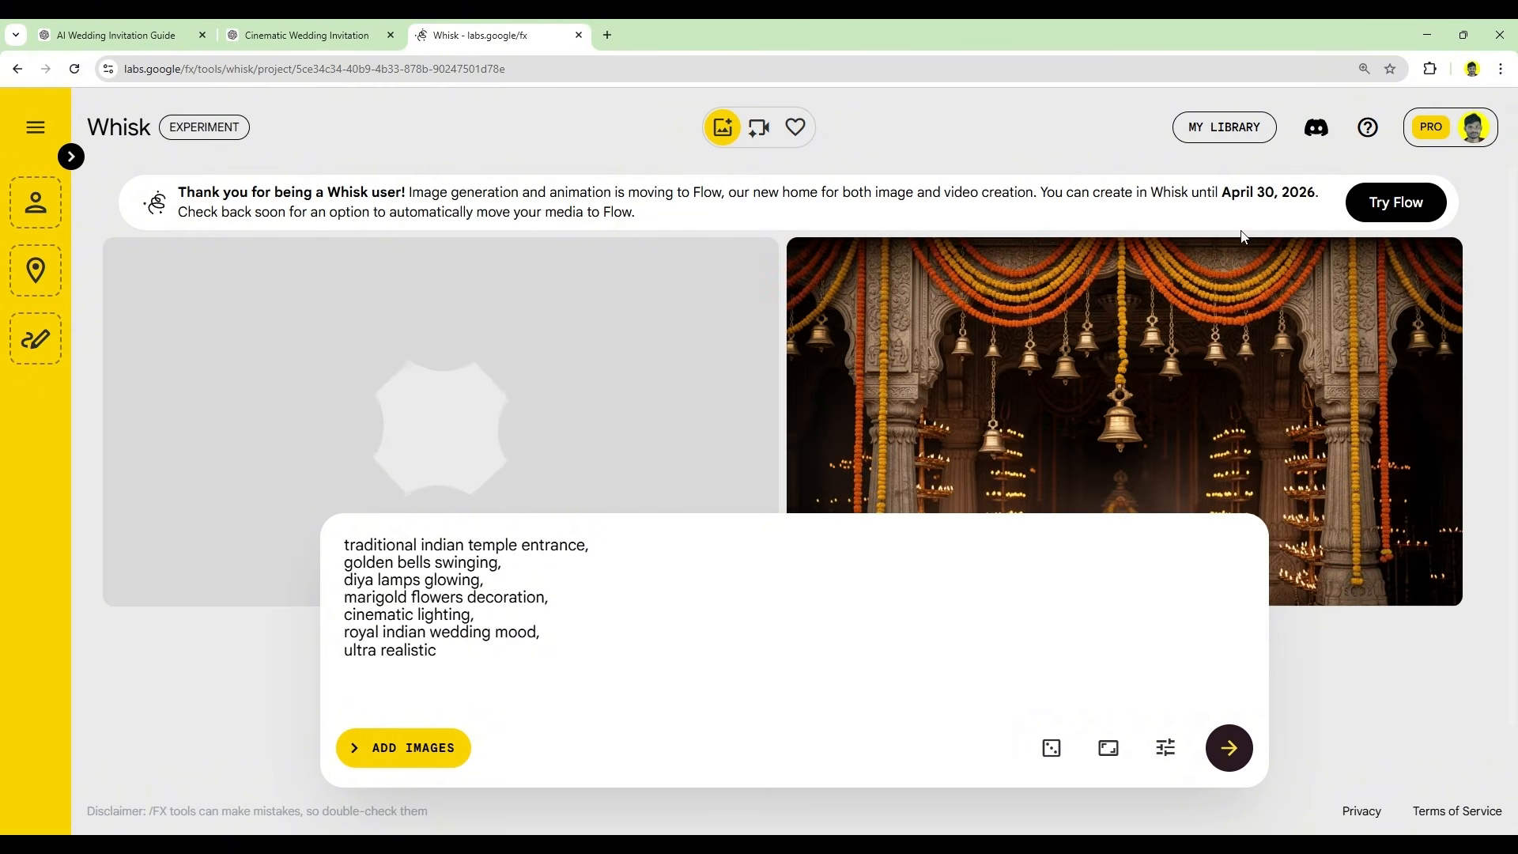
# Step: Highlight the date April 30, 2026 in the Whisk notice, and open Google Flow in a new tab by searching for "flow"
pyautogui.moveTo(1223, 193); pyautogui.dragTo(1321, 194)
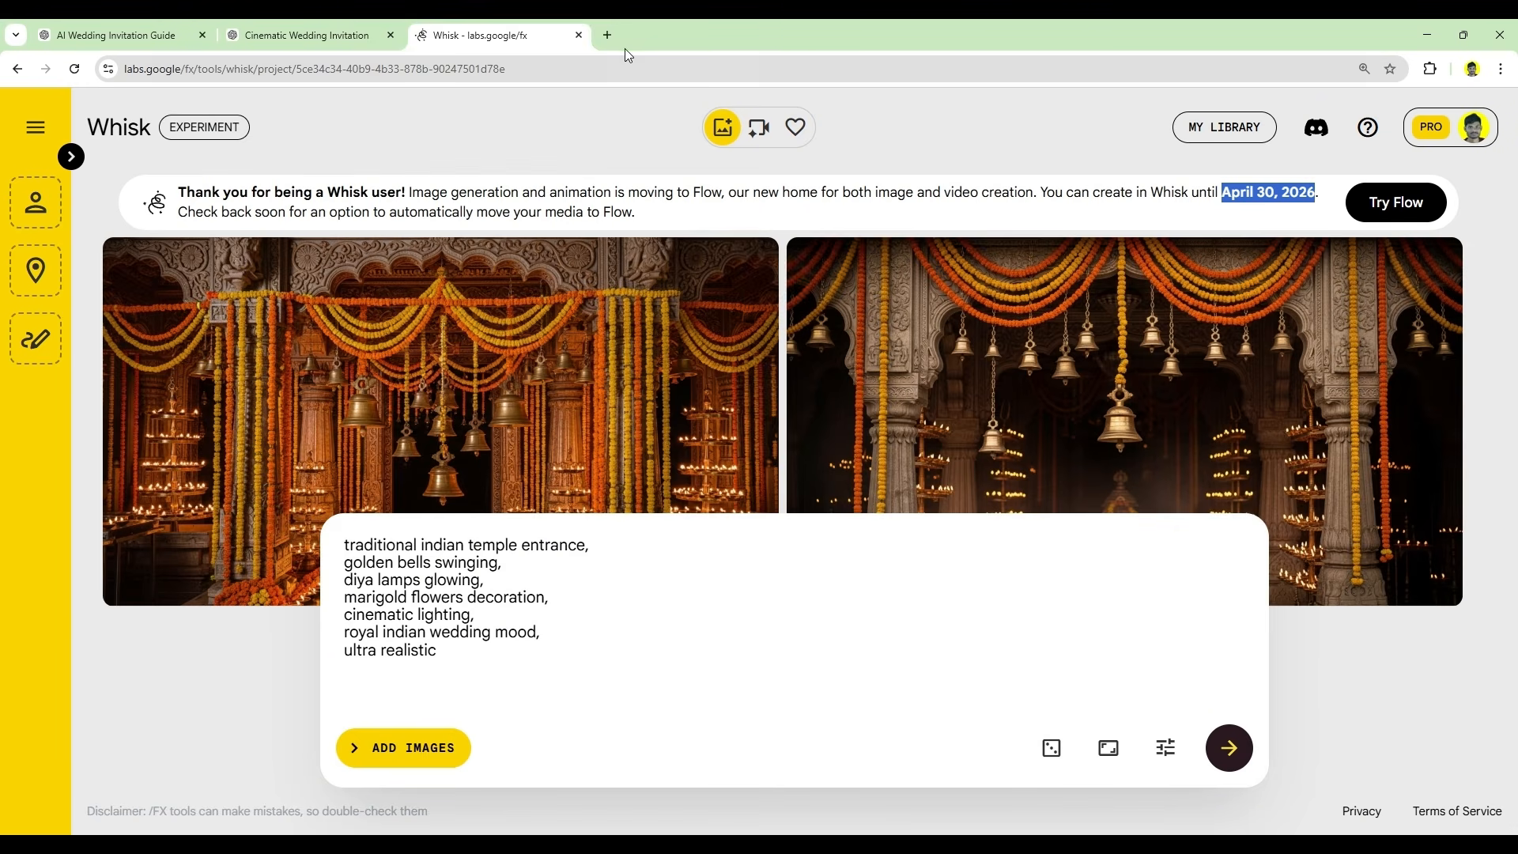
pyautogui.click(608, 35)
pyautogui.write('fl')
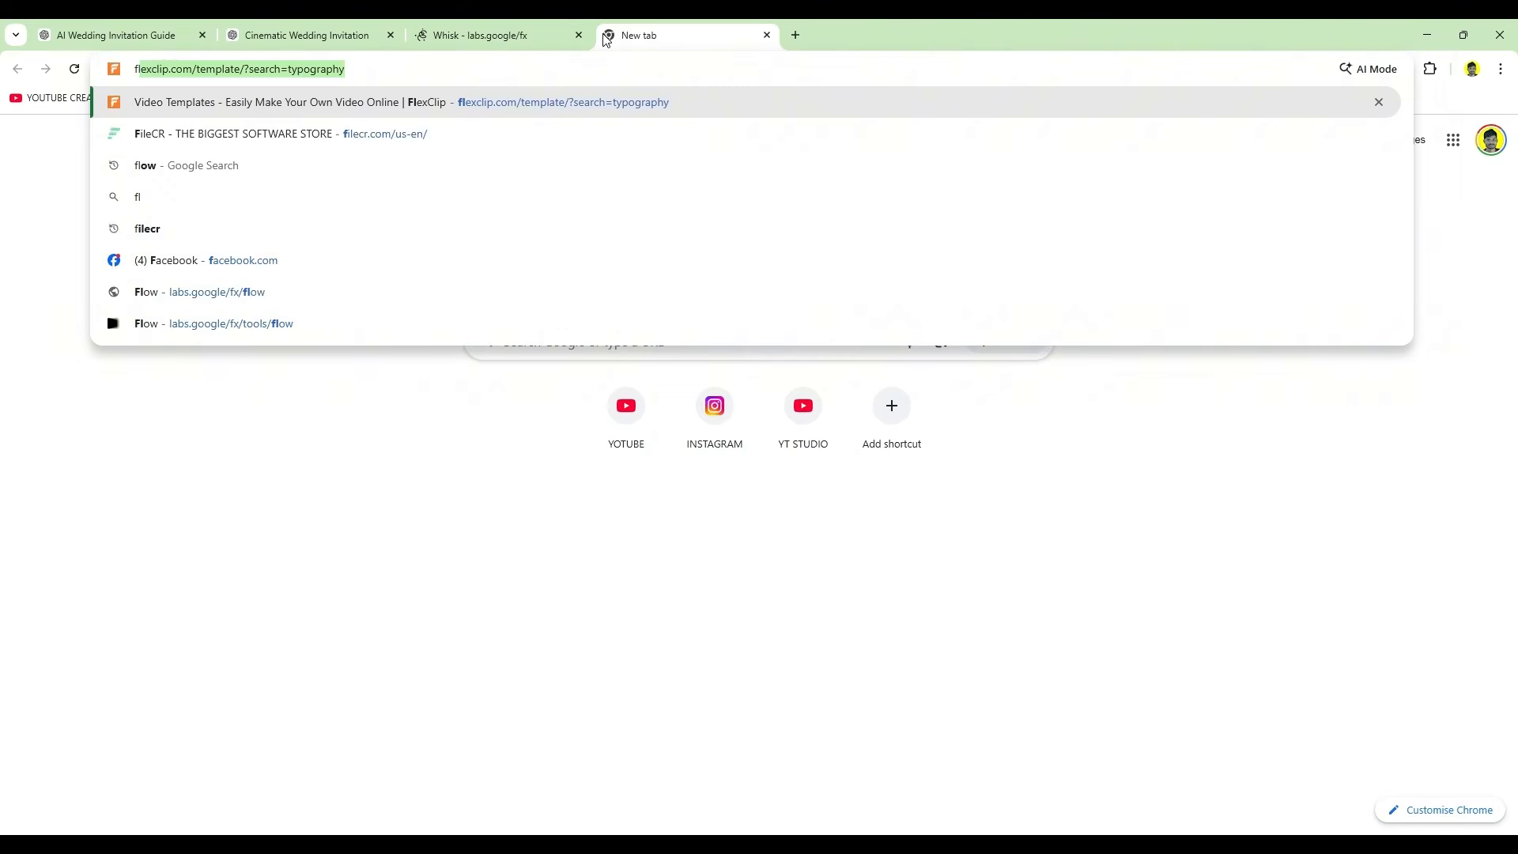
pyautogui.write('ow')
pyautogui.press('Return')
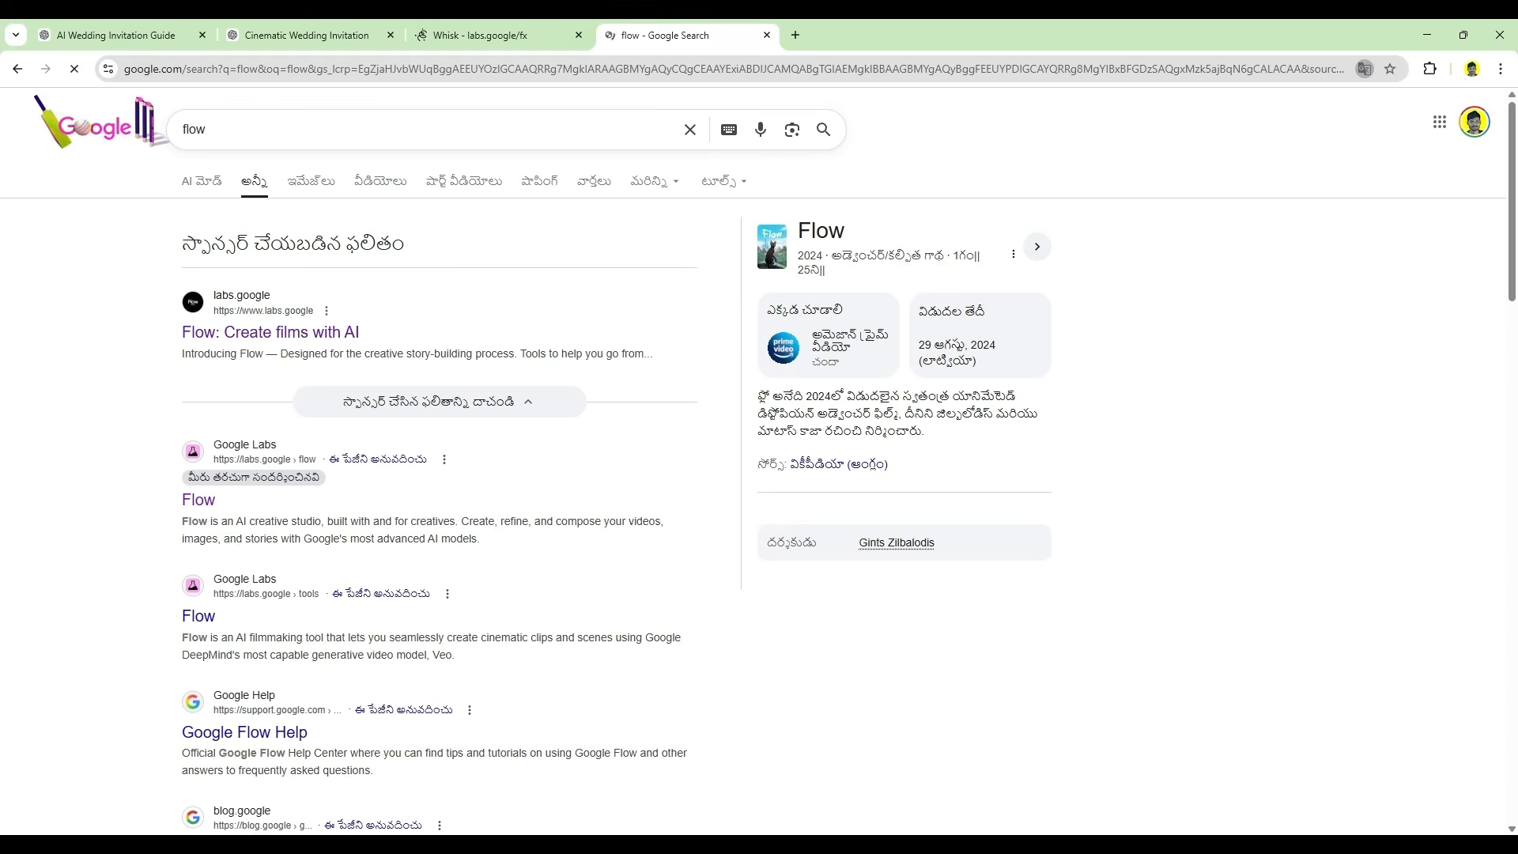
pyautogui.scroll(-2, 206, 338)
pyautogui.click(206, 338)
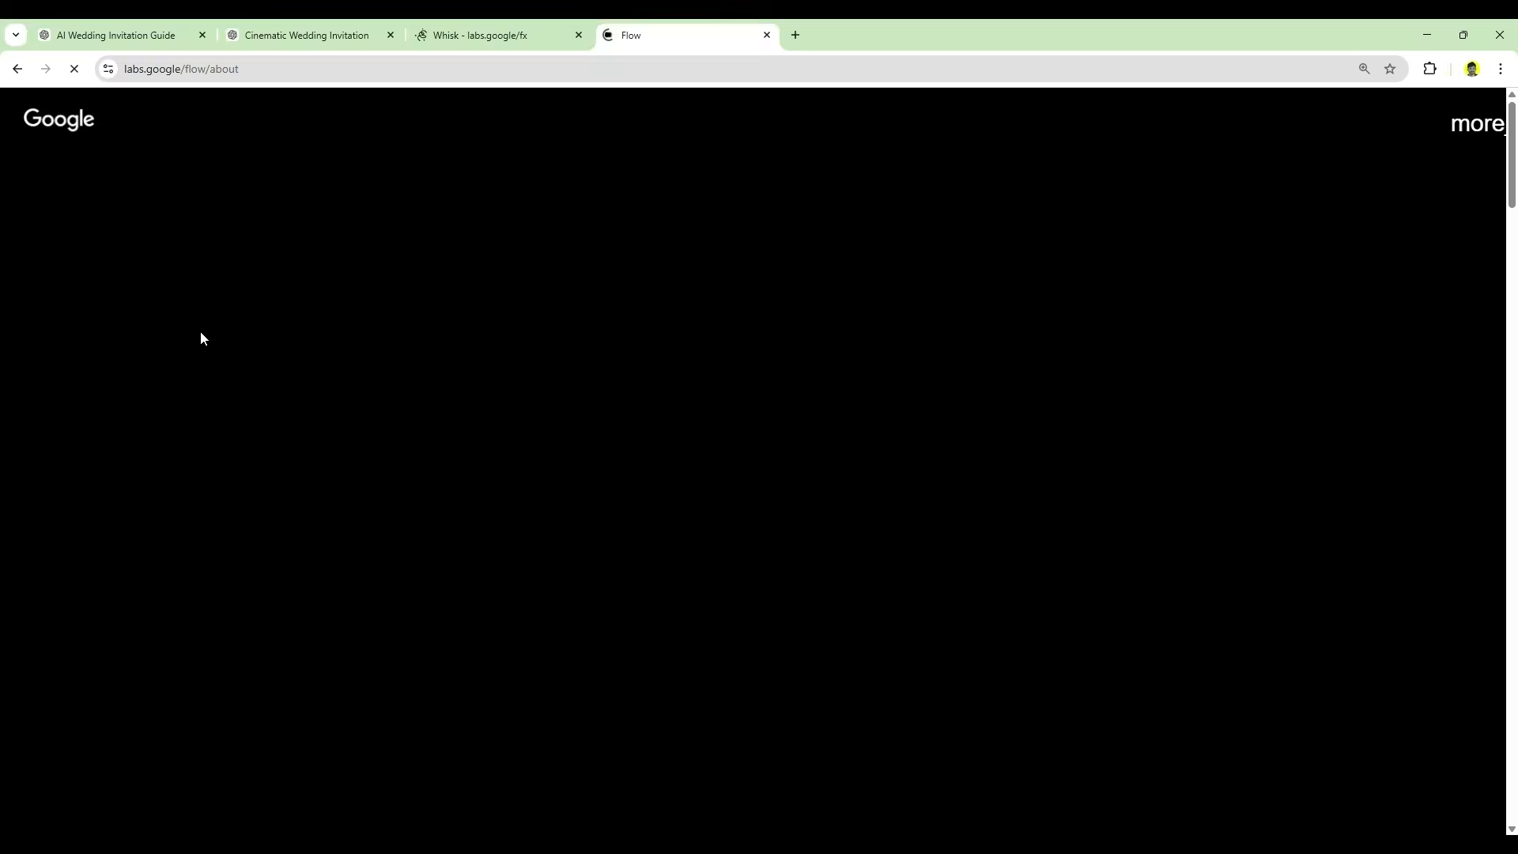
# Step: Return to the Whisk project and view the generated temple entrance images
pyautogui.click(459, 35)
pyautogui.scroll(-1, 741, 442)
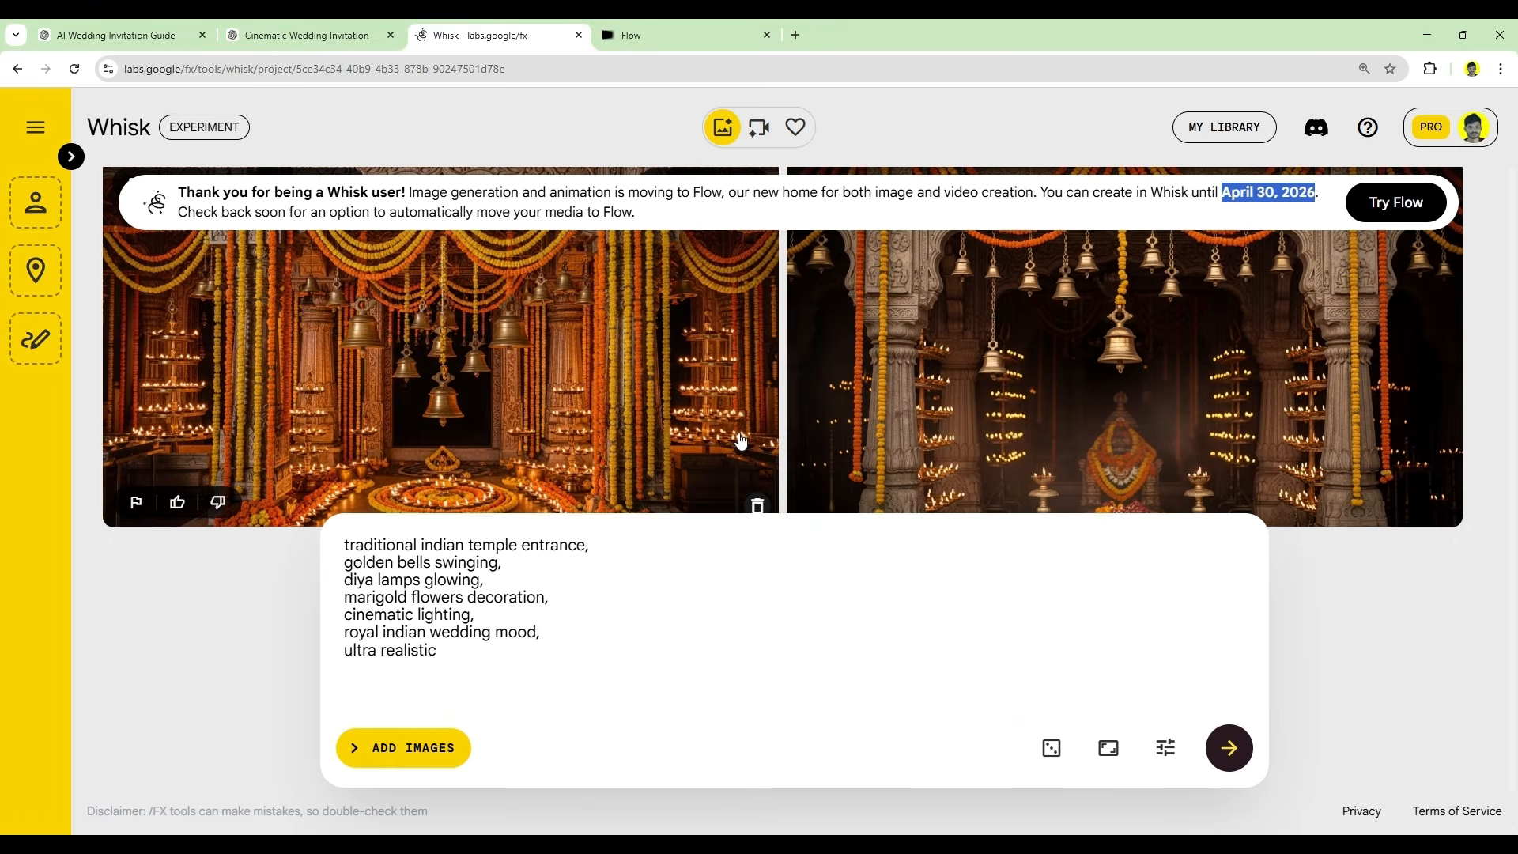
# Step: Launch the Flow creation workspace from its landing page, and return to the Whisk project to review the temple entrance images
pyautogui.click(684, 35)
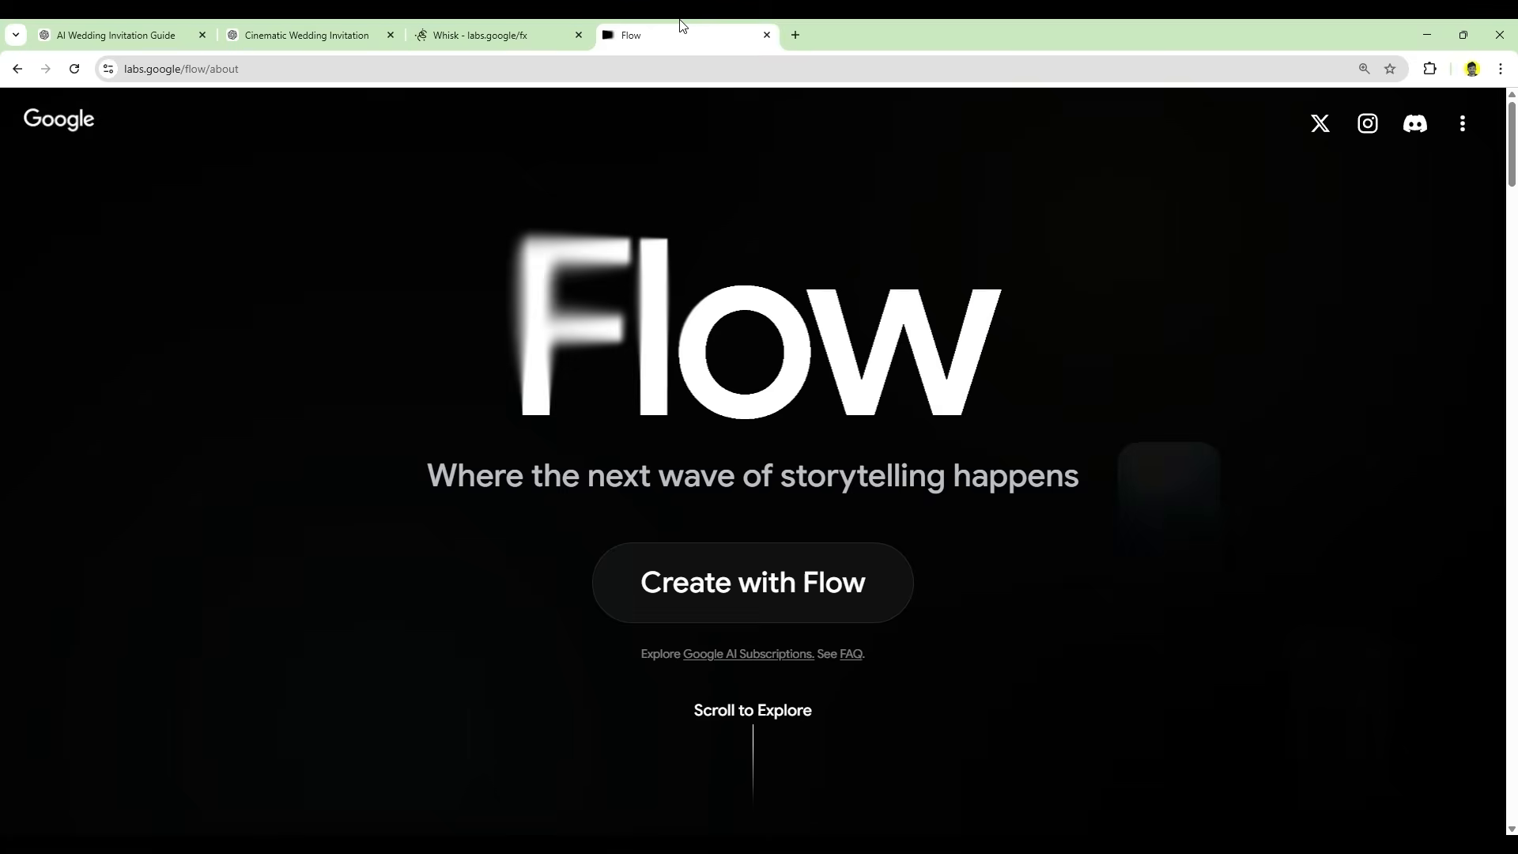
pyautogui.click(796, 594)
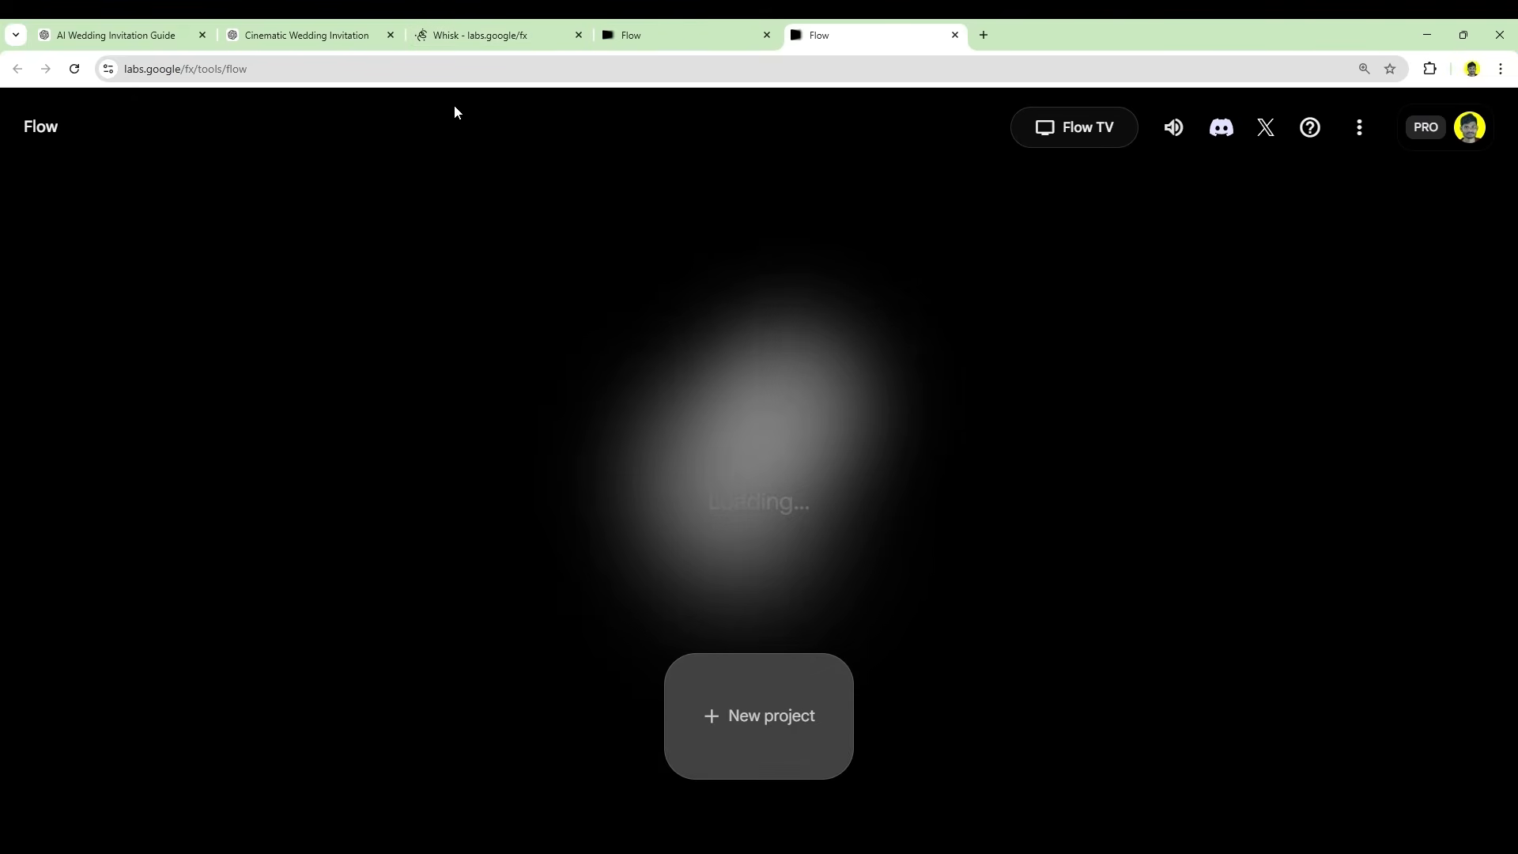
pyautogui.click(464, 32)
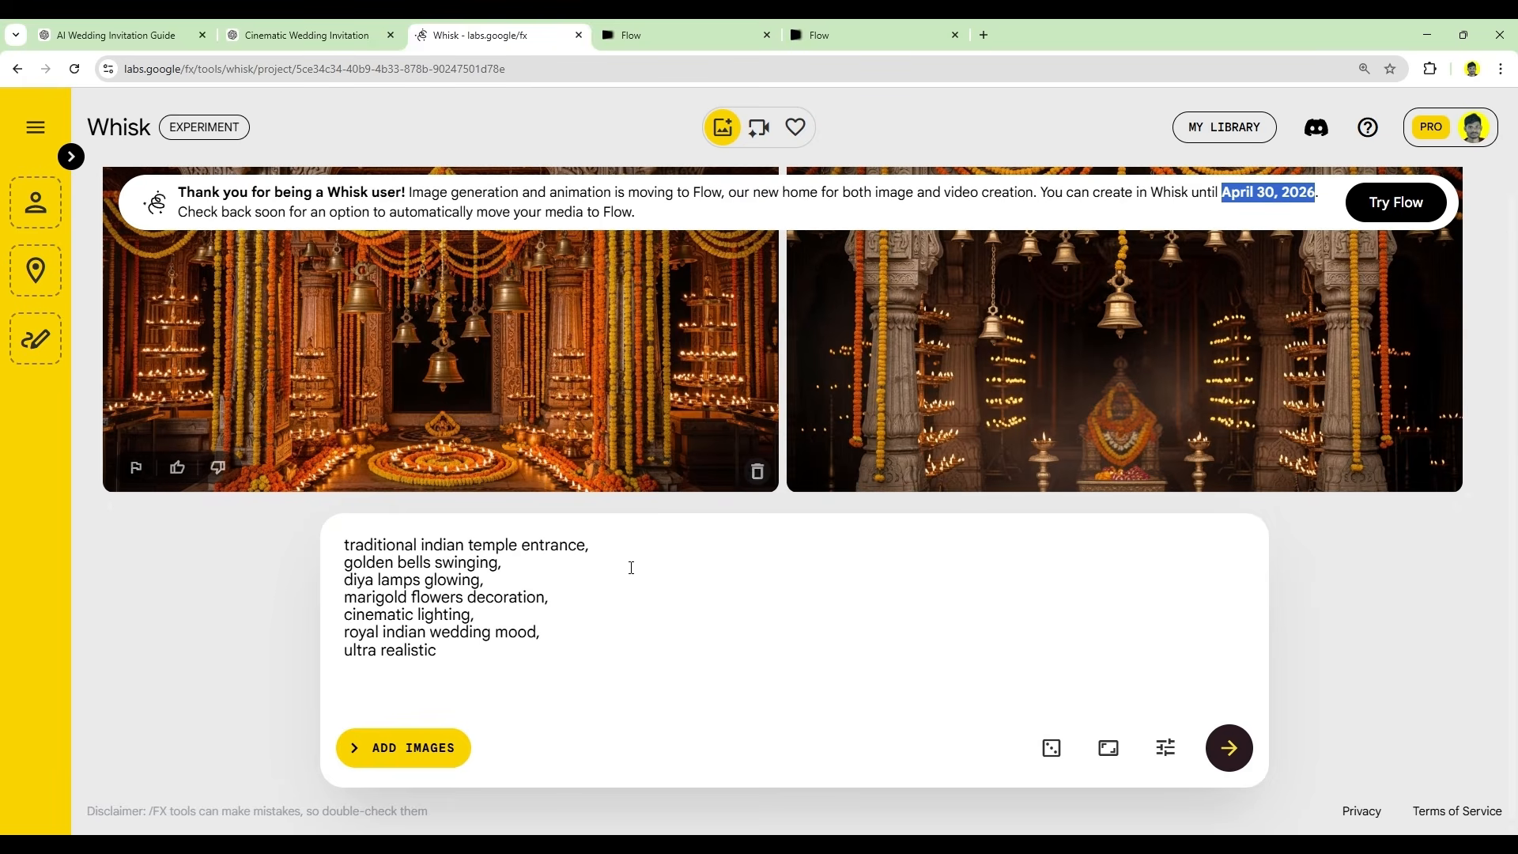
pyautogui.scroll(2, 562, 609)
pyautogui.scroll(-1, 614, 457)
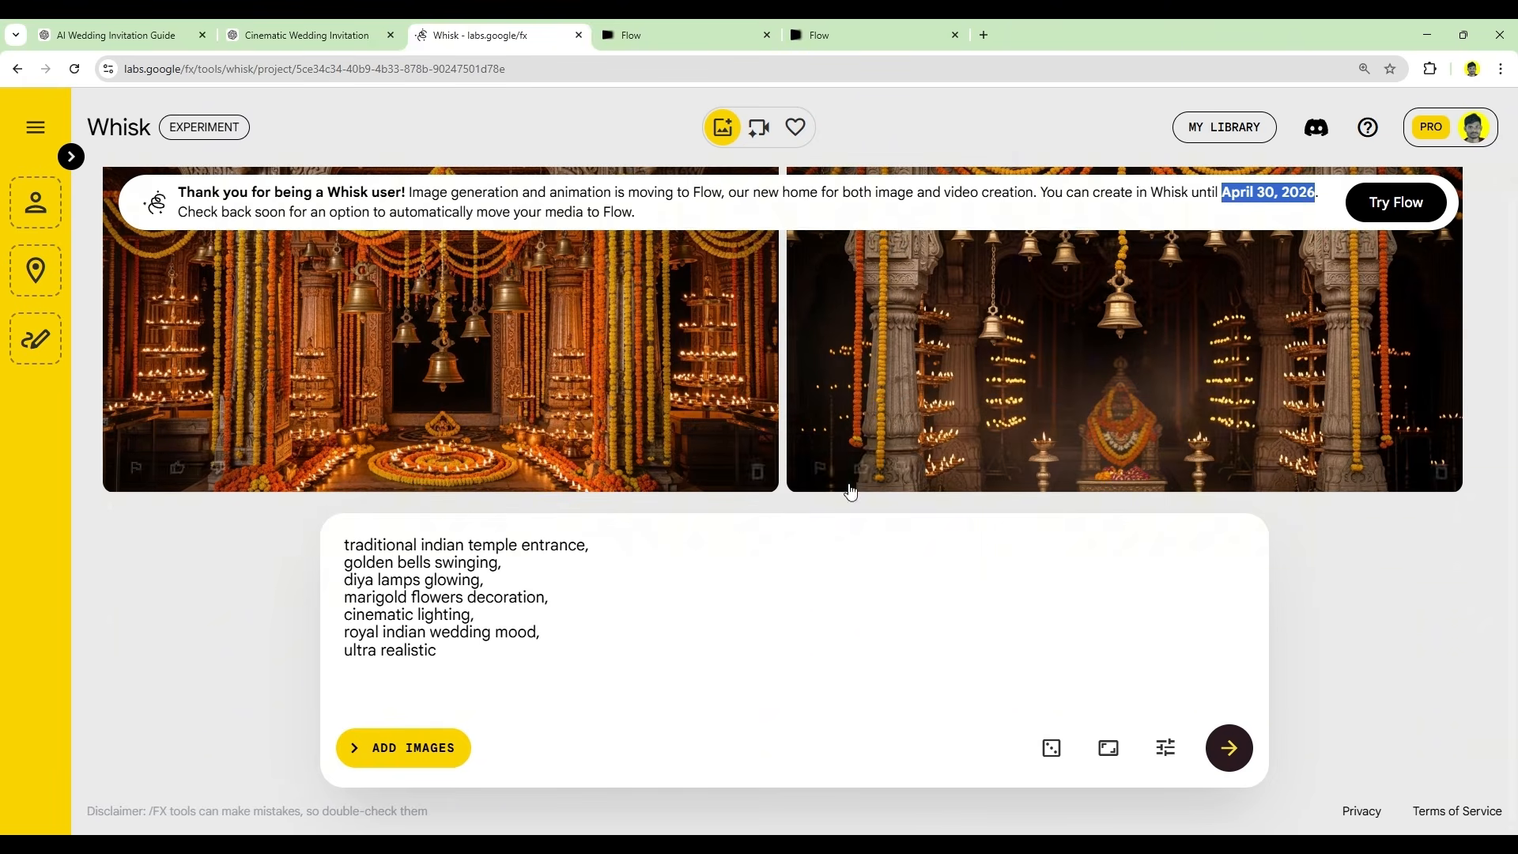
pyautogui.scroll(1, 719, 403)
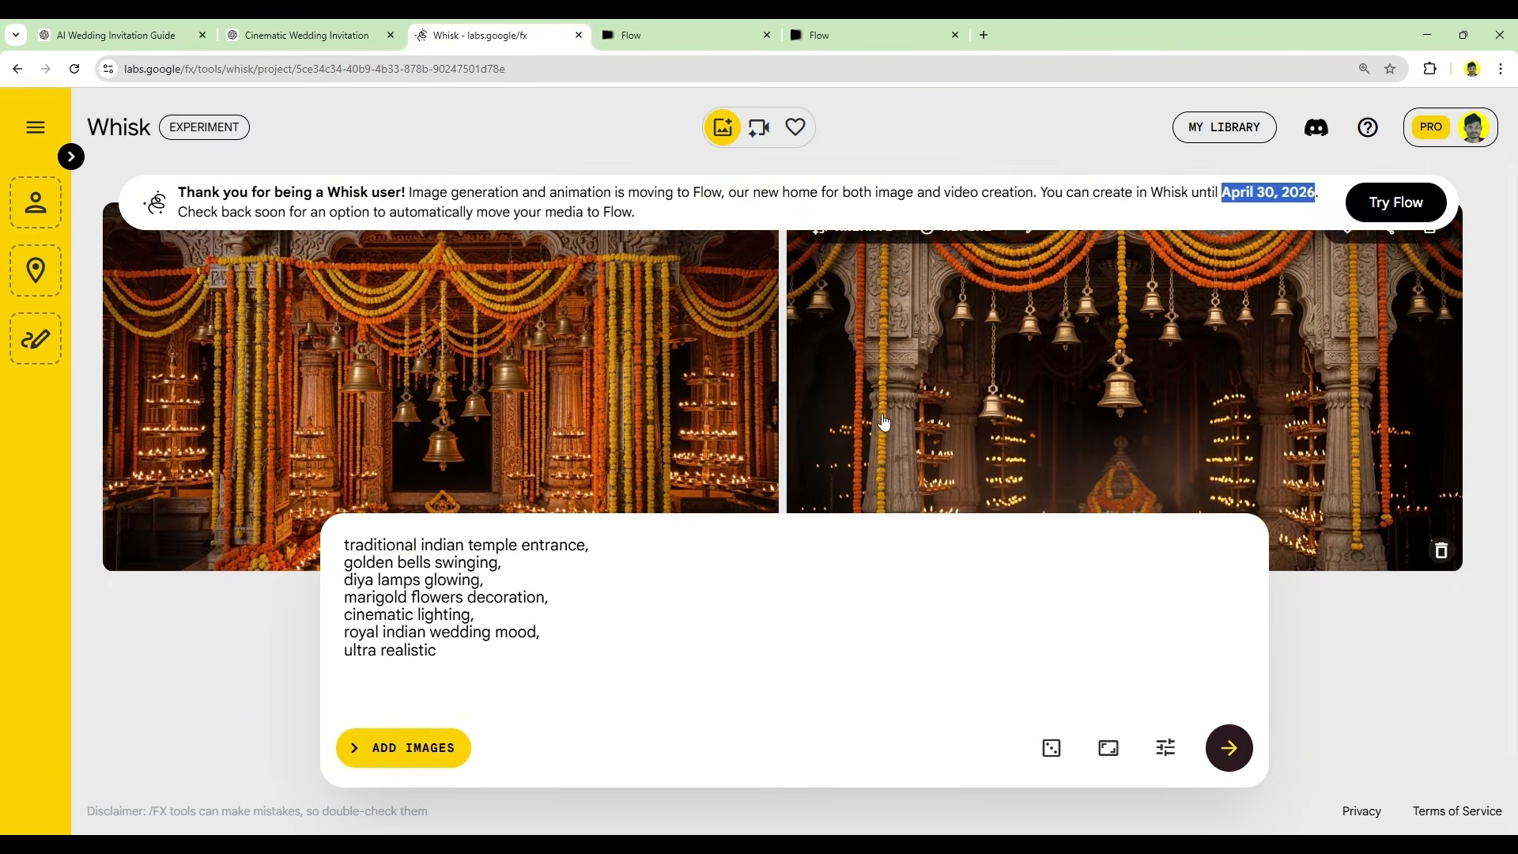
# Step: Copy the Scene 2 – Save The Date background prompt from the AI Wedding Invitation Guide chat
pyautogui.click(283, 36)
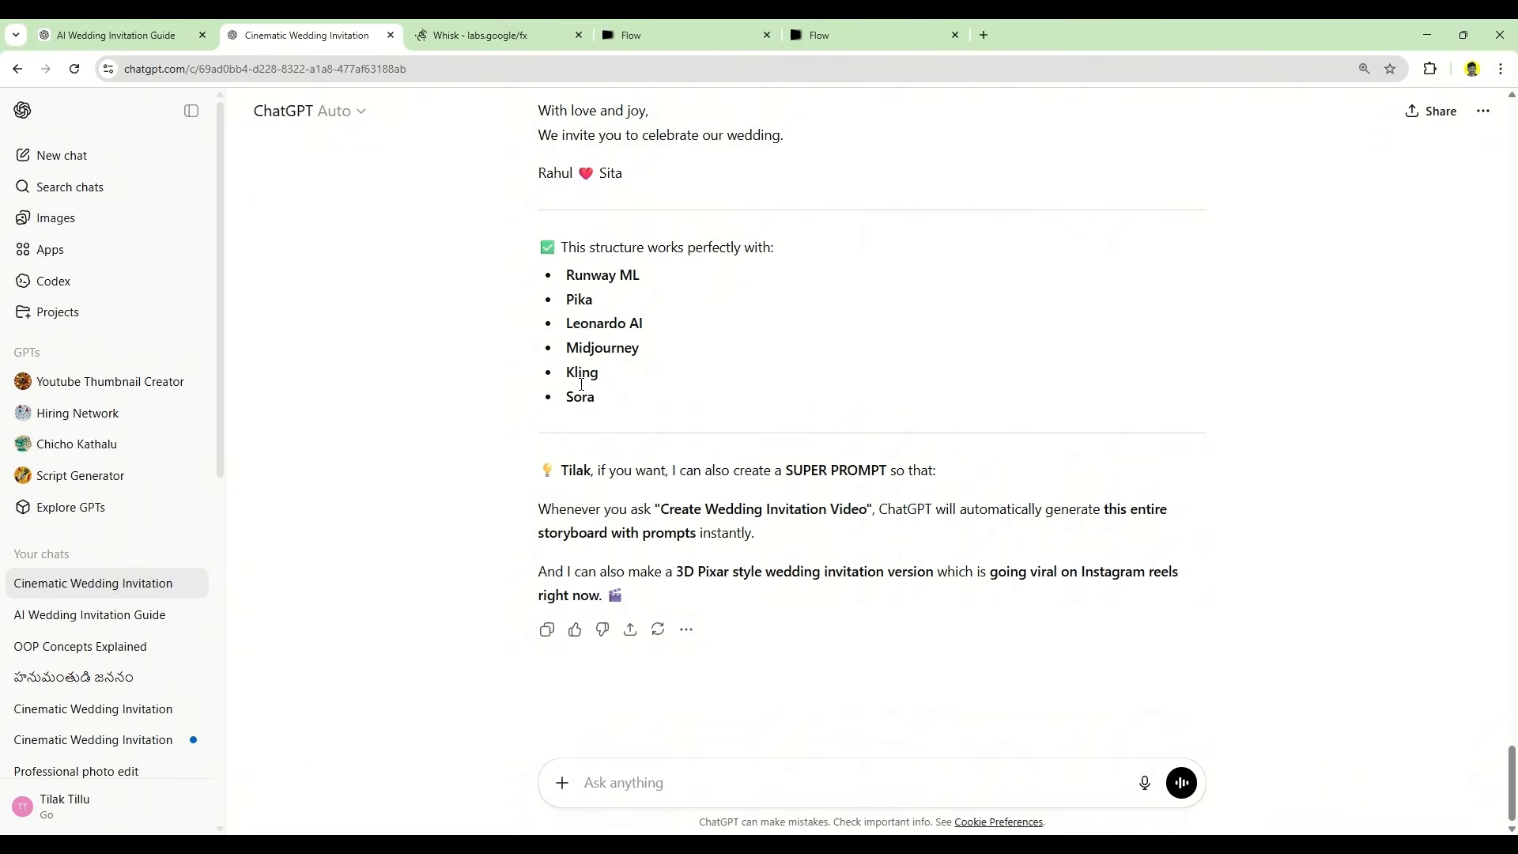
pyautogui.click(201, 24)
pyautogui.scroll(-8, 788, 600)
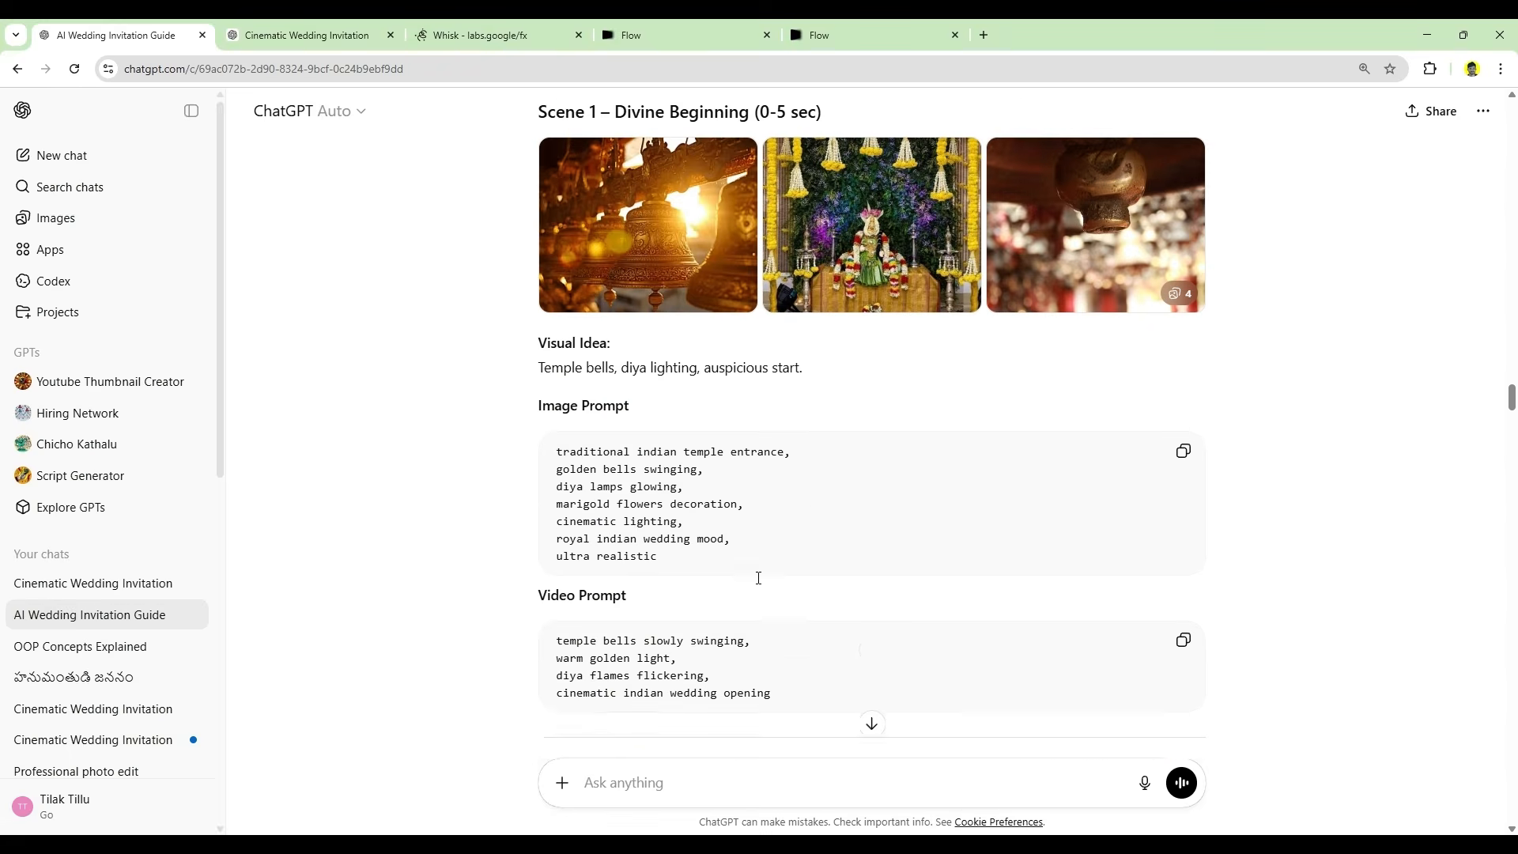
pyautogui.scroll(-1, 758, 578)
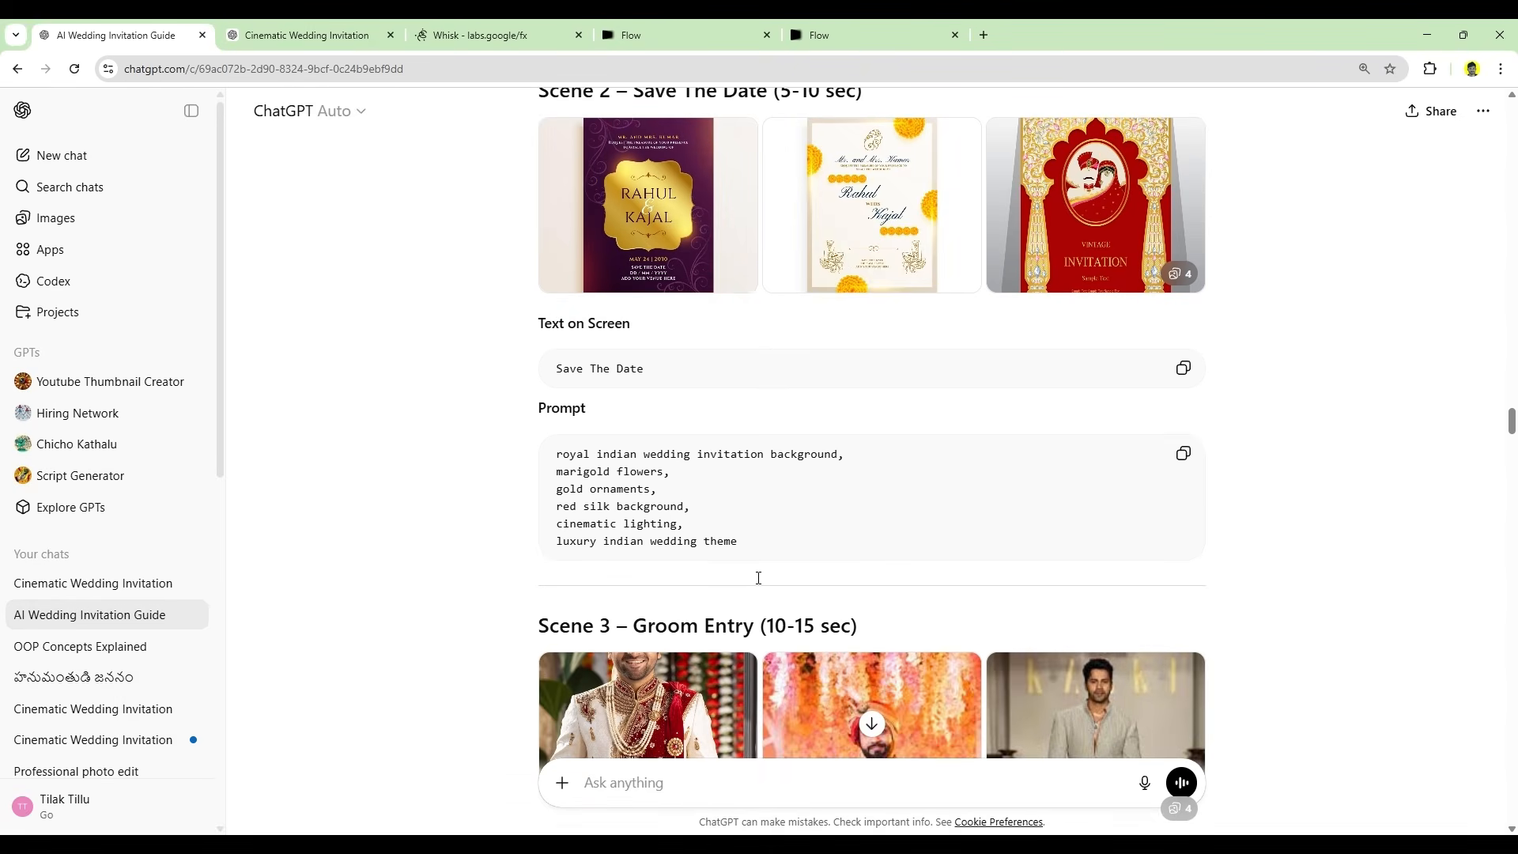
pyautogui.moveTo(749, 550); pyautogui.dragTo(632, 504)
pyautogui.moveTo(584, 489); pyautogui.dragTo(804, 585)
pyautogui.hotkey('ctrl', 'c')
# Step: Replace the Whisk prompt with the copied royal Indian wedding invitation background prompt and generate images from it
pyautogui.click(482, 35)
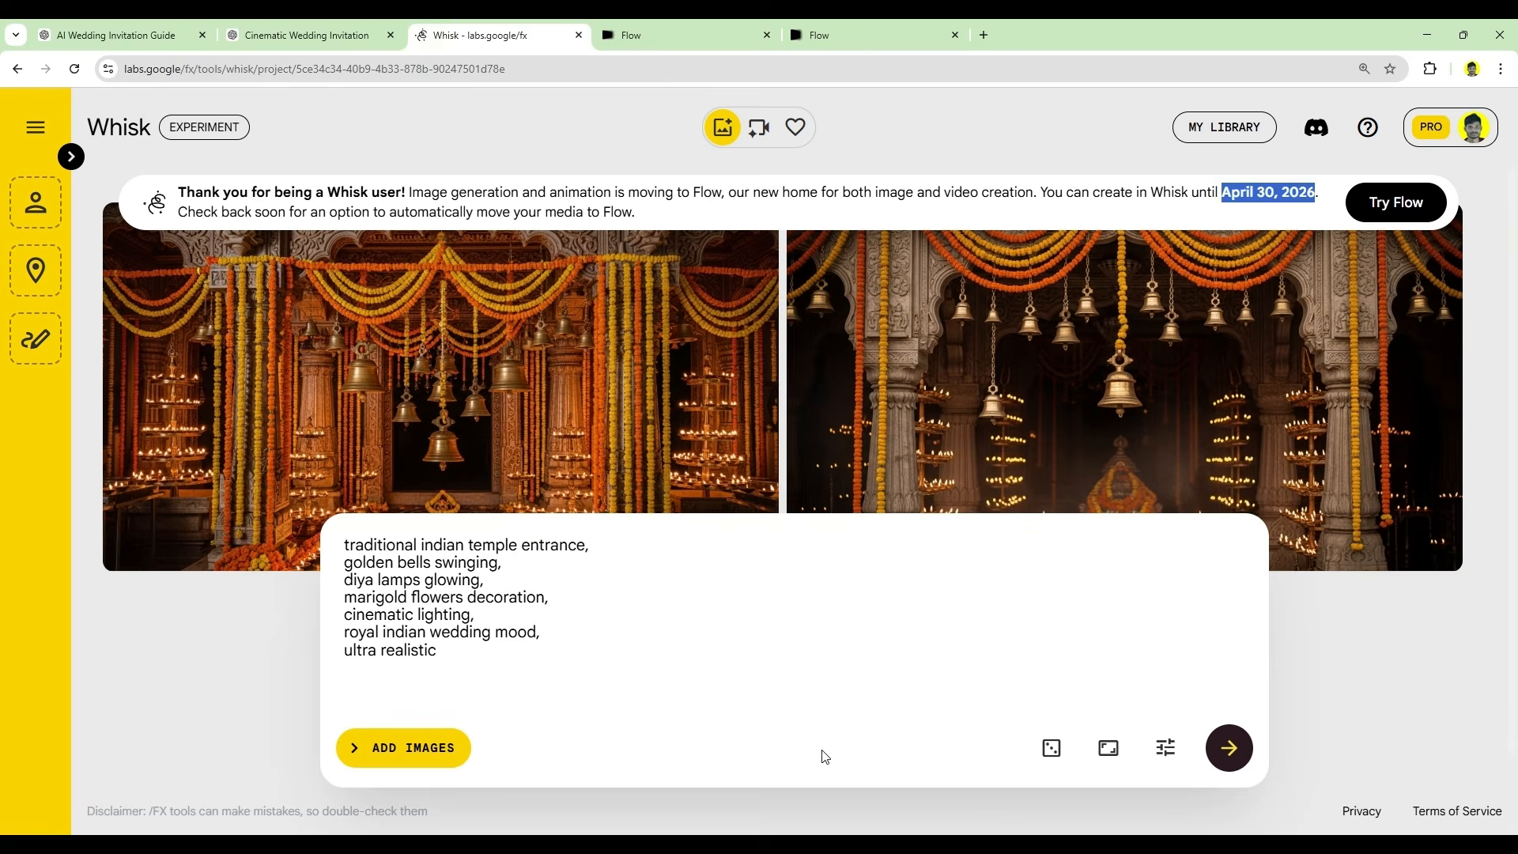
pyautogui.tripleClick(624, 640)
pyautogui.hotkey('ctrl', 'a')
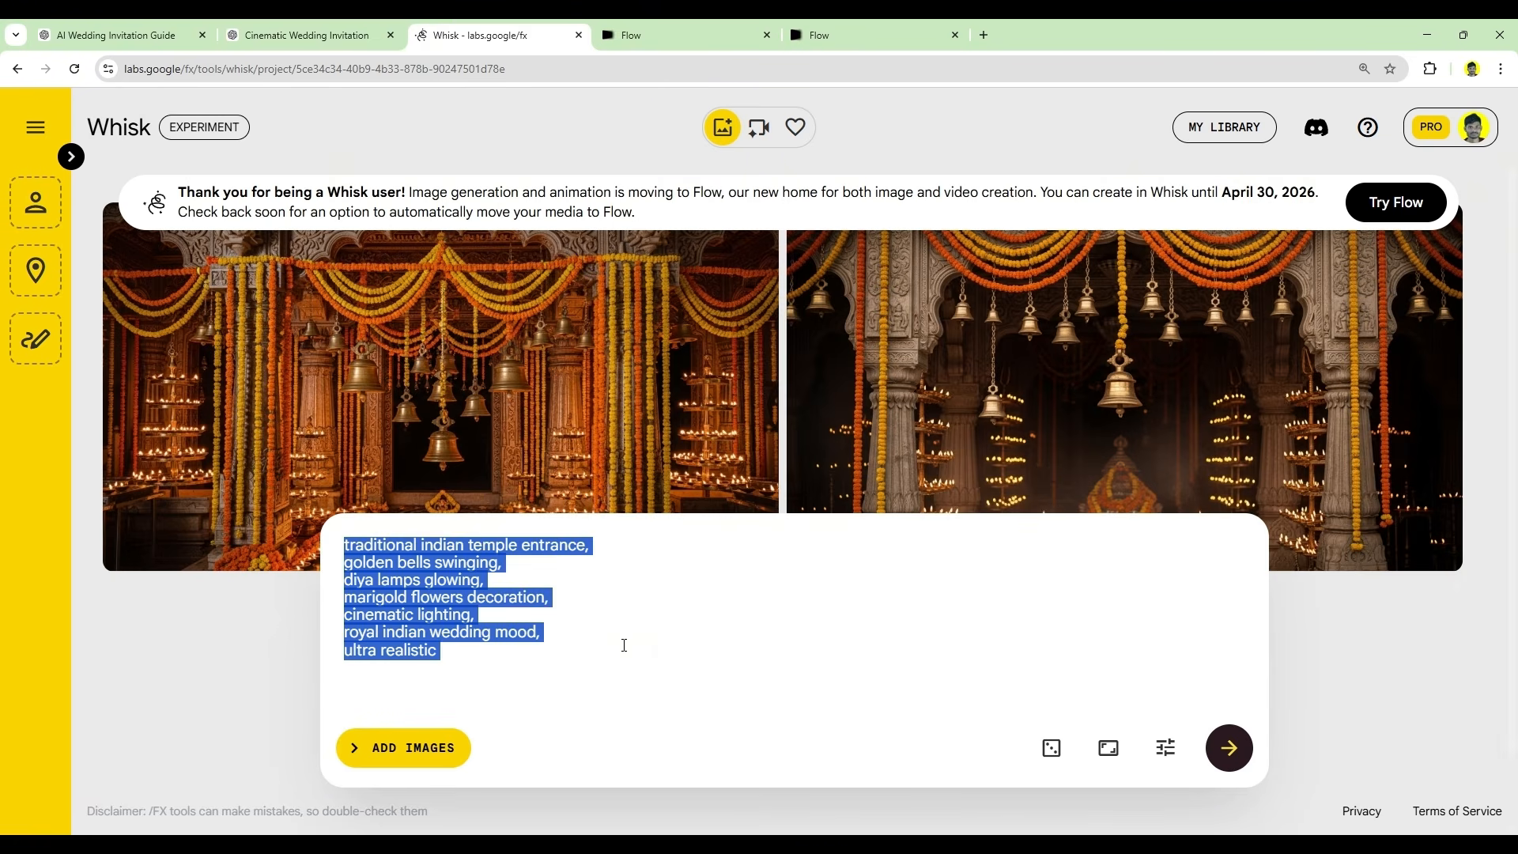
pyautogui.hotkey('ctrl', 'v')
pyautogui.press('Return')
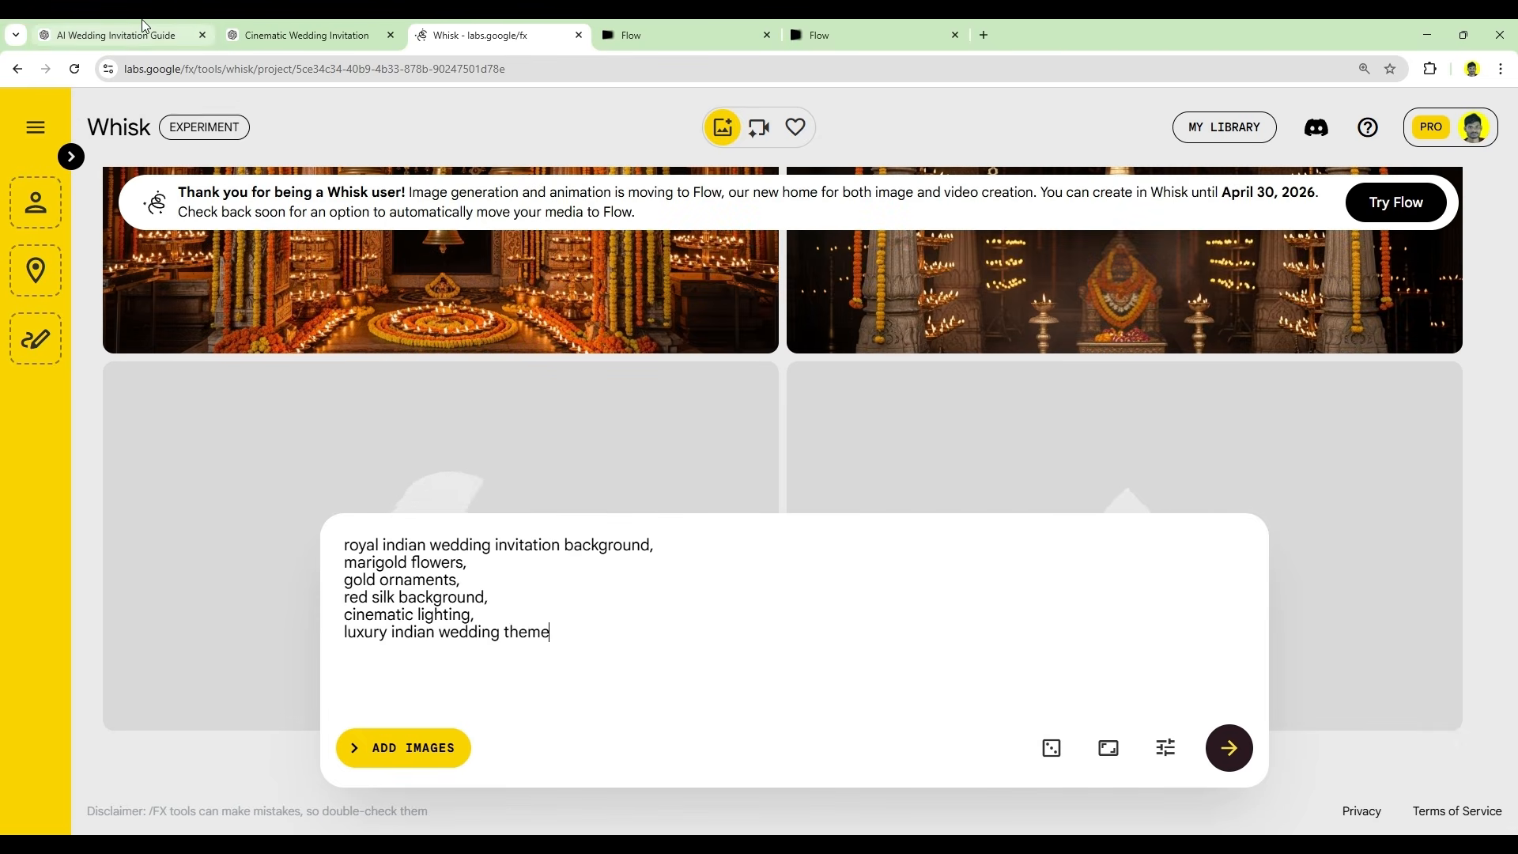
# Step: Check the Scene 3 – Groom Entry prompt in the AI Wedding Invitation Guide chat and return to Whisk
pyautogui.click(119, 35)
pyautogui.scroll(-3, 893, 606)
pyautogui.scroll(-2, 894, 607)
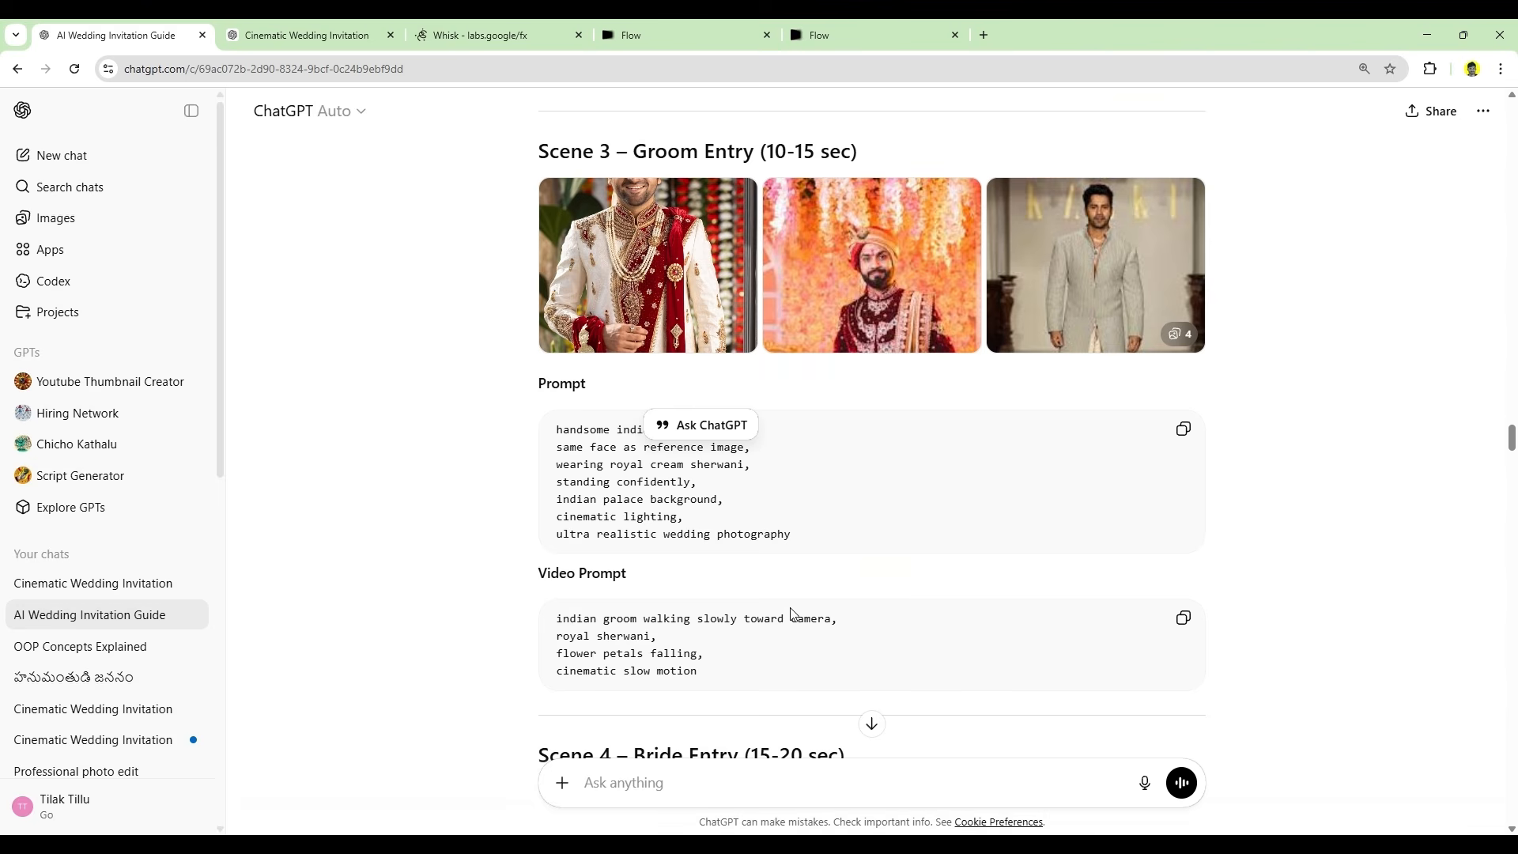
pyautogui.click(490, 34)
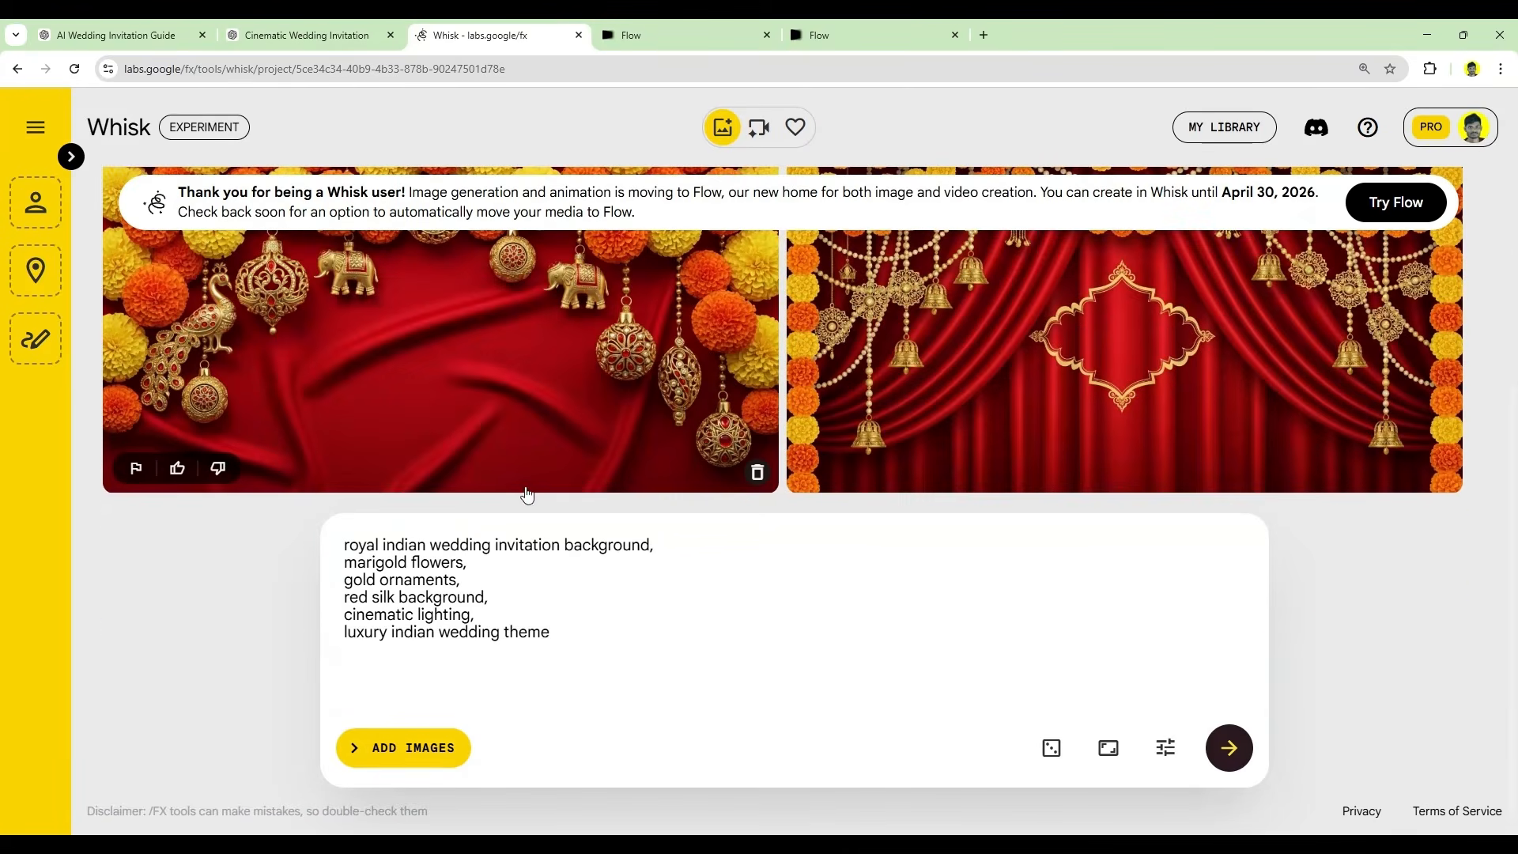
# Step: Upload the photo of the man in the hoodie and the photo of the woman in the red saree as two Whisk subjects
pyautogui.click(72, 157)
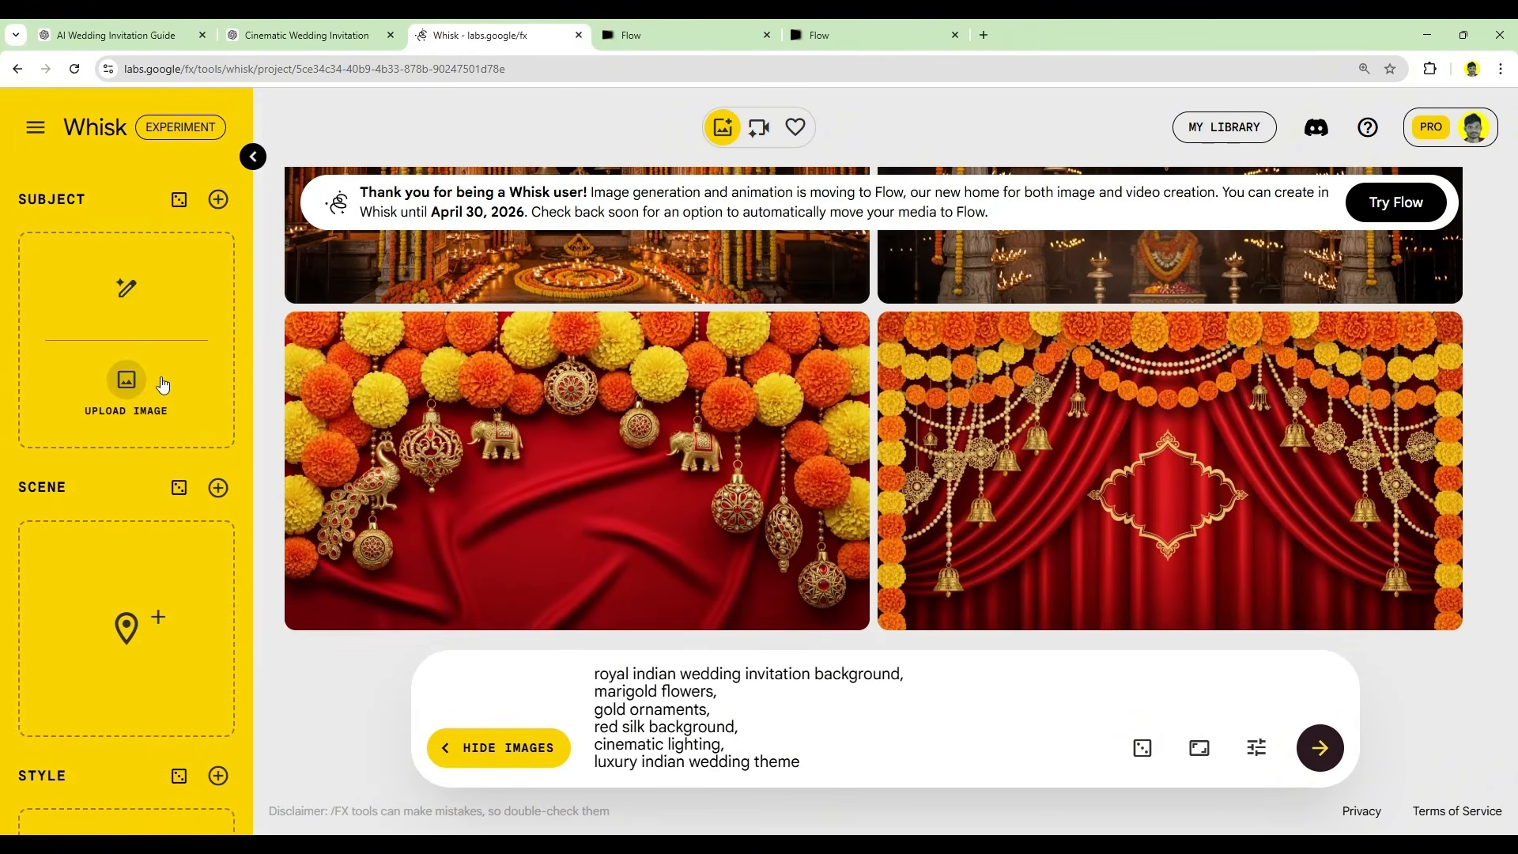
pyautogui.moveTo(150, 393)
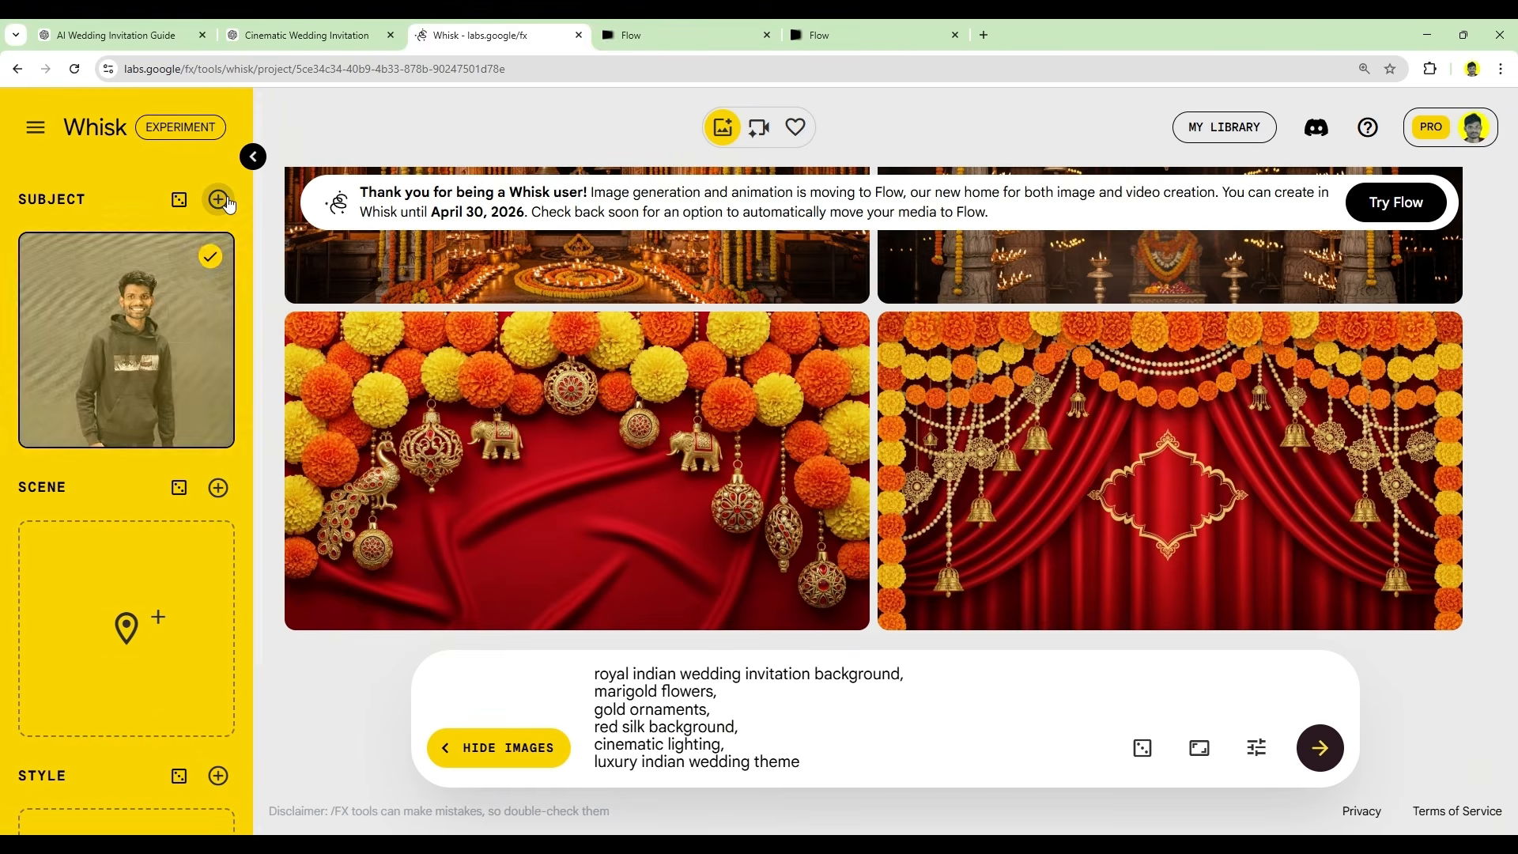
pyautogui.click(219, 200)
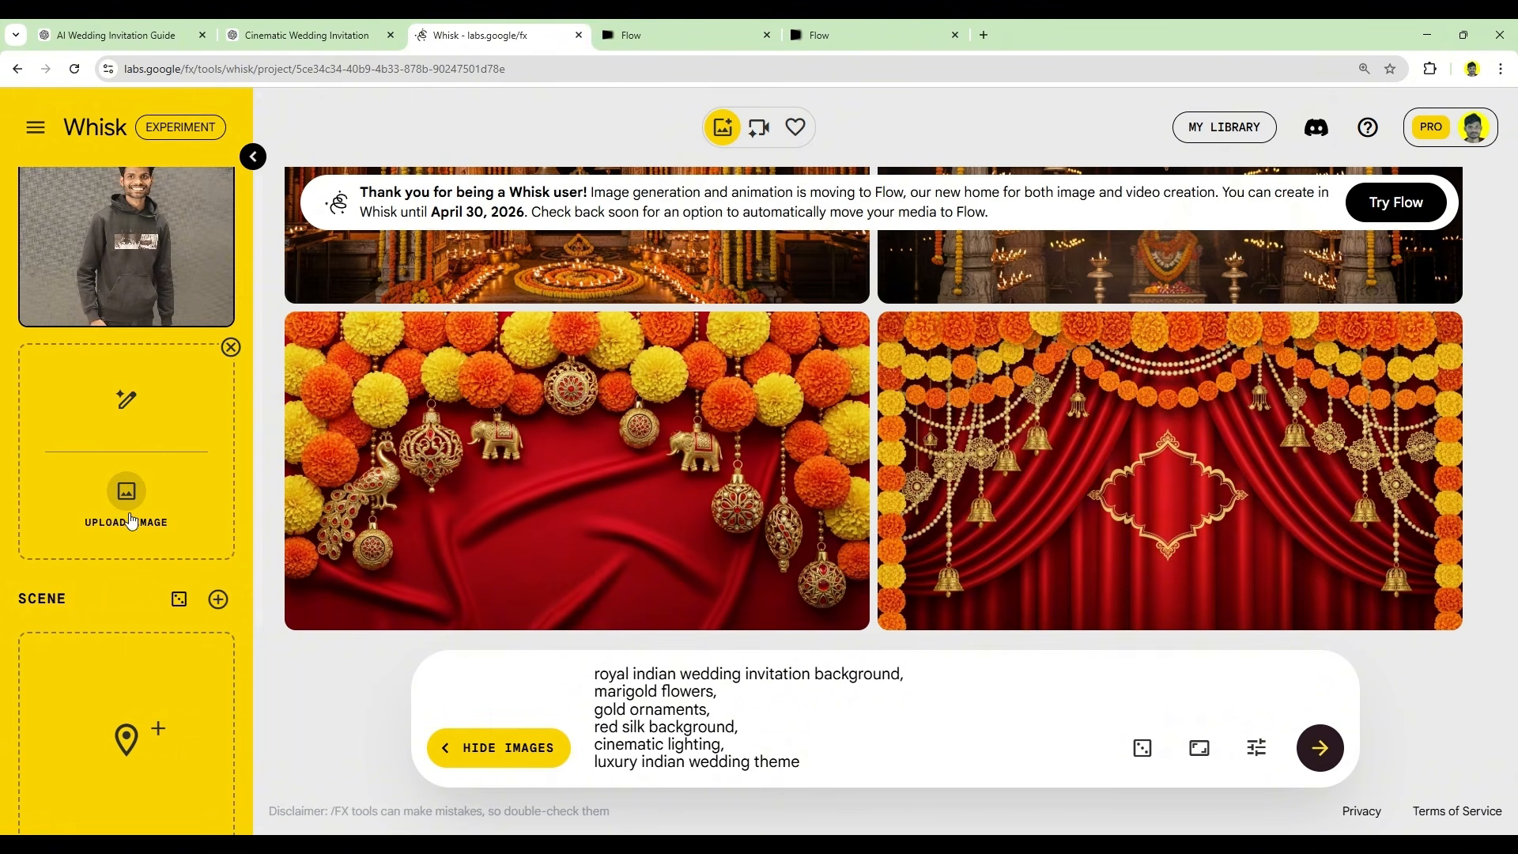
pyautogui.click(135, 509)
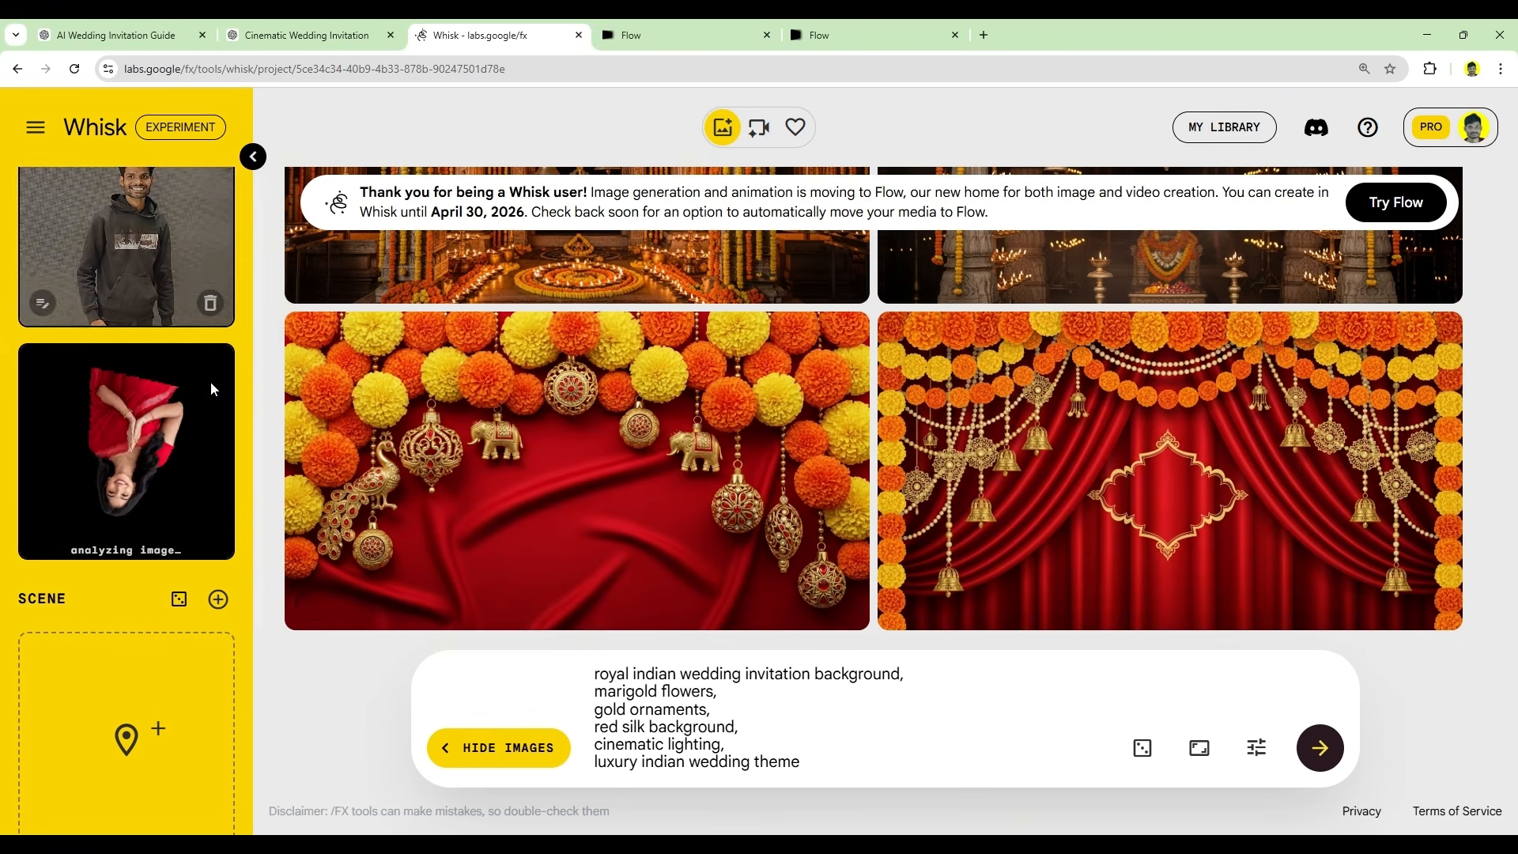
pyautogui.scroll(2, 189, 476)
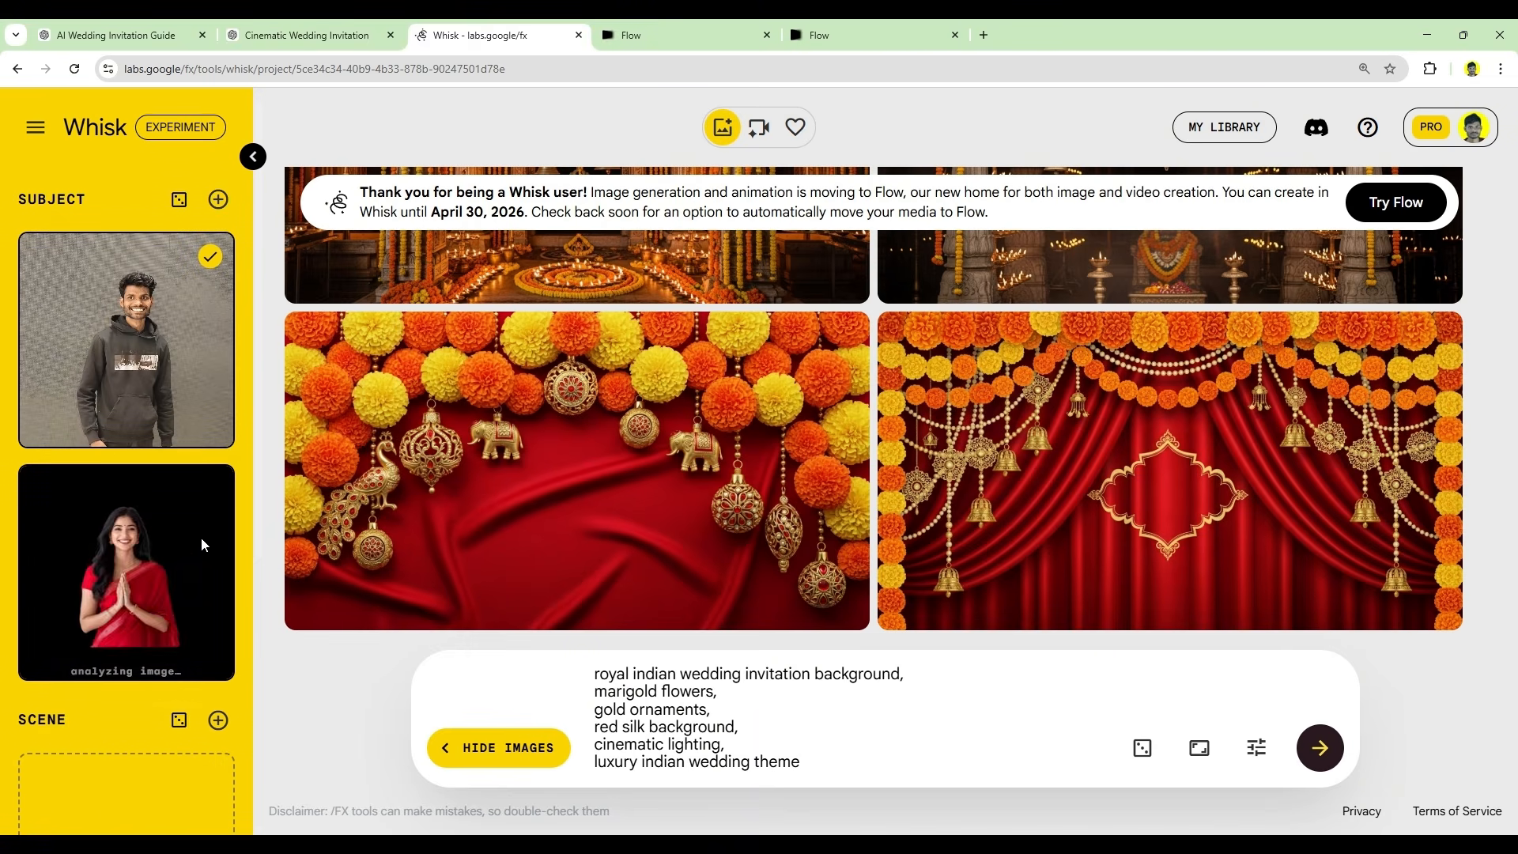
# Step: Clear the Whisk prompt and copy the Scene 3 – Groom Entry image prompt from the AI Wedding Invitation Guide chat
pyautogui.tripleClick(664, 747)
pyautogui.hotkey('ctrl', 'a')
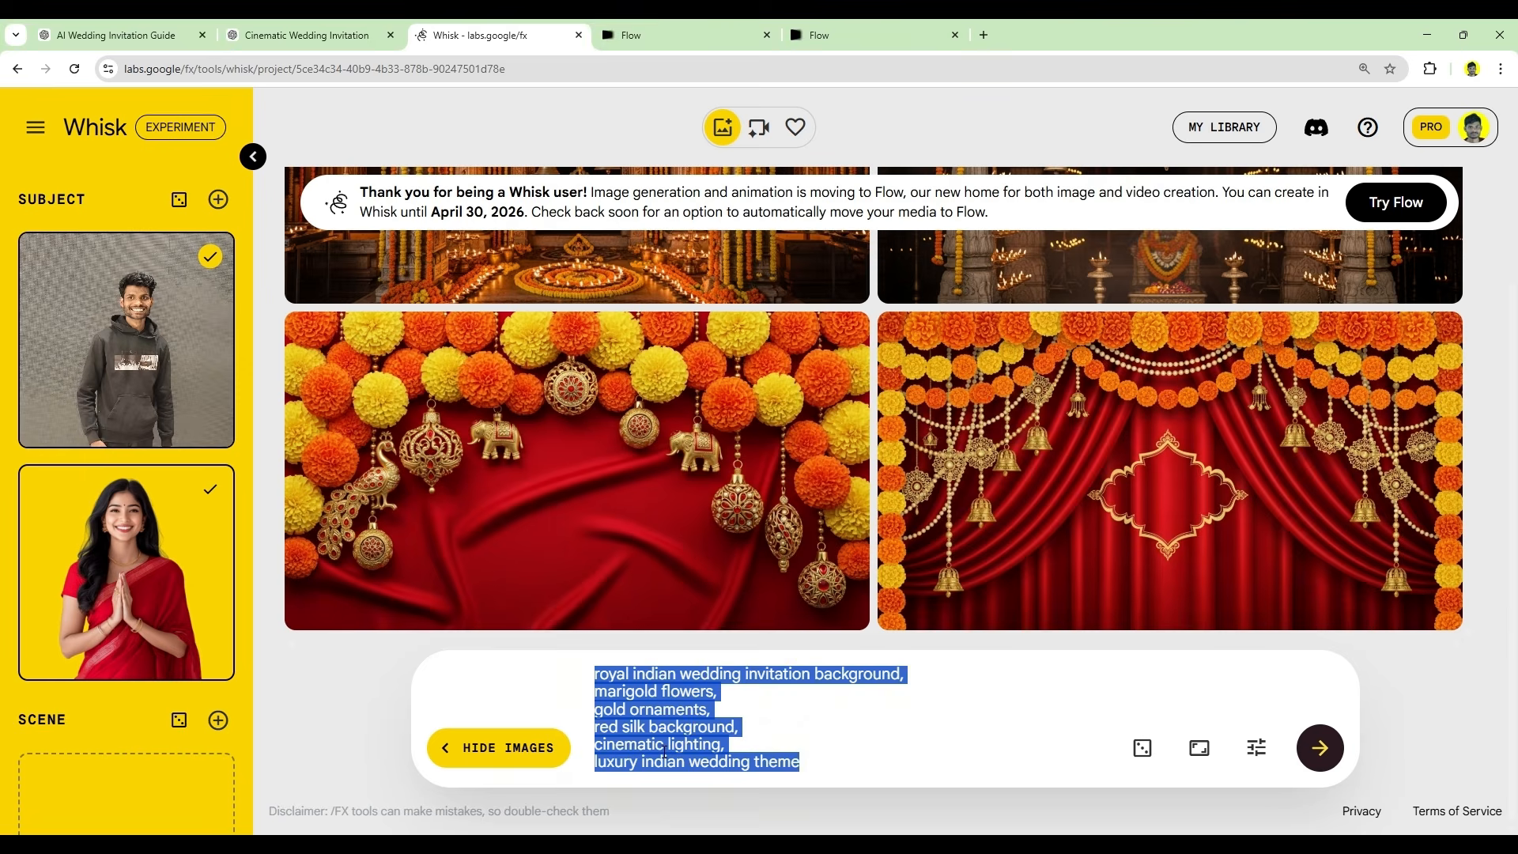
pyautogui.press('BackSpace')
pyautogui.click(119, 34)
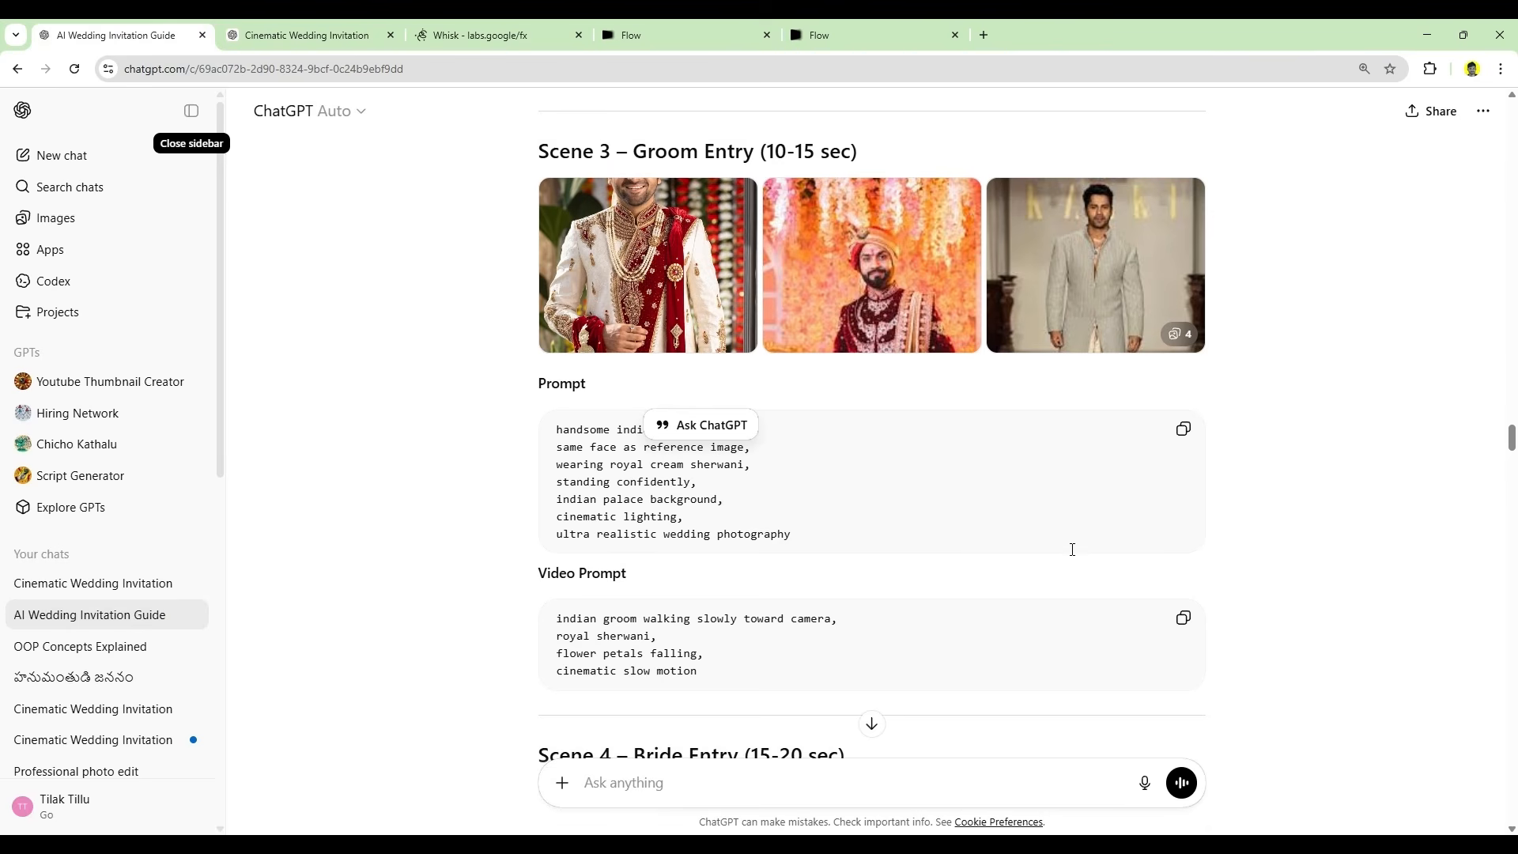
pyautogui.scroll(1, 1030, 530)
pyautogui.scroll(-1, 1030, 525)
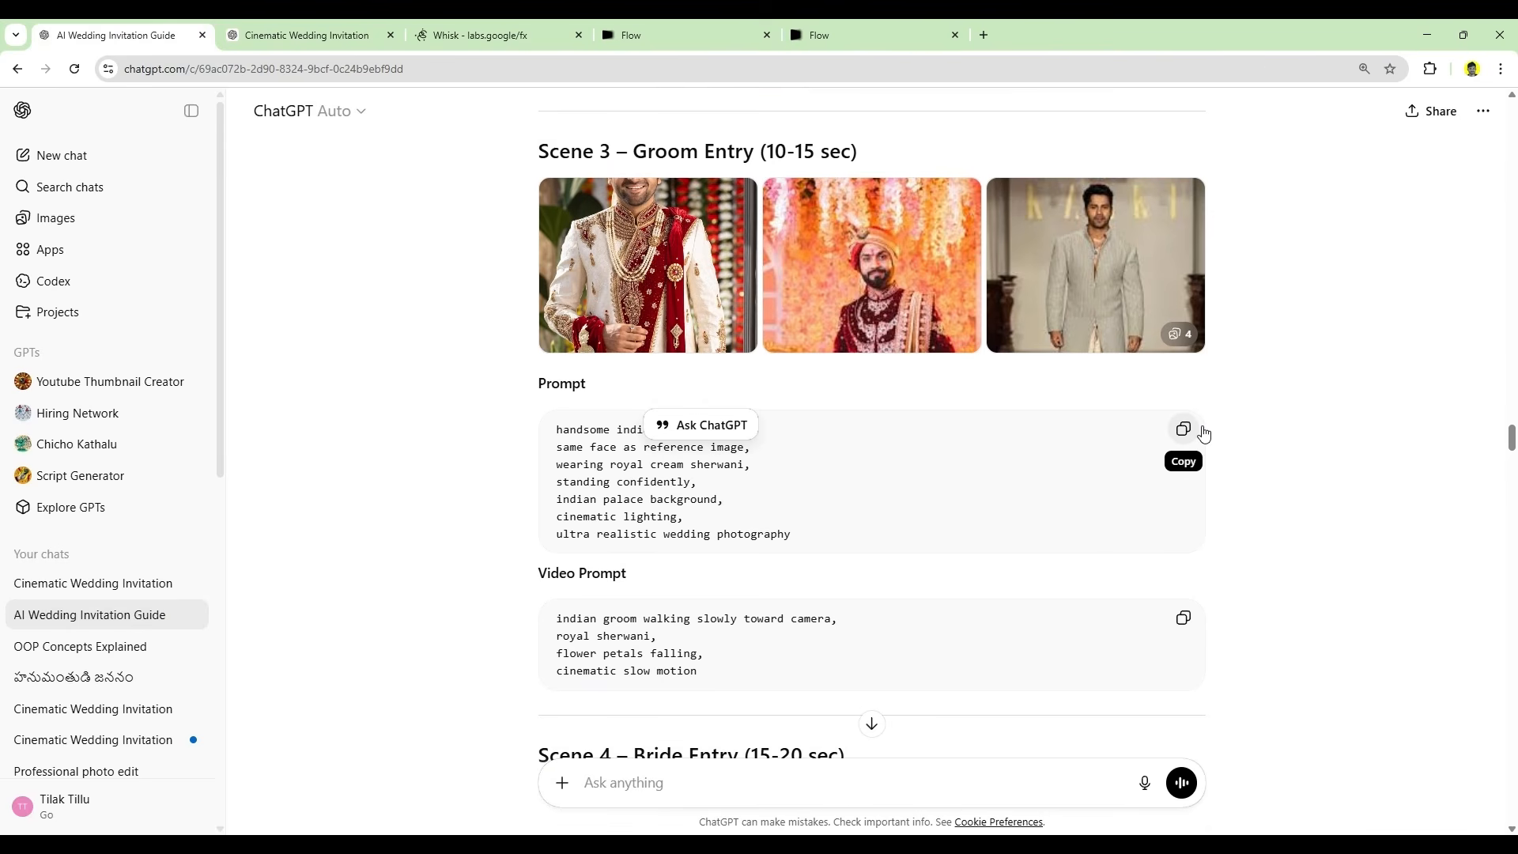
pyautogui.click(1195, 430)
# Step: In Whisk, deselect the woman's subject photo and generate images from the copied handsome Indian groom prompt
pyautogui.click(480, 34)
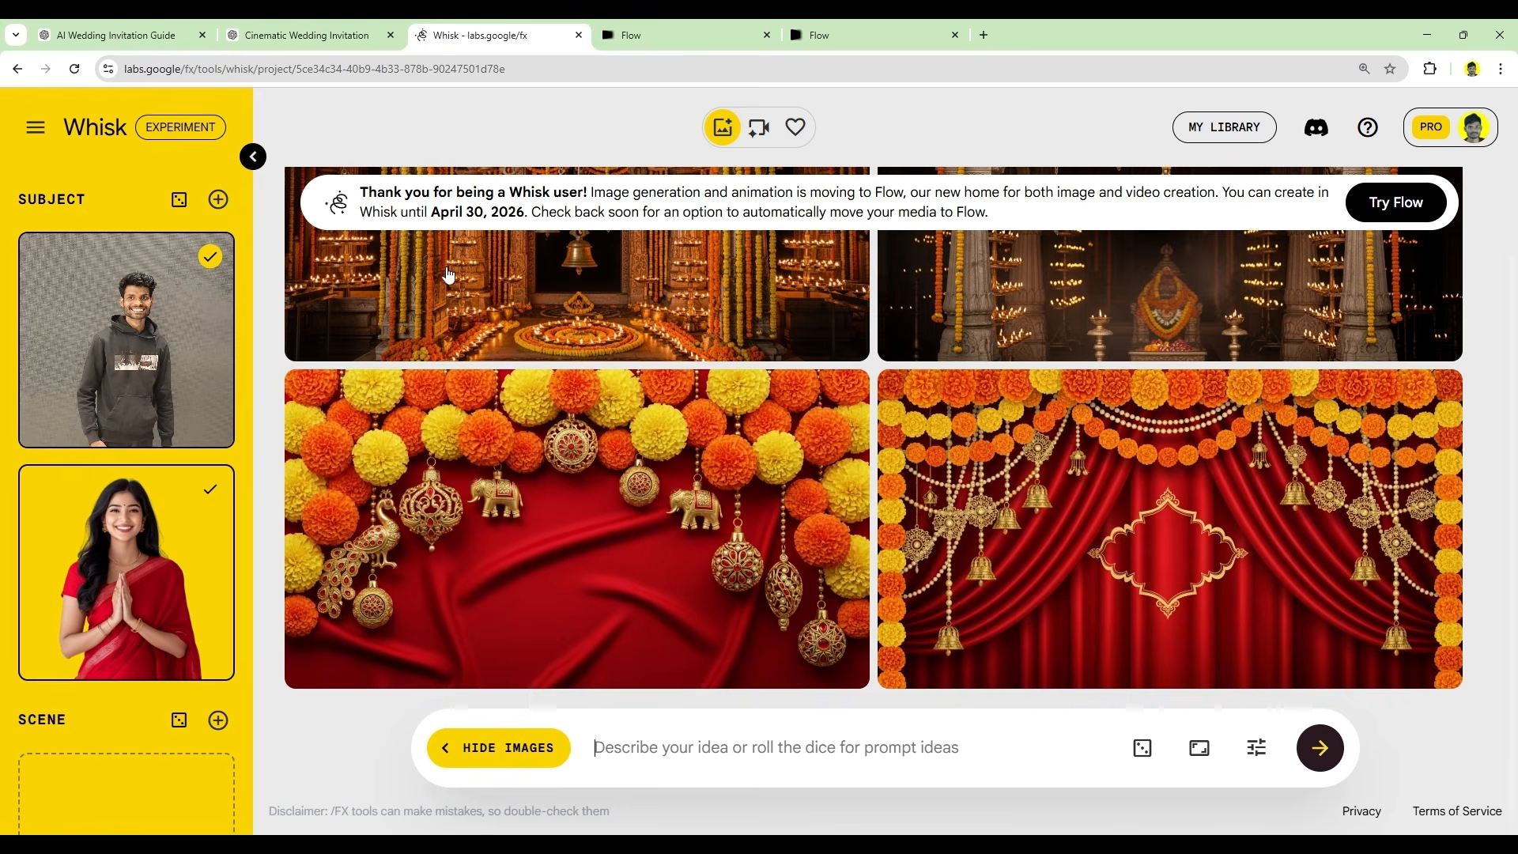
pyautogui.click(210, 494)
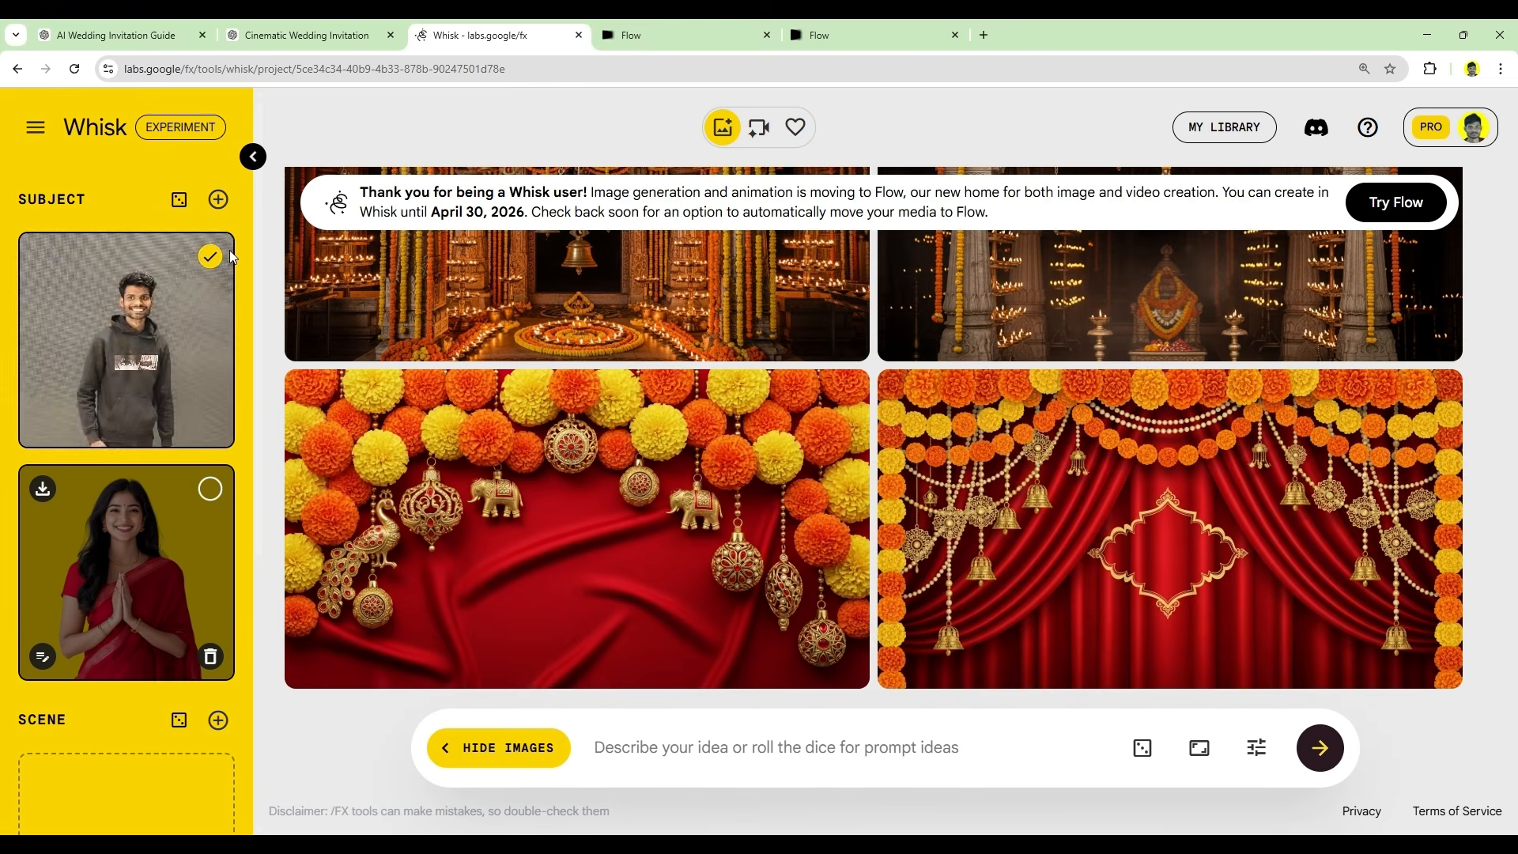
pyautogui.click(643, 762)
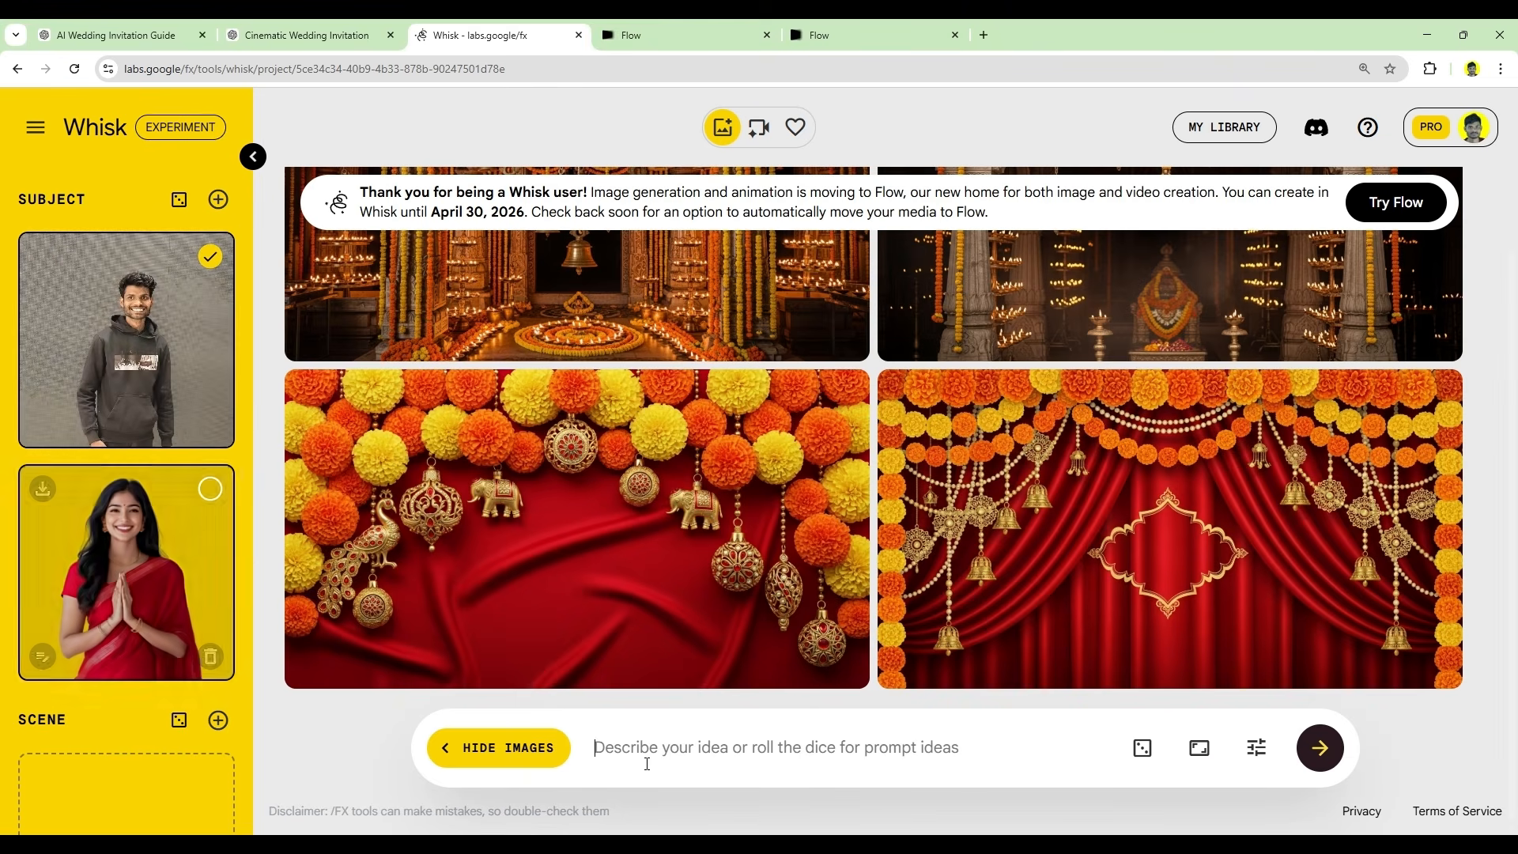
pyautogui.hotkey('ctrl', 'v')
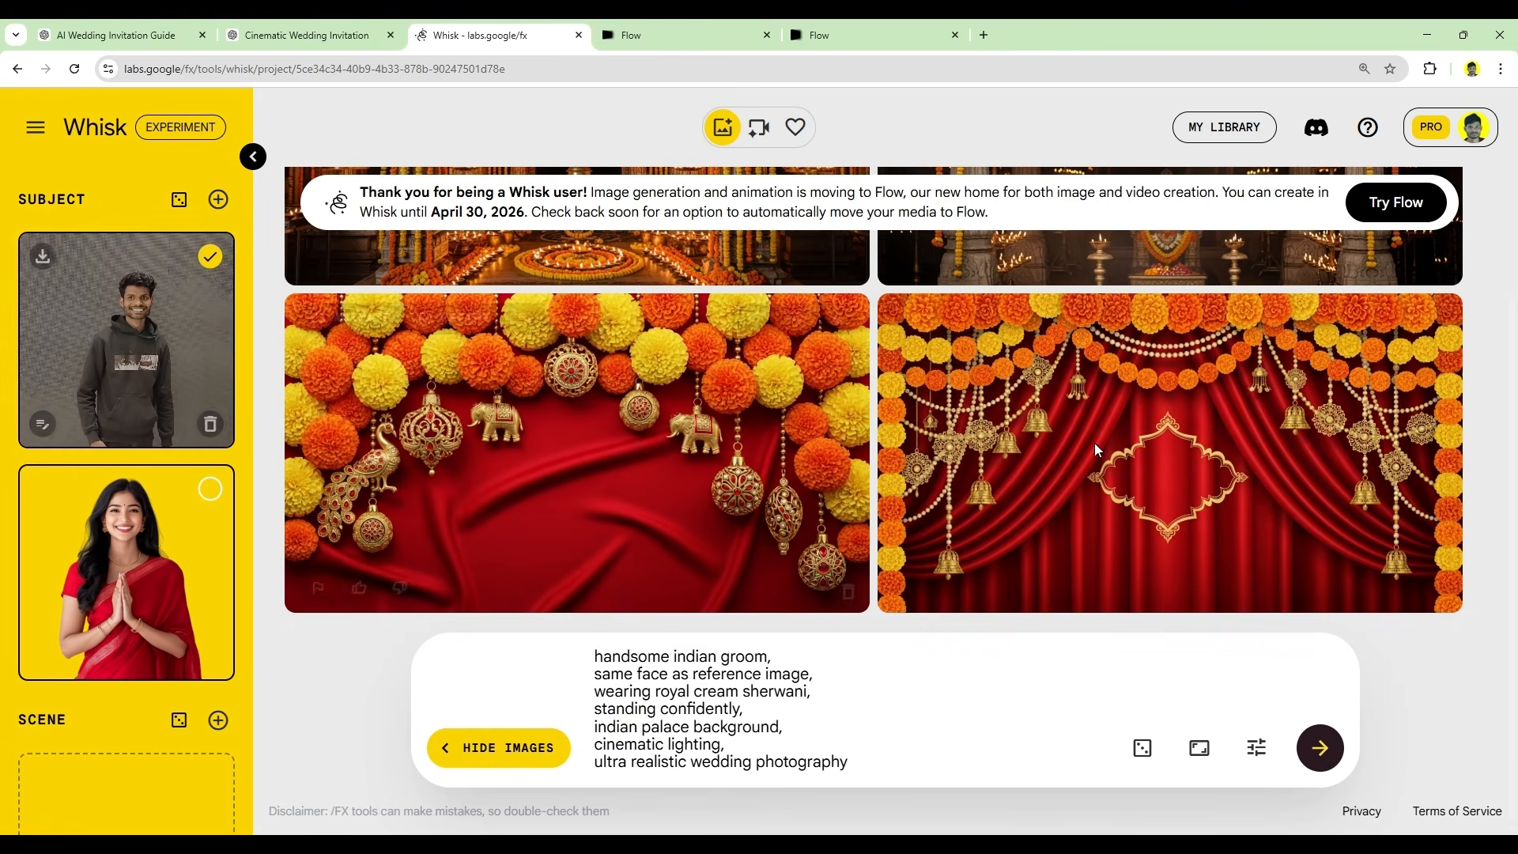
pyautogui.click(1320, 748)
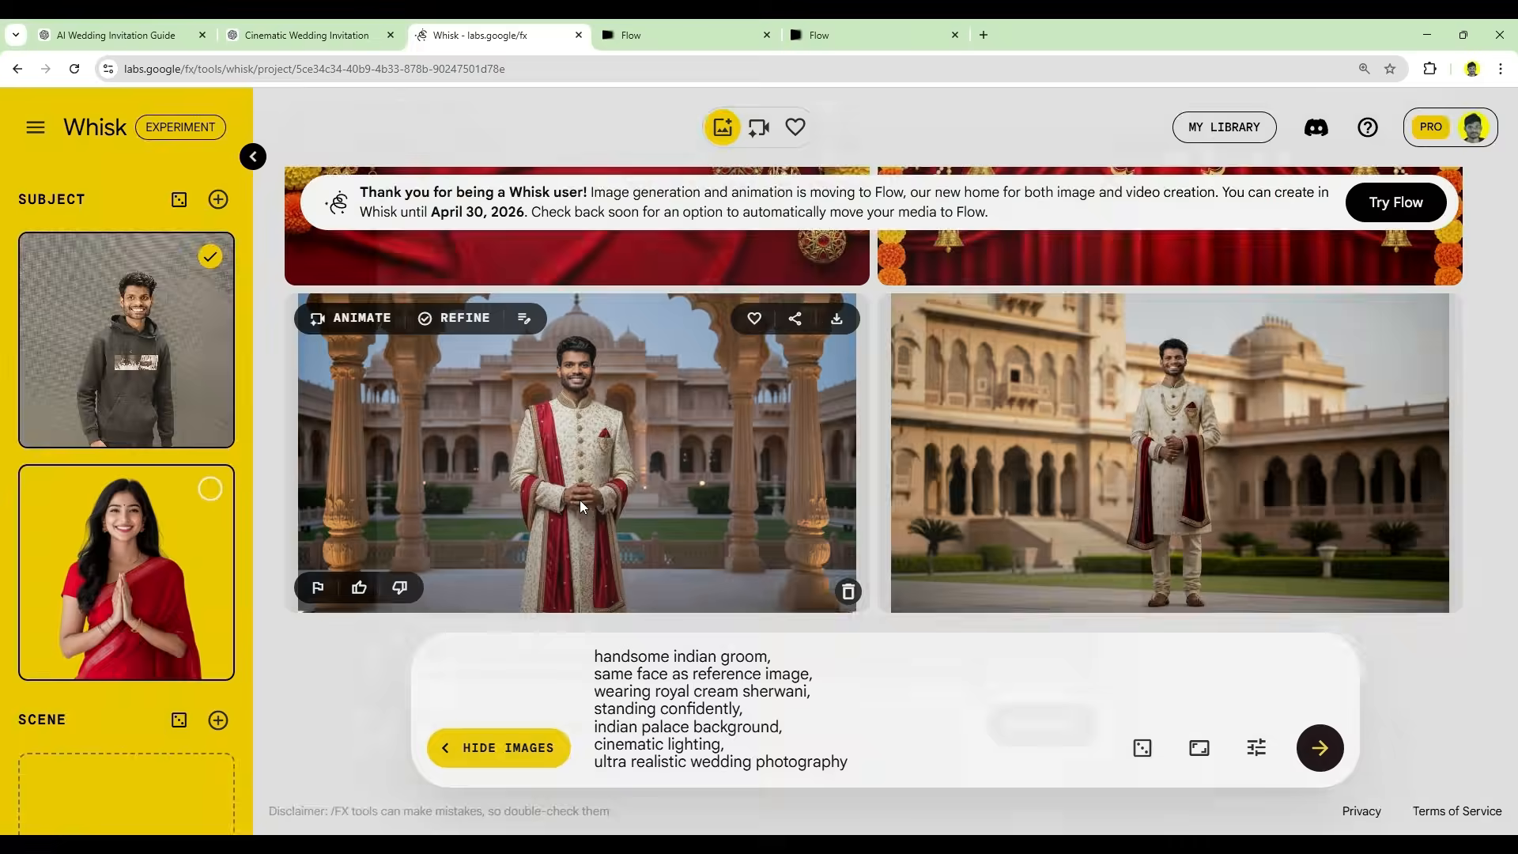
# Step: Open the generated groom image with the palace columns, inspect his face up close, and close the image
pyautogui.click(581, 503)
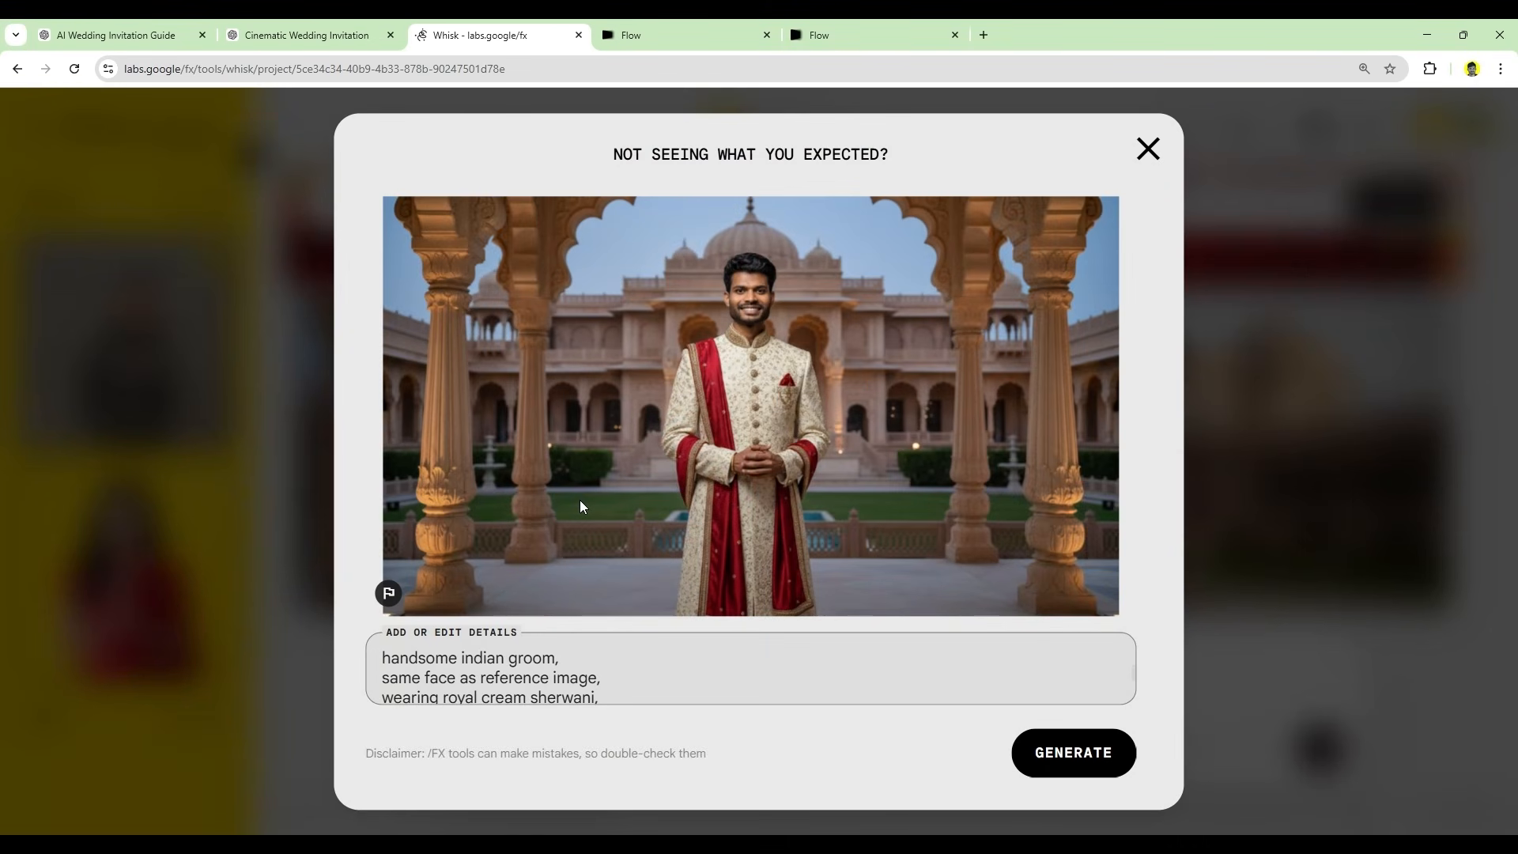
pyautogui.keyDown('ctrl'); pyautogui.scroll(3, 774, 316); pyautogui.keyUp('ctrl')
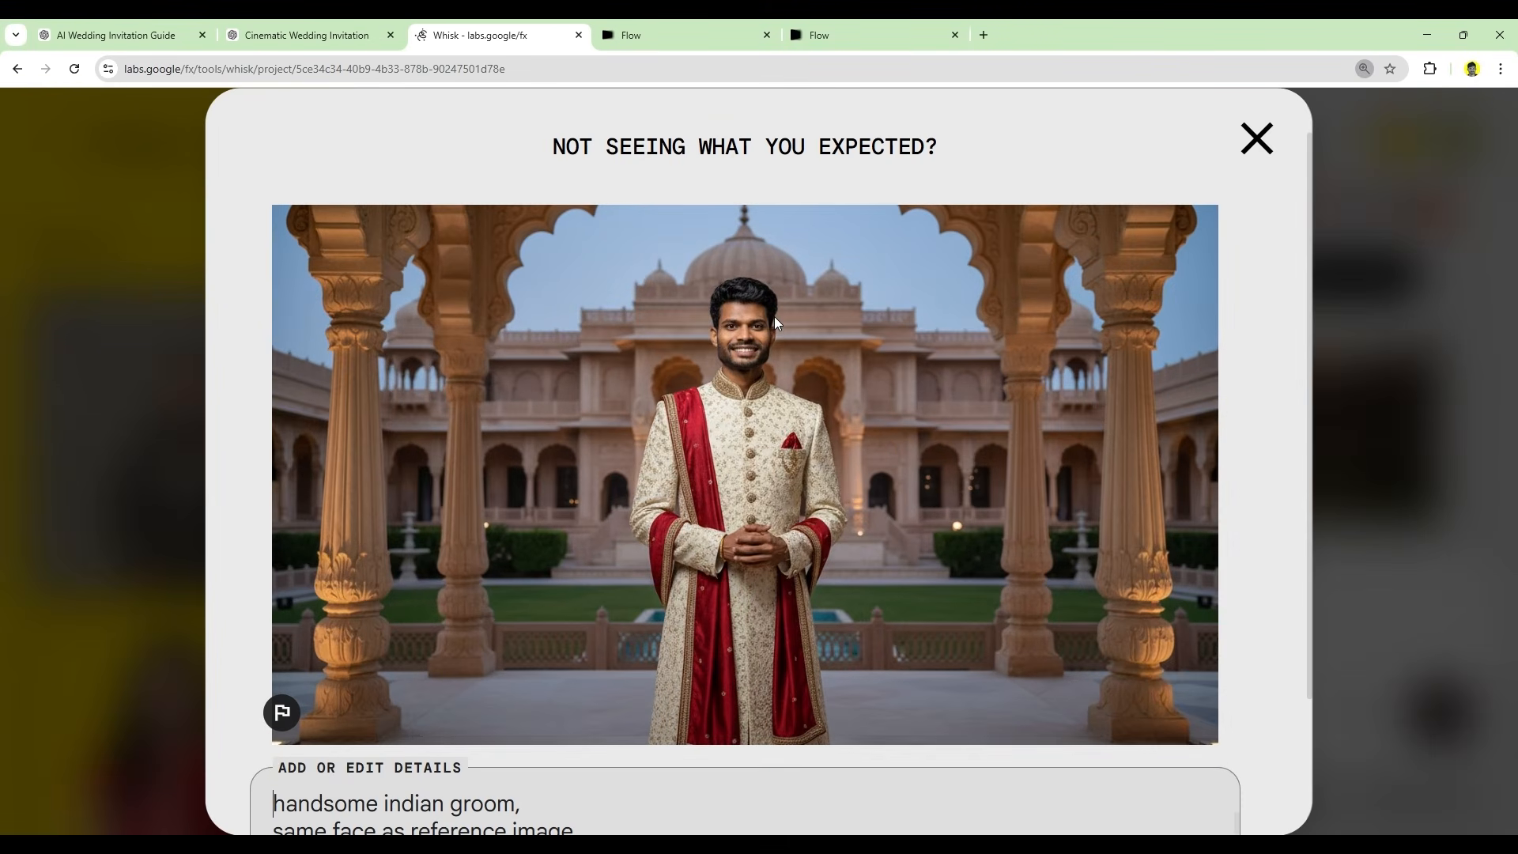
pyautogui.keyDown('ctrl'); pyautogui.scroll(2, 764, 348); pyautogui.keyUp('ctrl')
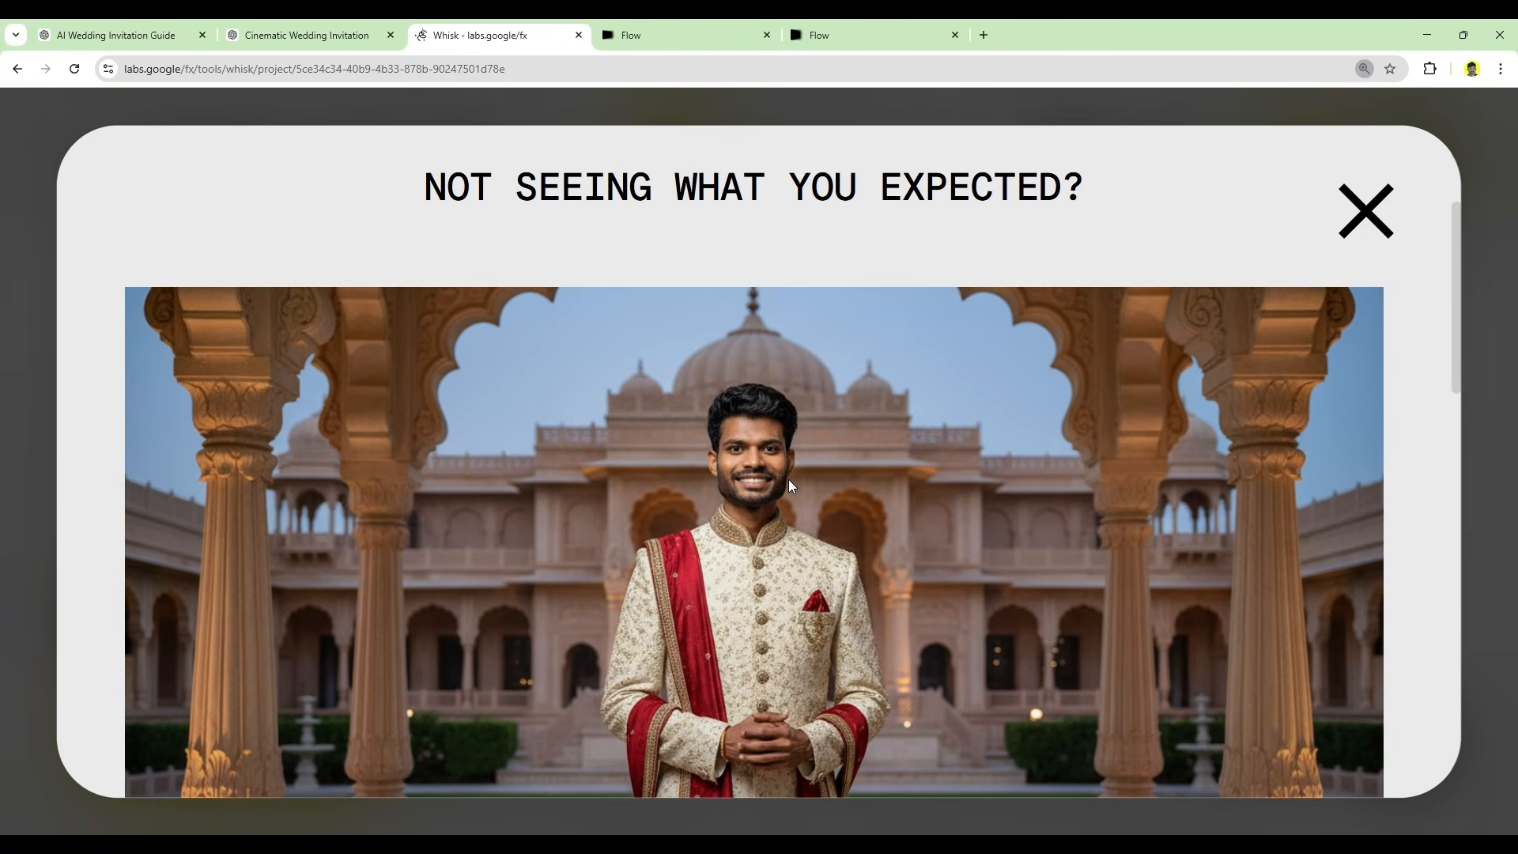
pyautogui.keyDown('ctrl'); pyautogui.scroll(-4, 789, 480); pyautogui.keyUp('ctrl')
pyautogui.keyDown('ctrl'); pyautogui.scroll(-1, 789, 479); pyautogui.keyUp('ctrl')
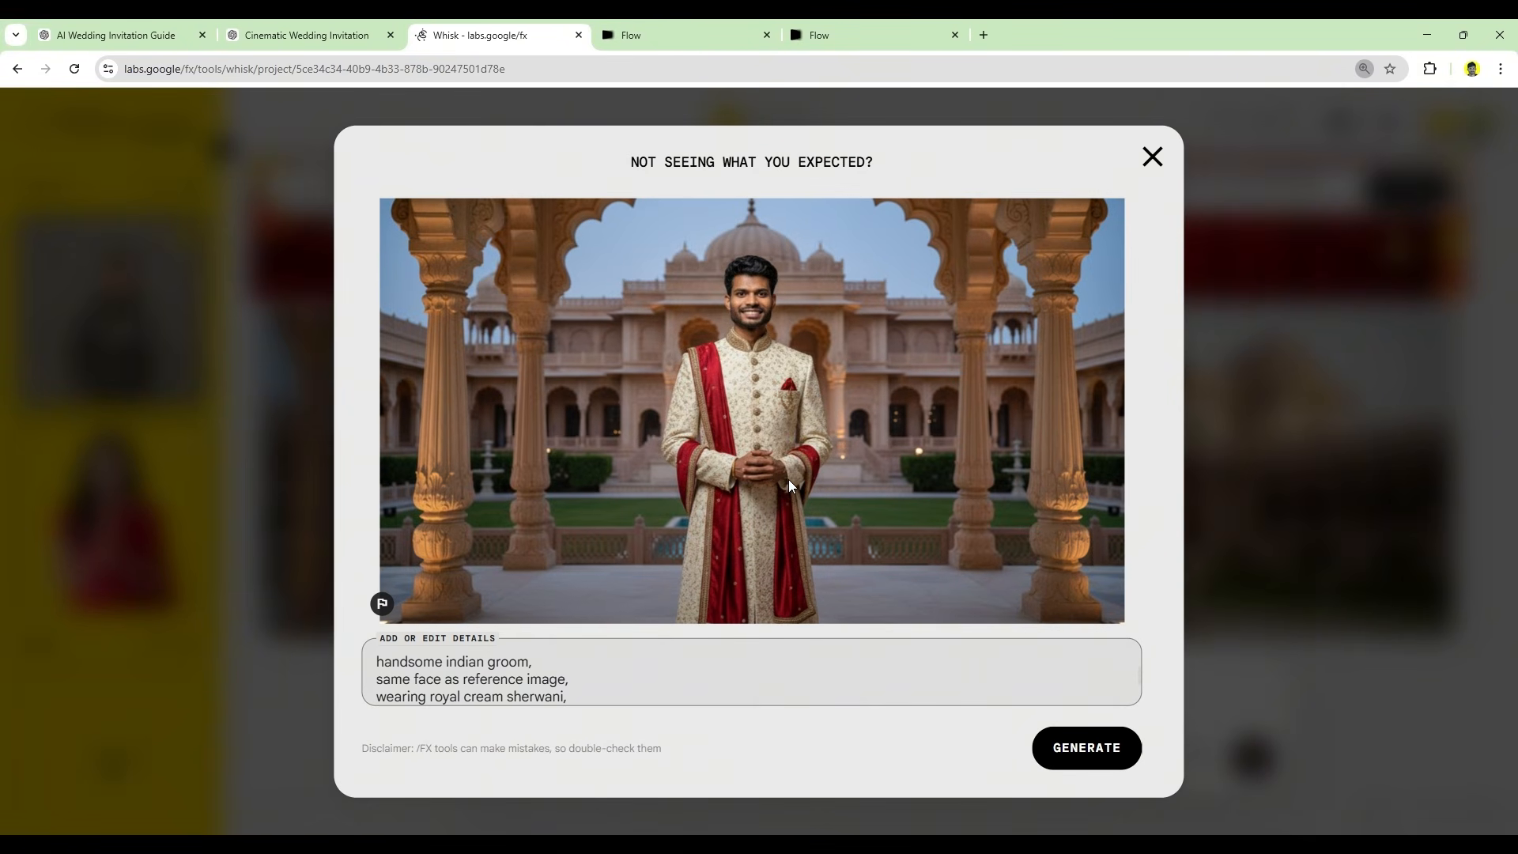
pyautogui.click(1154, 158)
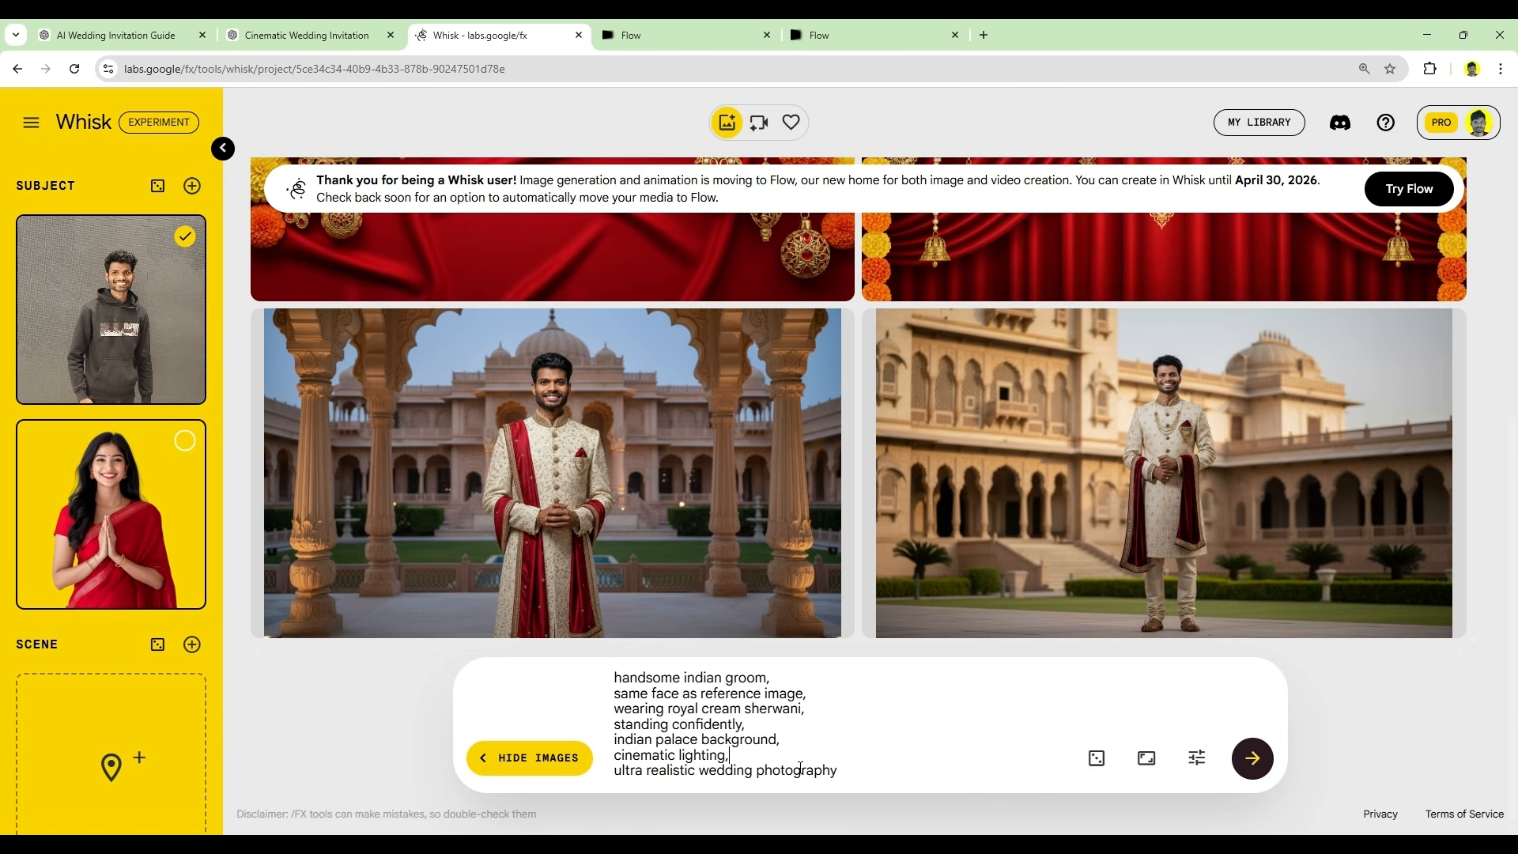
# Step: Clear the Whisk prompt and copy the Scene 4 – Bride Entry prompt from the AI Wedding Invitation Guide chat
pyautogui.hotkey('ctrl', 'a')
pyautogui.press('BackSpace')
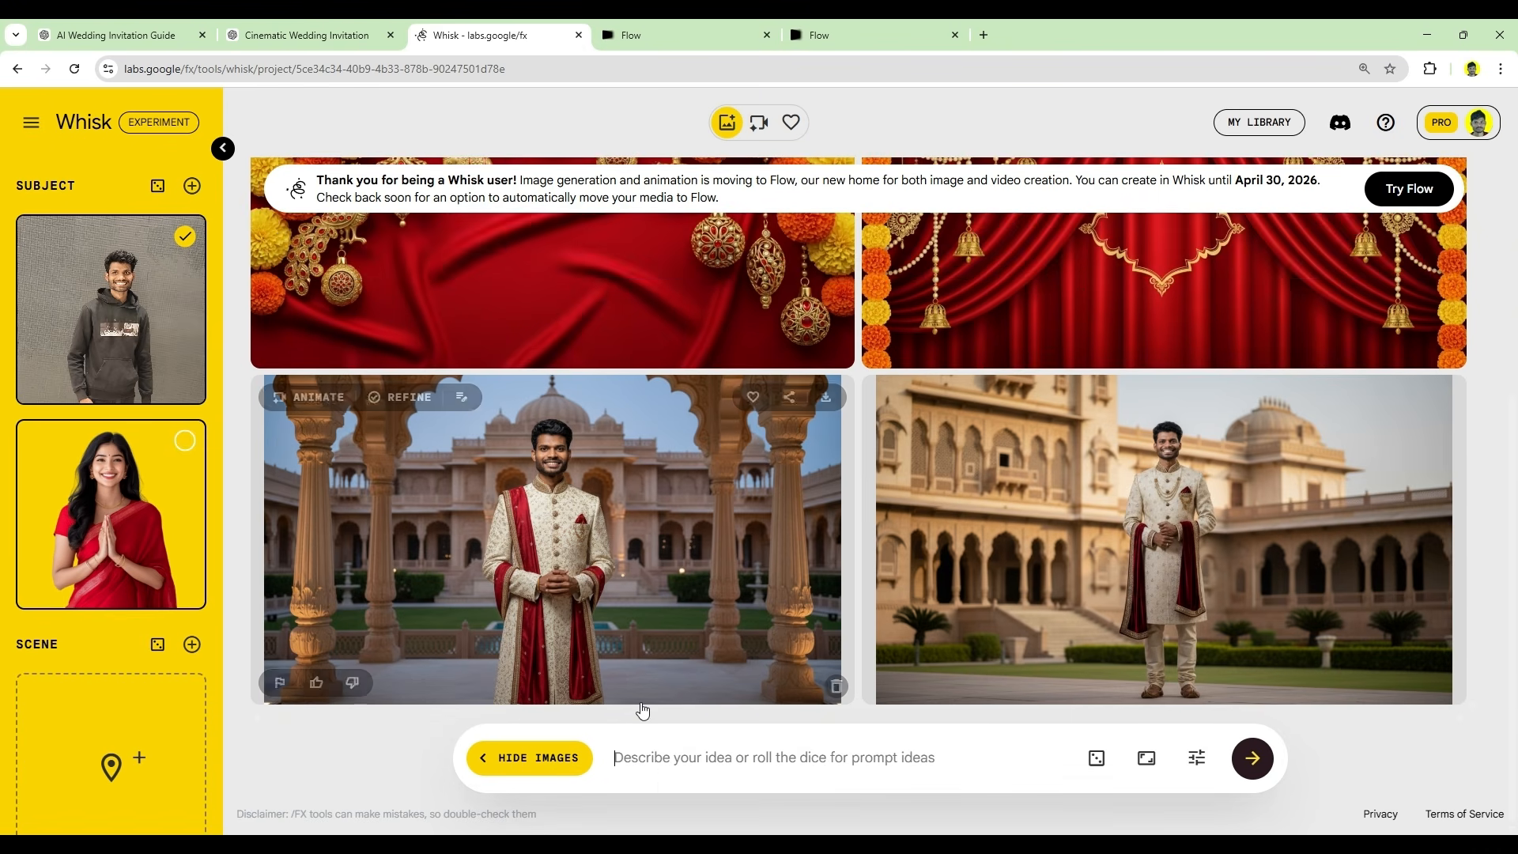
pyautogui.click(150, 35)
pyautogui.scroll(-8, 944, 477)
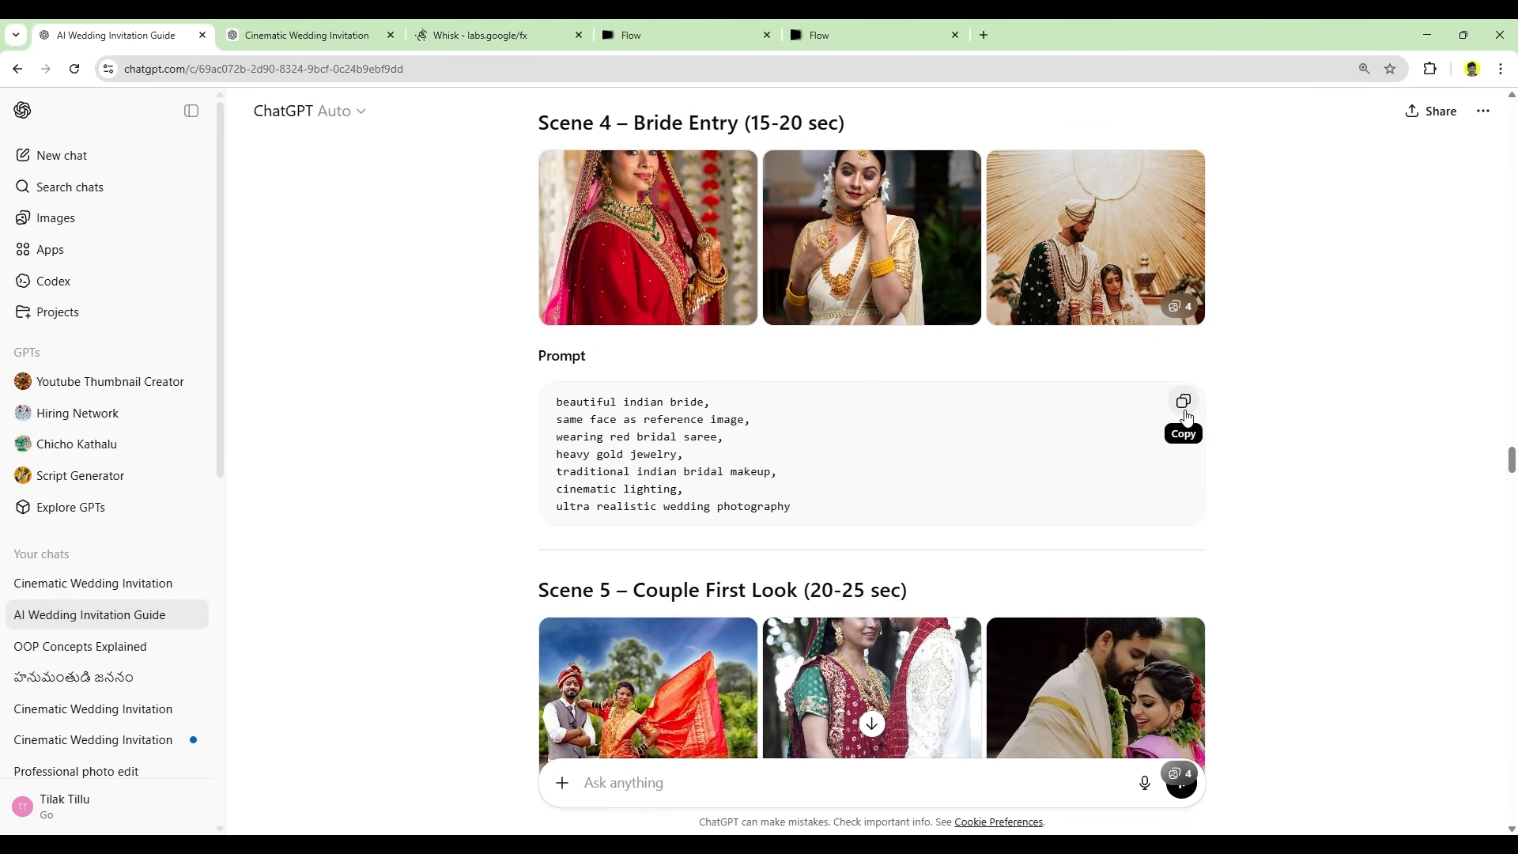
pyautogui.click(1183, 401)
# Step: In Whisk, select only the woman's subject photo and generate images from the copied beautiful Indian bride prompt
pyautogui.click(480, 35)
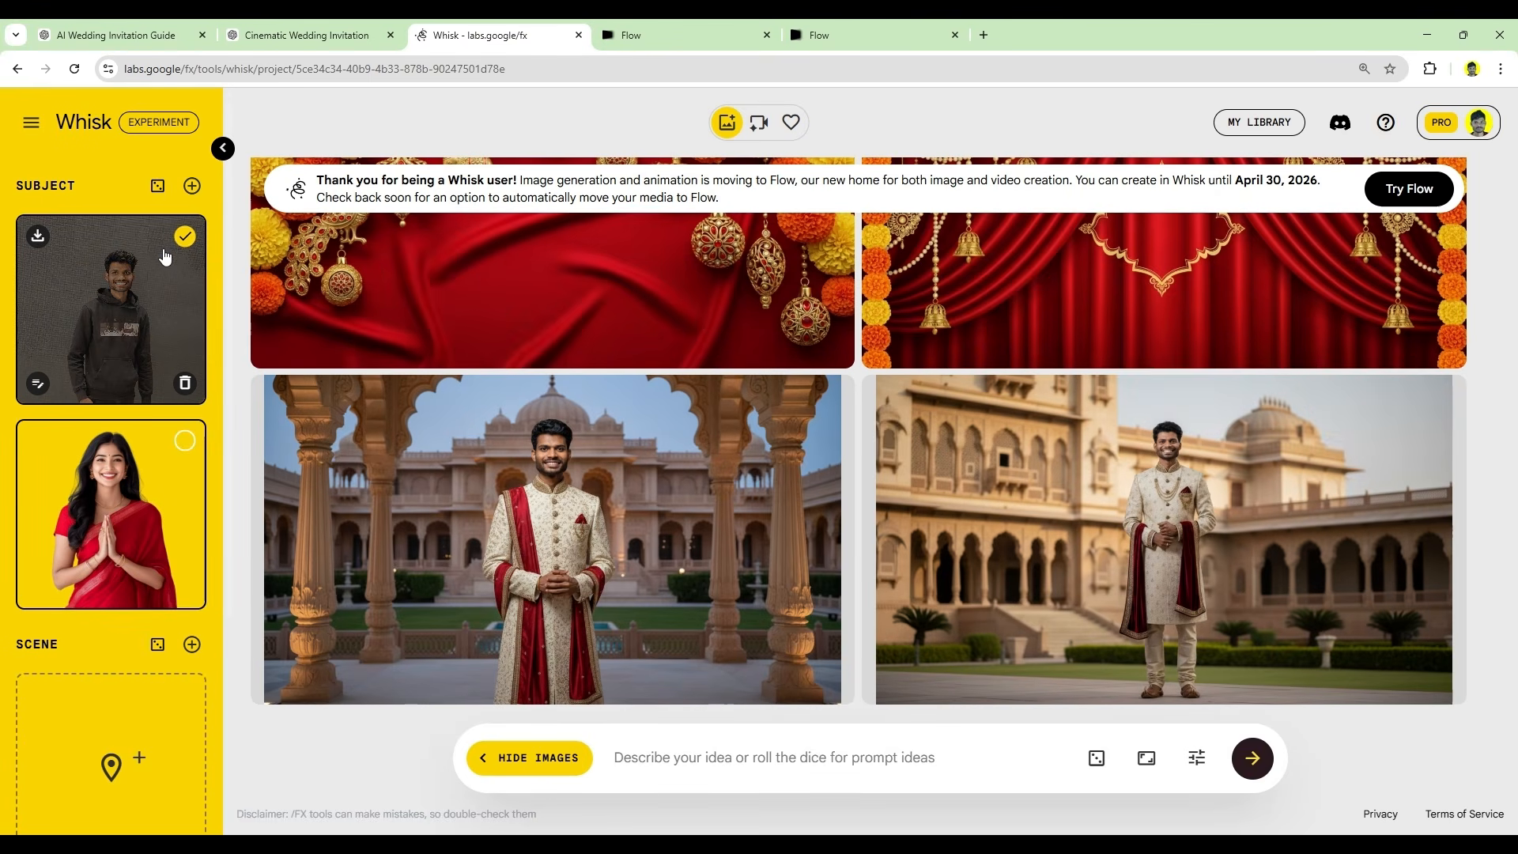
pyautogui.click(184, 441)
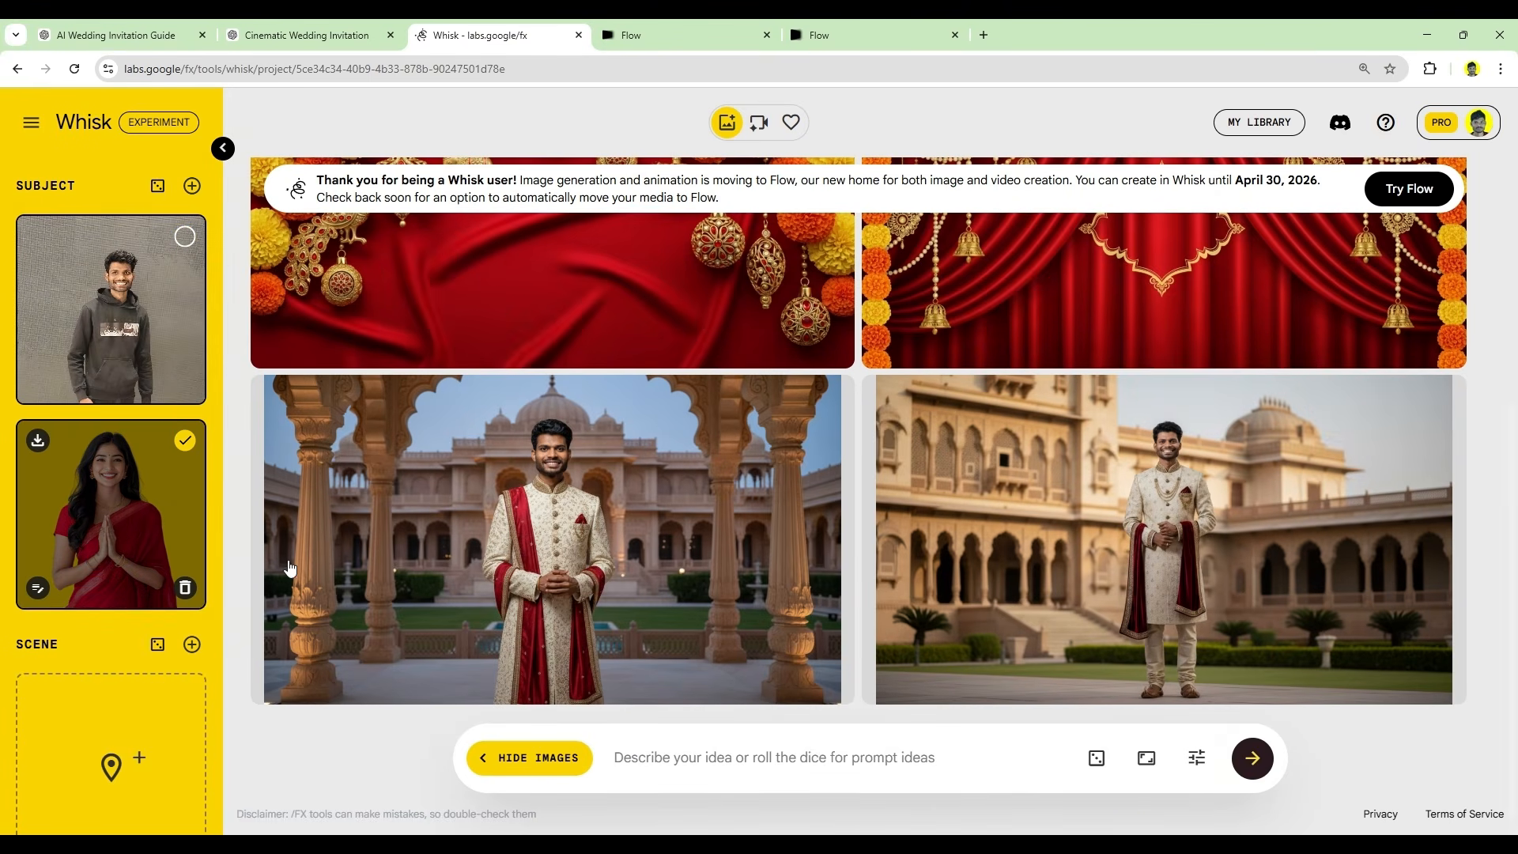
pyautogui.click(793, 764)
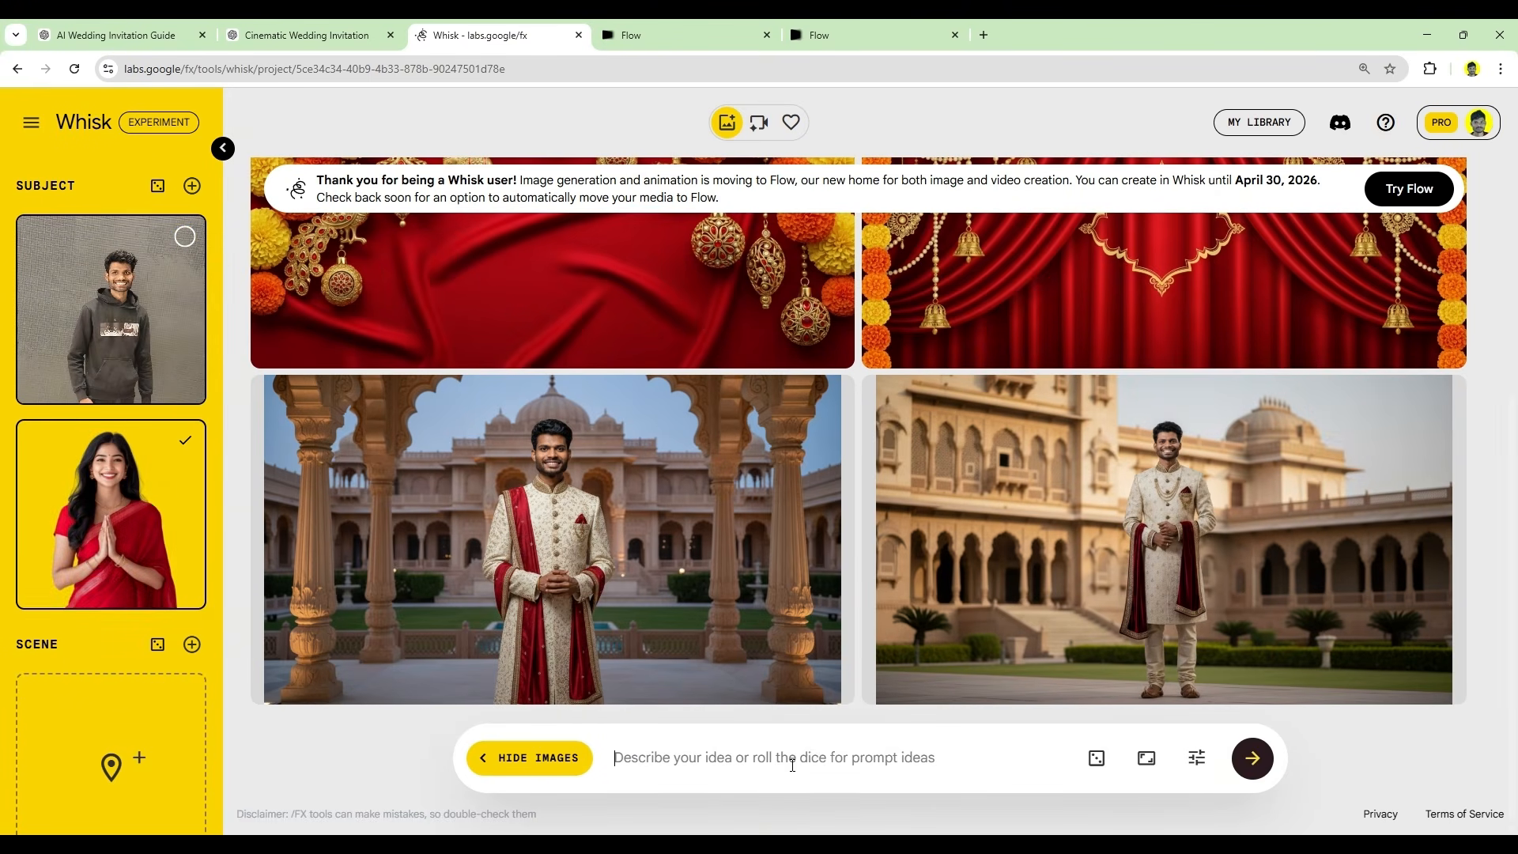
pyautogui.hotkey('ctrl', 'v')
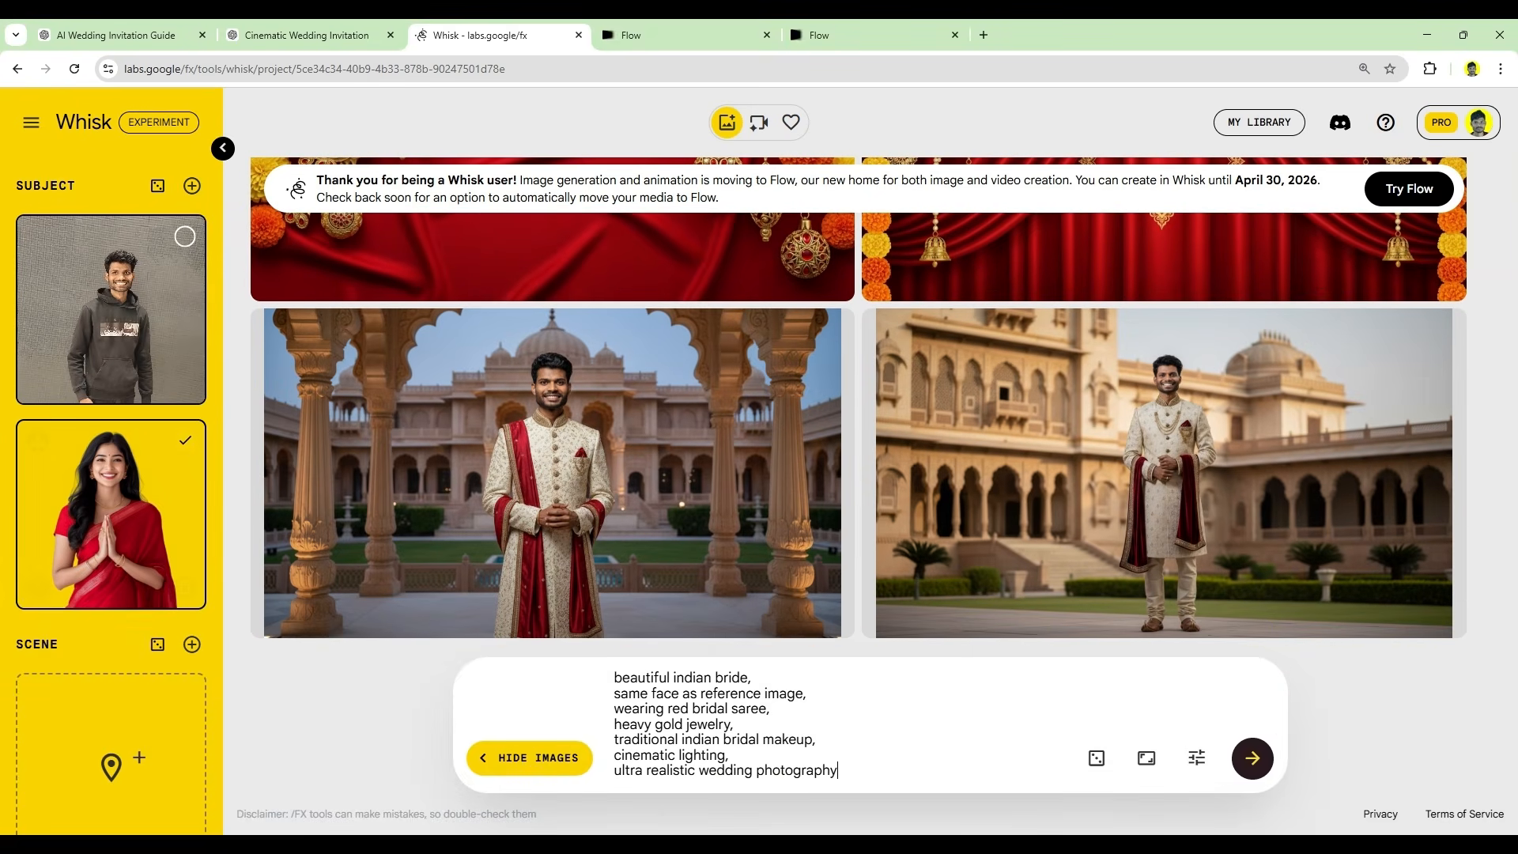
pyautogui.press('Return')
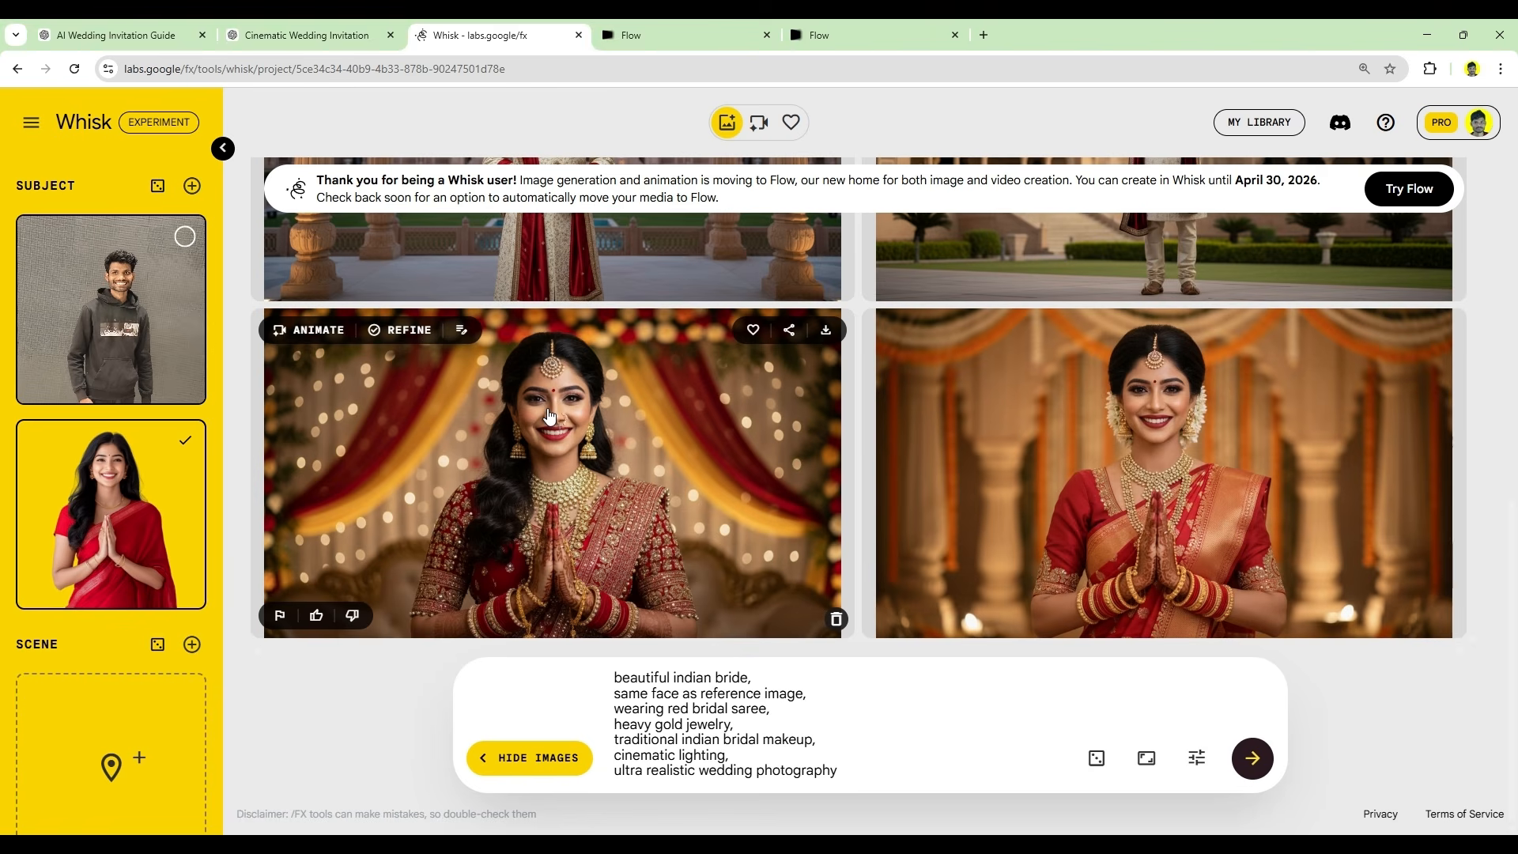
pyautogui.scroll(4, 1033, 467)
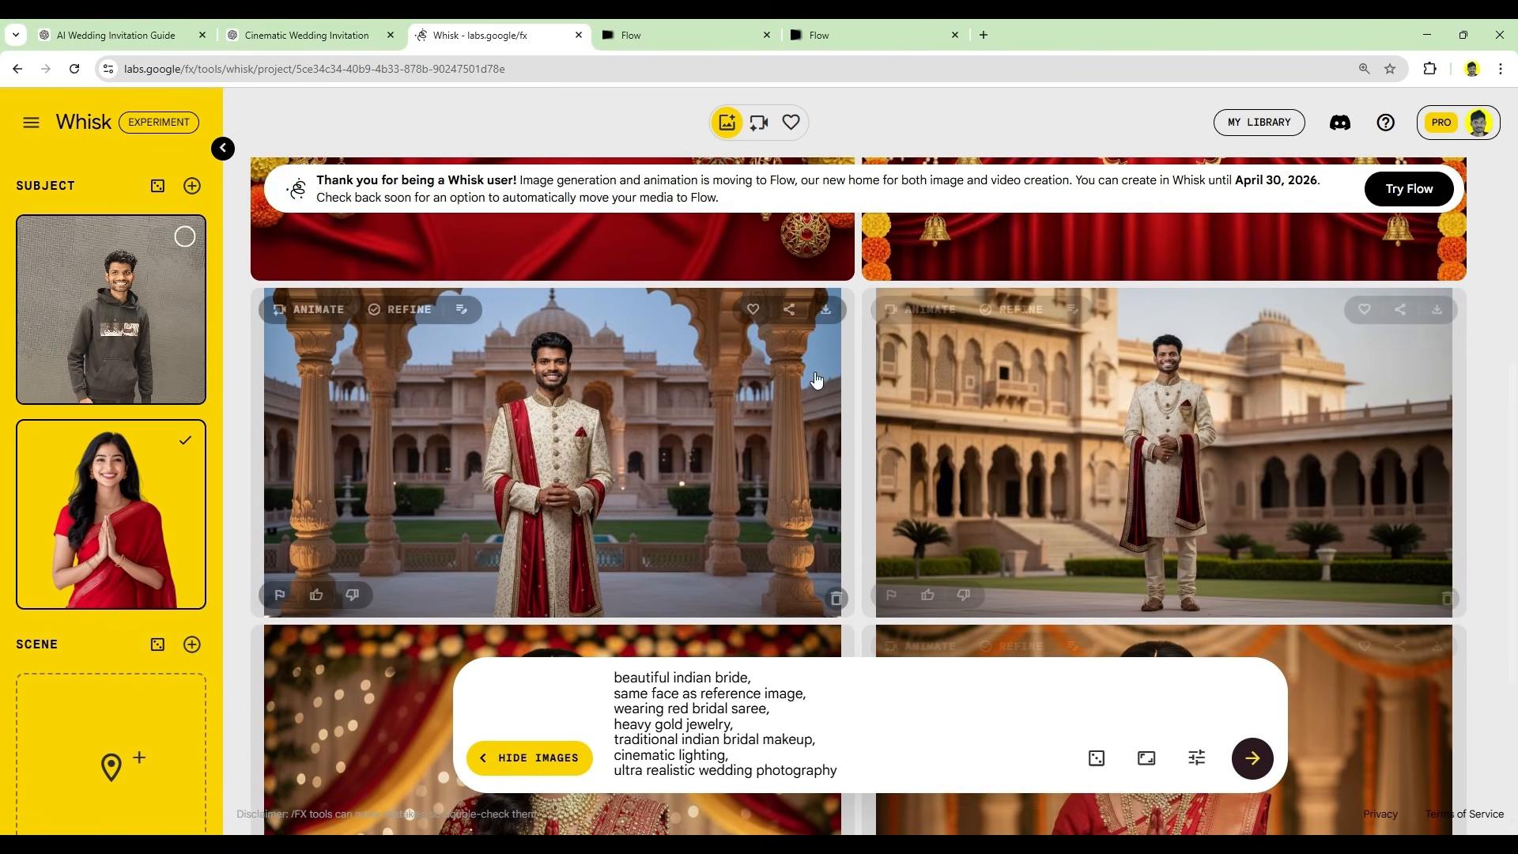
pyautogui.scroll(-4, 860, 409)
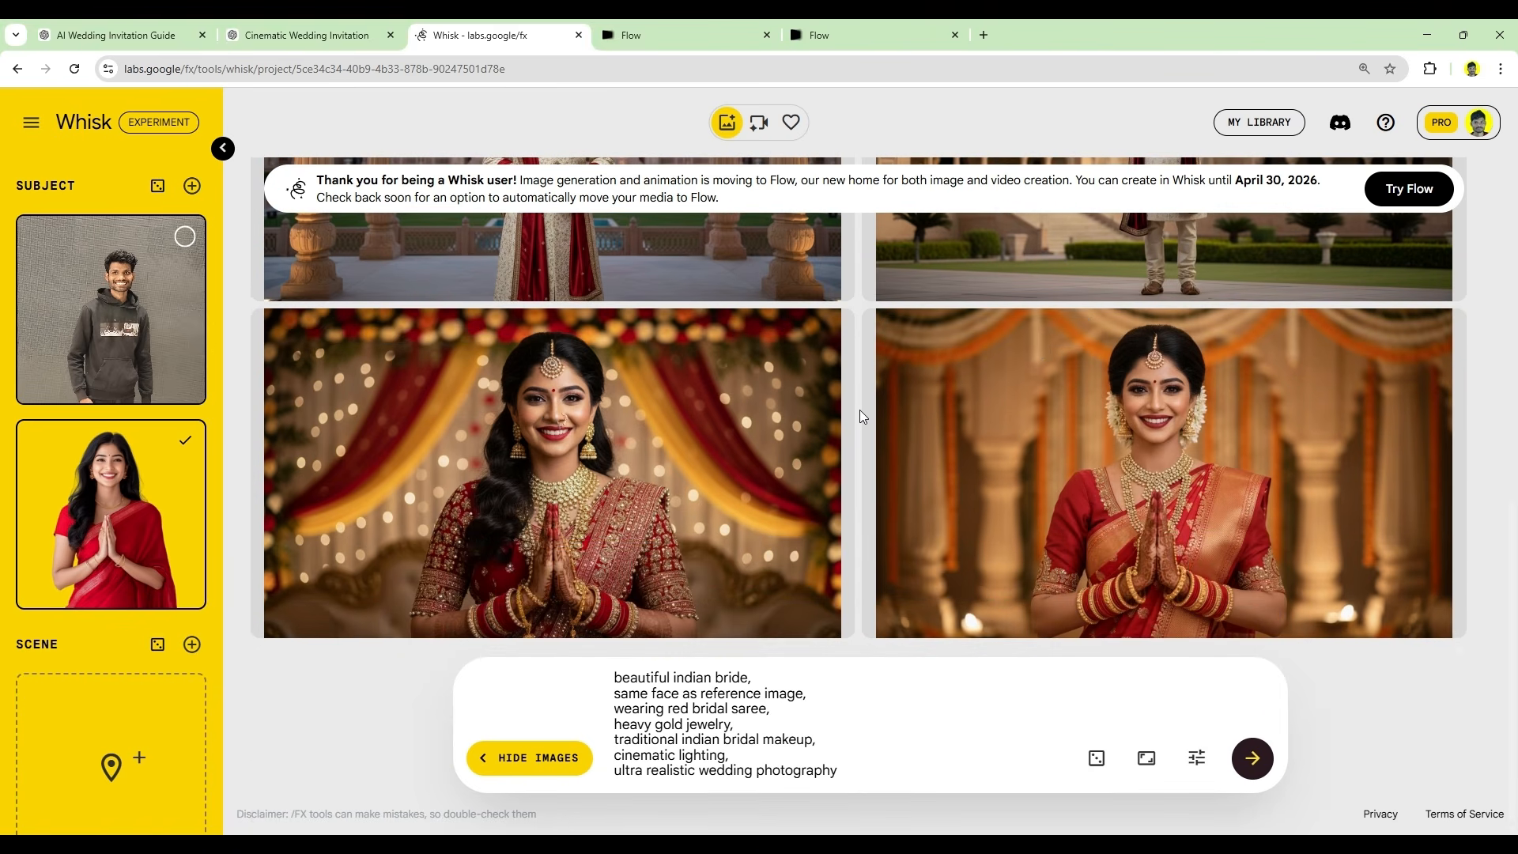
# Step: Clear the Whisk prompt and copy the Scene 5 – Couple First Look prompt from the AI Wedding Invitation Guide chat
pyautogui.tripleClick(837, 774)
pyautogui.hotkey('ctrl', 'a')
pyautogui.press('BackSpace')
pyautogui.click(110, 34)
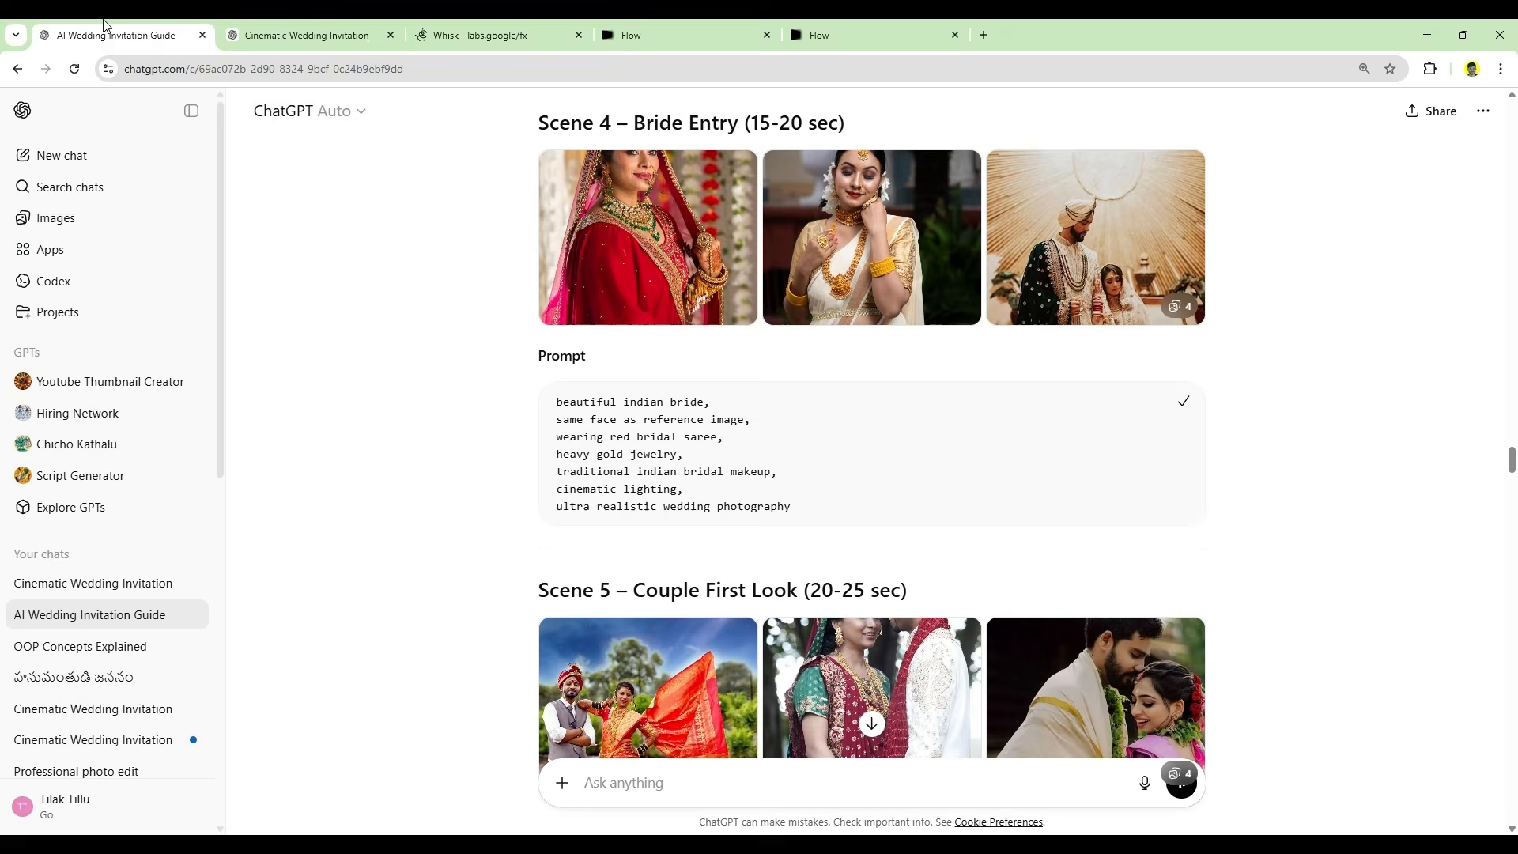
pyautogui.scroll(-5, 581, 531)
pyautogui.scroll(-1, 581, 531)
pyautogui.scroll(1, 581, 531)
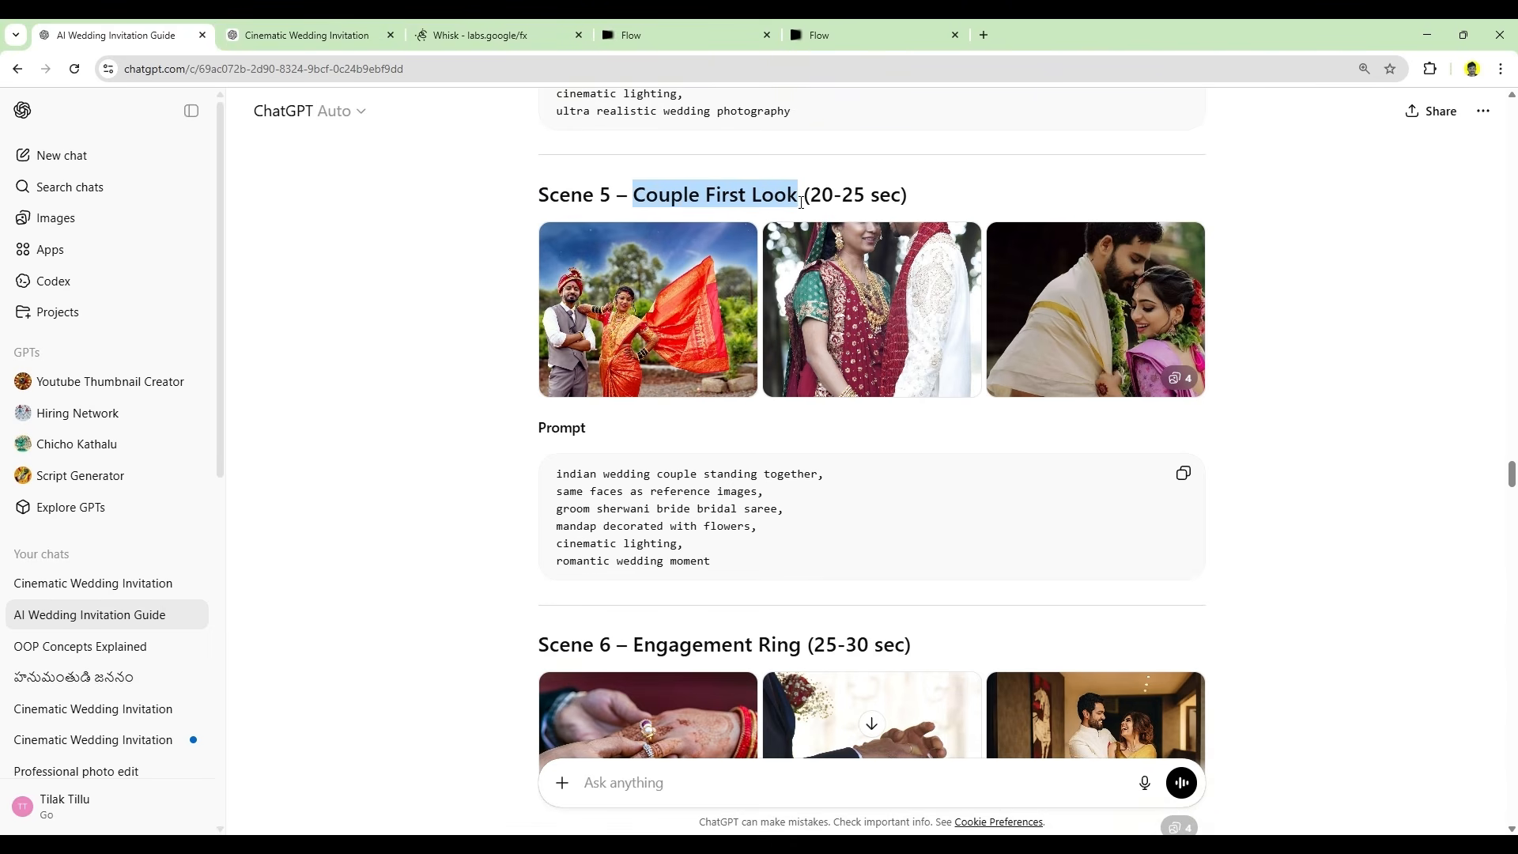
pyautogui.moveTo(800, 202); pyautogui.dragTo(800, 203)
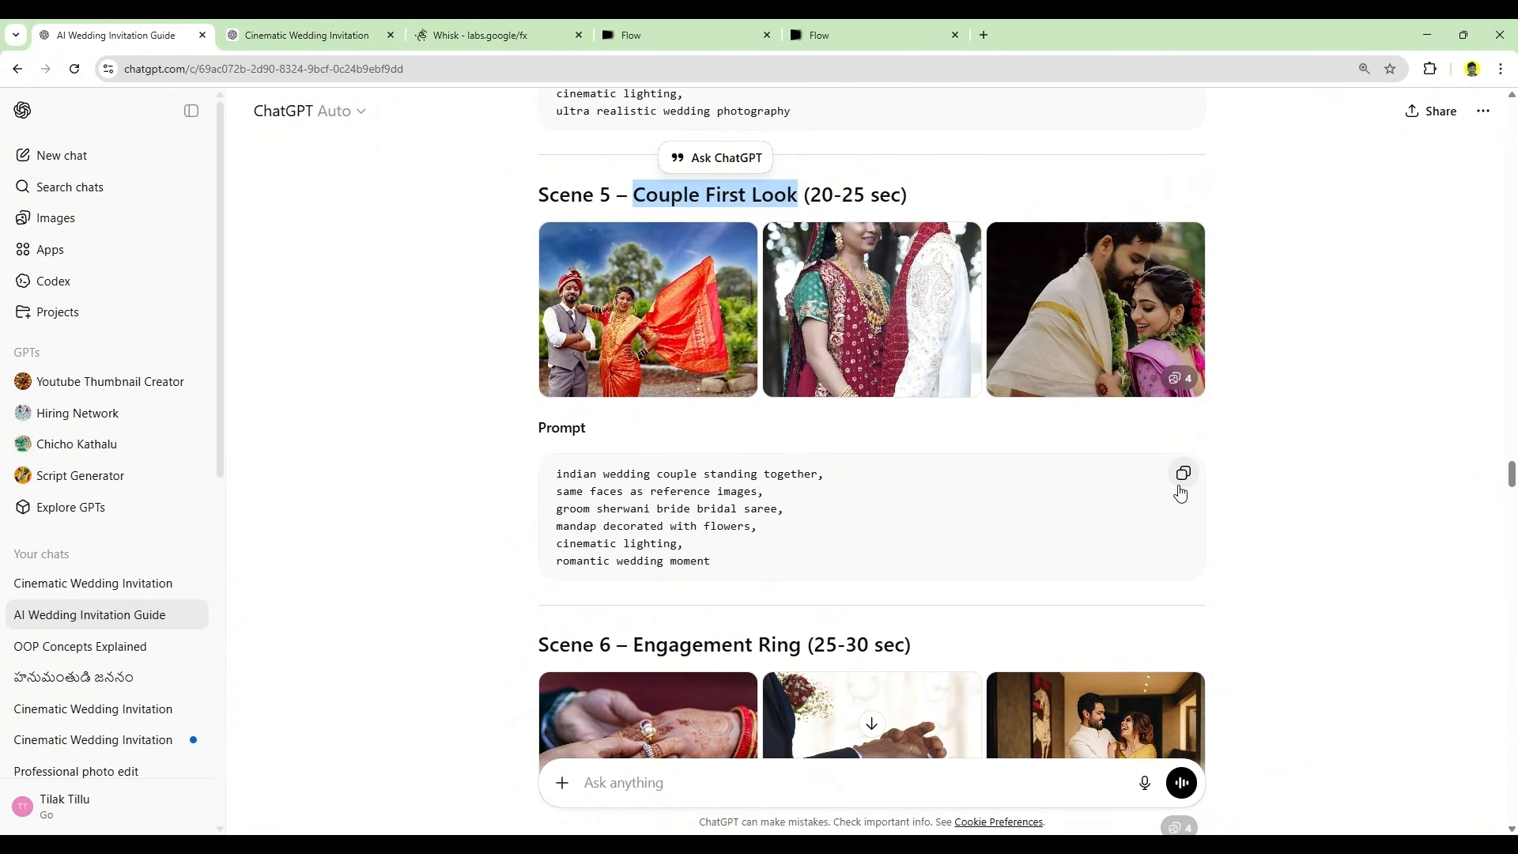
# Step: In Whisk, select both the man's and the woman's subject photos and generate images from the copied wedding couple prompt
pyautogui.click(483, 35)
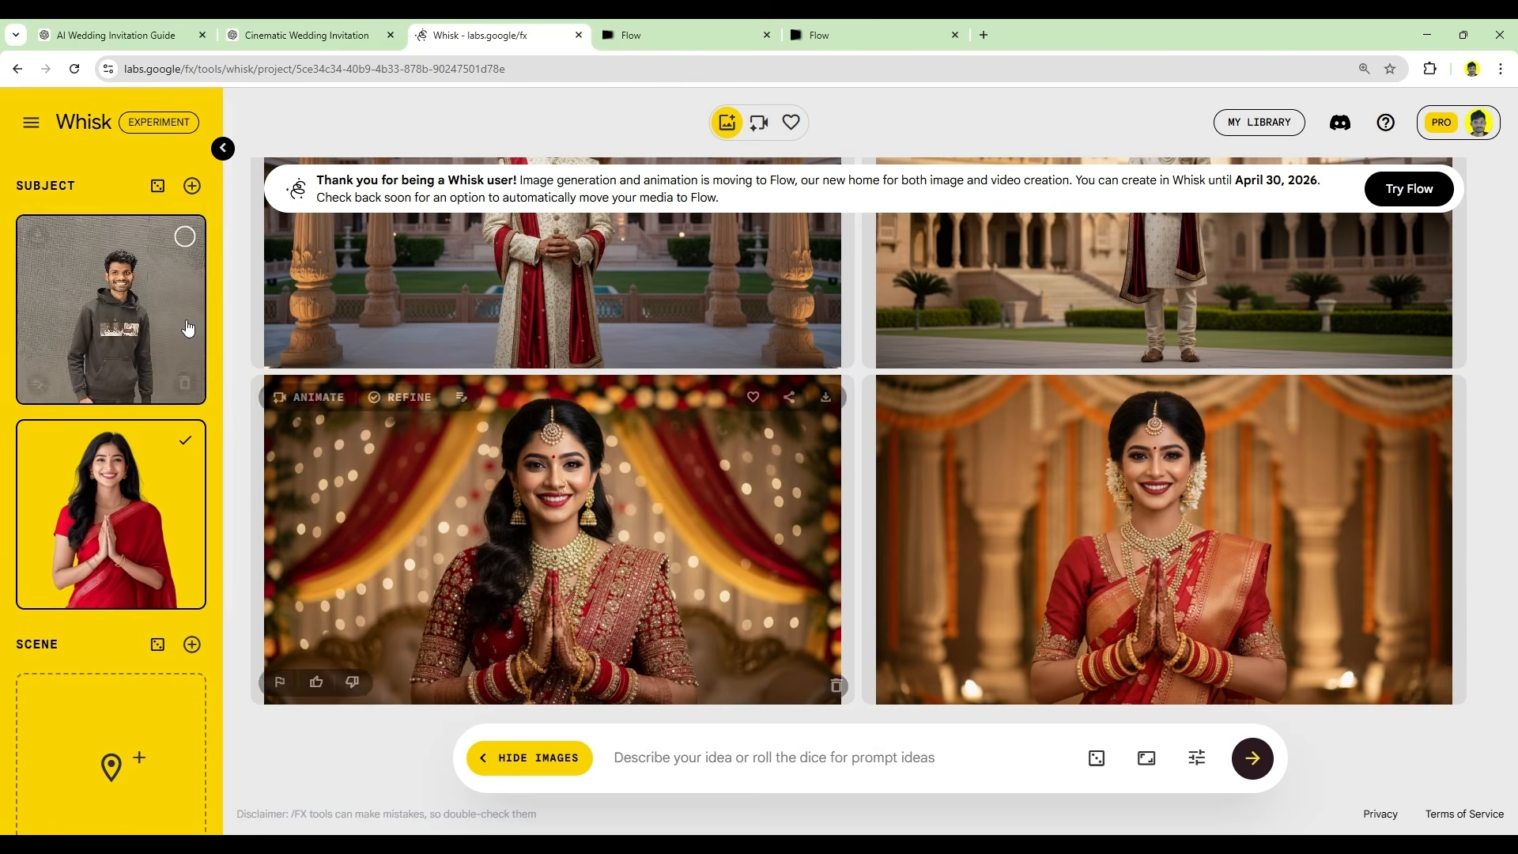
pyautogui.moveTo(182, 251)
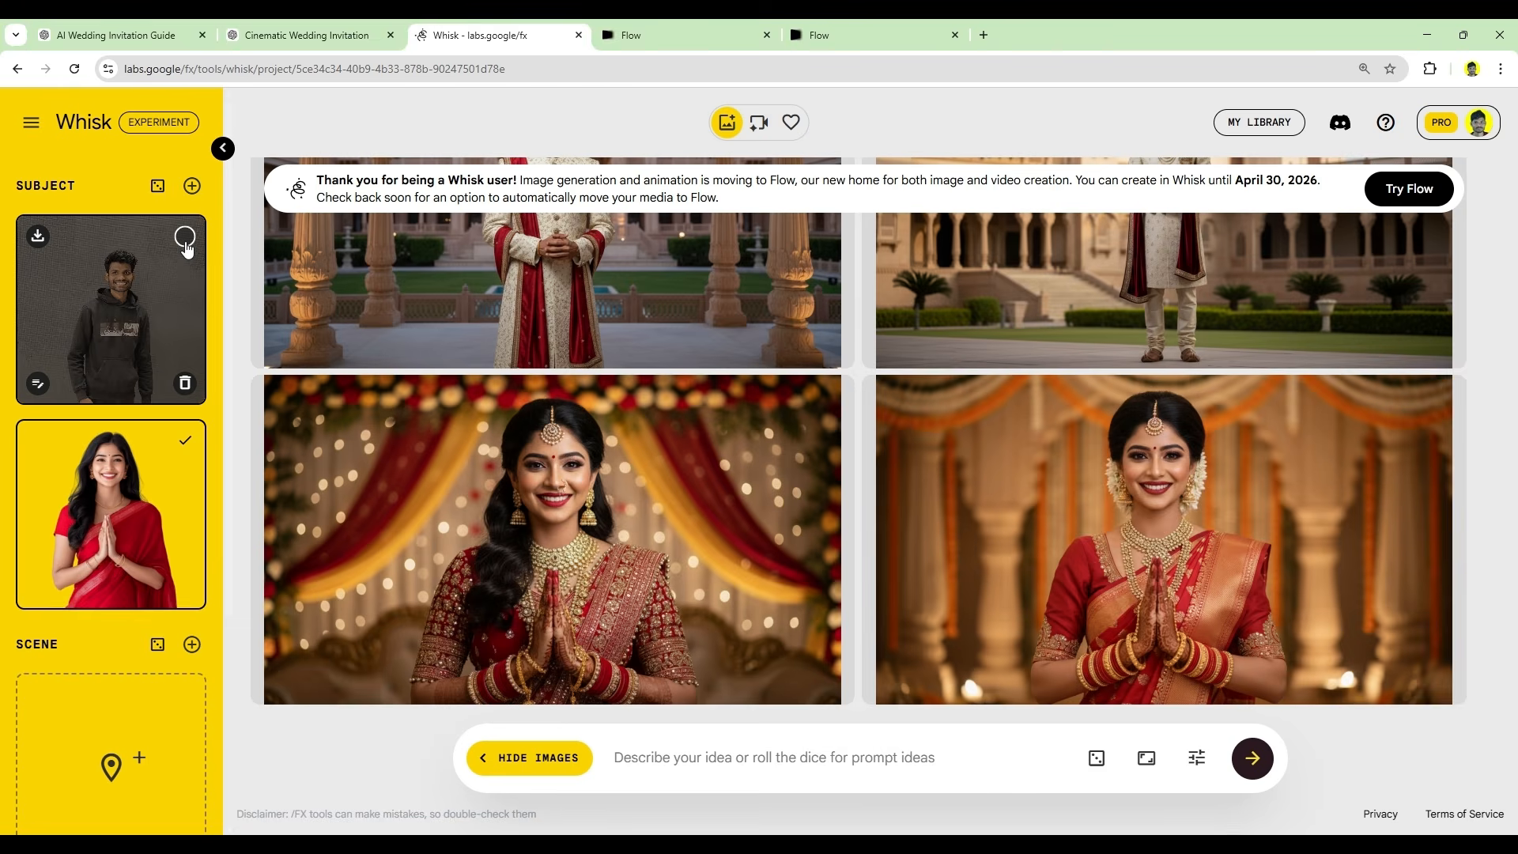
pyautogui.click(185, 441)
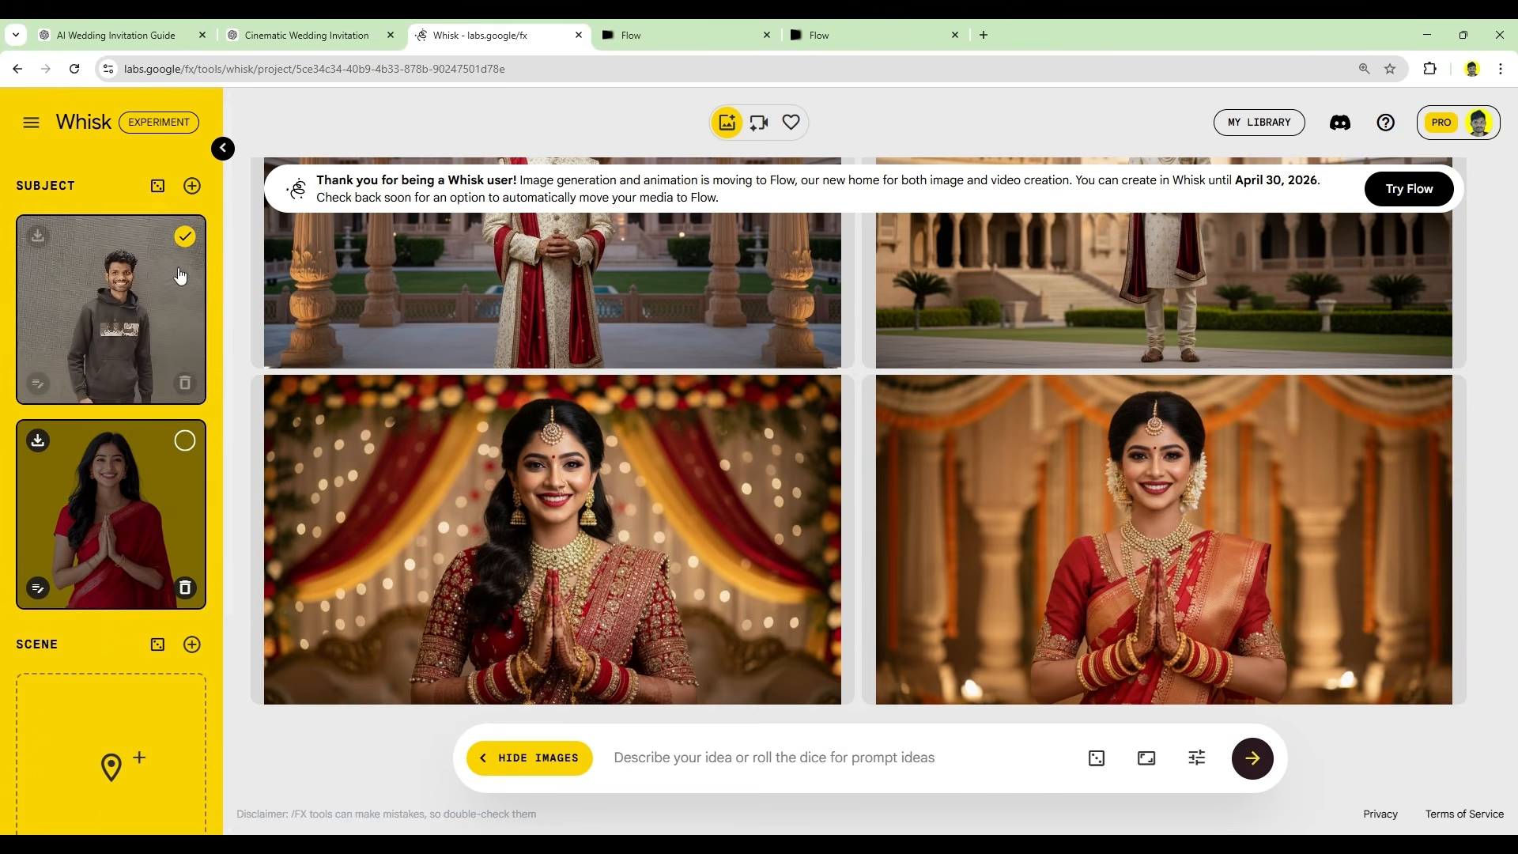
pyautogui.click(185, 440)
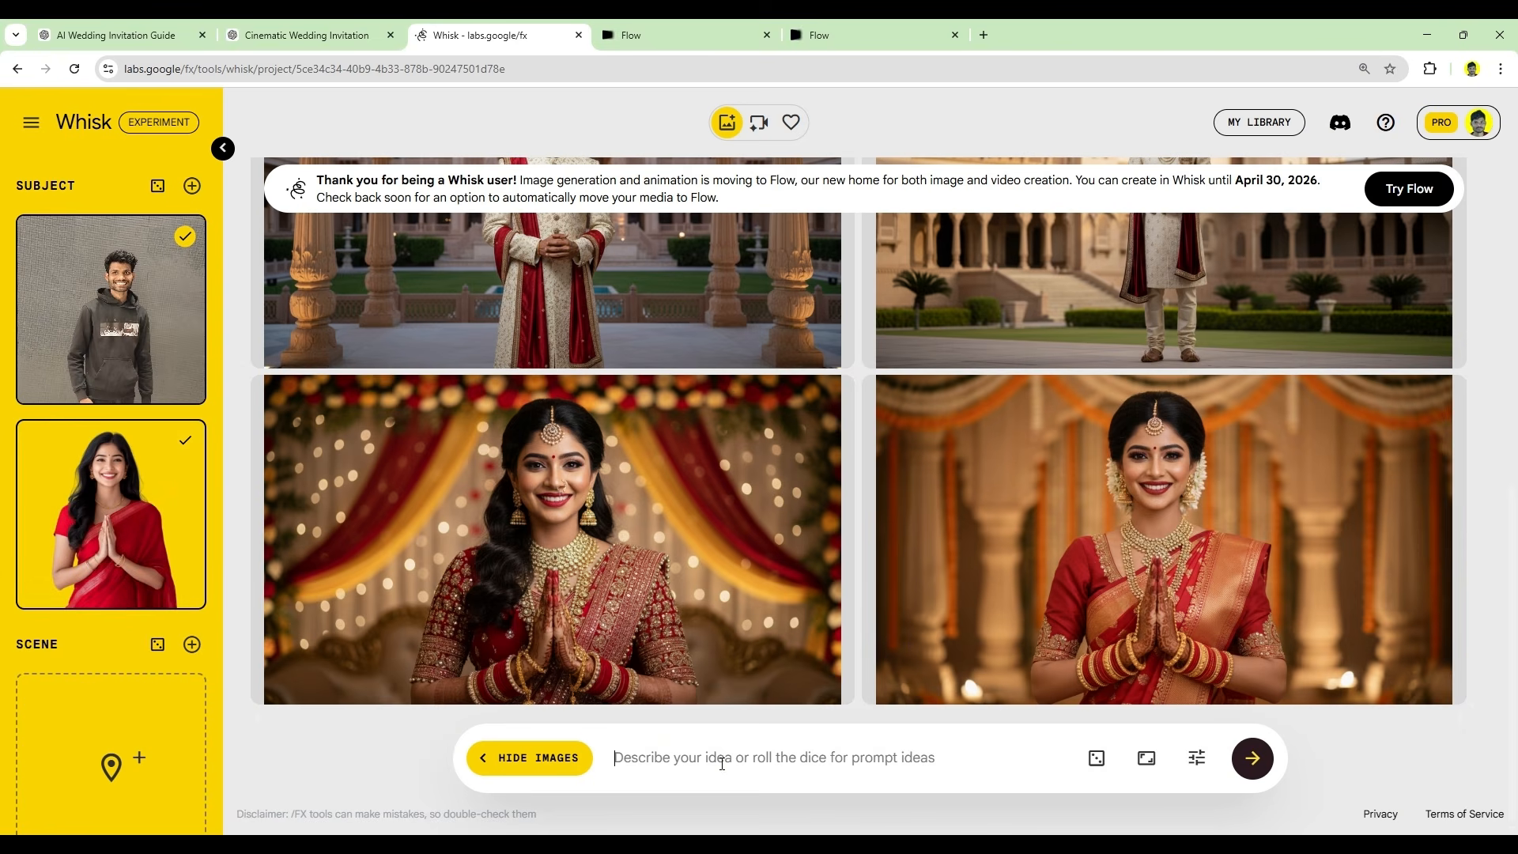
pyautogui.hotkey('ctrl', 'v')
pyautogui.click(1252, 758)
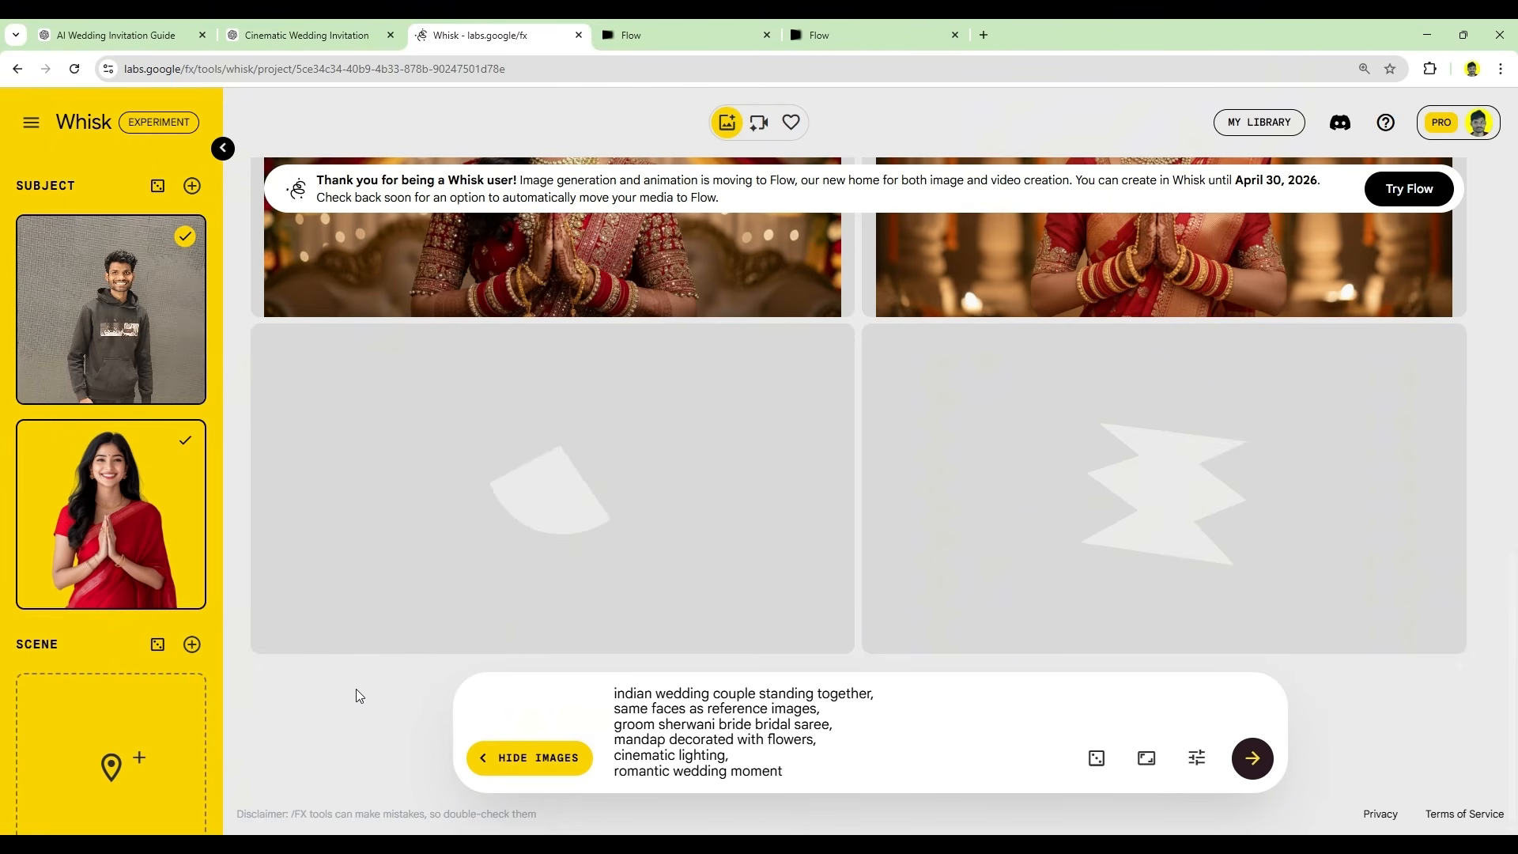
# Step: Look through the prompts for Scene 6 to Scene 11 in the AI Wedding Invitation Guide chat
pyautogui.click(111, 34)
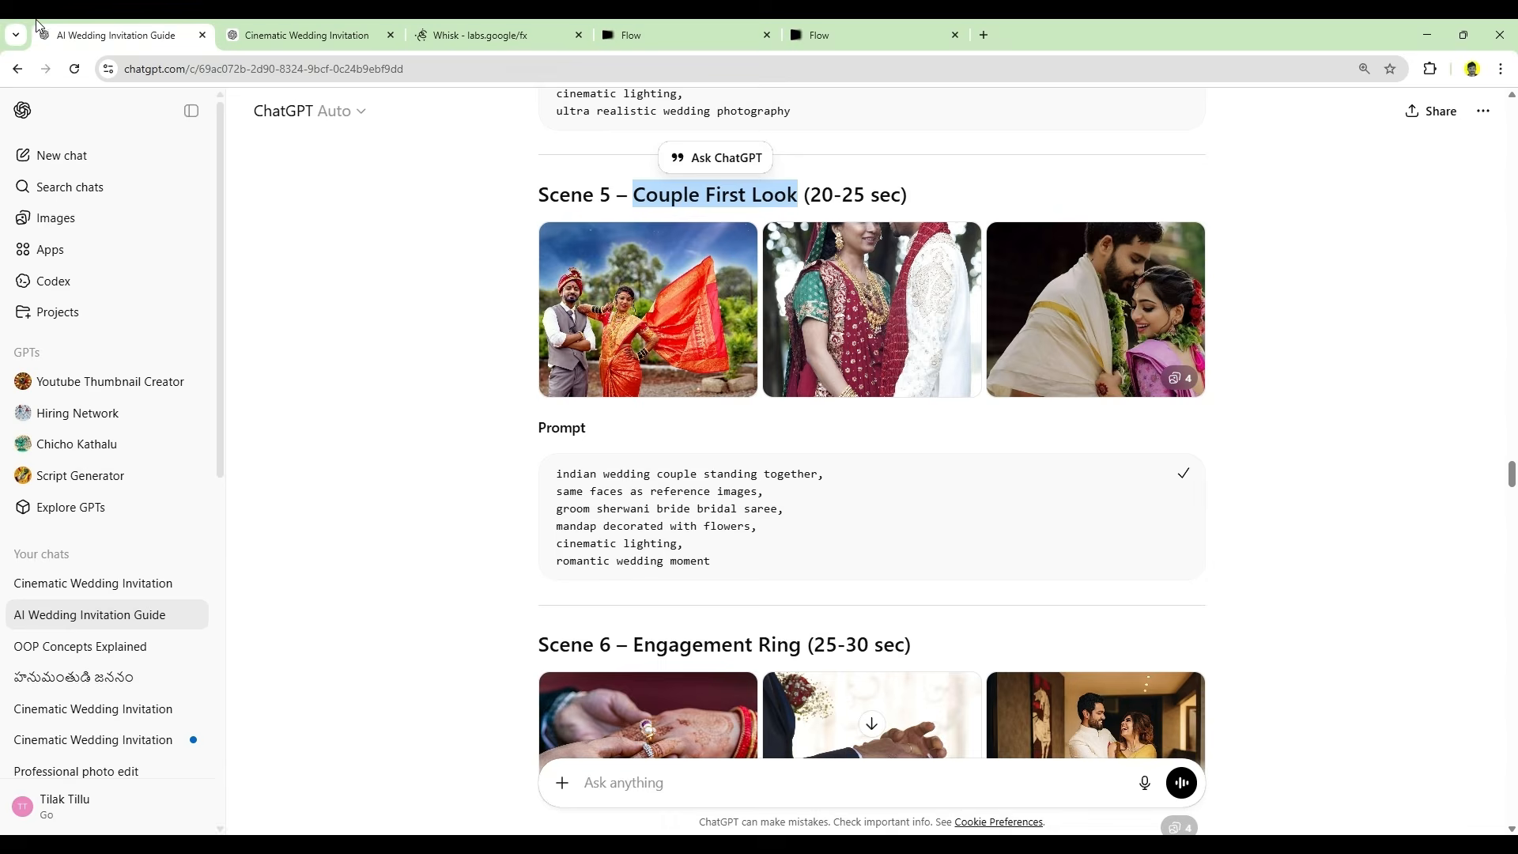
pyautogui.scroll(-6, 569, 401)
pyautogui.scroll(-8, 569, 401)
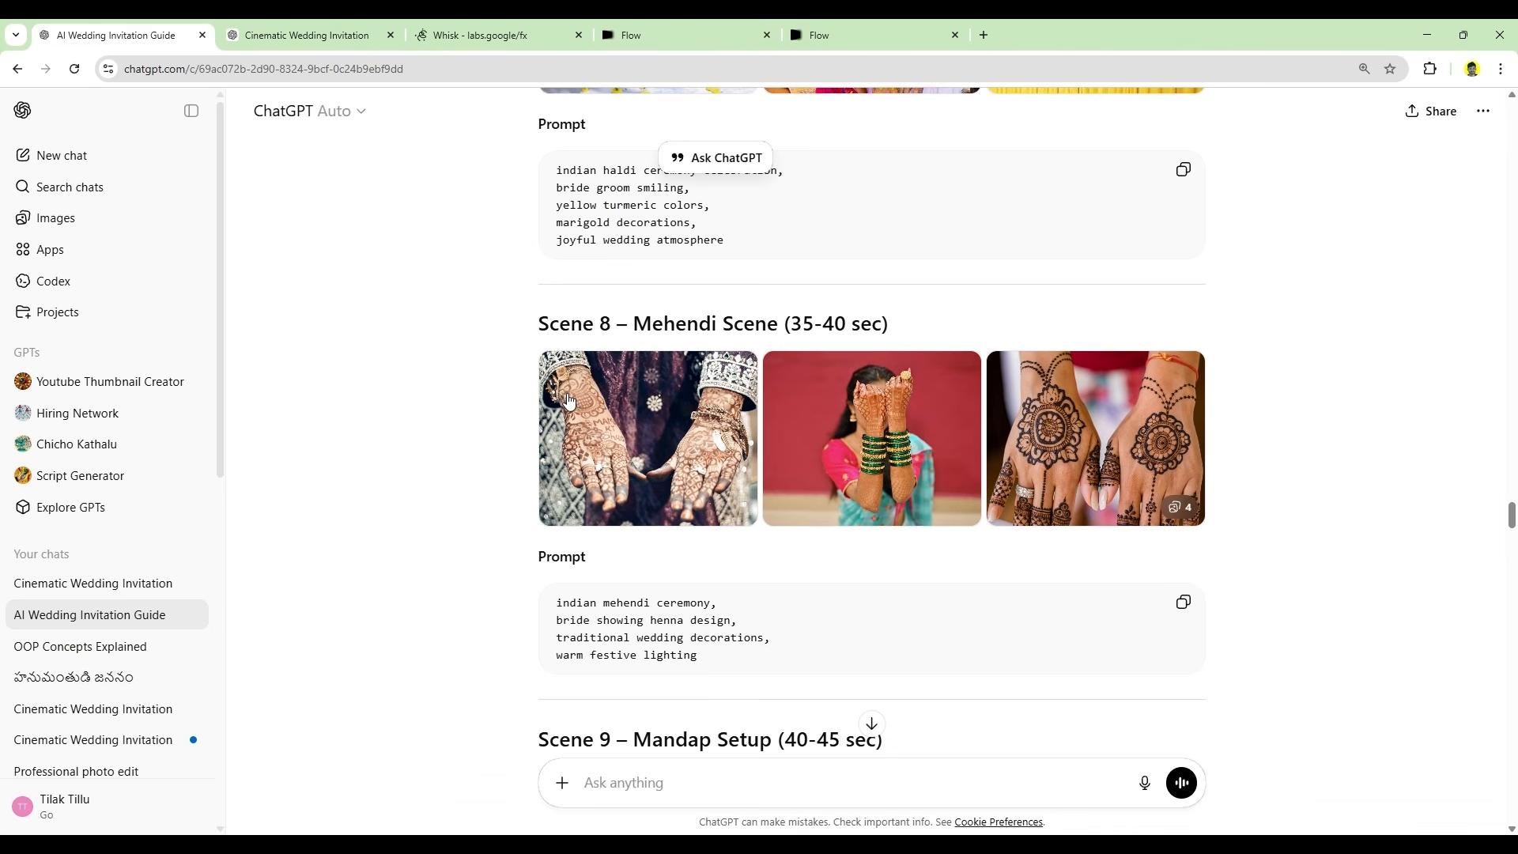
pyautogui.scroll(-10, 569, 401)
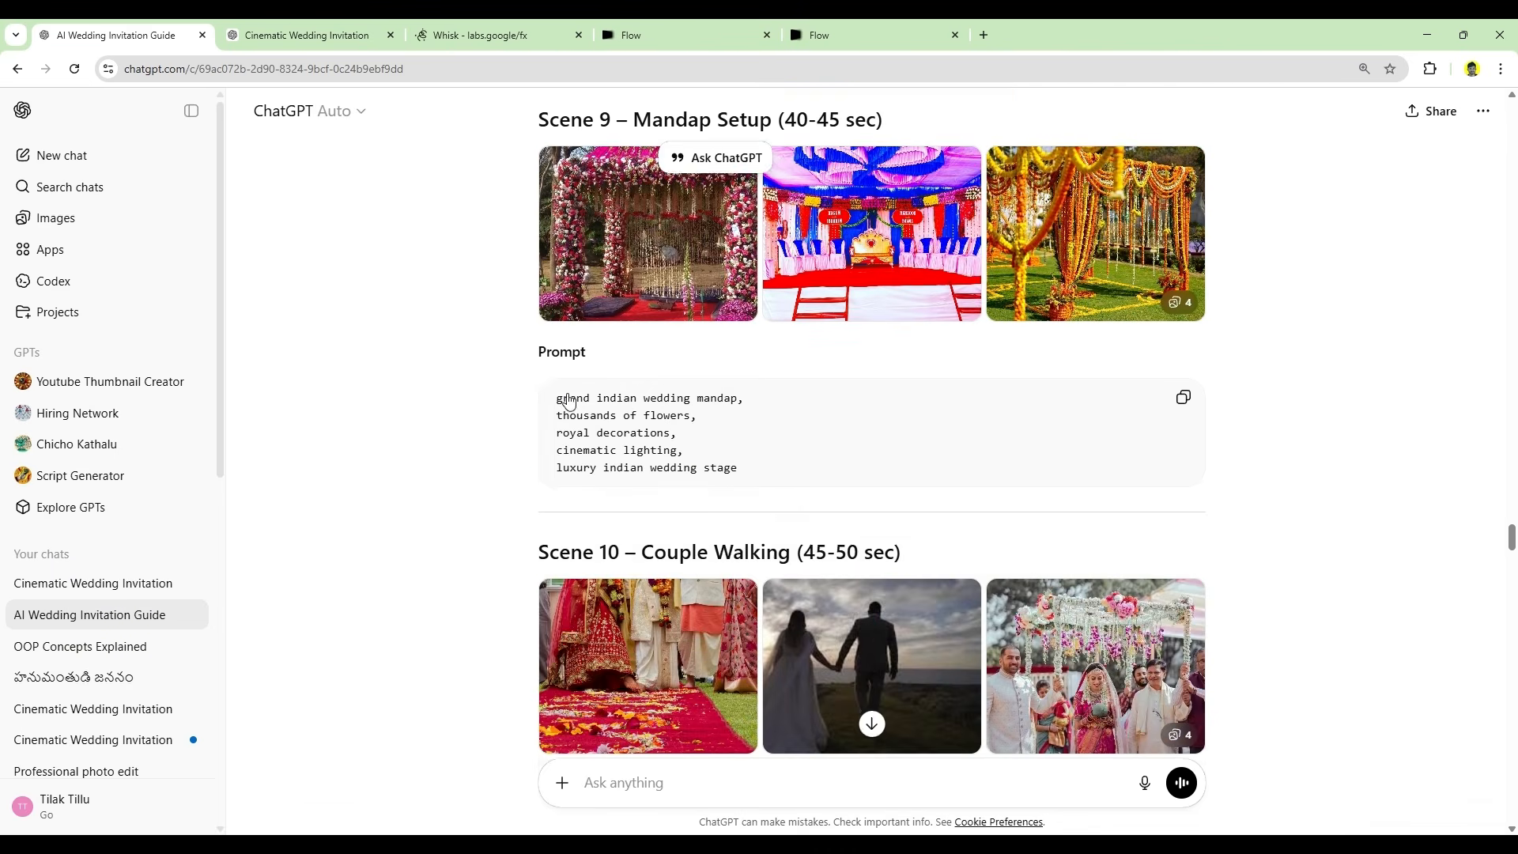
pyautogui.scroll(-5, 569, 401)
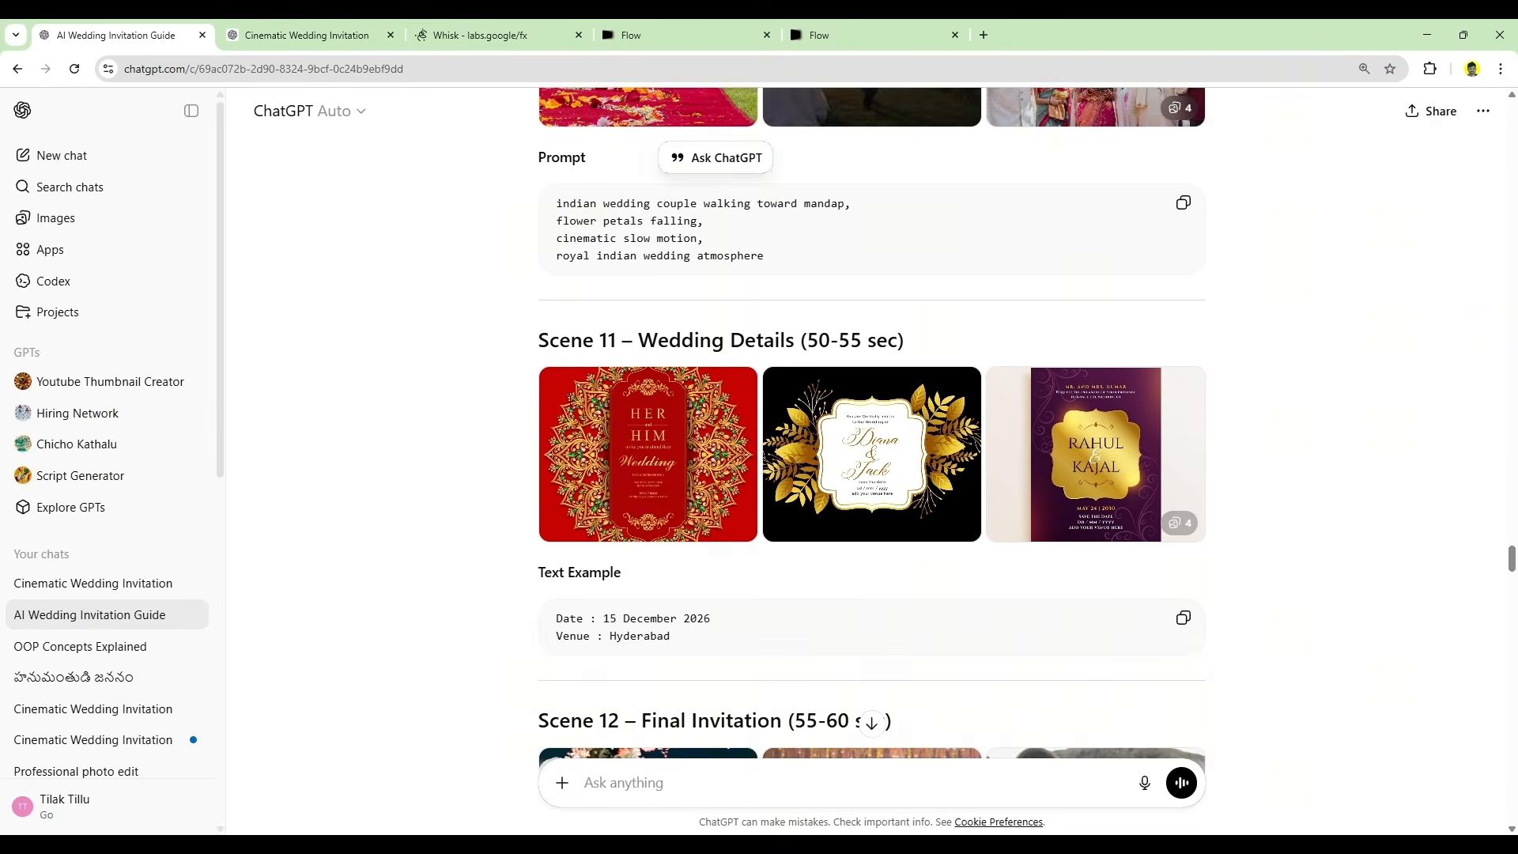
# Step: In Whisk, open the generated image of the couple holding hands under flower garlands, inspect it, and close it
pyautogui.click(457, 29)
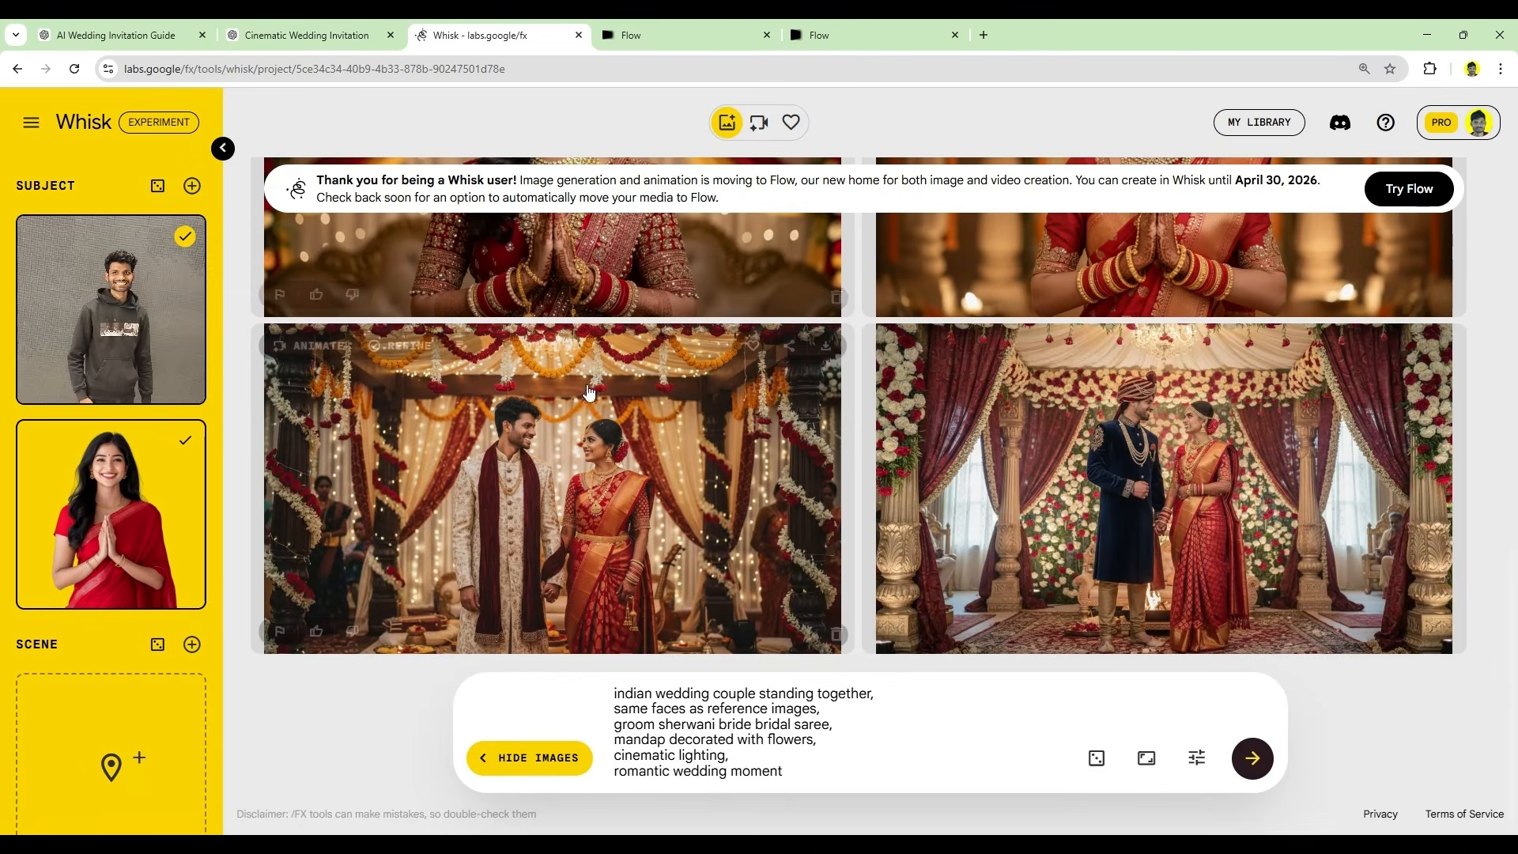
pyautogui.click(650, 486)
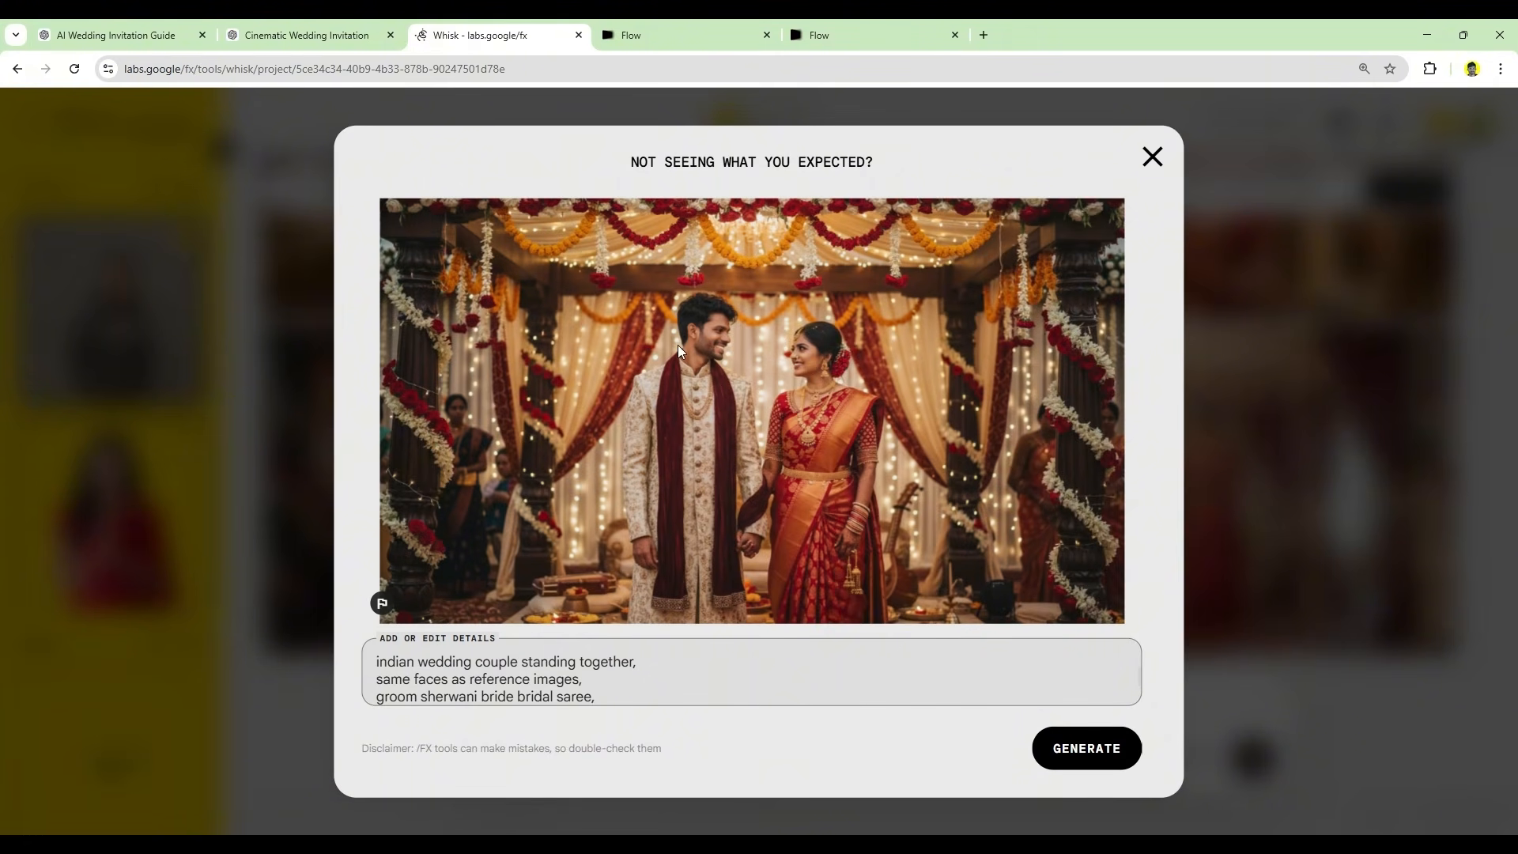
pyautogui.click(1159, 168)
# Step: Copy the Scene 11 – Wedding Details video prompt from the AI Wedding Invitation Guide chat
pyautogui.click(117, 34)
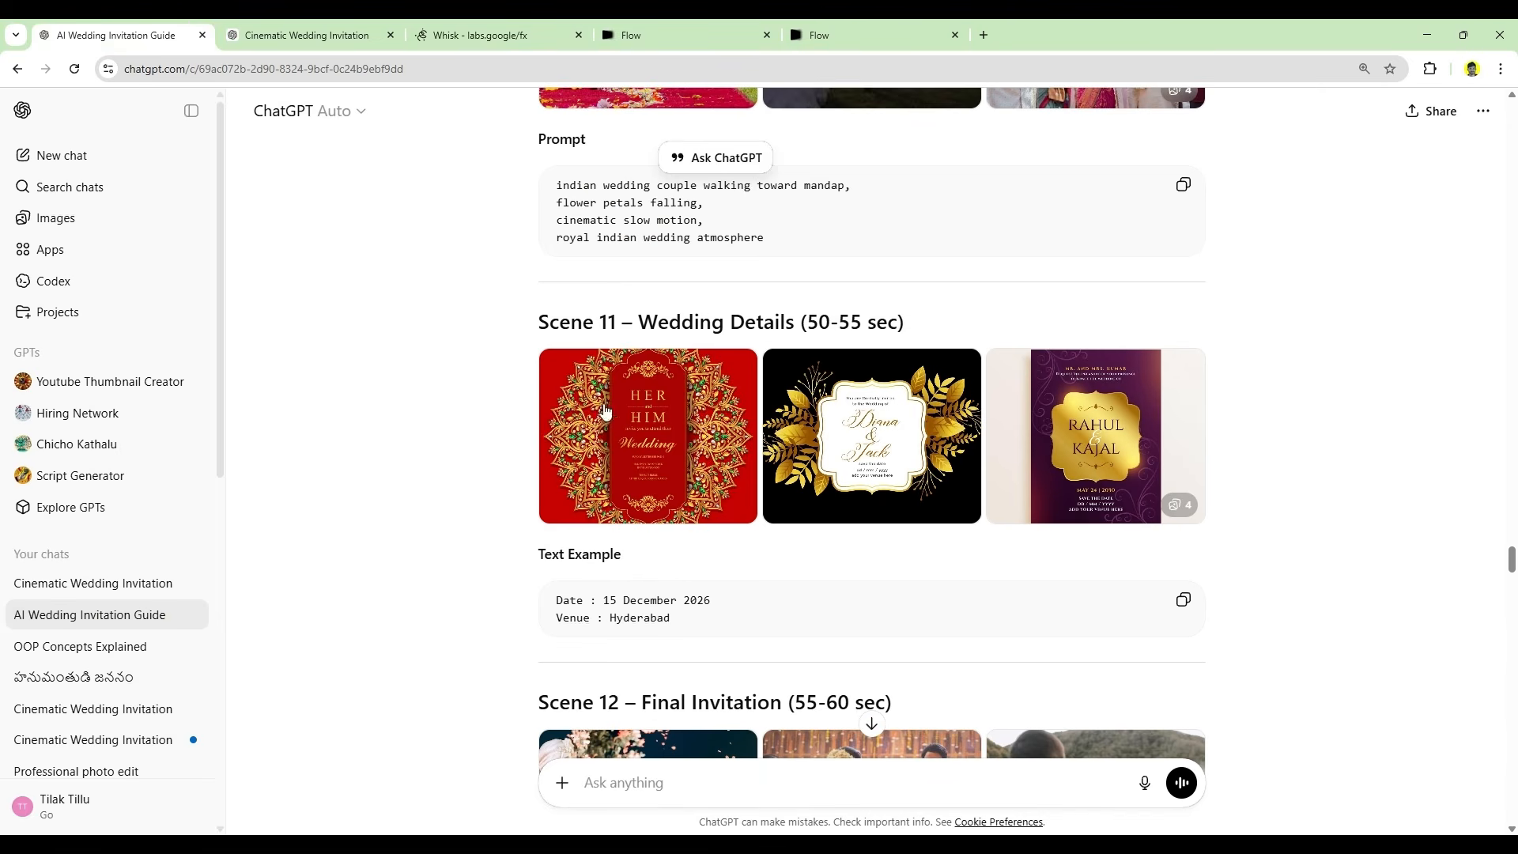
pyautogui.scroll(-1, 605, 409)
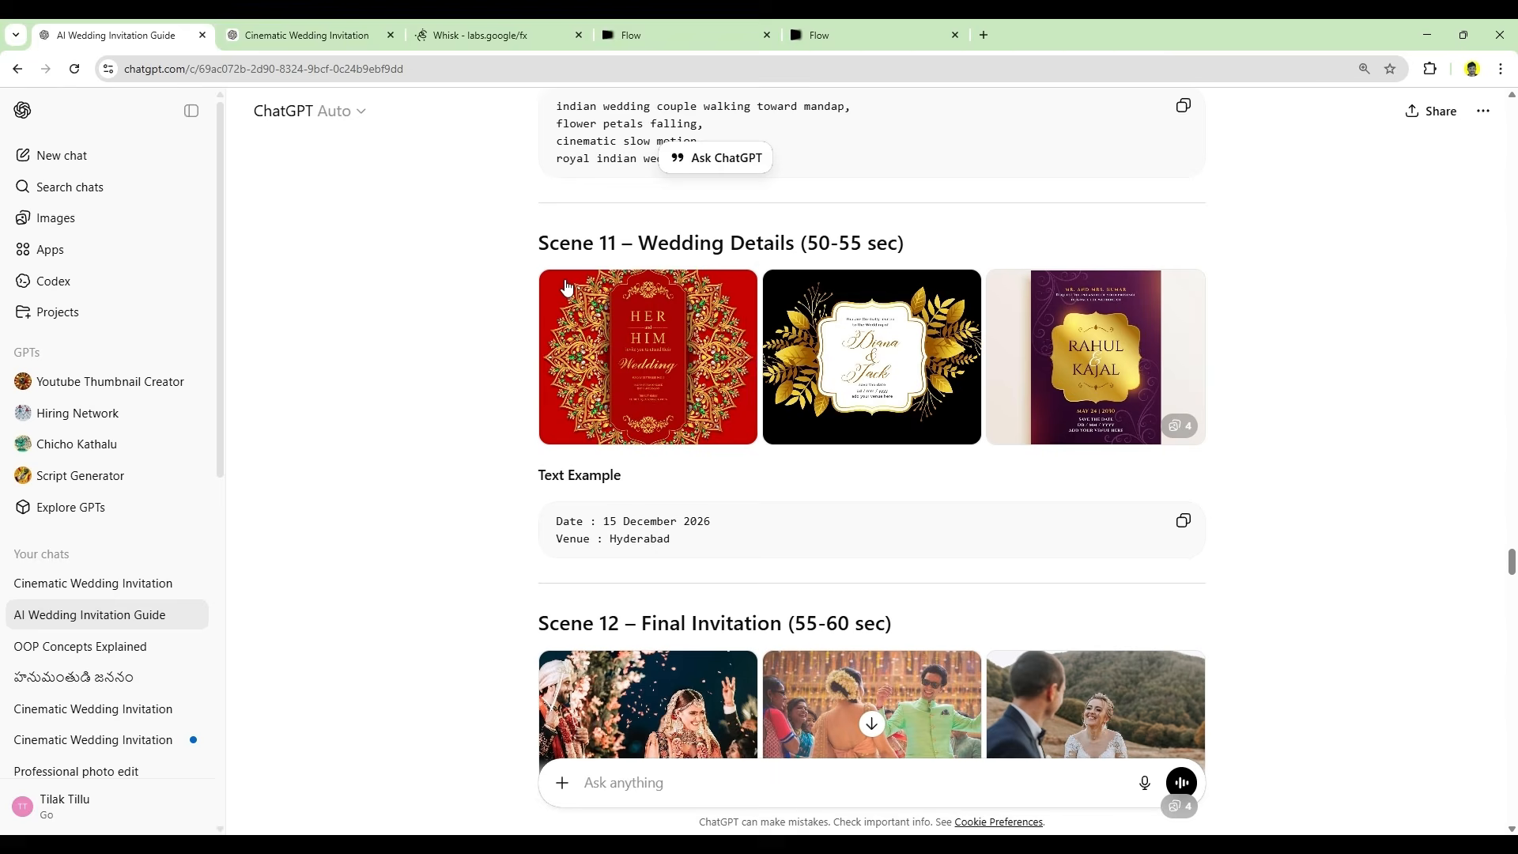
pyautogui.scroll(6, 779, 550)
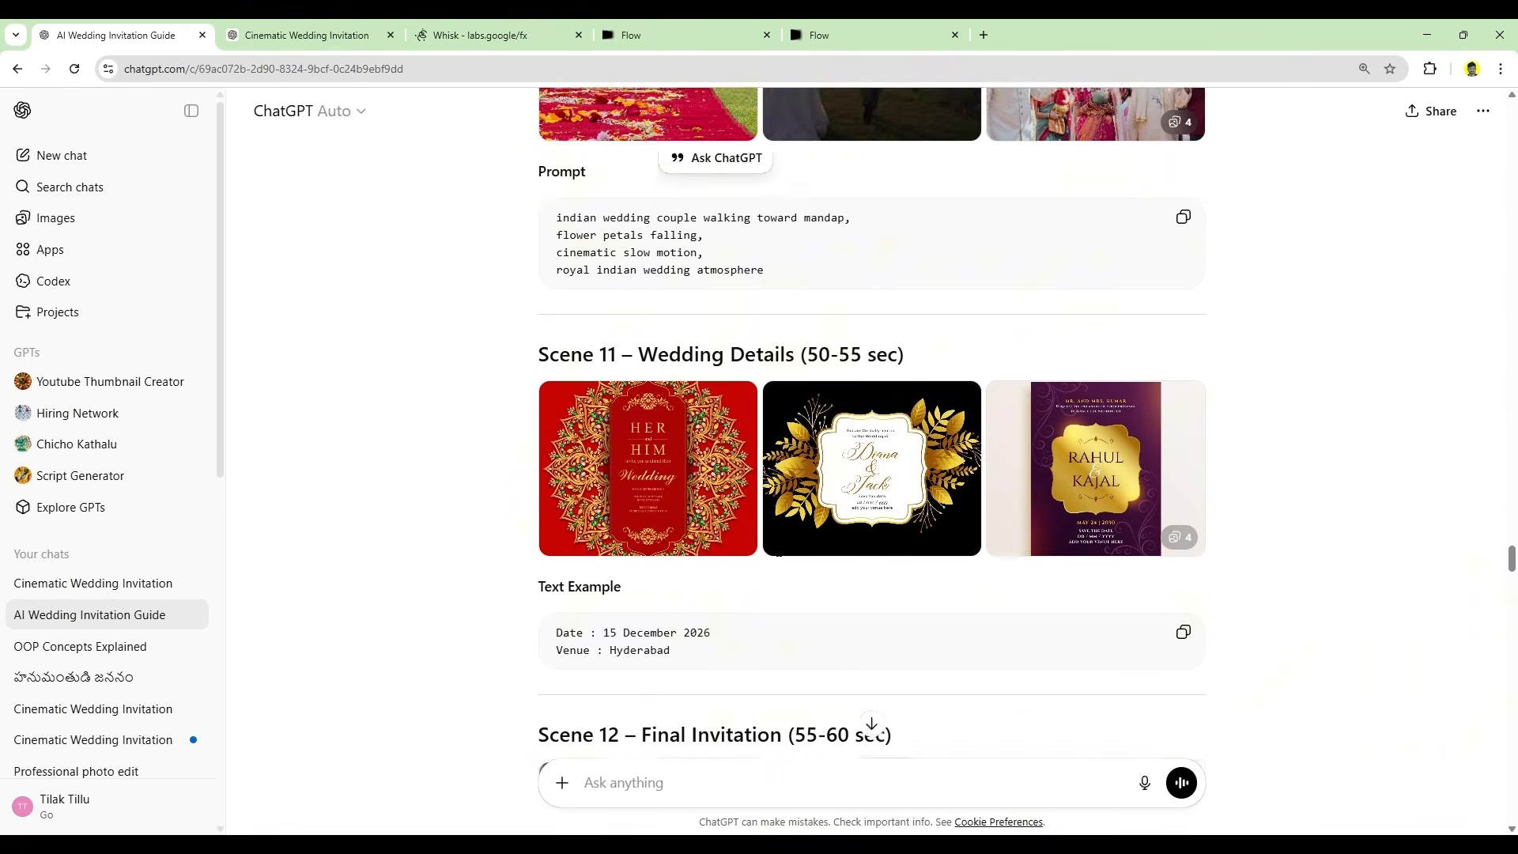
pyautogui.scroll(-7, 779, 550)
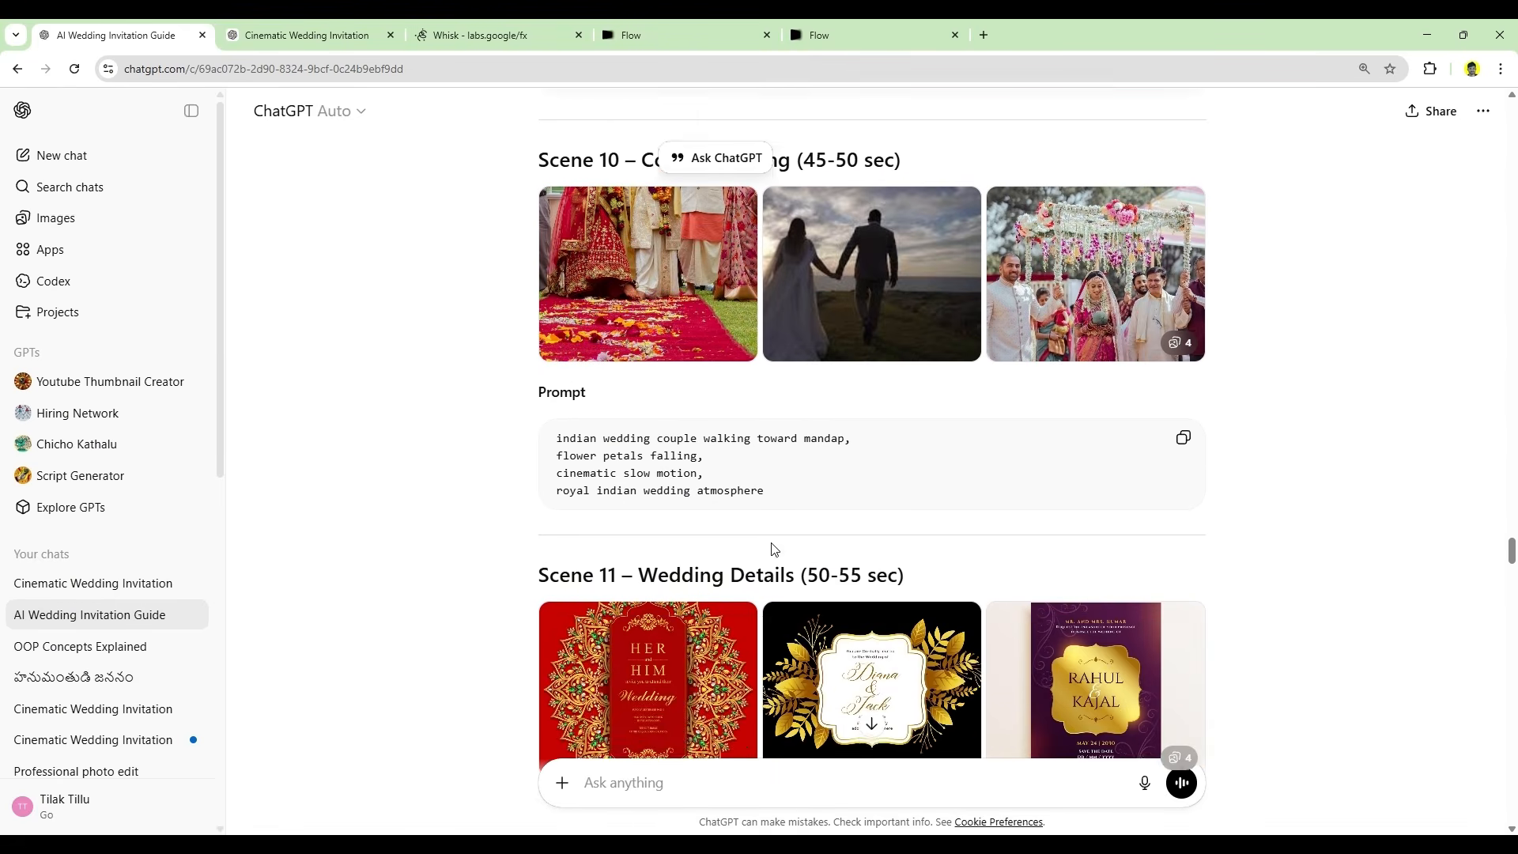
pyautogui.moveTo(703, 437); pyautogui.dragTo(719, 410)
pyautogui.hotkey('ctrl', 'c')
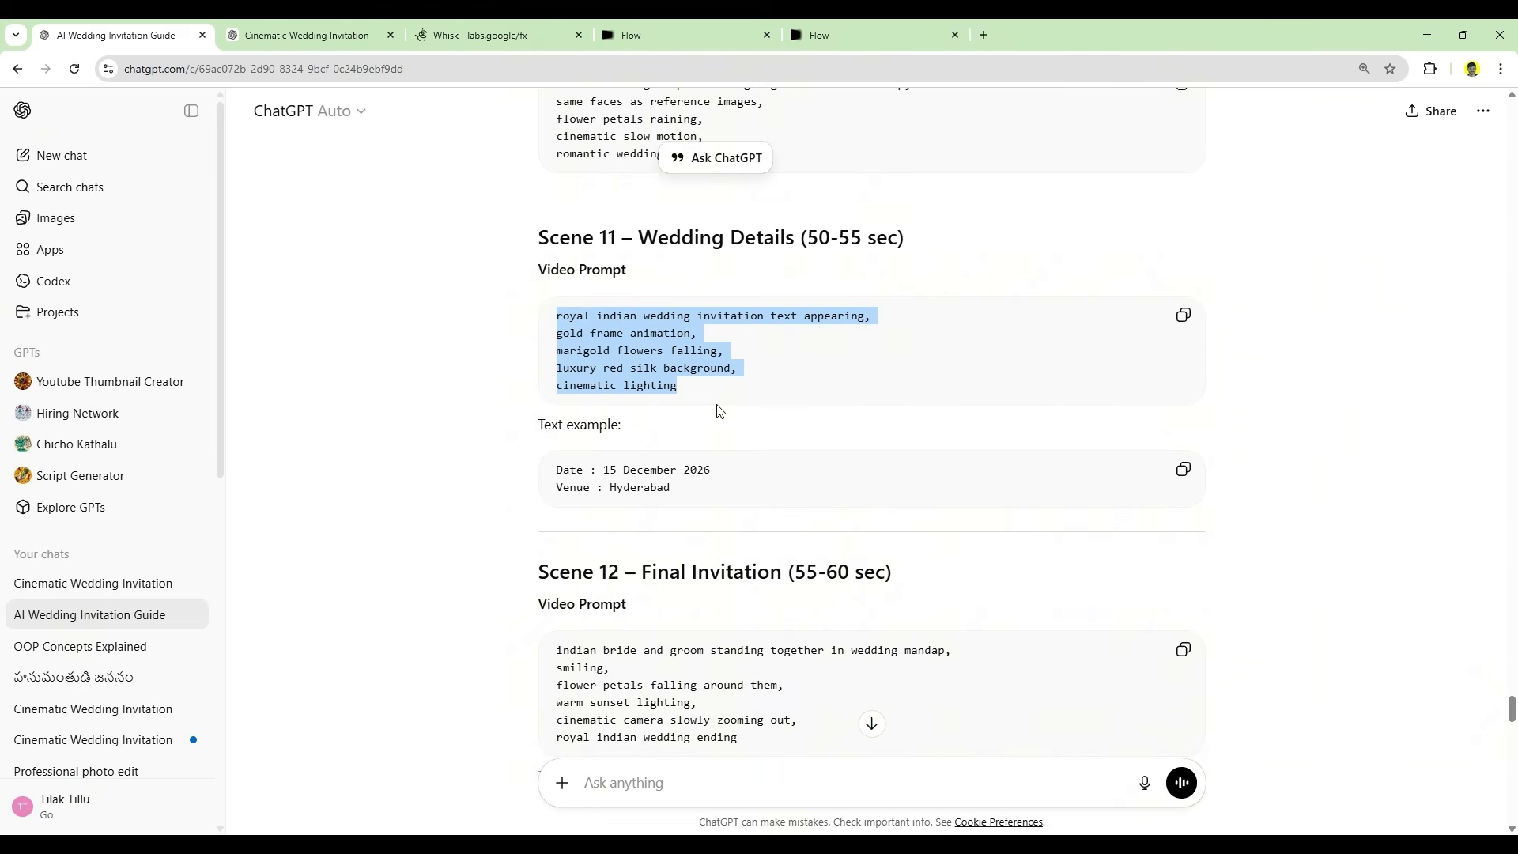
# Step: In Whisk, replace the prompt with the copied Scene 11 text, deselect both subject photos, and generate the invitation images
pyautogui.click(350, 33)
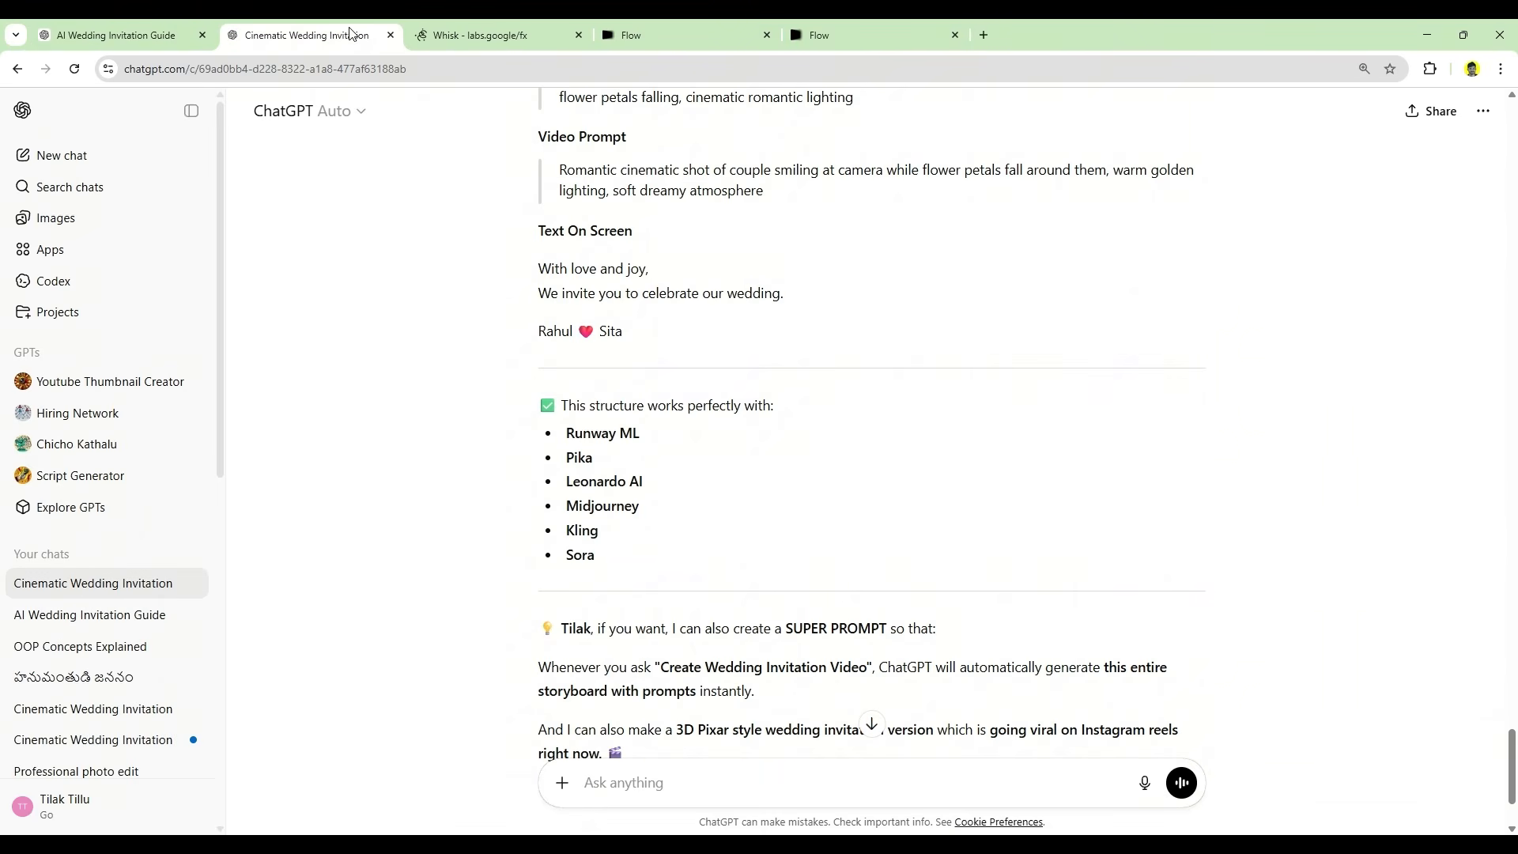
pyautogui.click(506, 35)
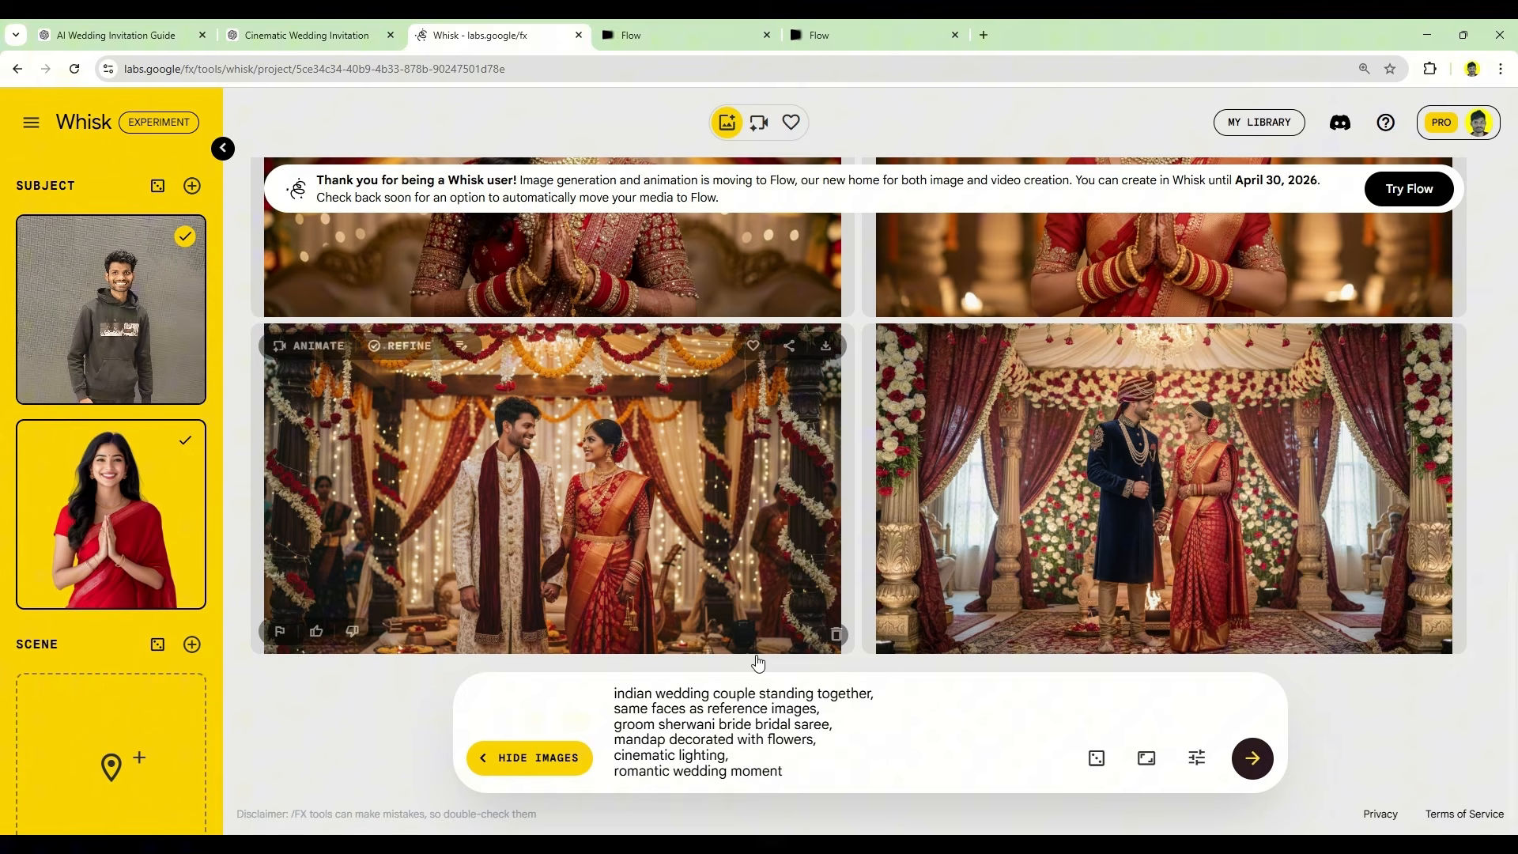
pyautogui.hotkey('ctrl', 'a')
pyautogui.hotkey('ctrl', 'v')
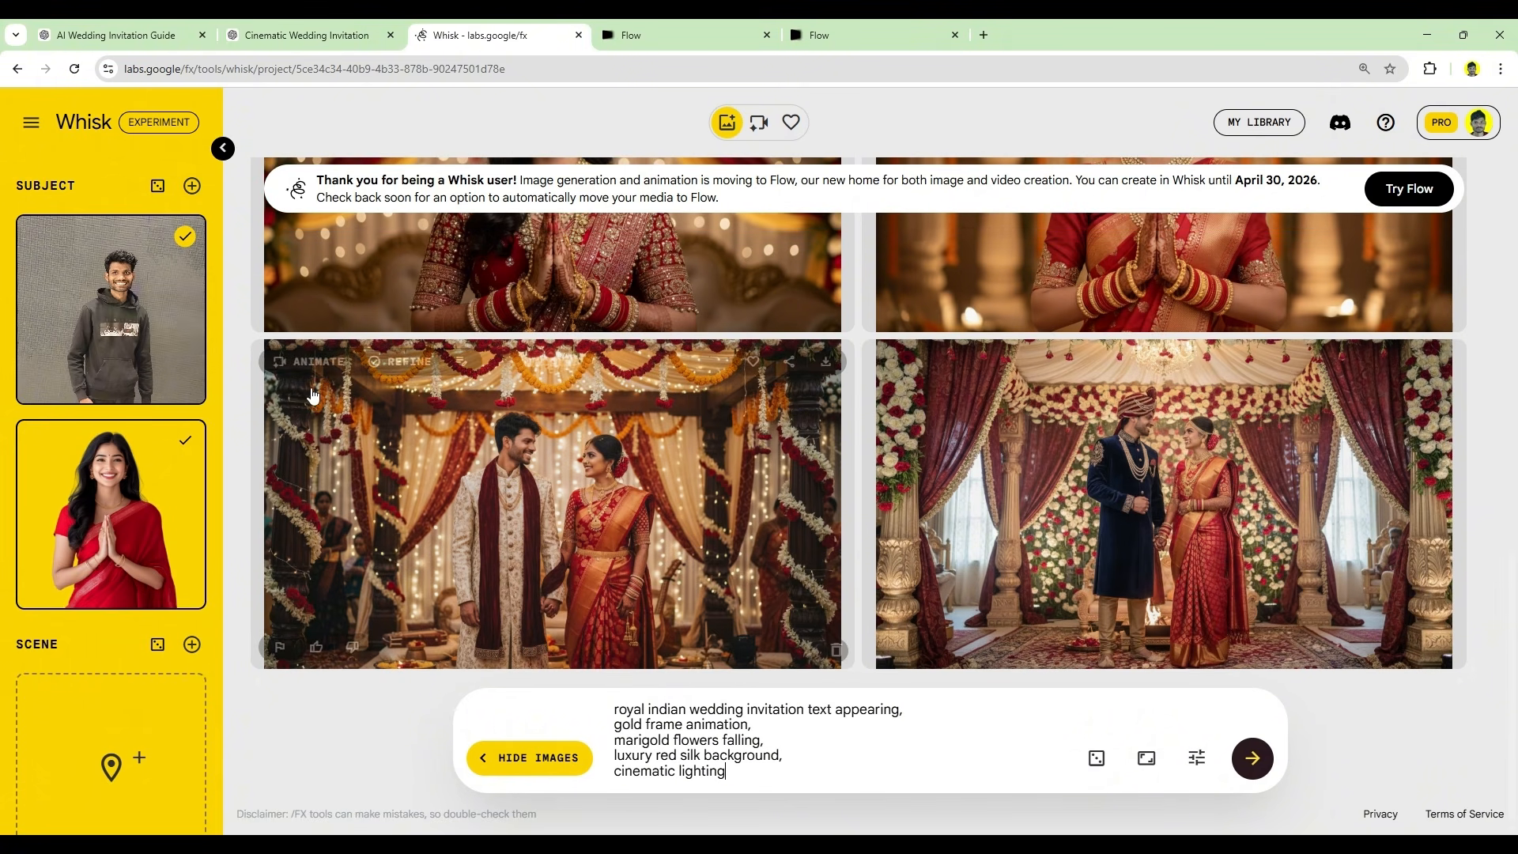
pyautogui.click(185, 440)
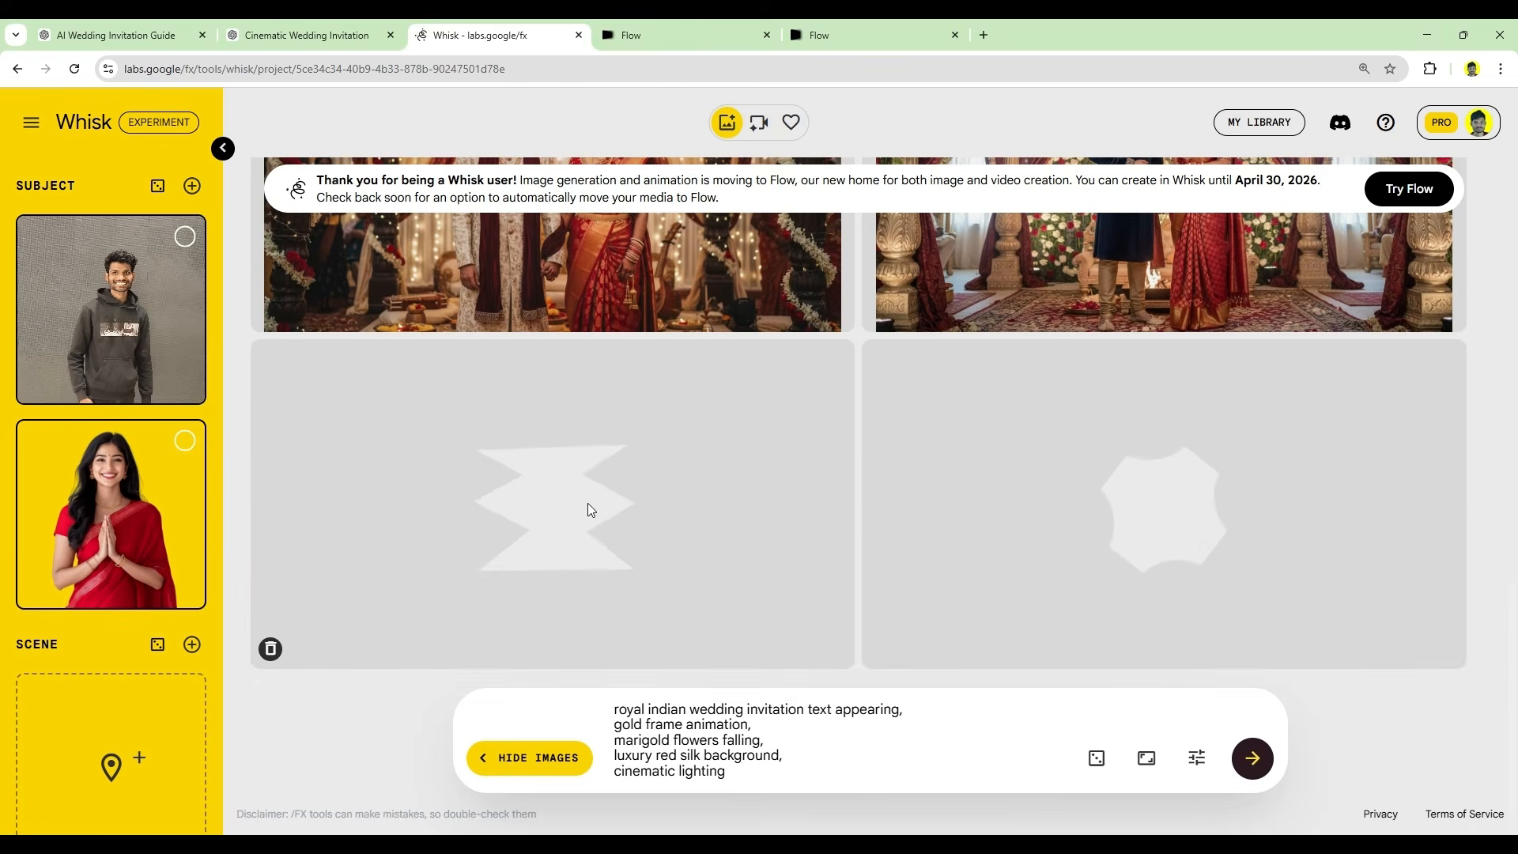
# Step: Copy the full Scene 12 – Final Invitation video prompt from the AI Wedding Invitation Guide chat
pyautogui.hotkey('ctrl', '1')
pyautogui.moveTo(554, 397); pyautogui.dragTo(766, 503)
pyautogui.tripleClick(782, 527)
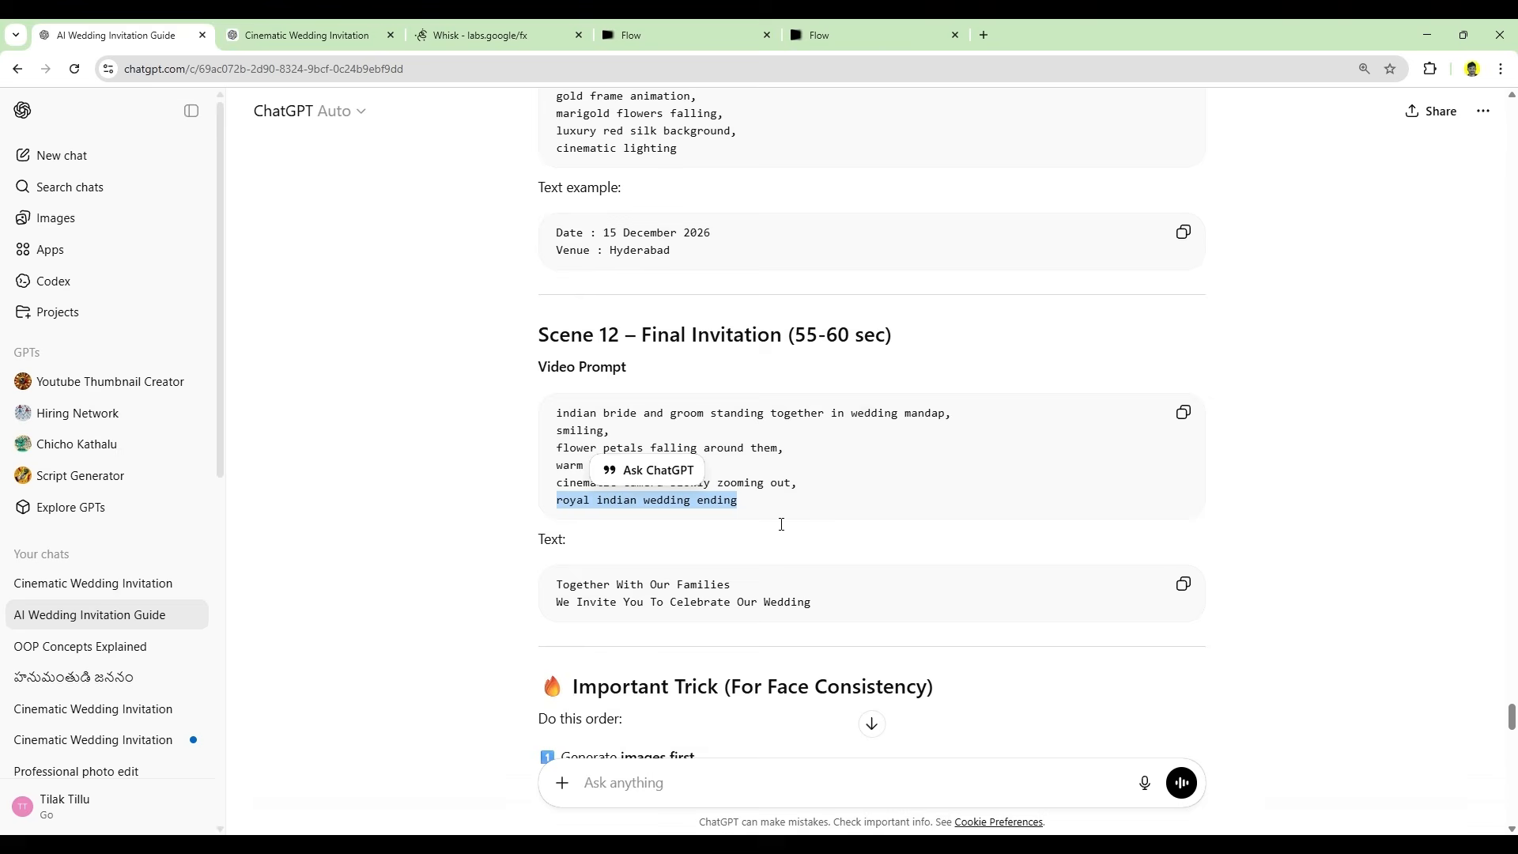
pyautogui.click(760, 501)
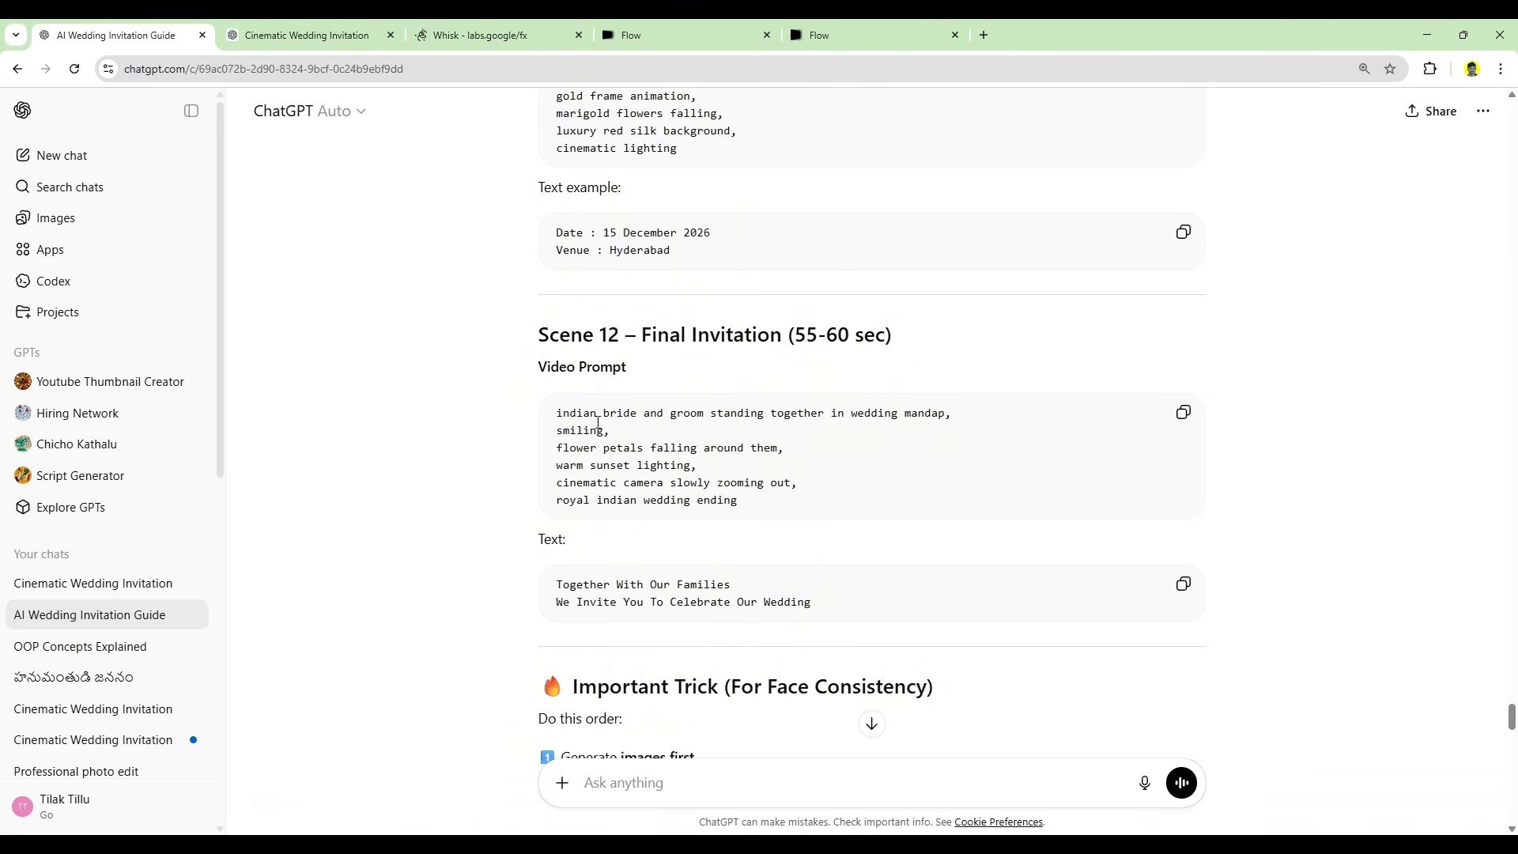
pyautogui.moveTo(556, 413); pyautogui.dragTo(749, 501)
pyautogui.hotkey('ctrl', 'c')
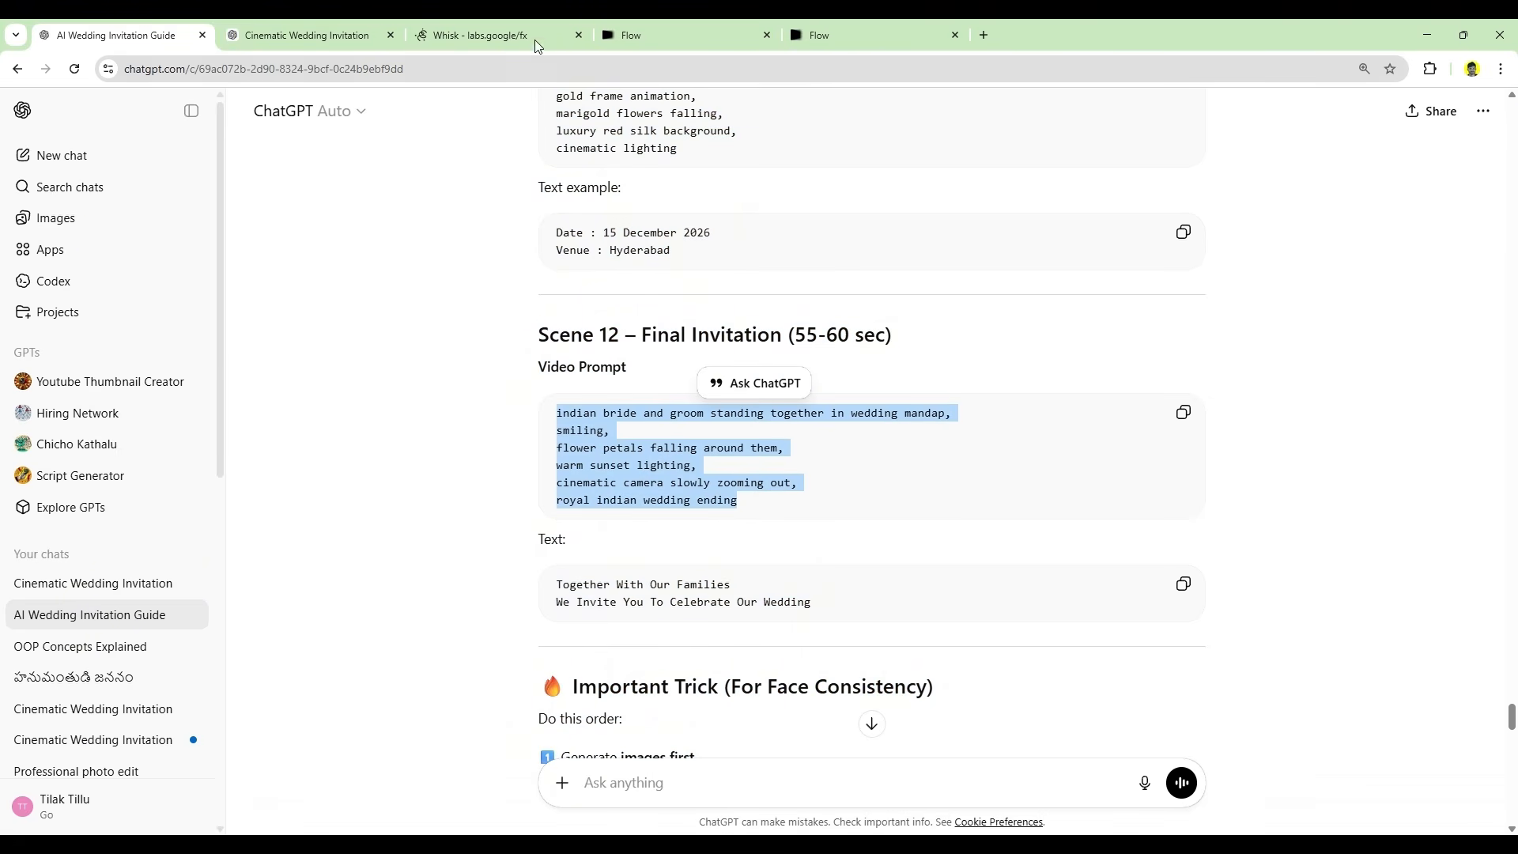
# Step: In Whisk, open the generated invitation image with the gold frame between red curtains, inspect its text, and close it
pyautogui.click(535, 45)
pyautogui.click(966, 548)
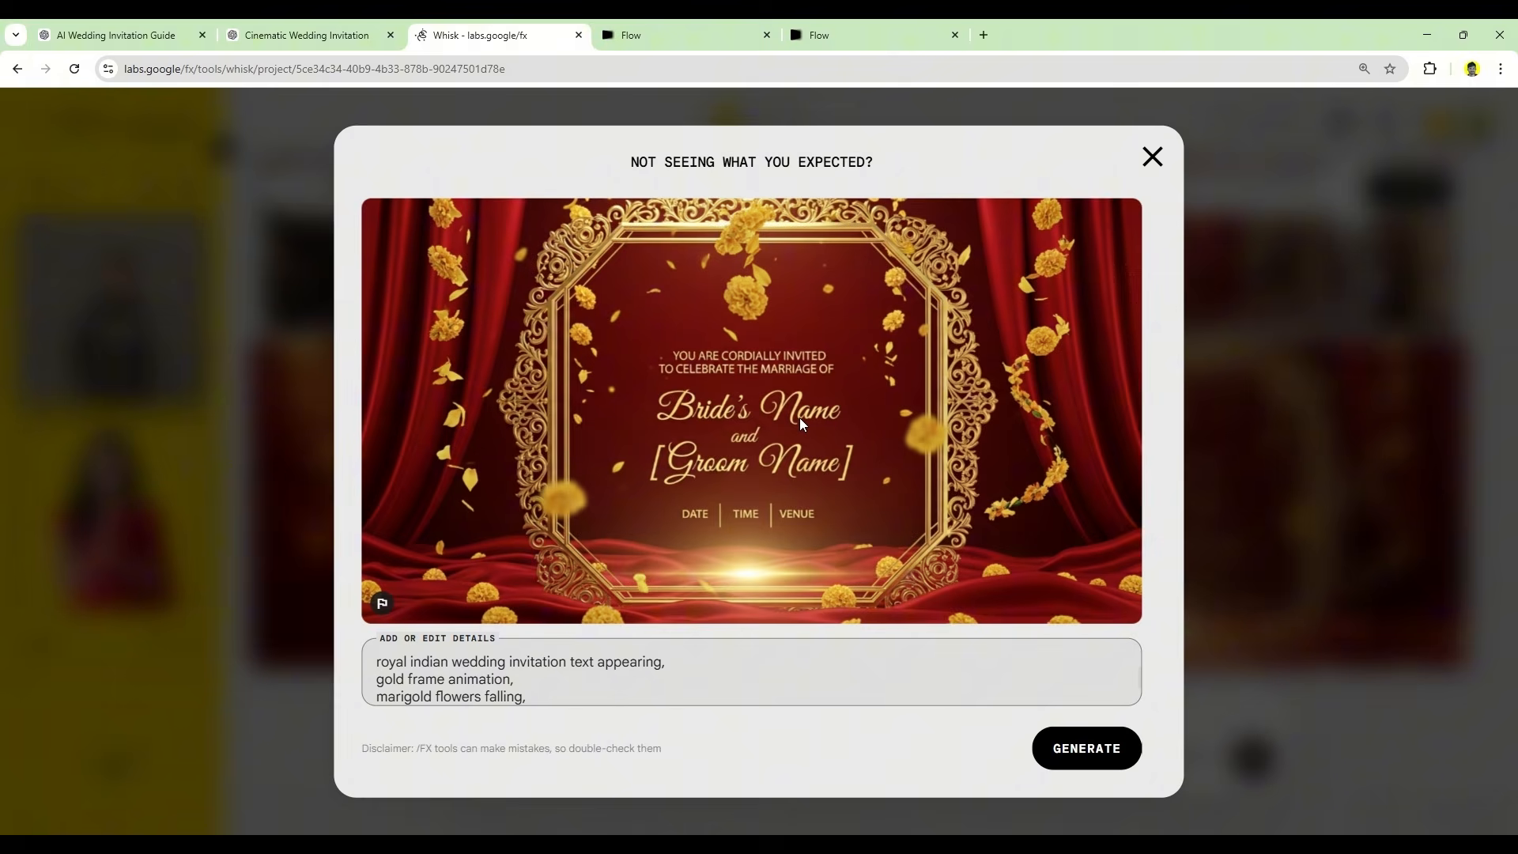
pyautogui.click(1152, 158)
# Step: In Whisk, replace the prompt with the copied Scene 12 text, select both subject photos, and generate the final invitation images
pyautogui.moveTo(727, 771); pyautogui.dragTo(592, 707)
pyautogui.hotkey('ctrl', 'v')
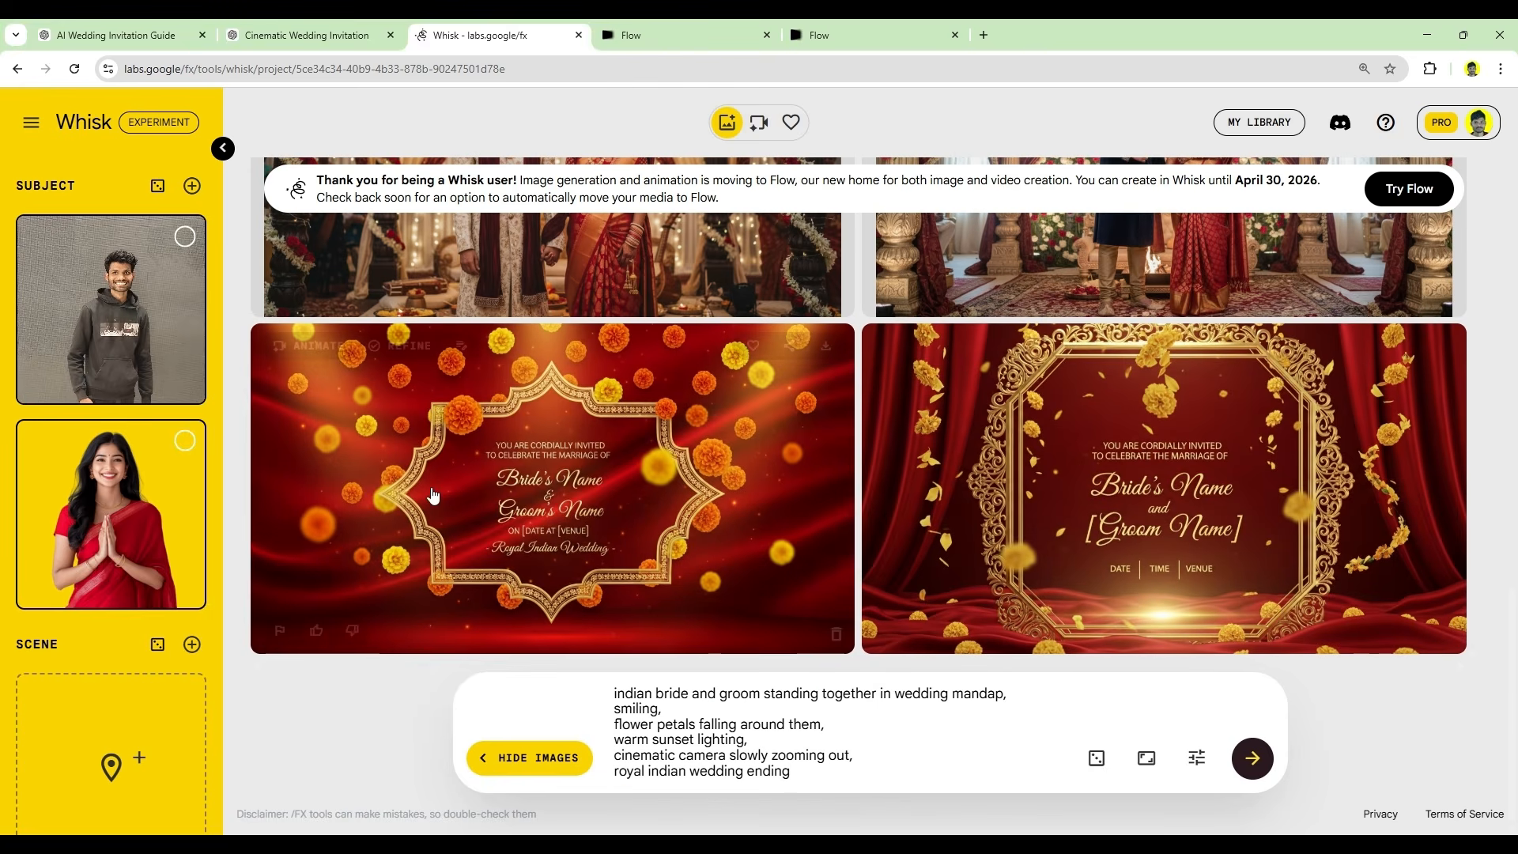
pyautogui.click(184, 440)
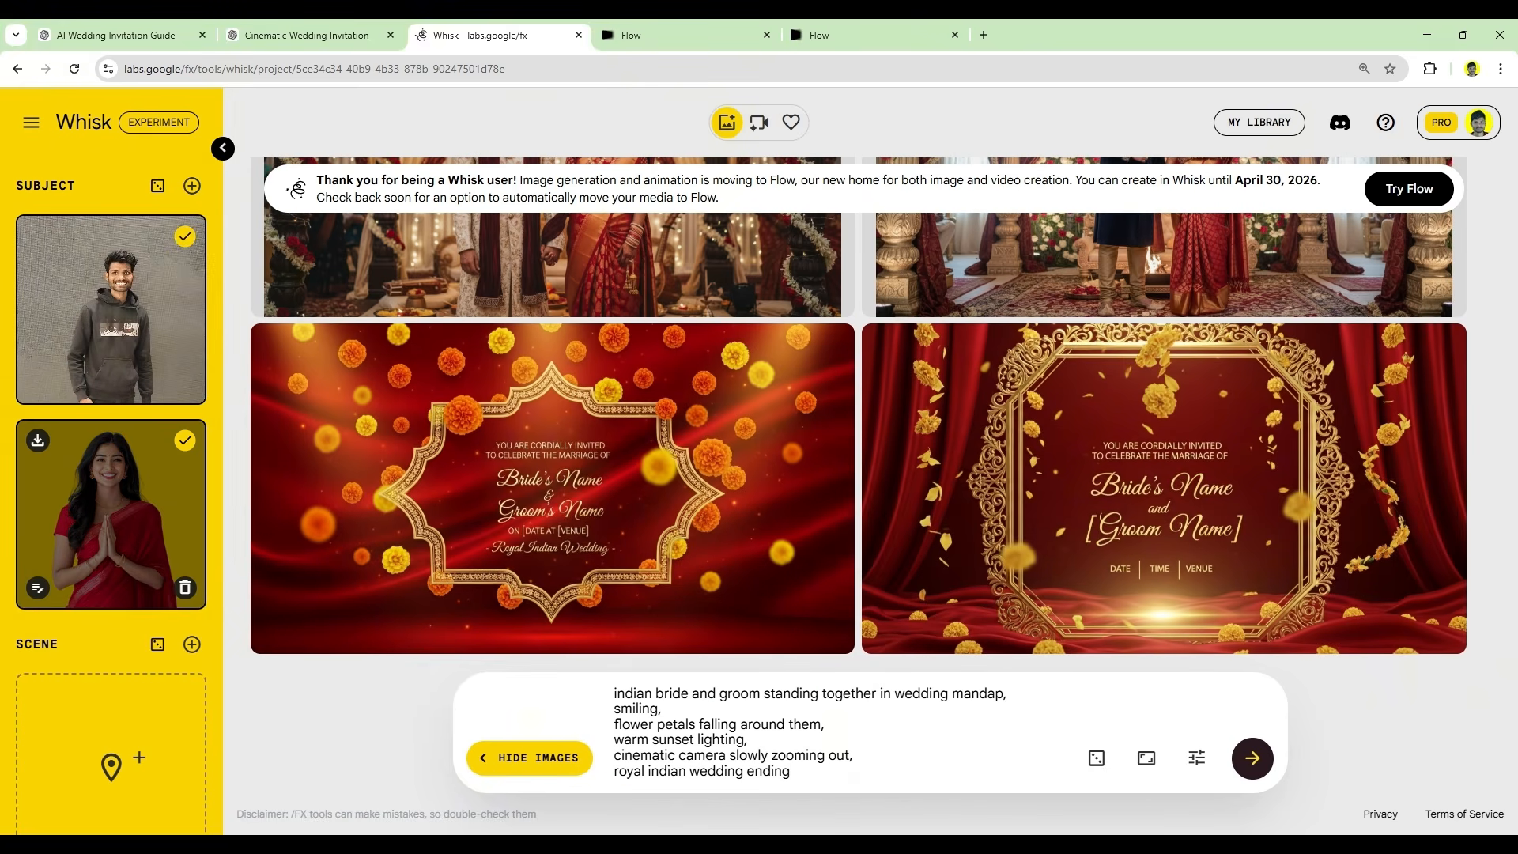
pyautogui.click(1254, 758)
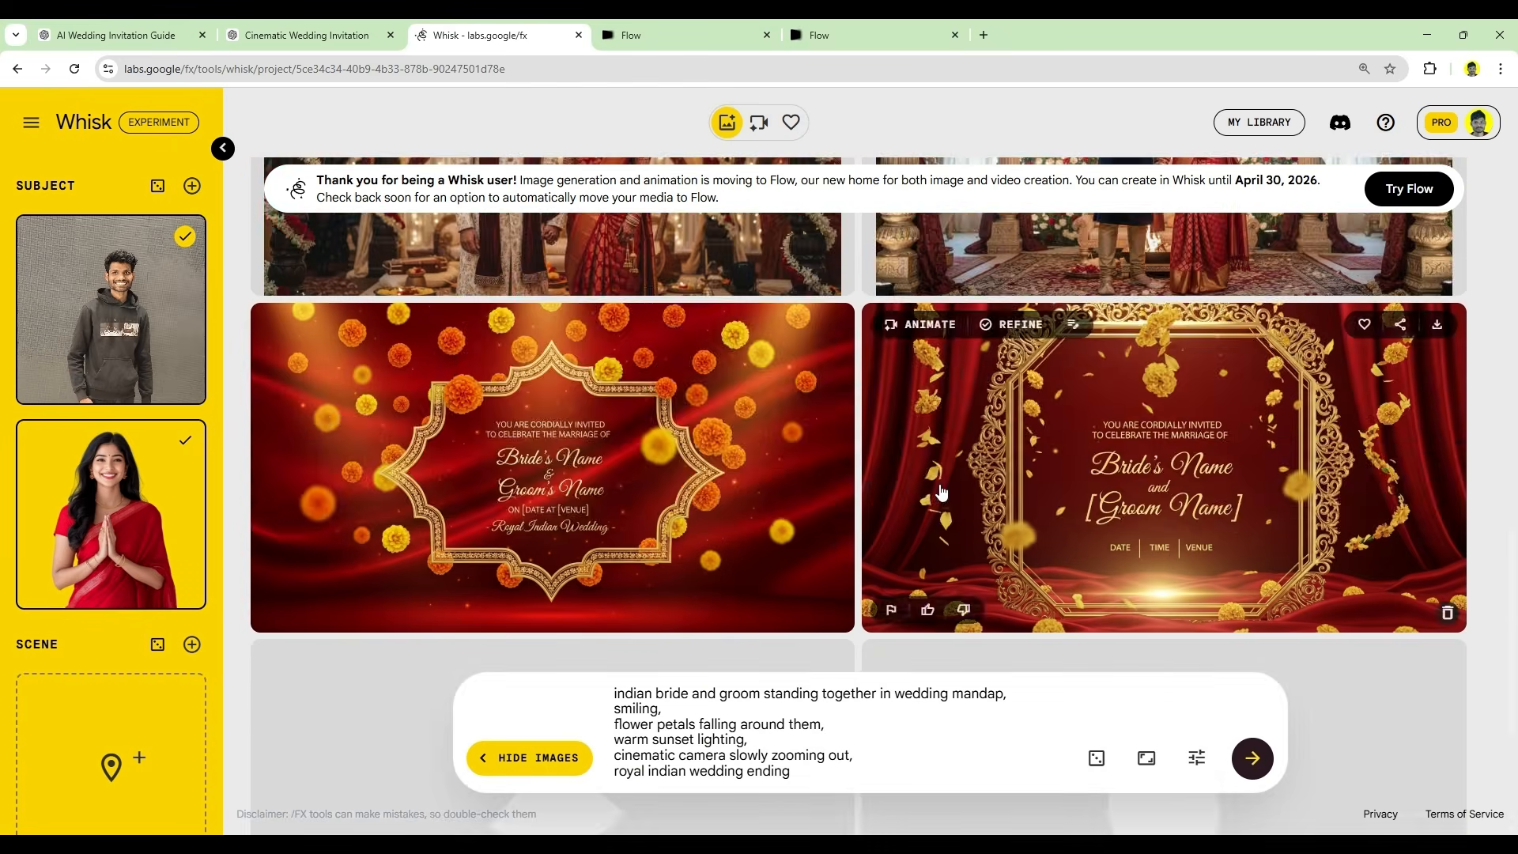
# Step: Inspect the enlarged image of the groom in the palace courtyard and the couple facing each other in the mandap, closing each
pyautogui.scroll(15, 940, 491)
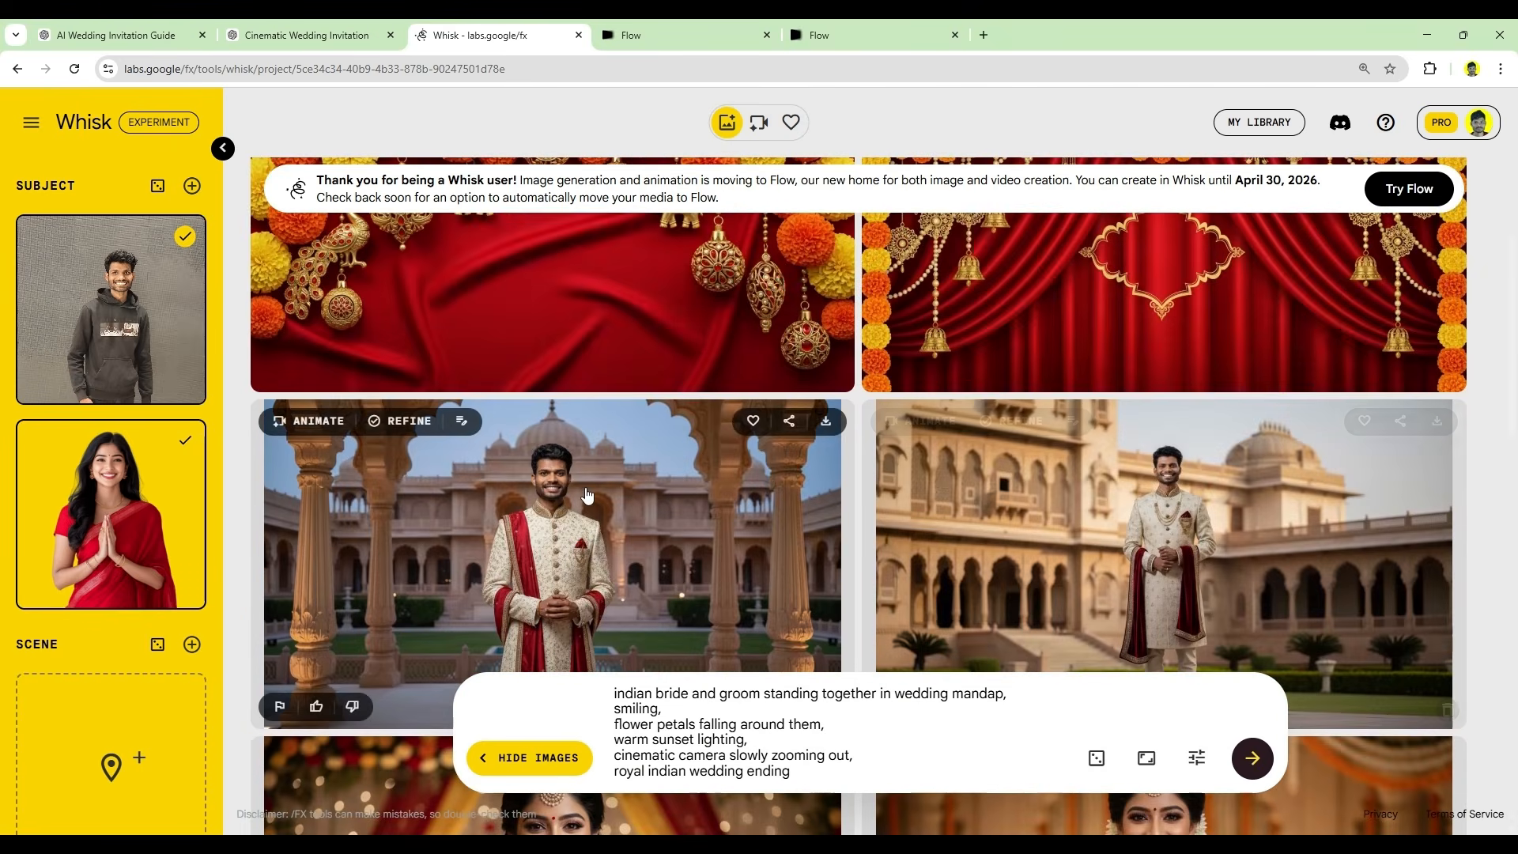
pyautogui.click(586, 495)
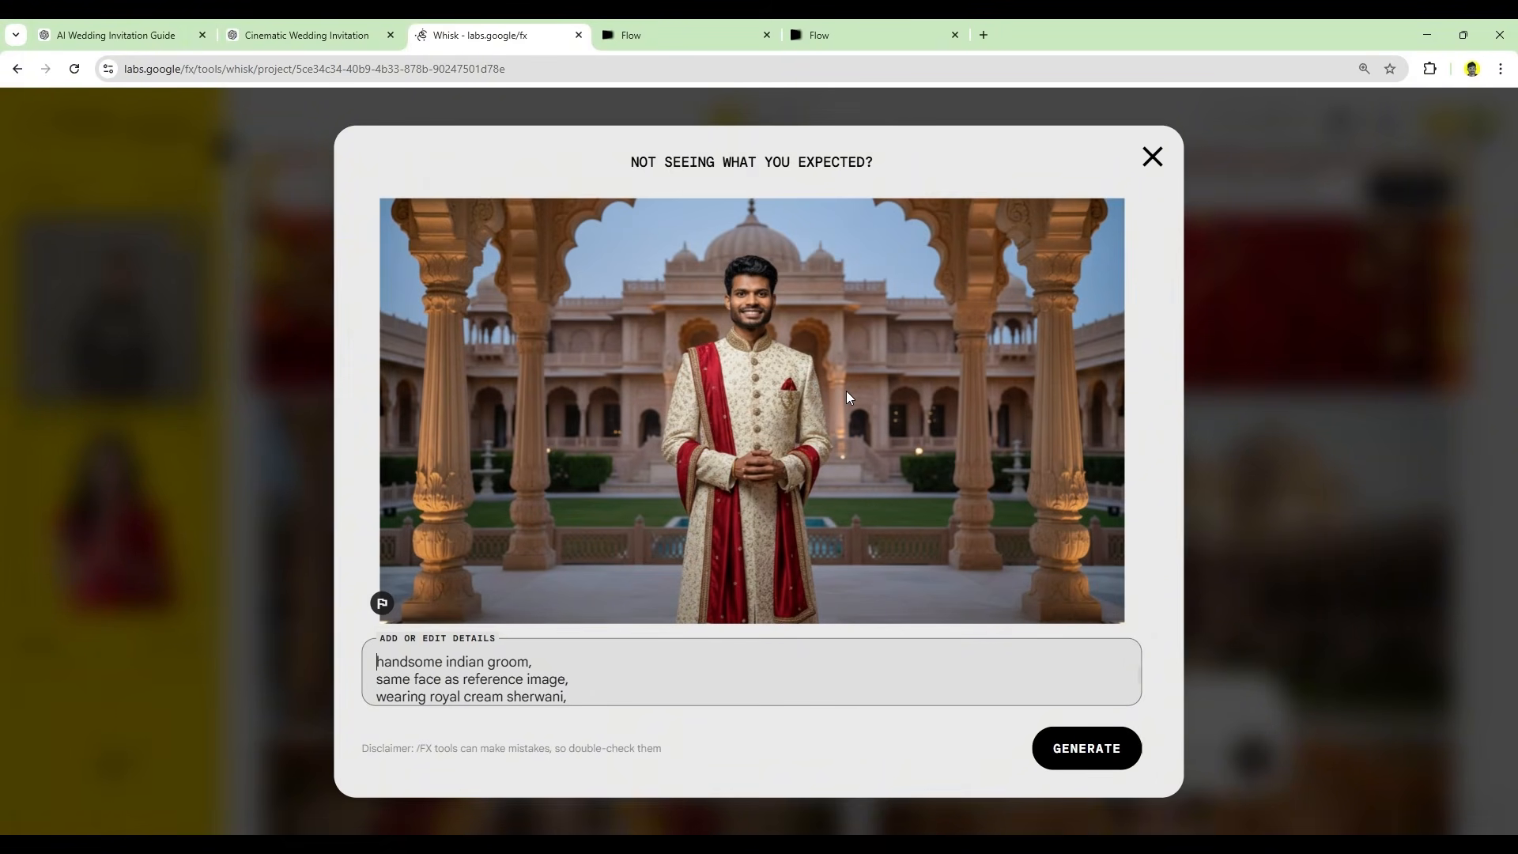
pyautogui.click(1237, 158)
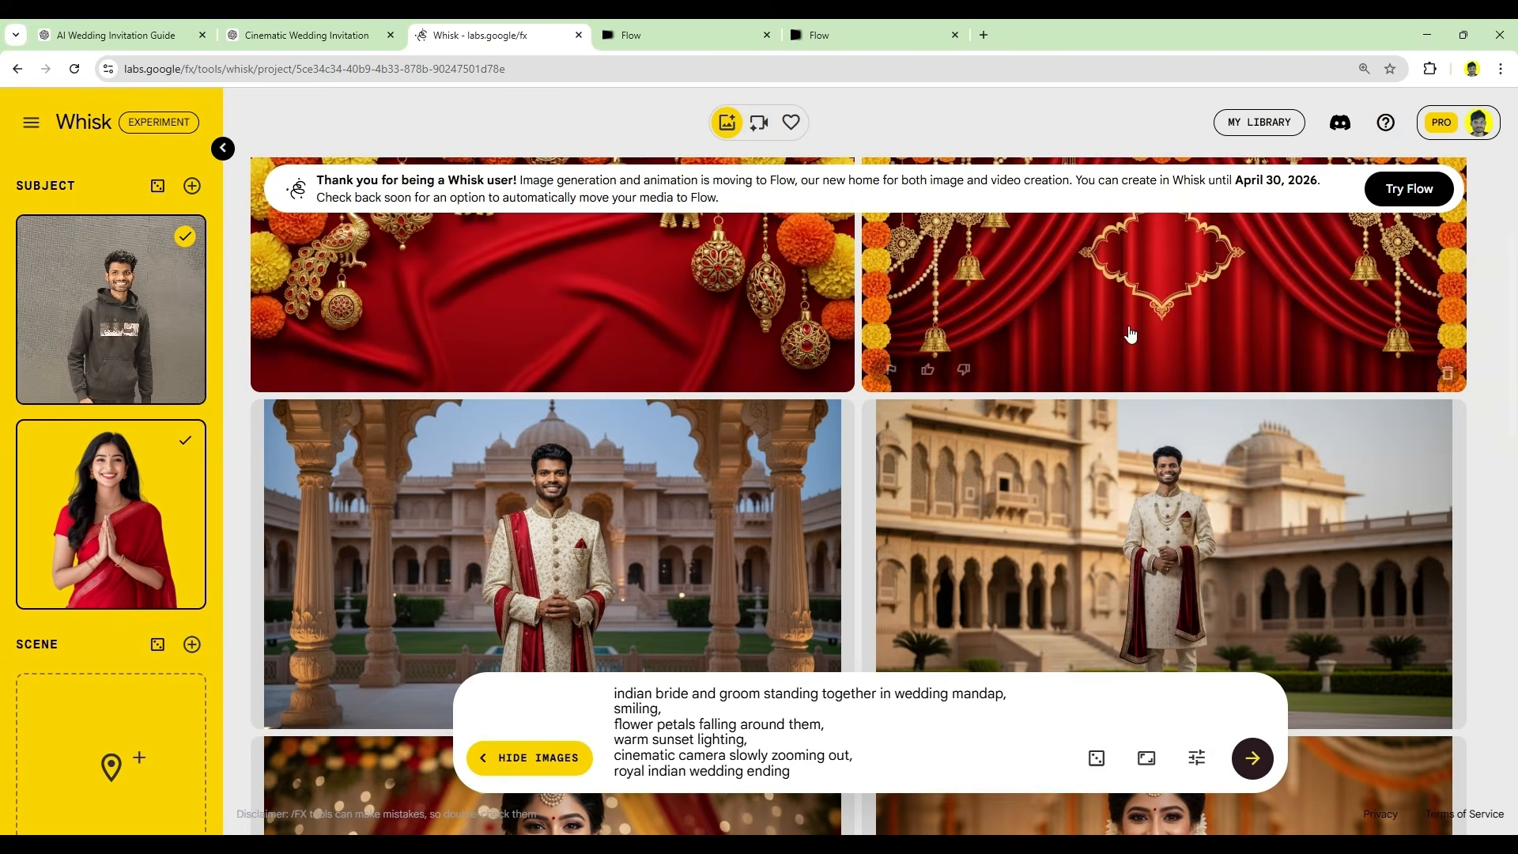
pyautogui.scroll(-8, 574, 503)
pyautogui.click(574, 503)
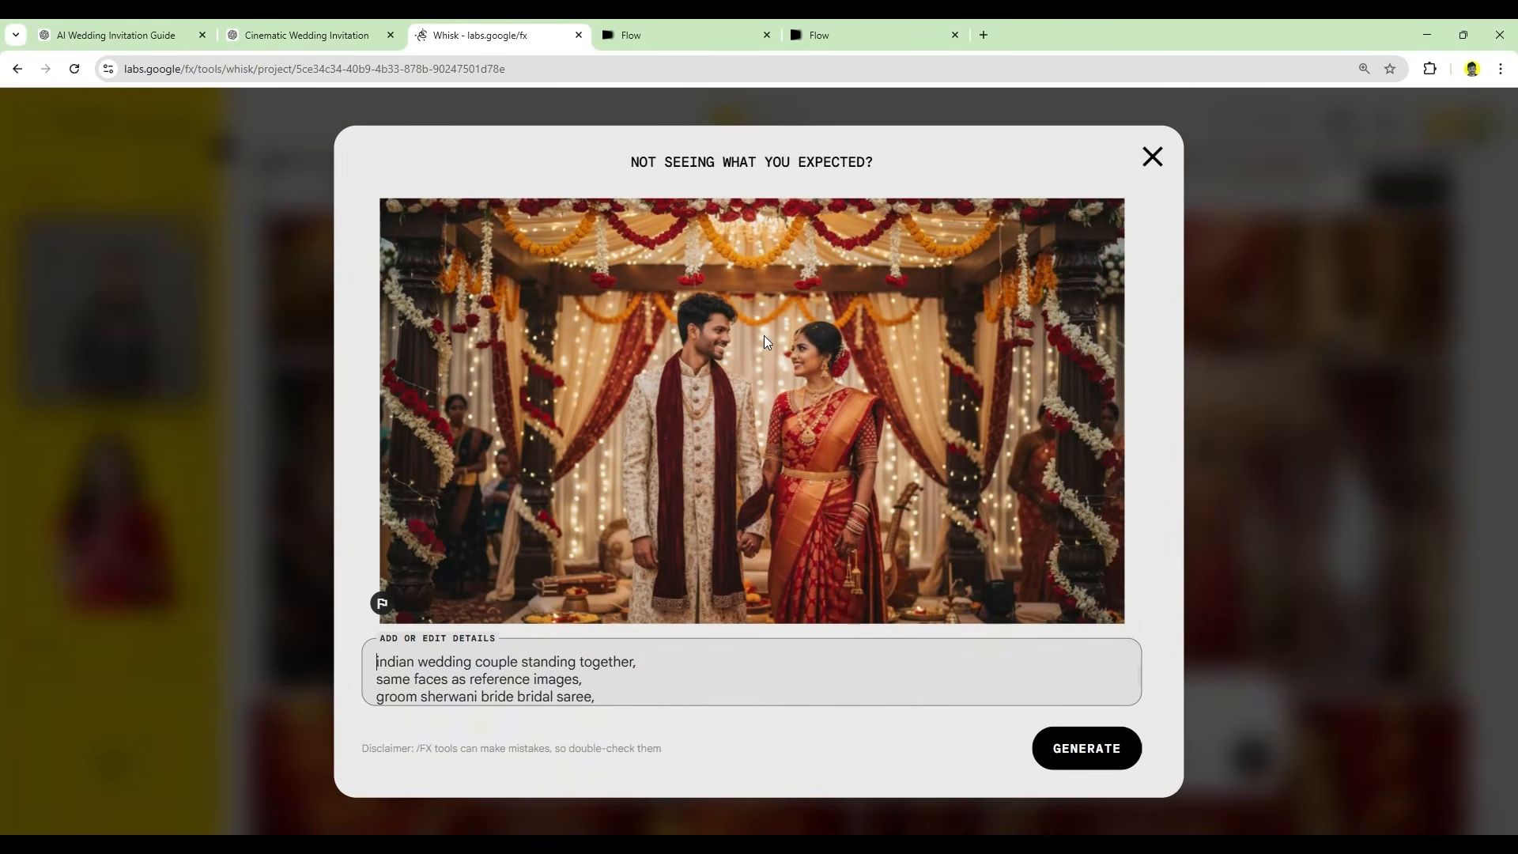
pyautogui.click(1145, 168)
# Step: Inspect the generated sunset mandap image of the couple with the groom in a cream turban, close it, and return to the first scene images
pyautogui.scroll(-5, 755, 510)
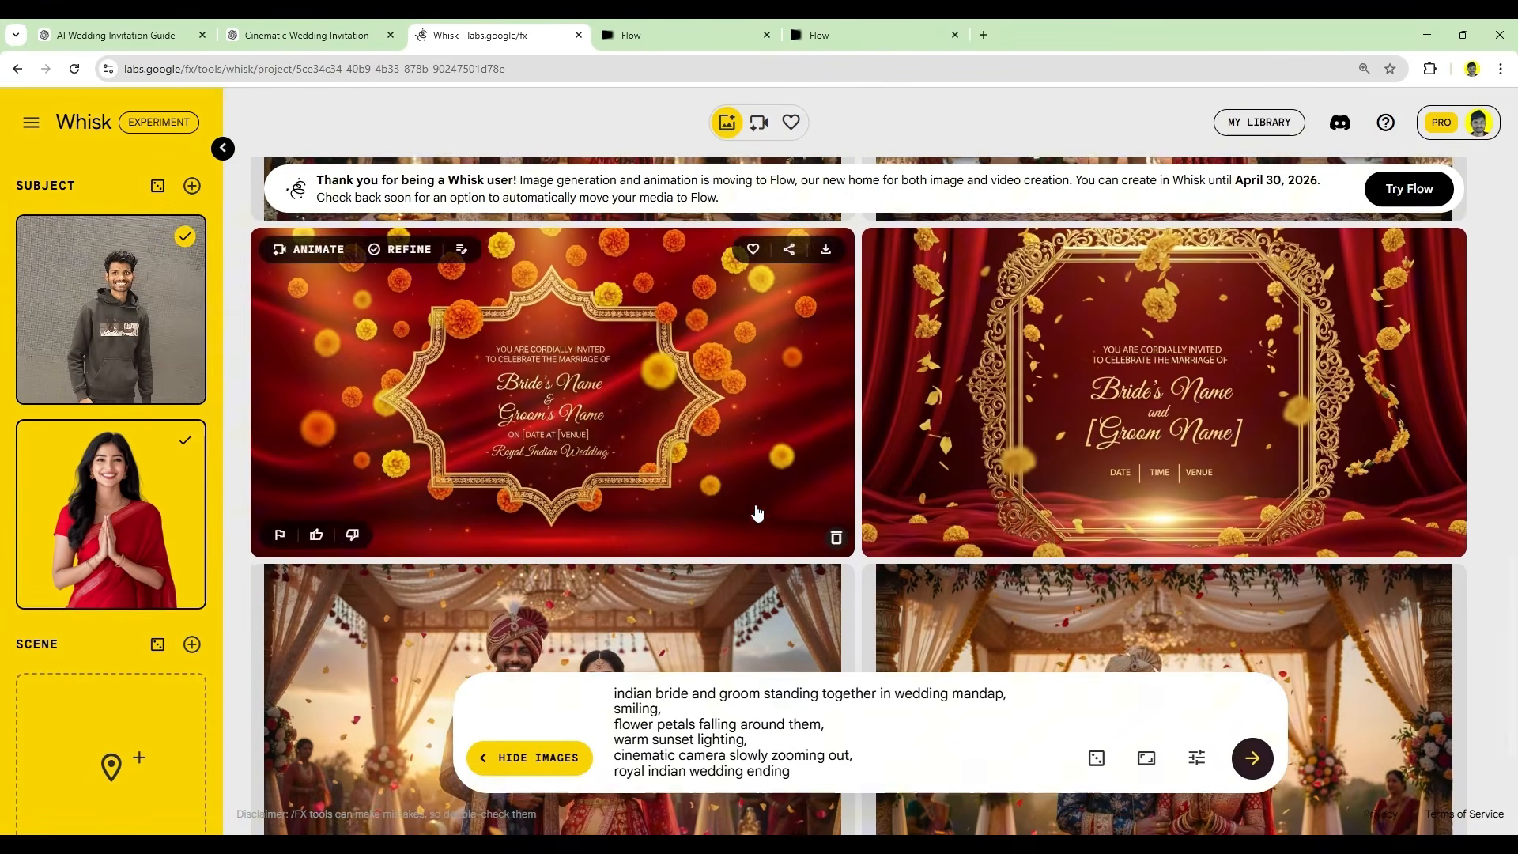
pyautogui.scroll(-2, 689, 441)
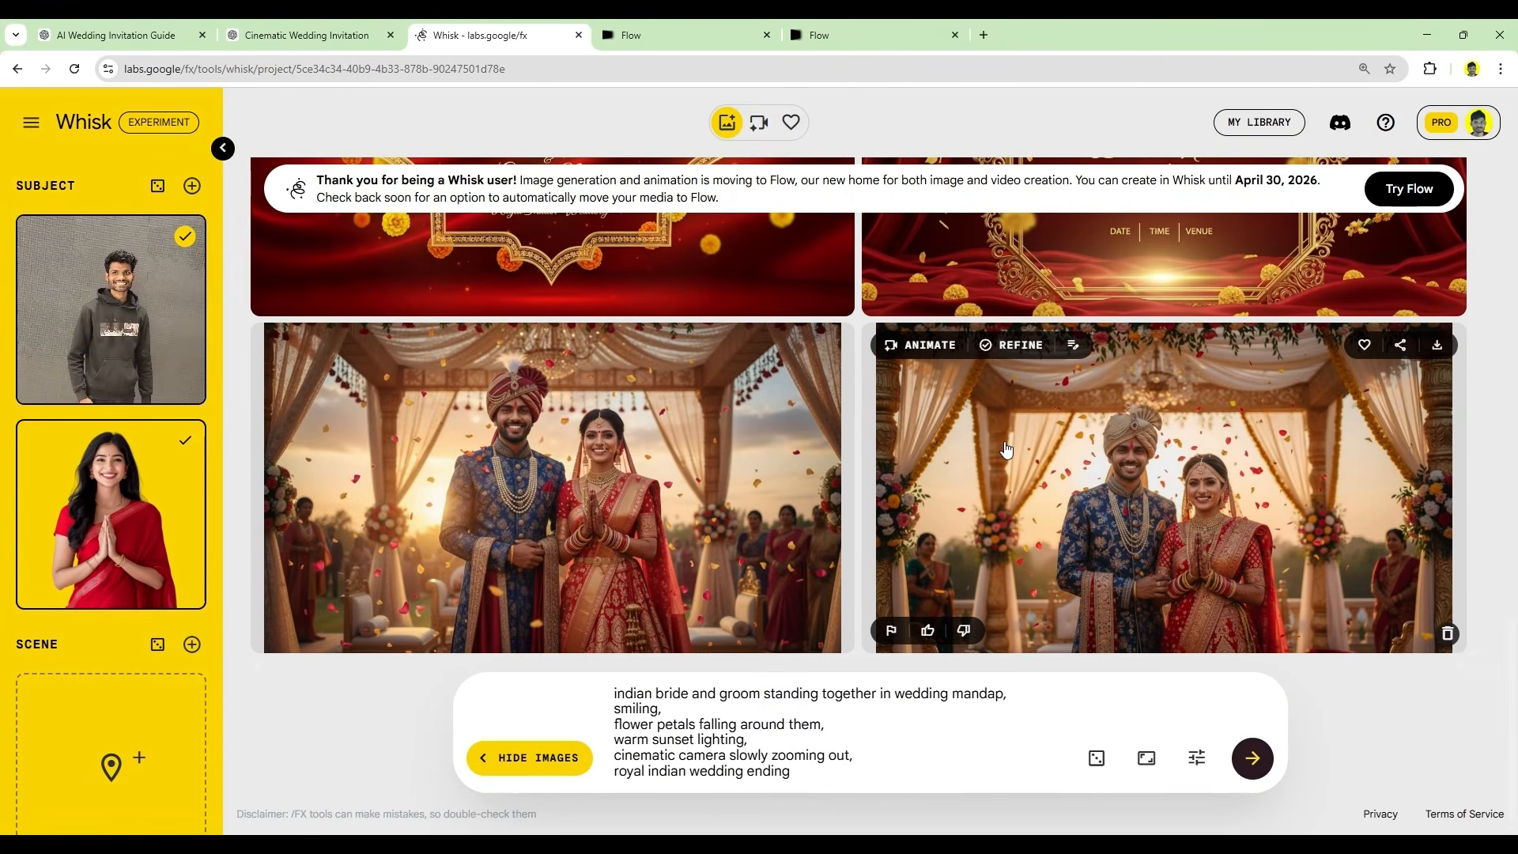
pyautogui.click(1018, 548)
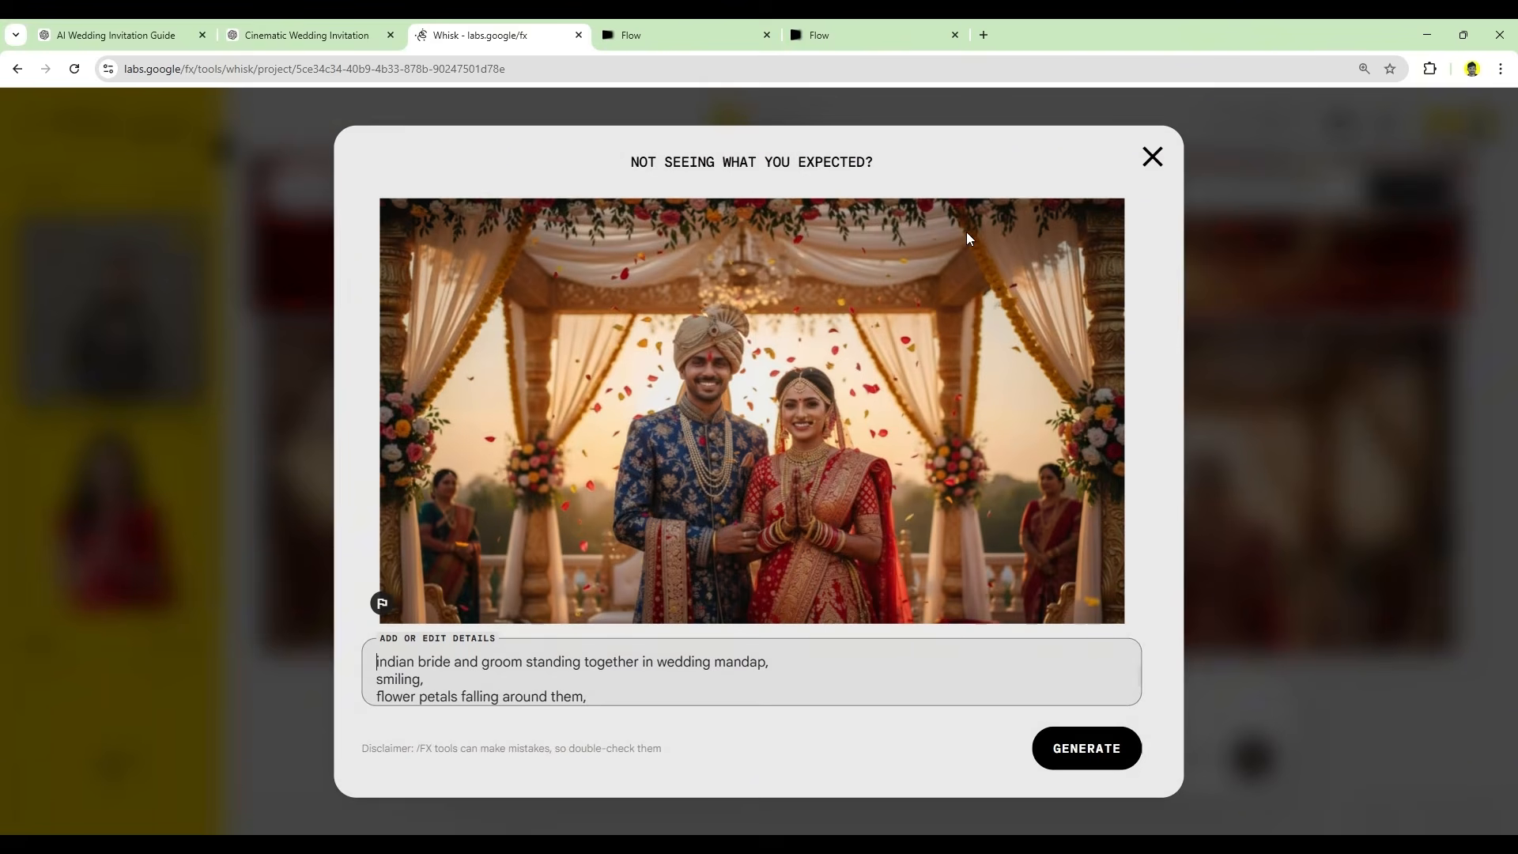
pyautogui.click(1152, 157)
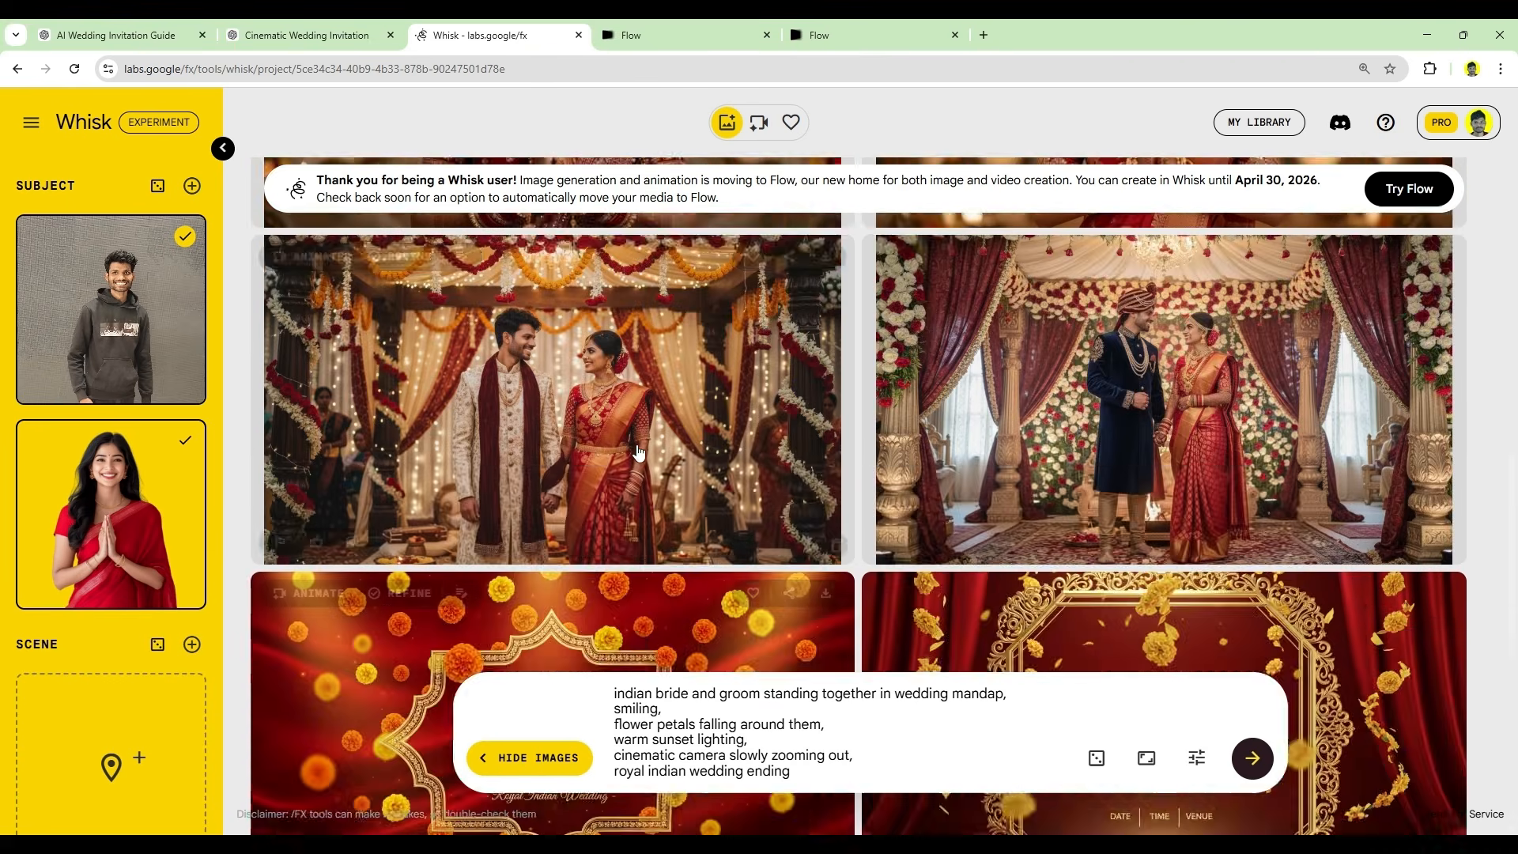
pyautogui.scroll(10, 639, 452)
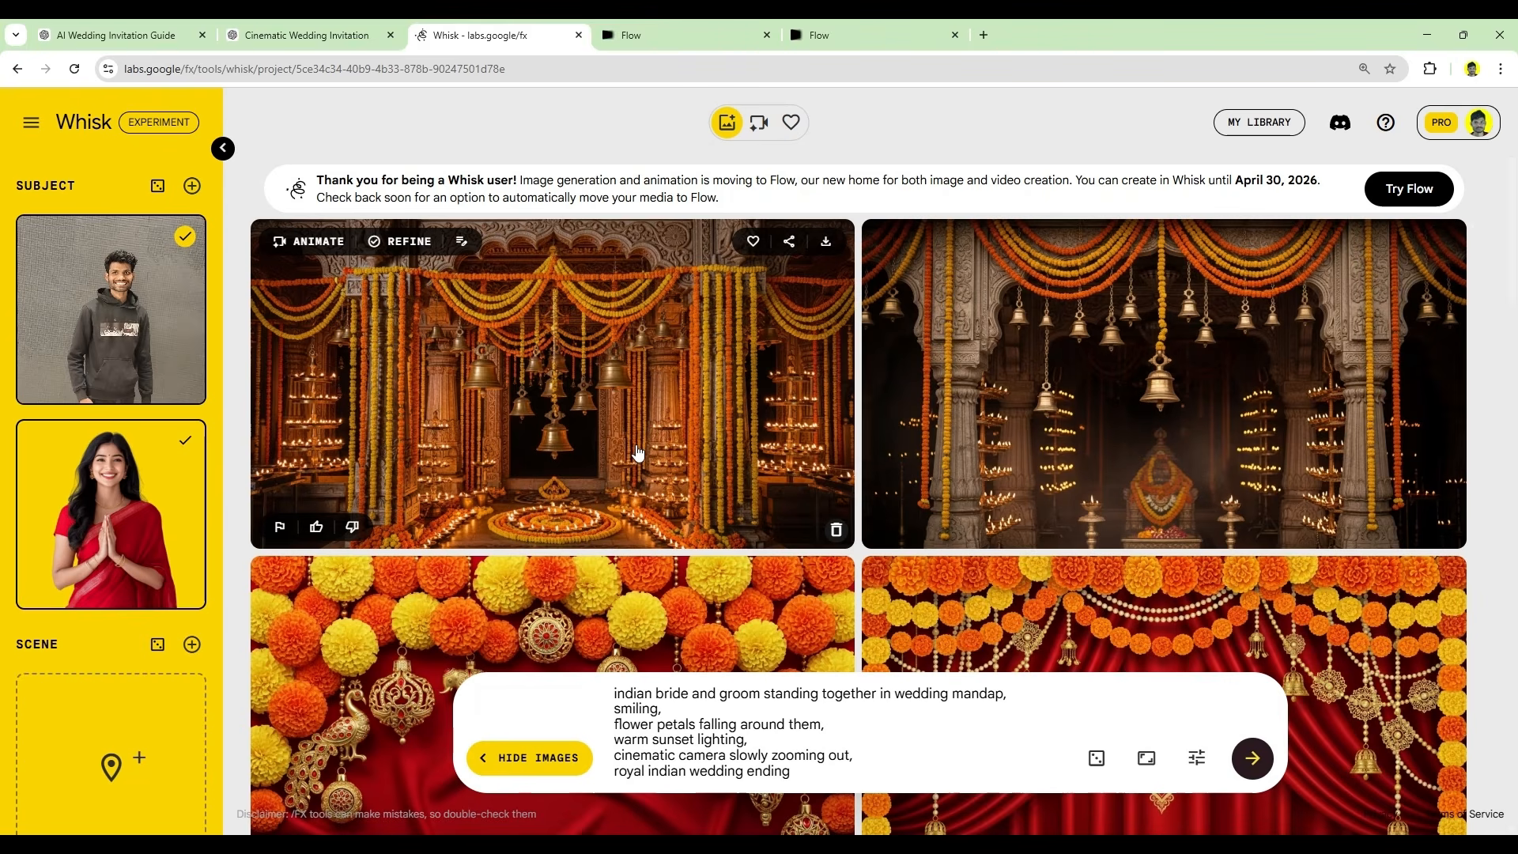
# Step: Open Grok's Imagine page in a new browser tab
pyautogui.click(981, 33)
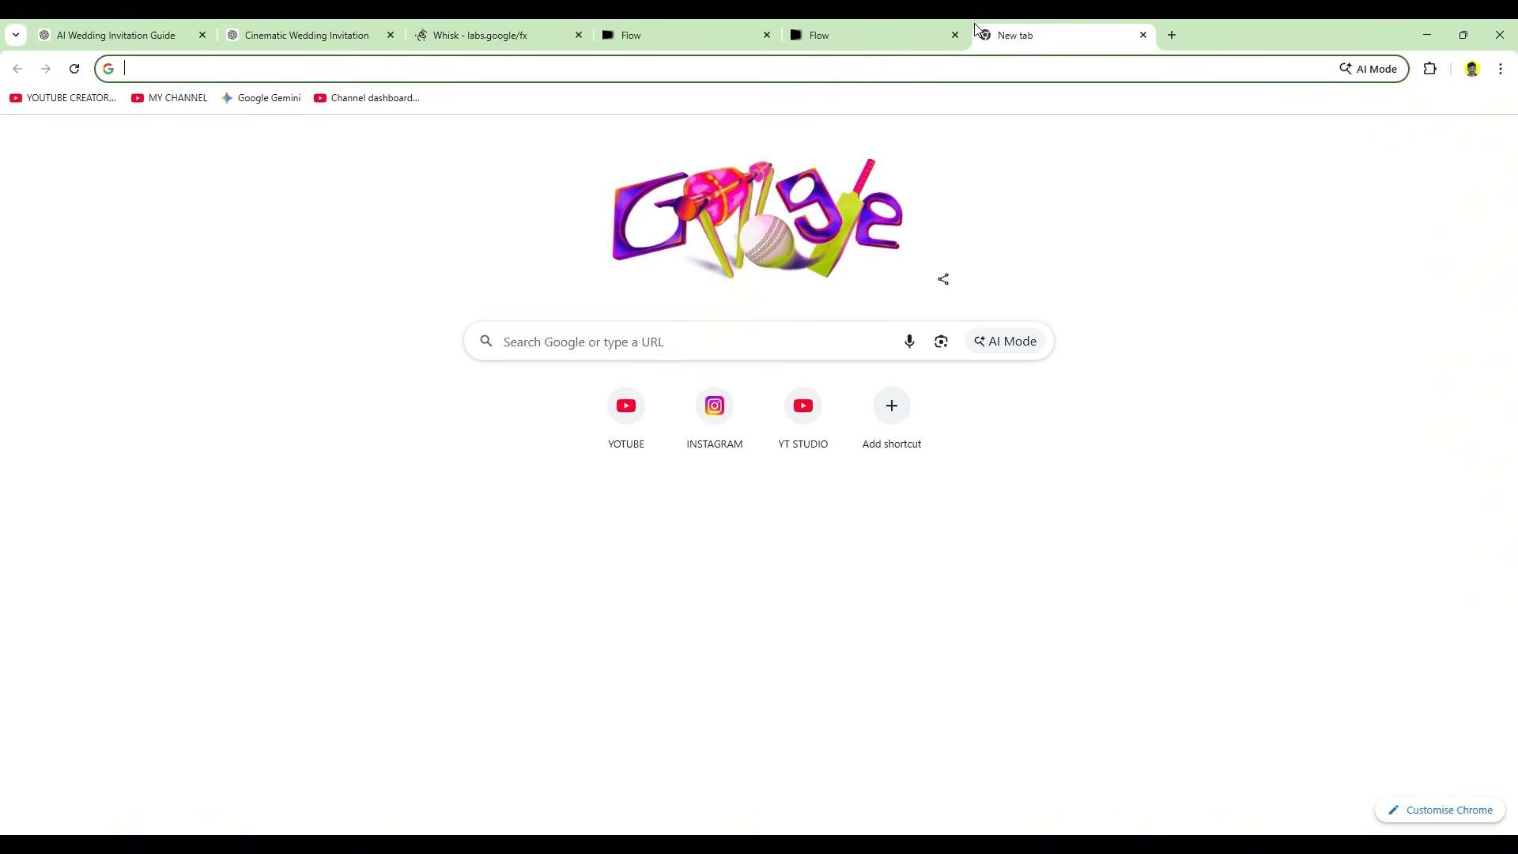
pyautogui.write('grok')
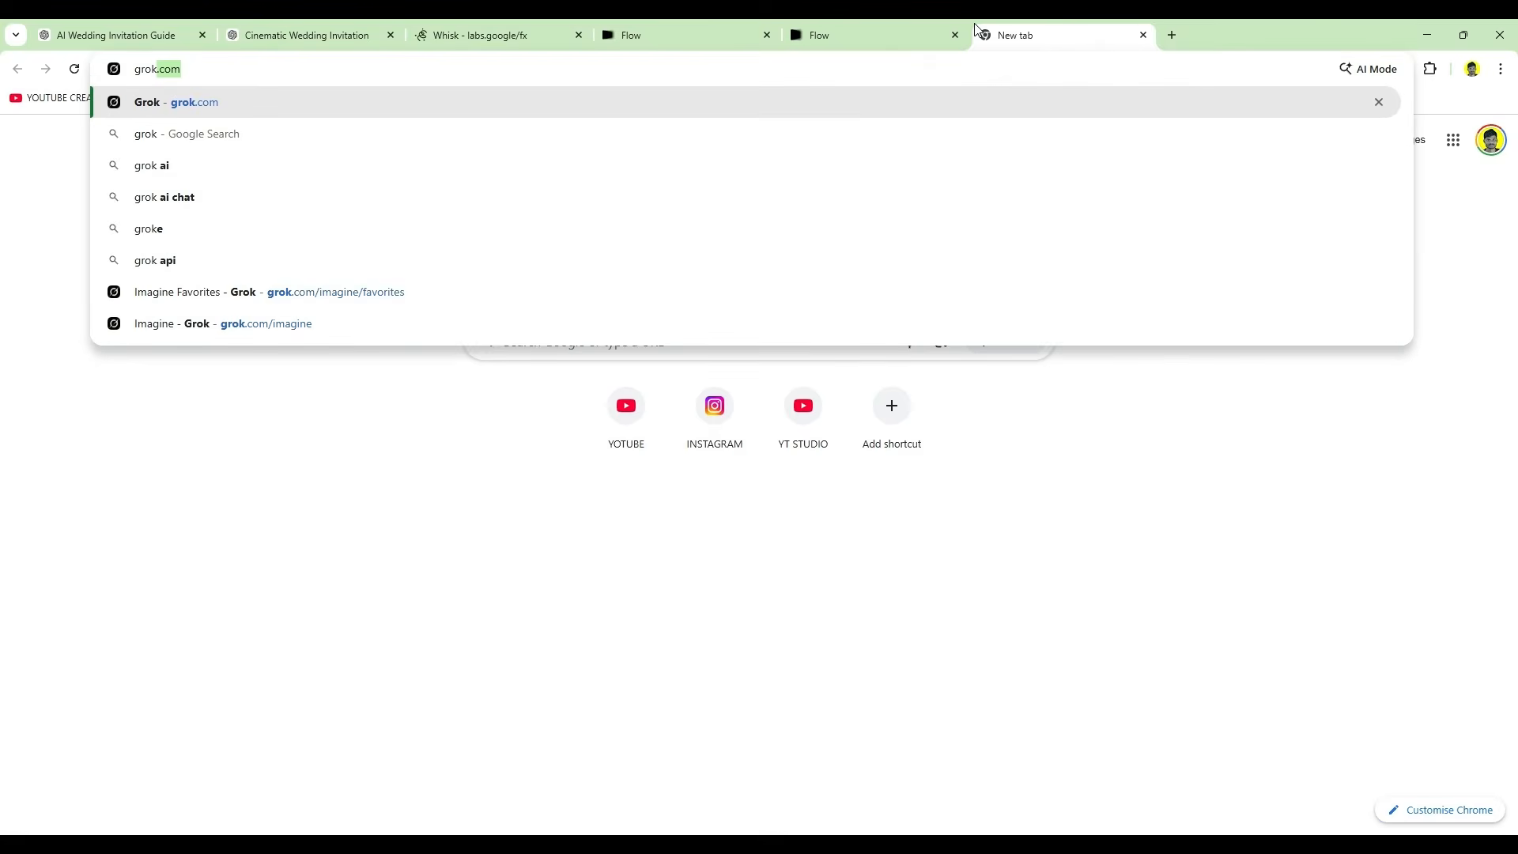
pyautogui.press('Return')
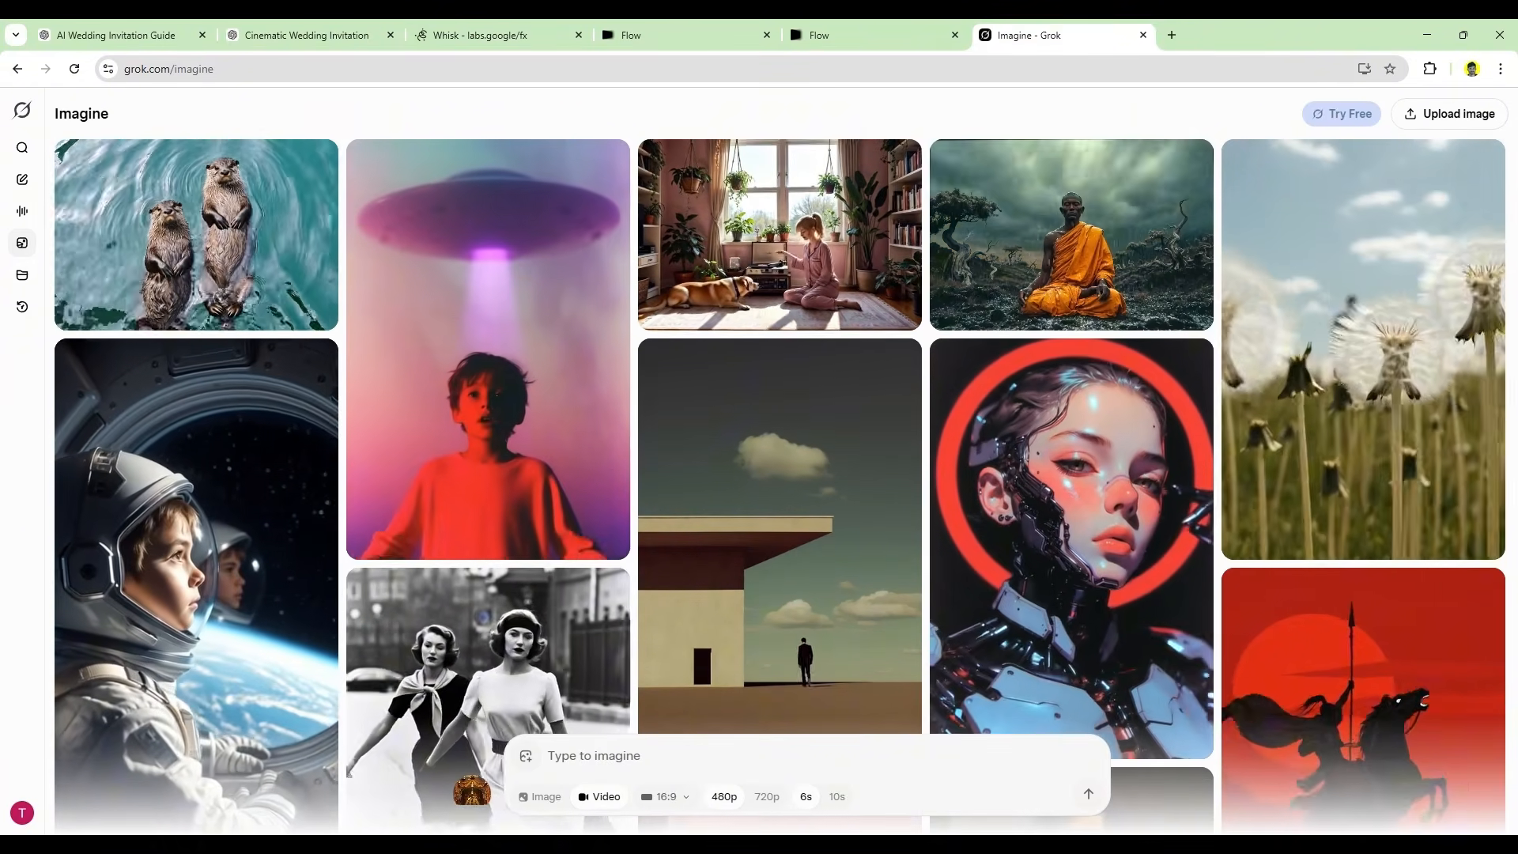
# Step: Copy the first temple image with marigold garlands and hanging bells from Whisk and paste it into Grok Imagine as the video's reference
pyautogui.click(476, 34)
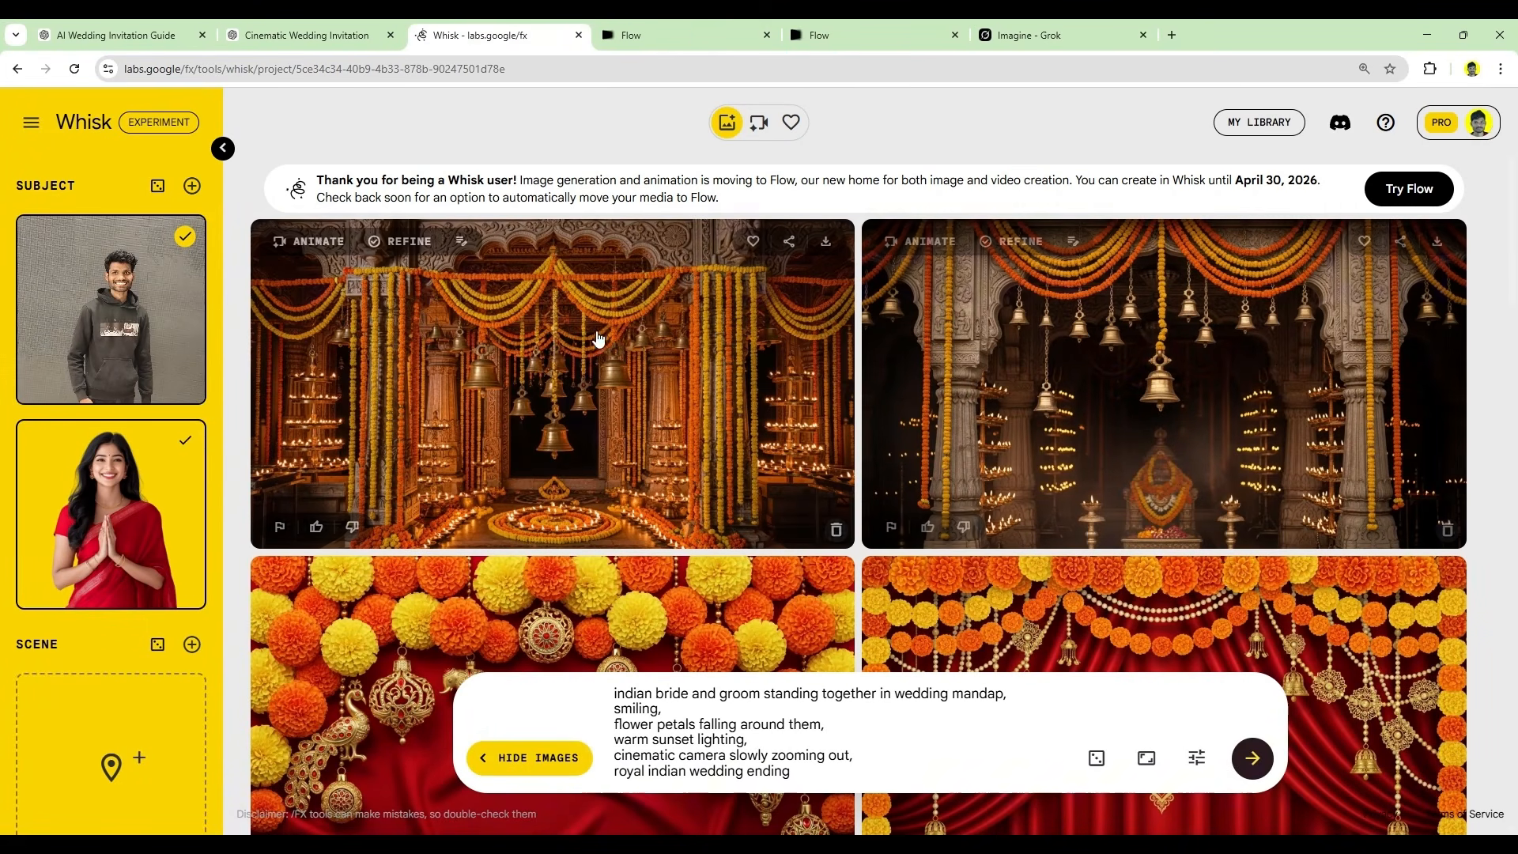
pyautogui.click(1032, 33)
pyautogui.click(570, 772)
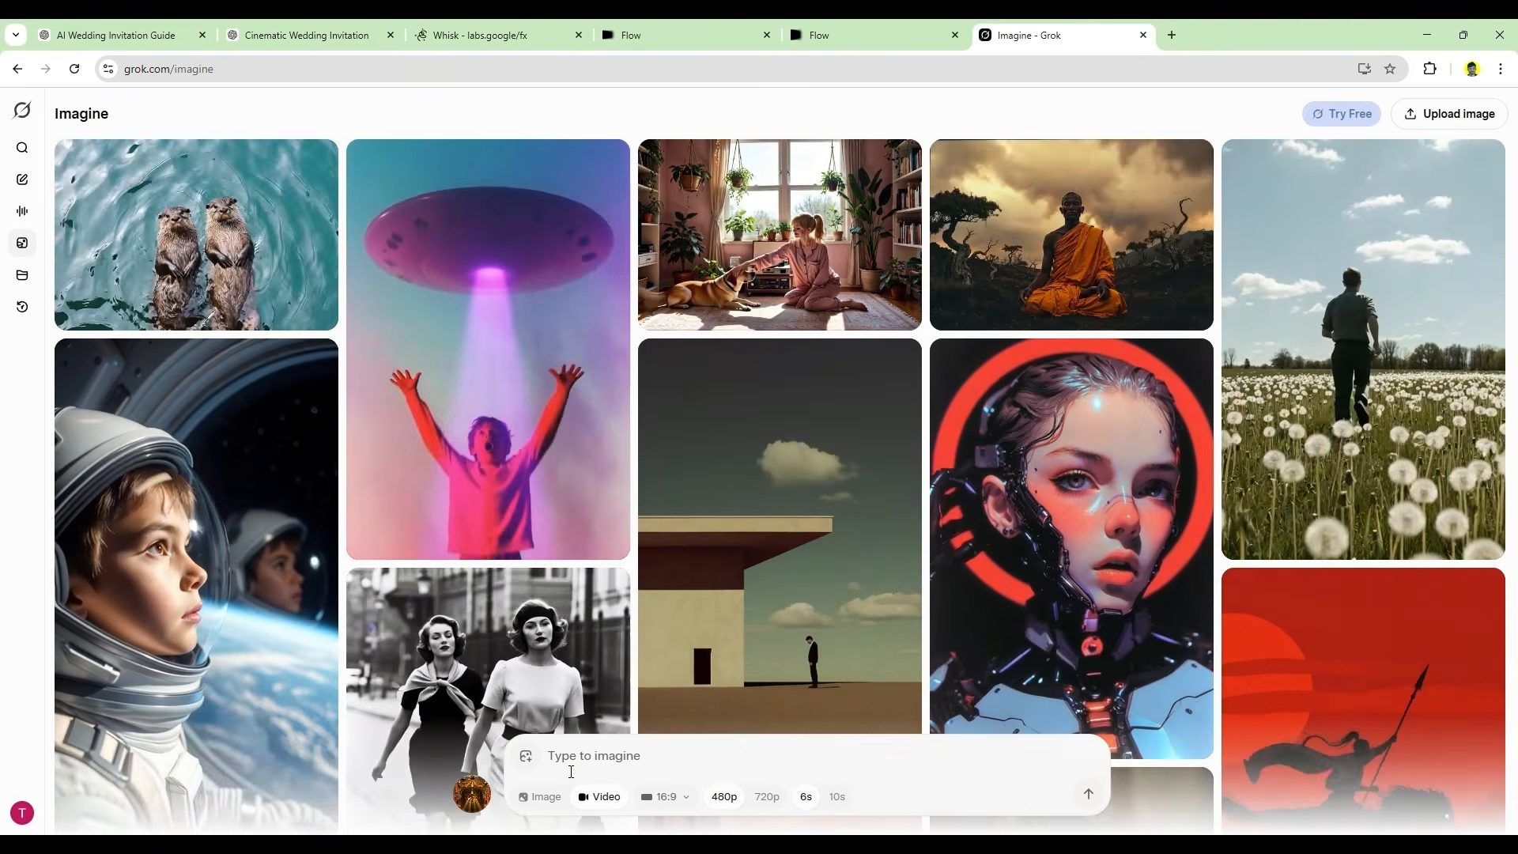
pyautogui.hotkey('ctrl', 'v')
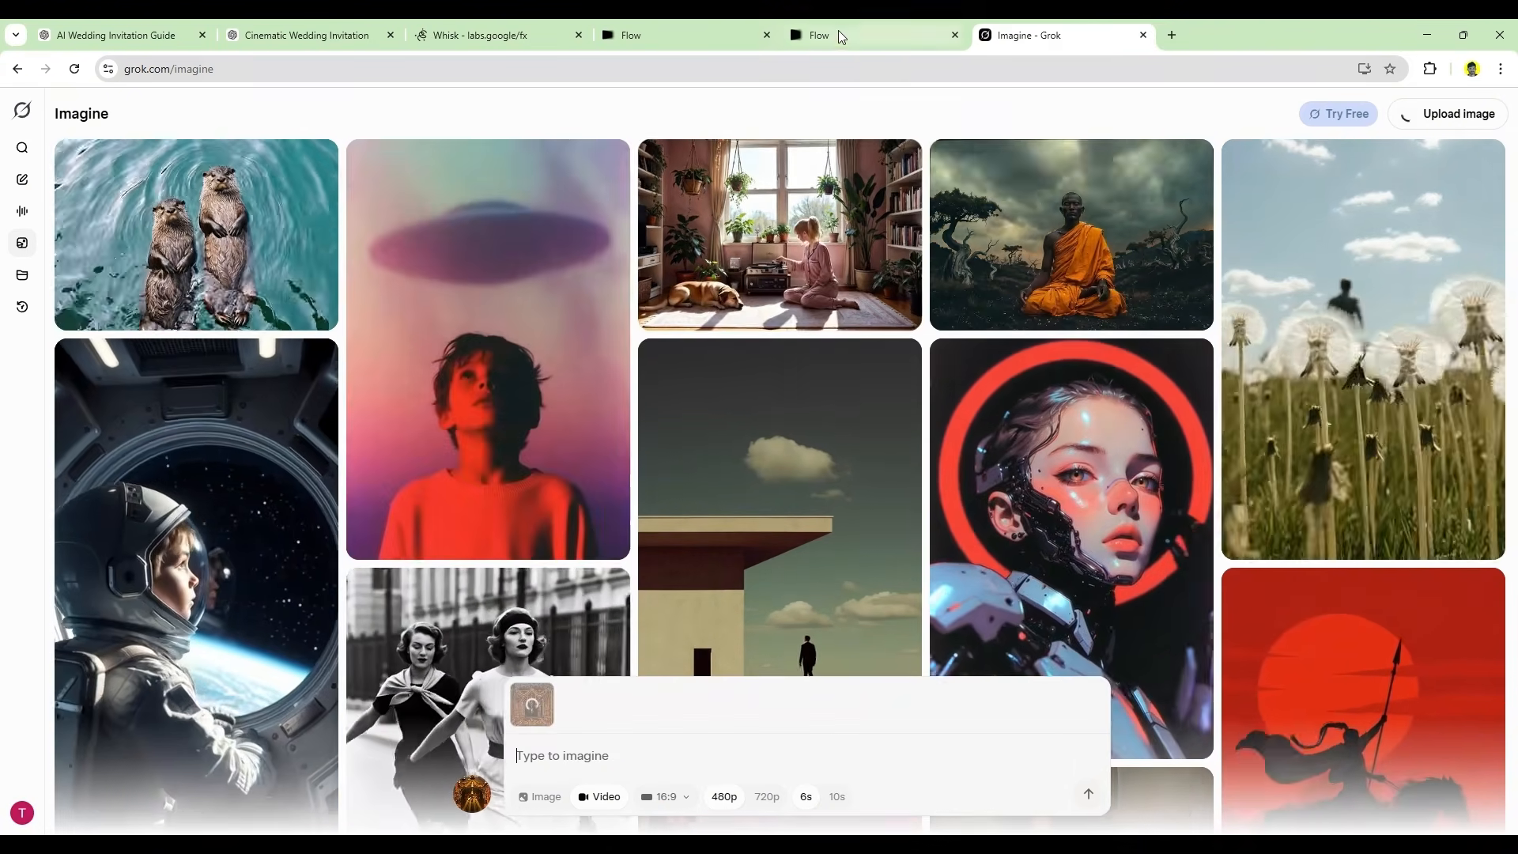
pyautogui.click(838, 33)
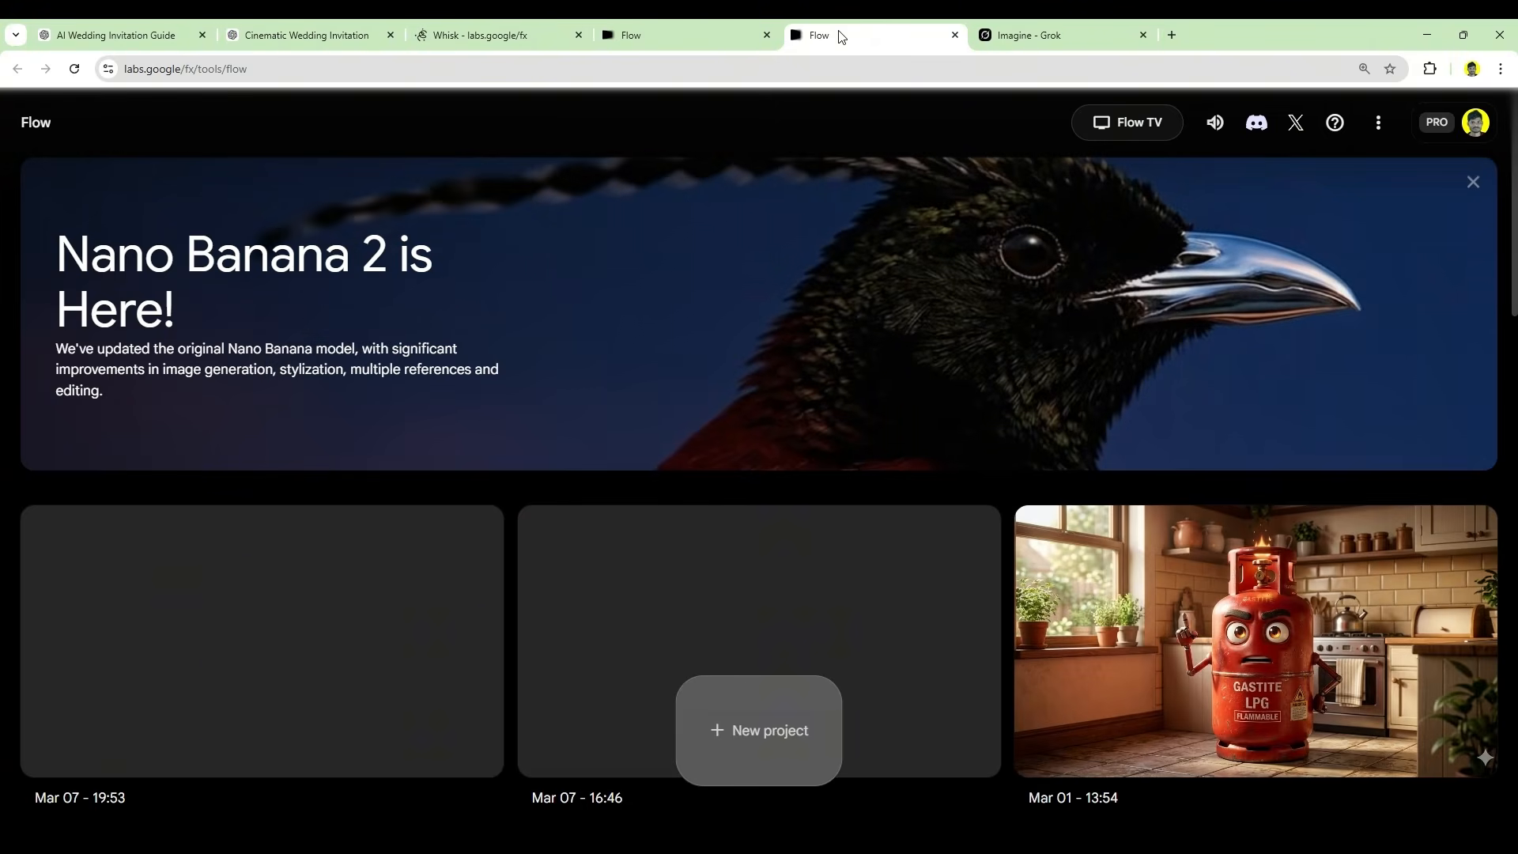
pyautogui.click(496, 30)
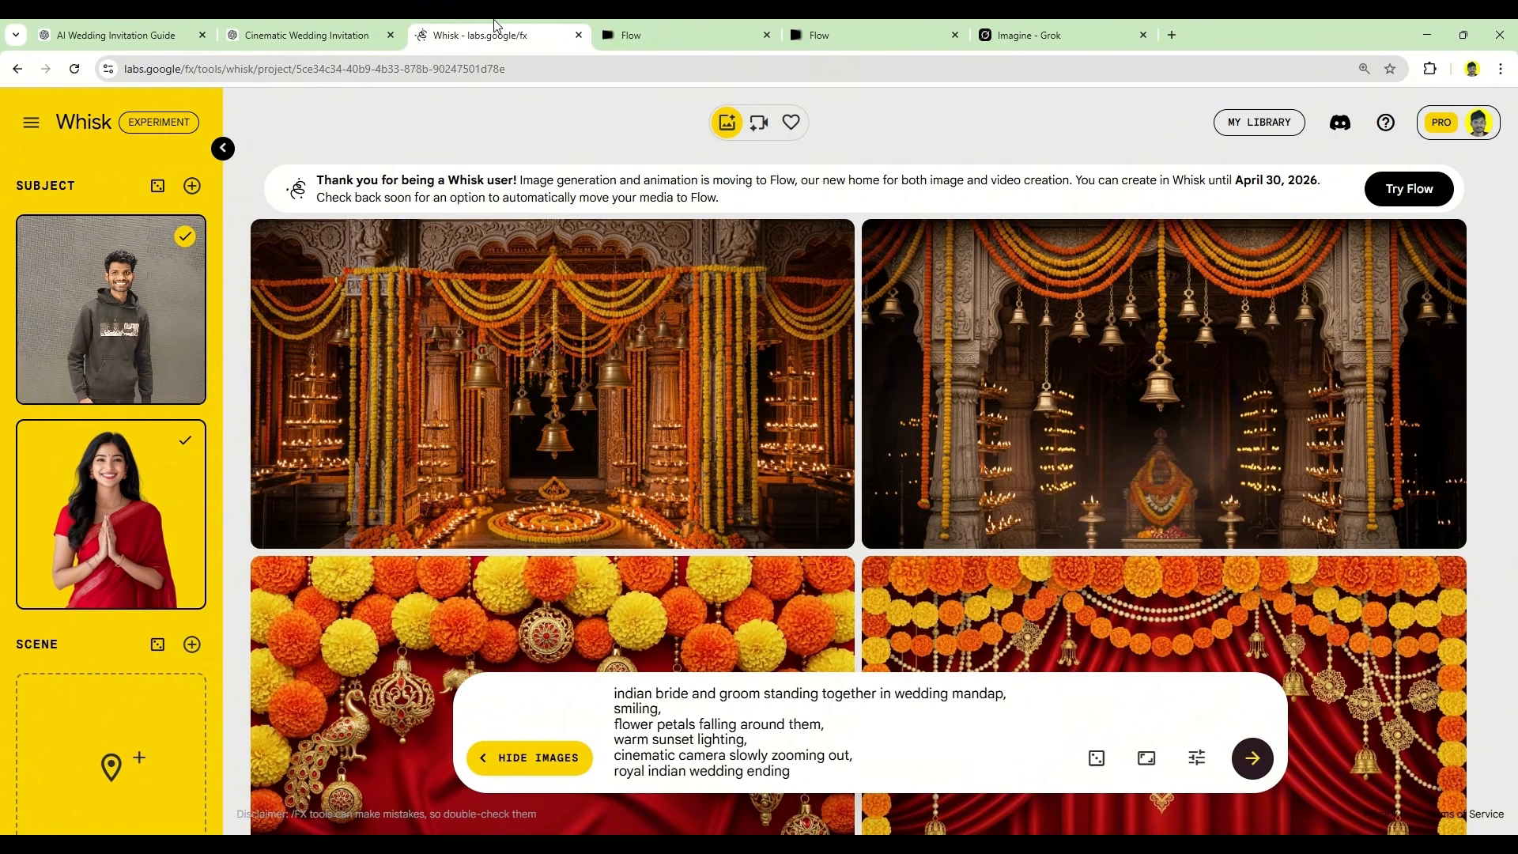
pyautogui.click(1067, 26)
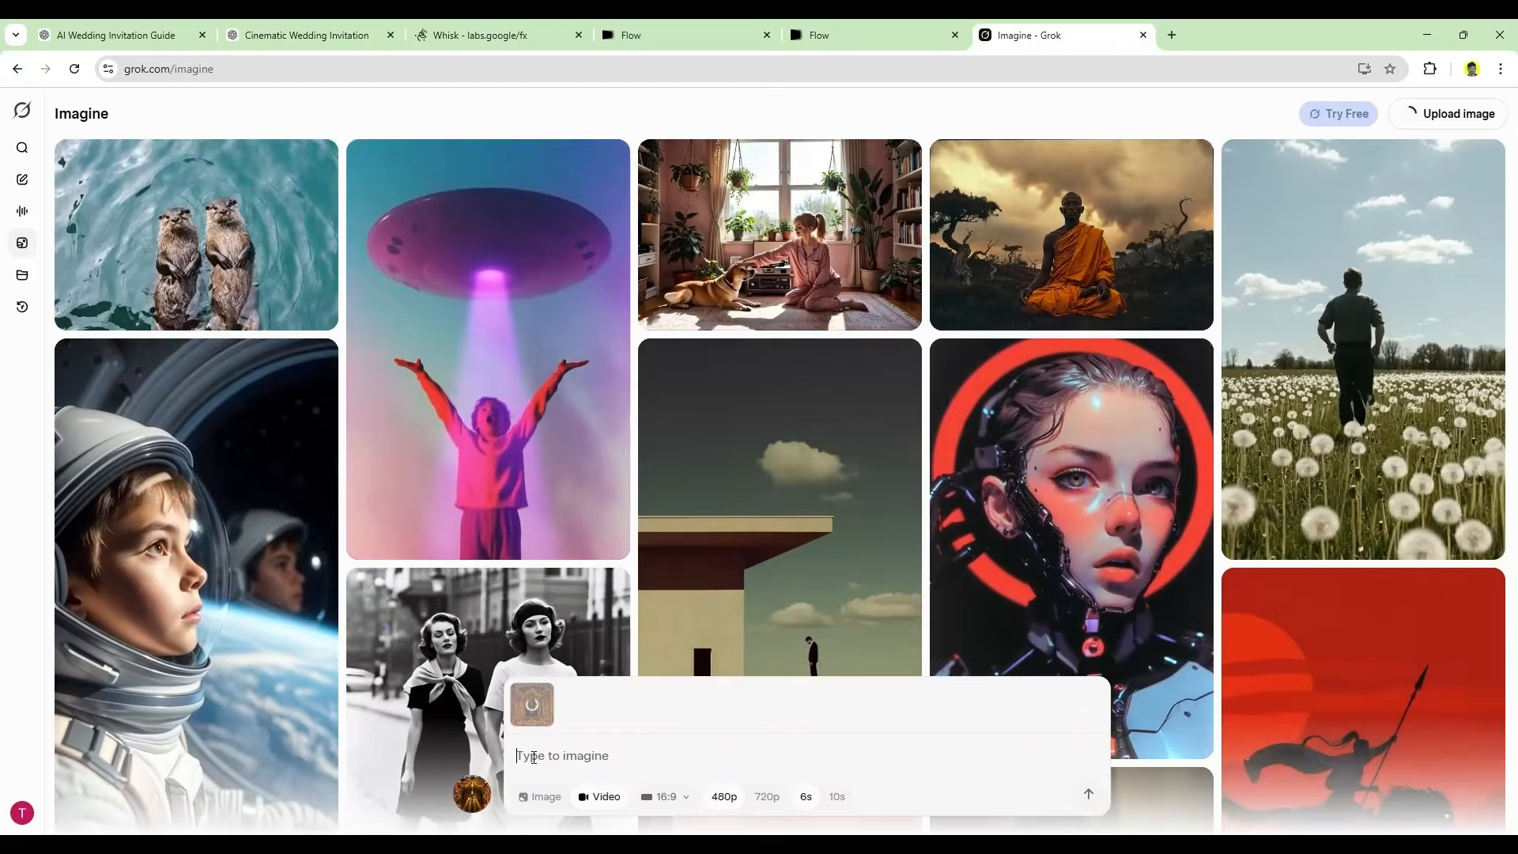
pyautogui.click(340, 32)
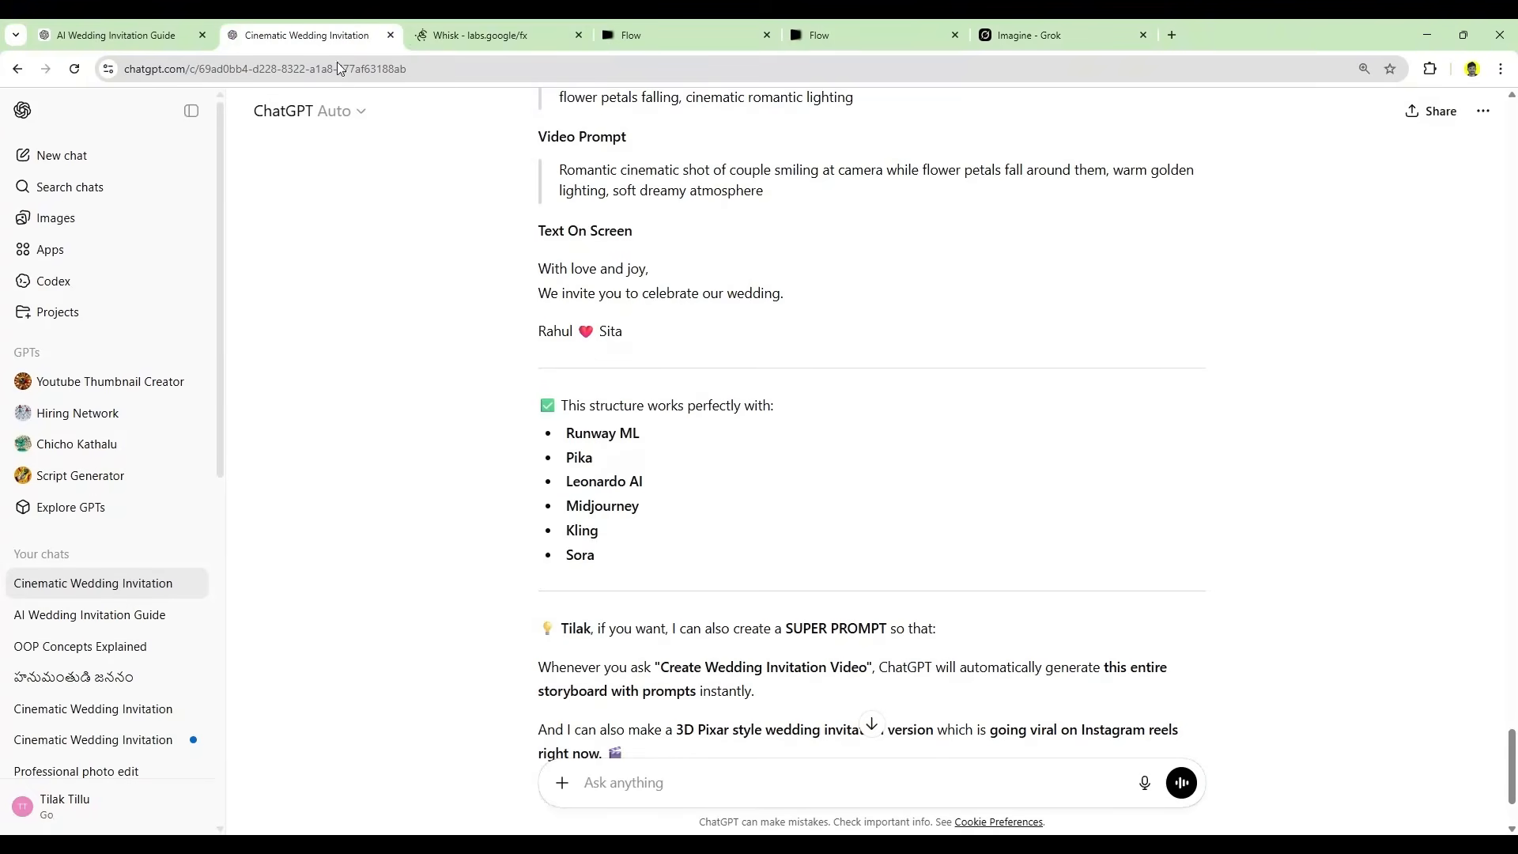
pyautogui.click(501, 42)
pyautogui.scroll(-5, 597, 477)
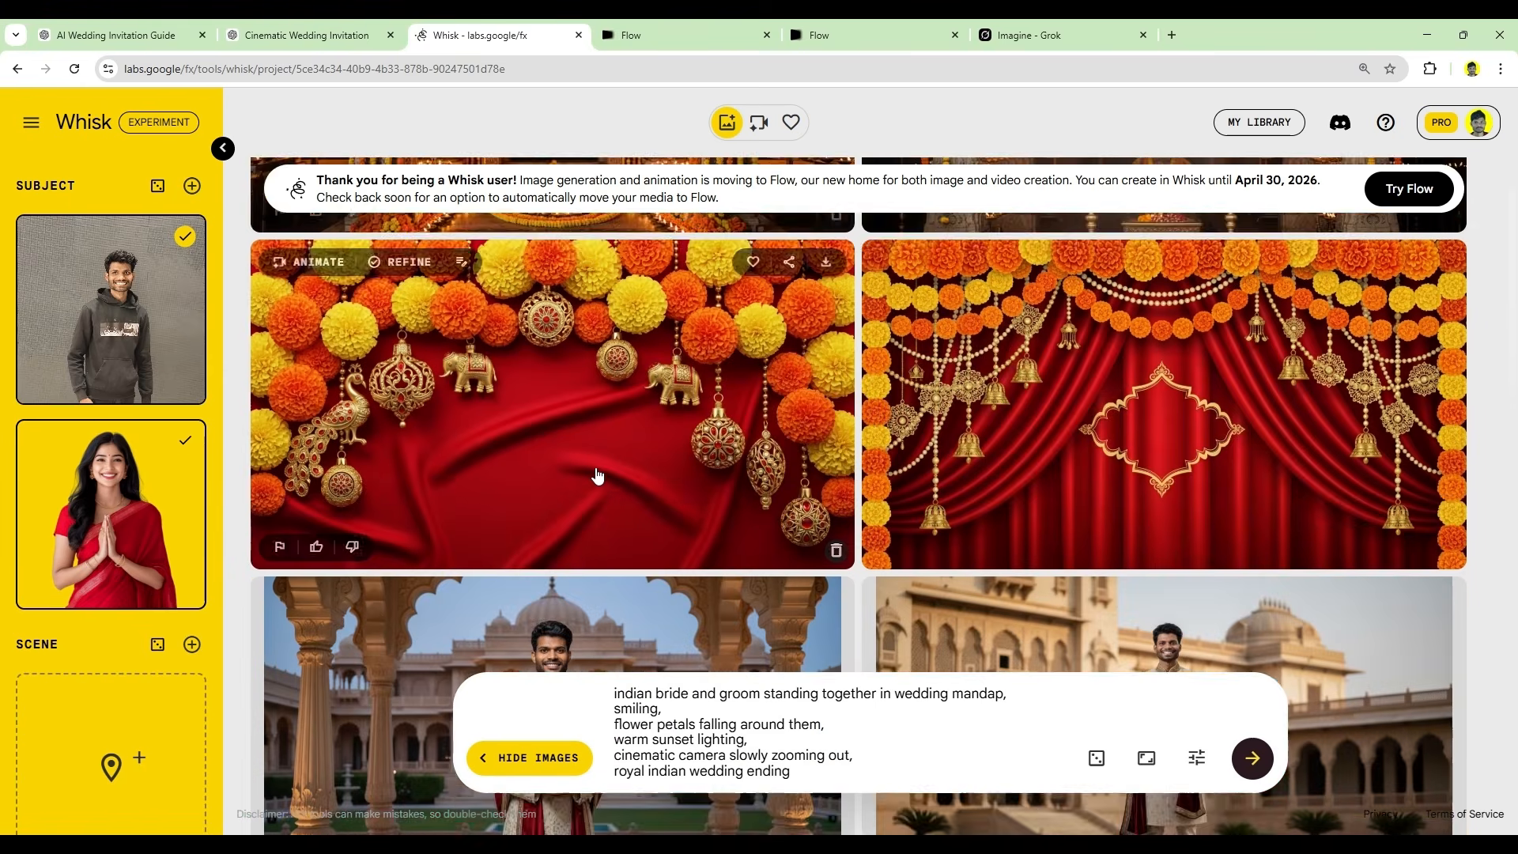
pyautogui.scroll(3, 597, 475)
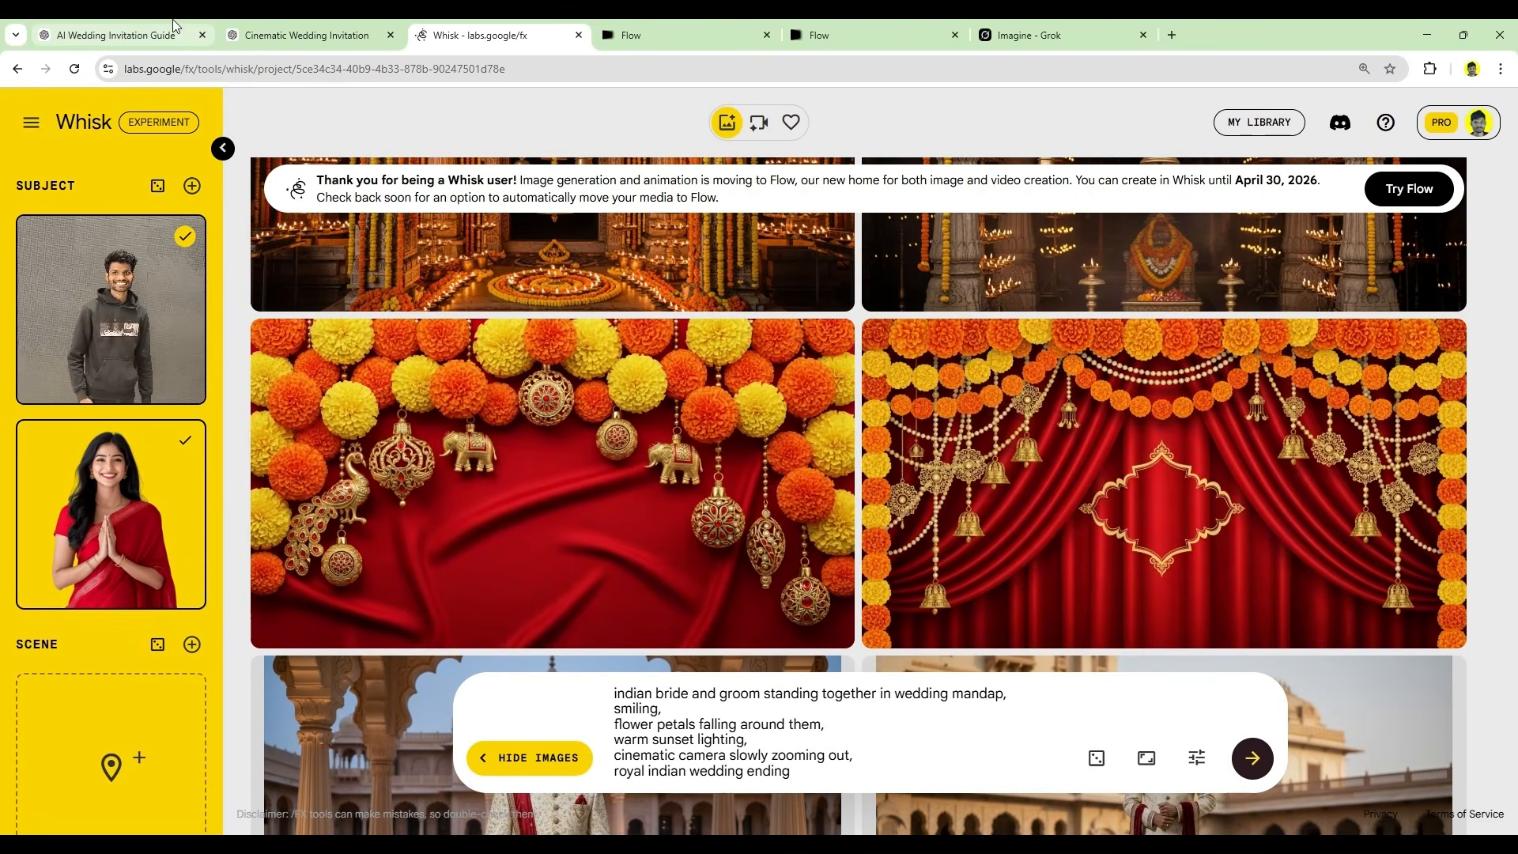
# Step: Copy the full Scene 1 – Temple Opening video prompt from the AI Wedding Invitation Guide chat
pyautogui.click(118, 35)
pyautogui.scroll(20, 559, 519)
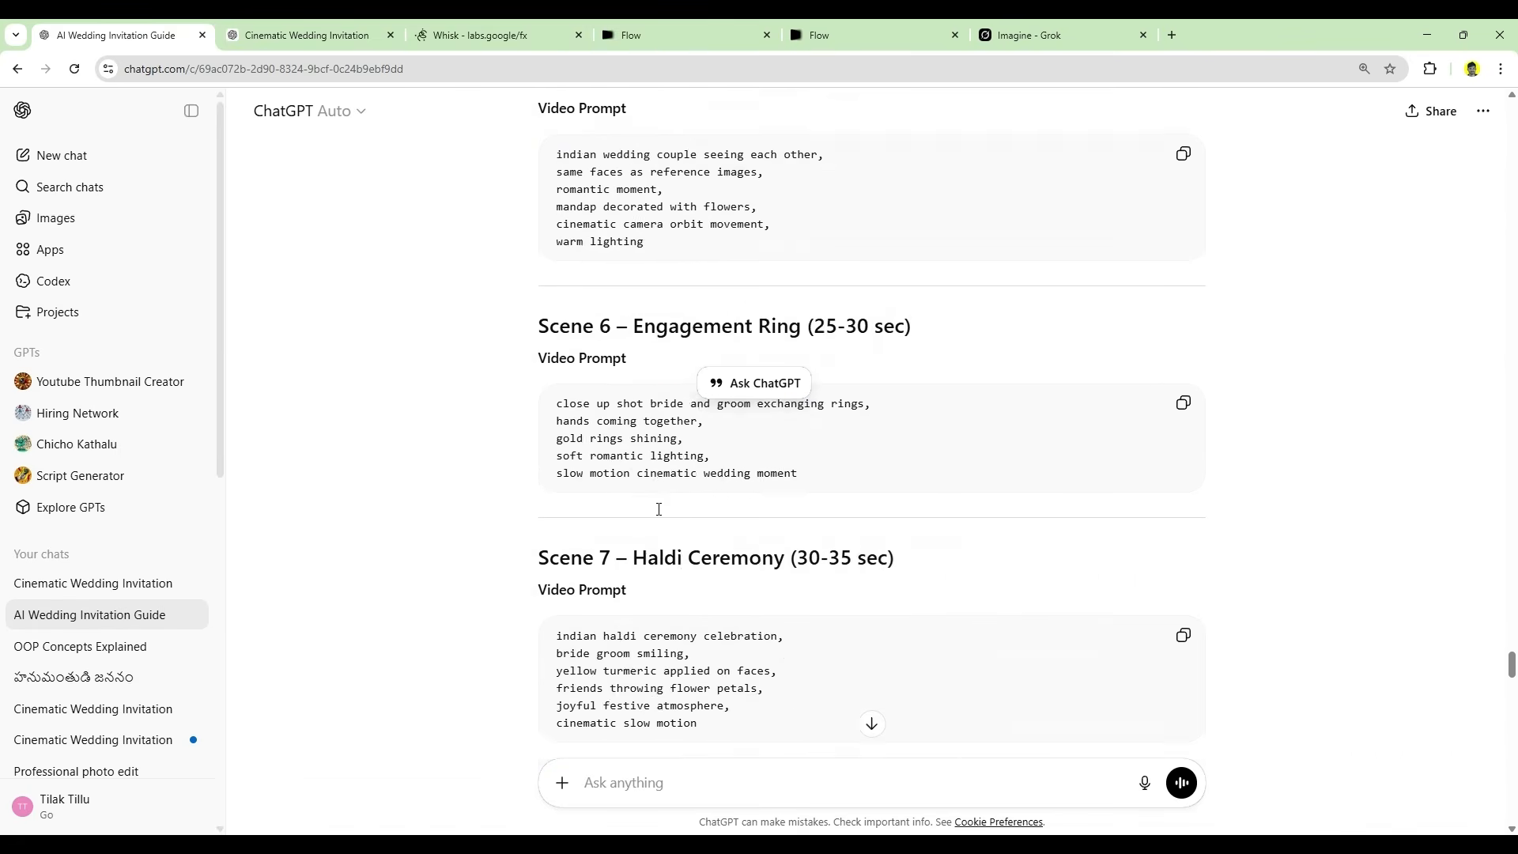
pyautogui.scroll(20, 658, 510)
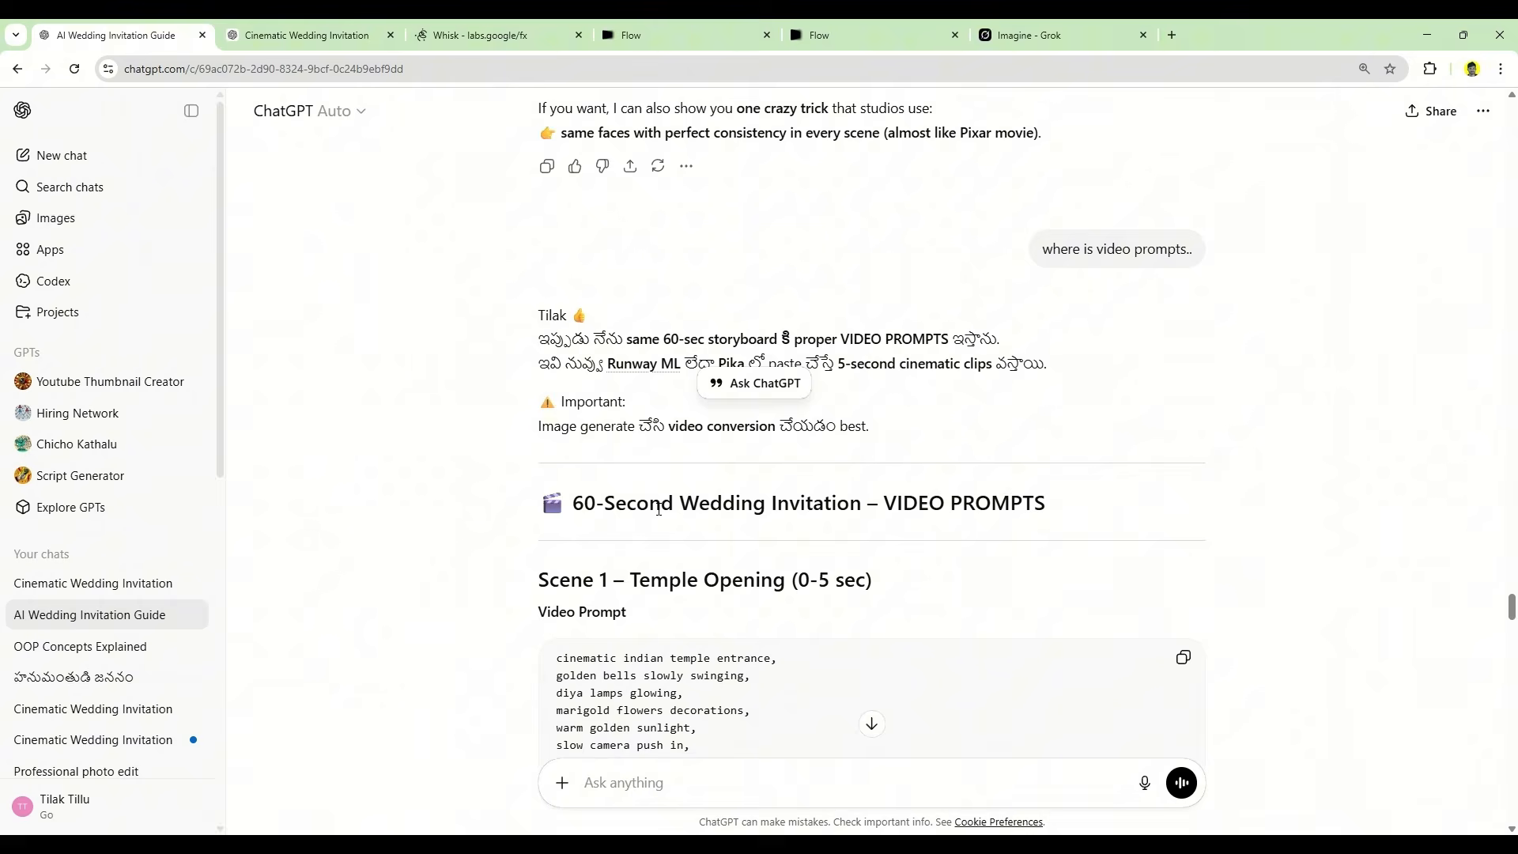
pyautogui.moveTo(614, 443); pyautogui.dragTo(698, 455)
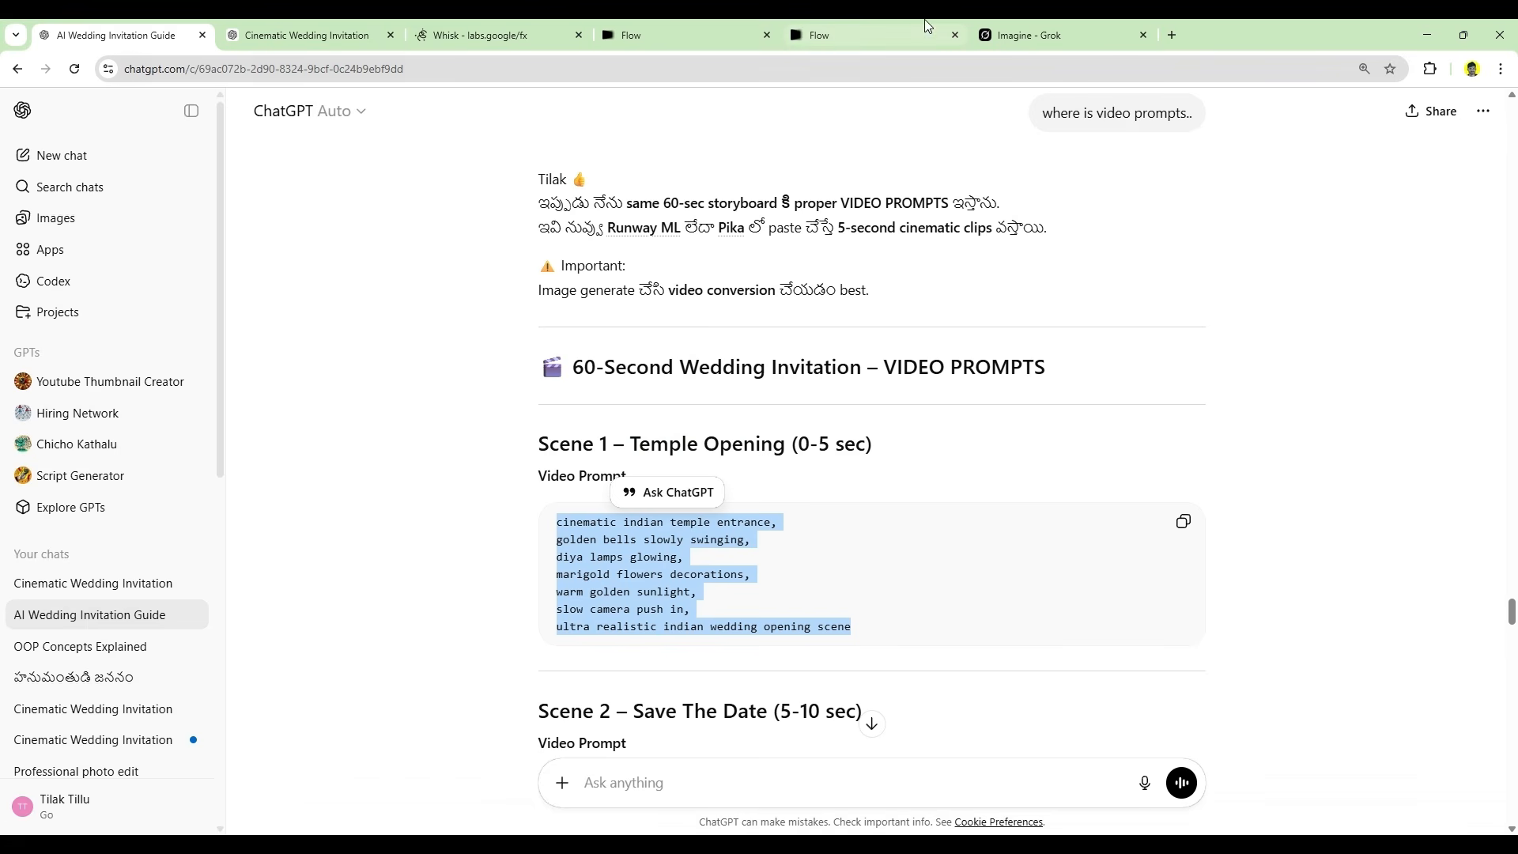
# Step: In Grok Imagine, add the copied Scene 1 temple prompt to the attached image and generate the video
pyautogui.click(1121, 26)
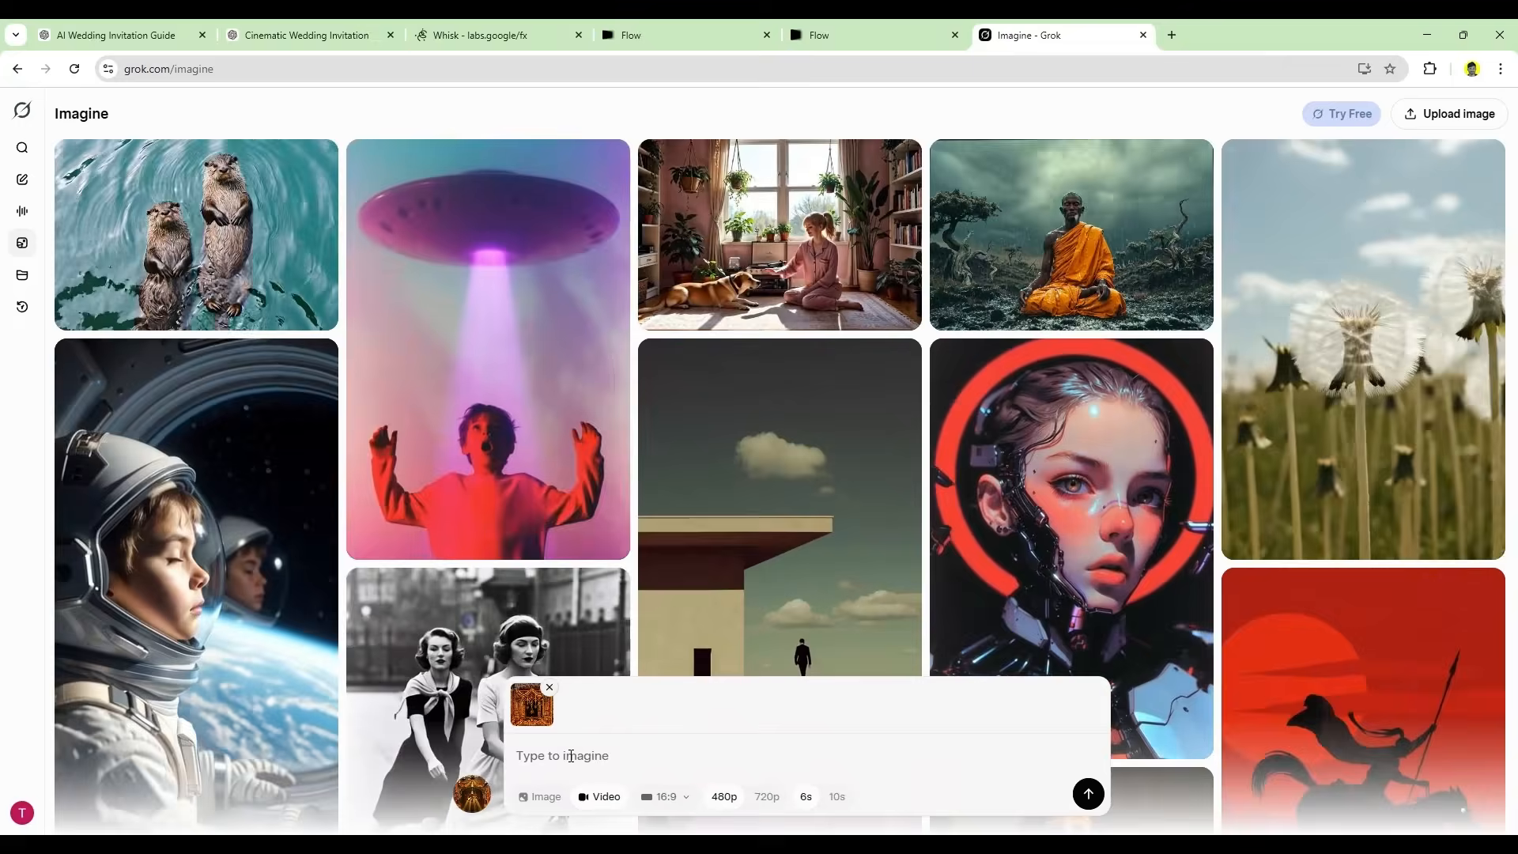
pyautogui.write('cinematic indian temple entrance, golden bells slowly swinging, diya lamps glowing, marigold flowers decorations, warm golden sunlight, slow camera push in, ultra realistic indian wedding opening scene')
pyautogui.scroll(1, 589, 763)
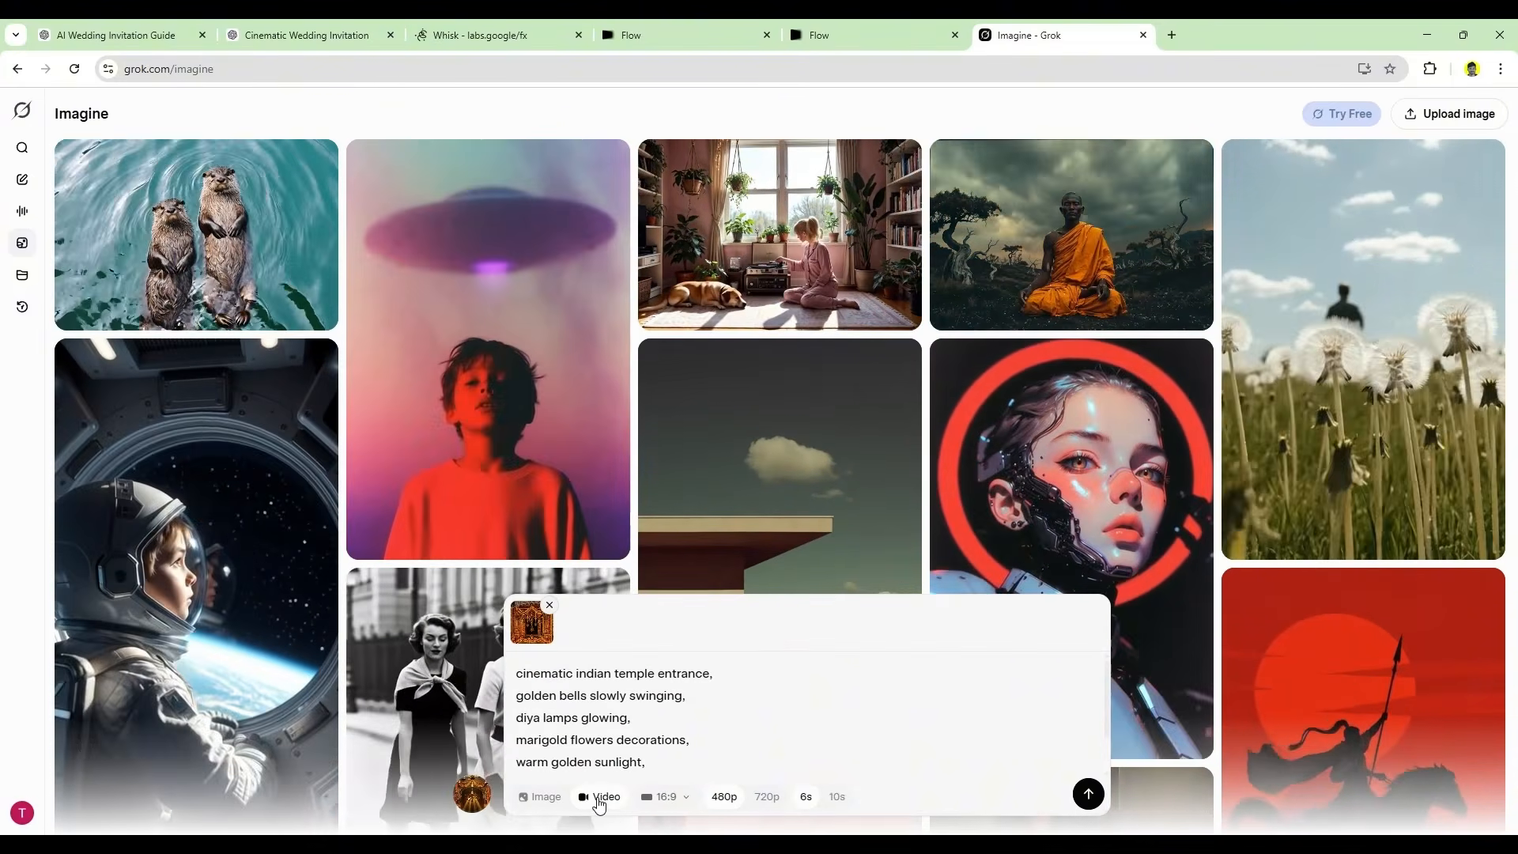
pyautogui.click(1088, 793)
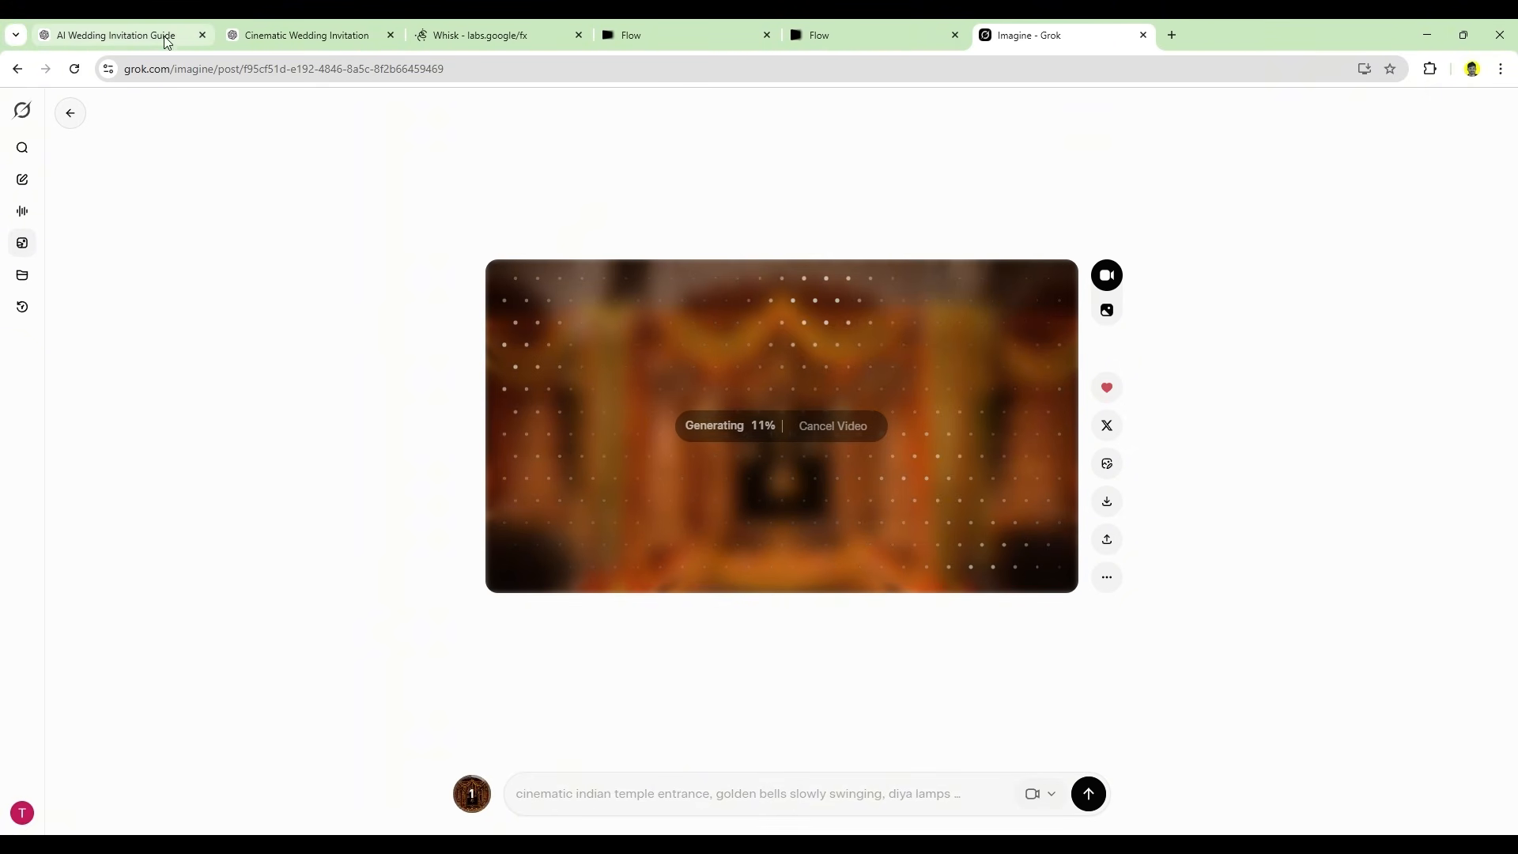
# Step: Look through the generated scene images in Whisk and return to Grok to watch the temple opening video
pyautogui.click(92, 19)
pyautogui.click(483, 35)
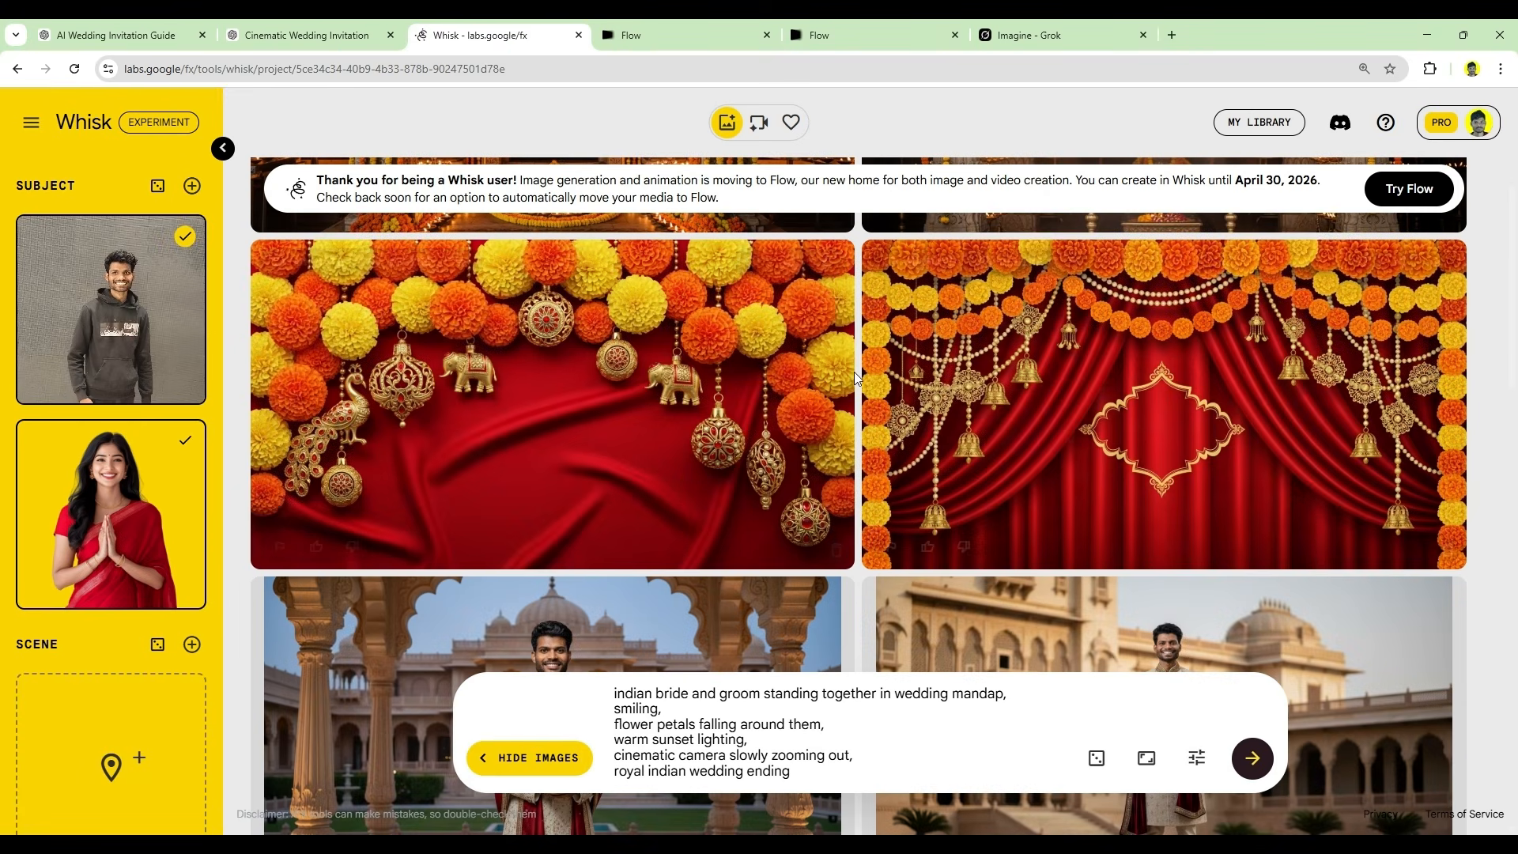
pyautogui.scroll(-2, 762, 502)
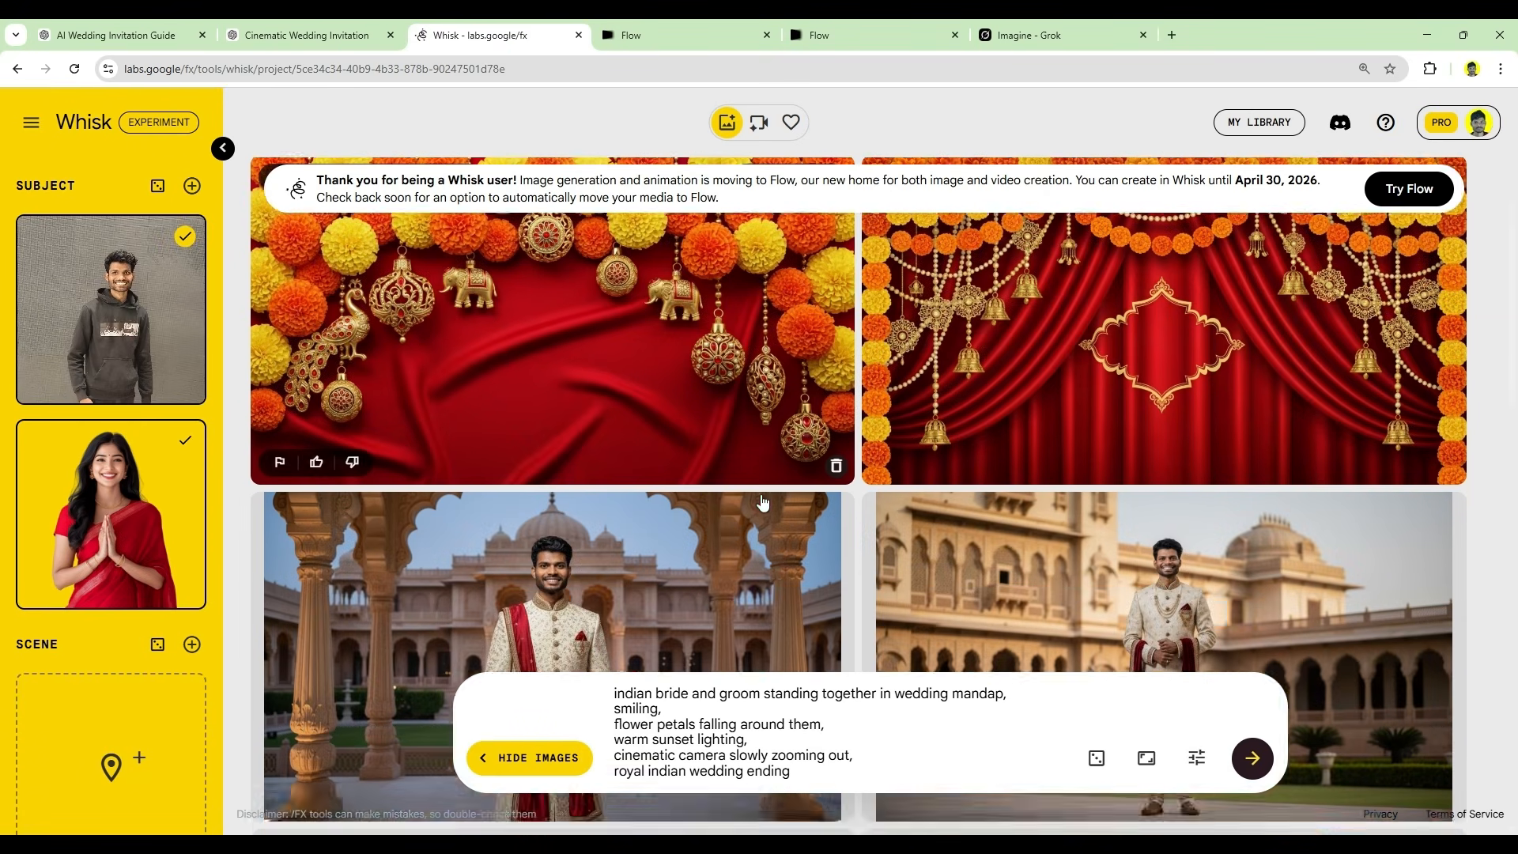
pyautogui.scroll(-8, 524, 577)
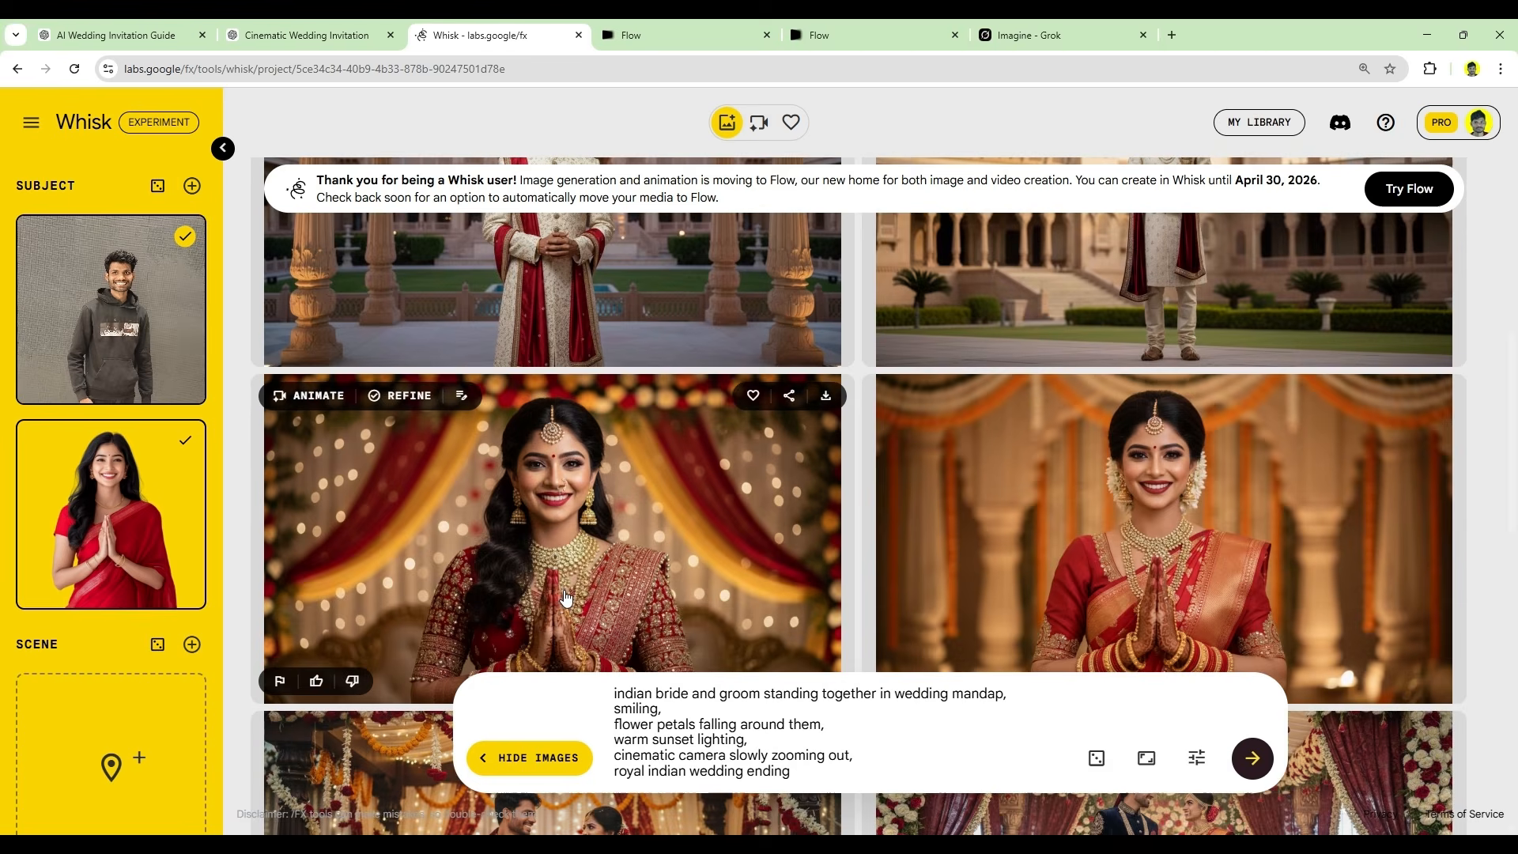
pyautogui.scroll(-9, 682, 619)
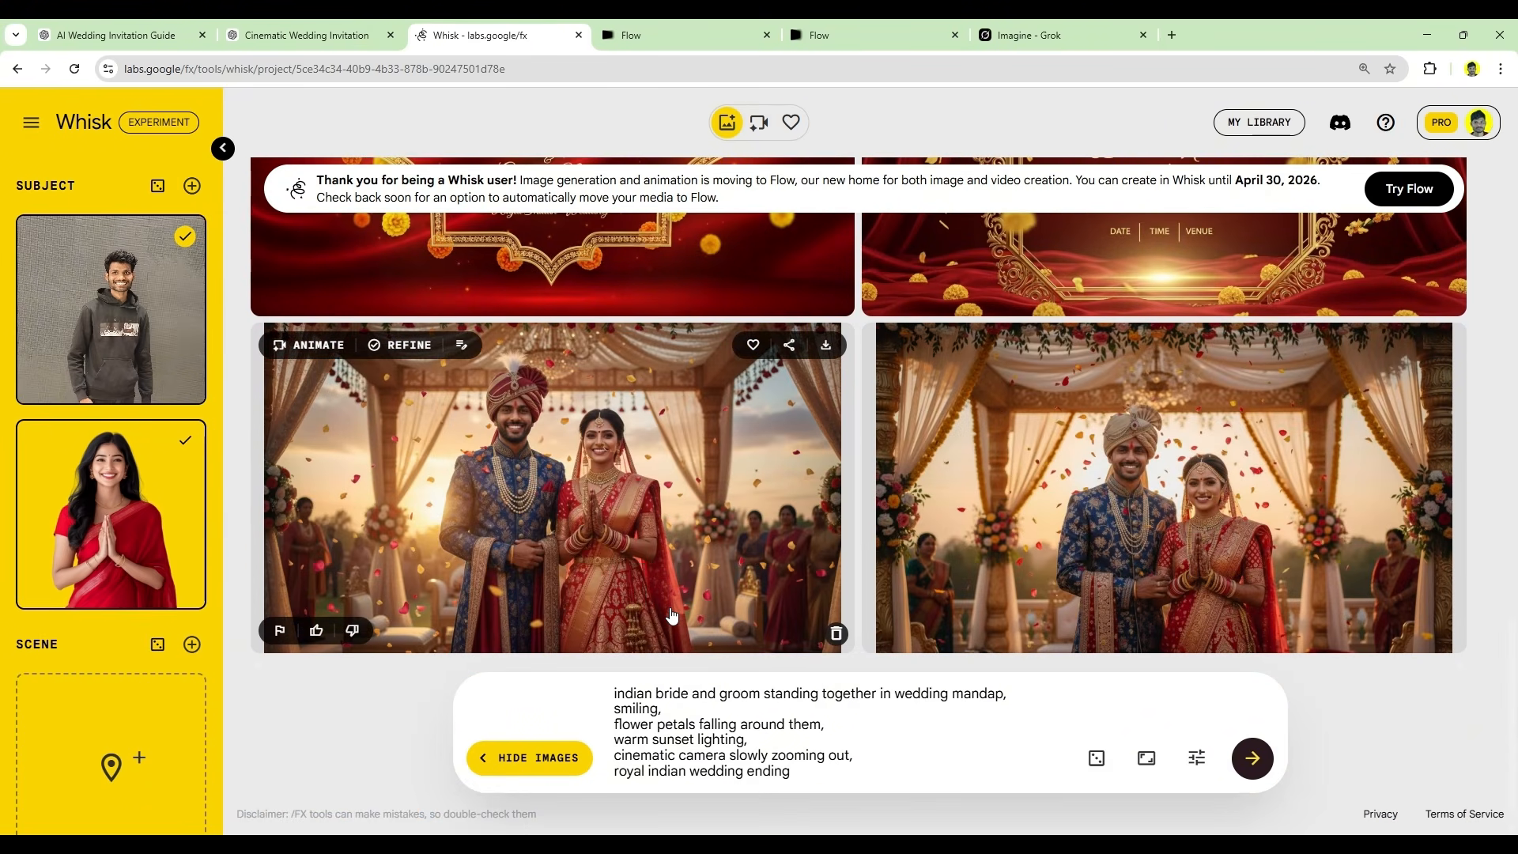
pyautogui.click(1049, 34)
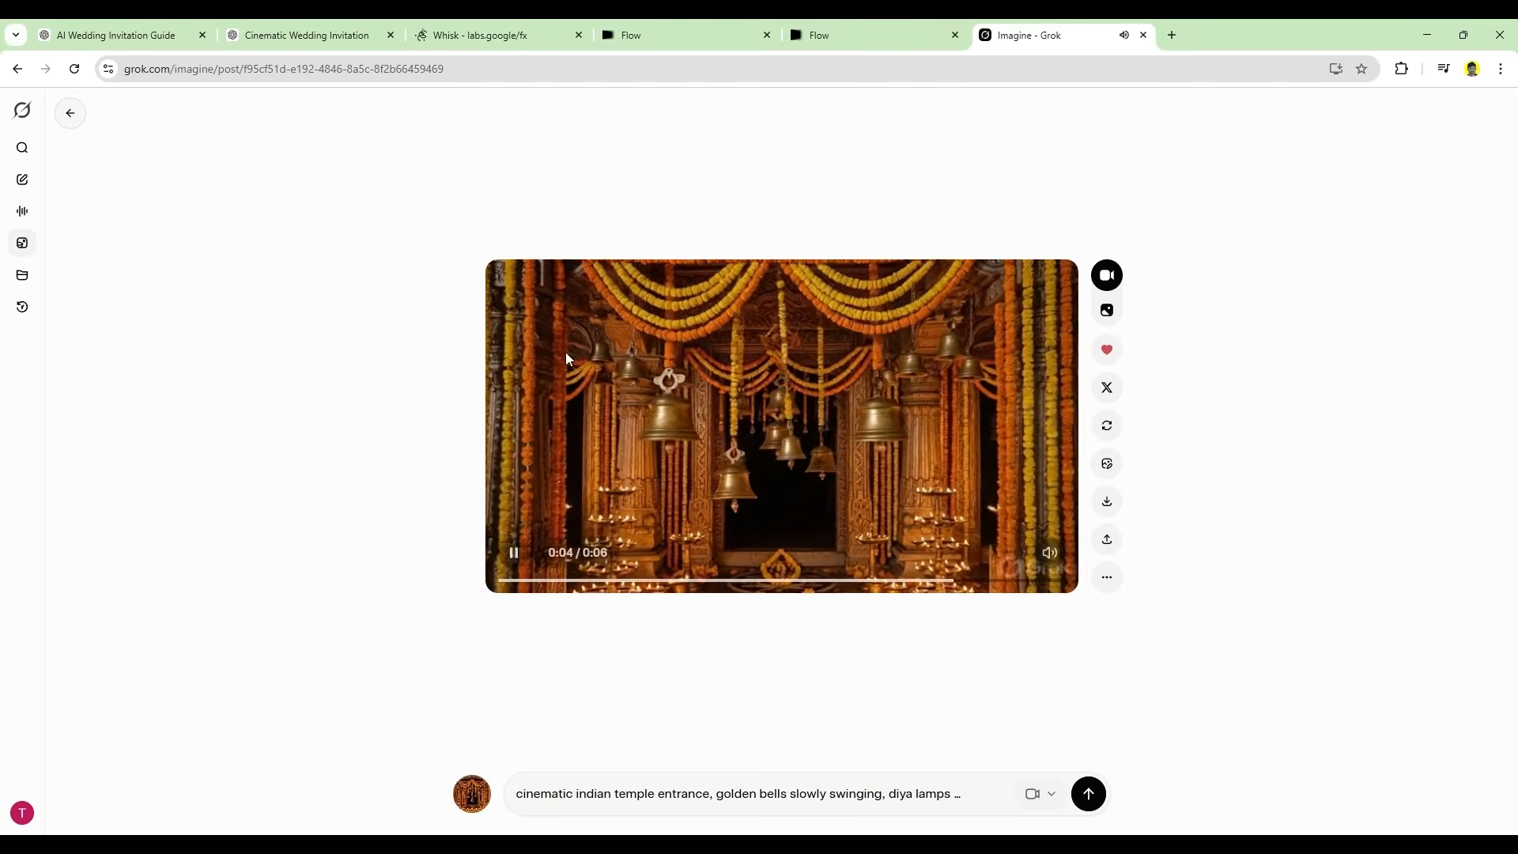
# Step: Open the saved Grok Imagine creations, watch the groom entry video in the palace courtyard and return to the saved collection
pyautogui.click(70, 113)
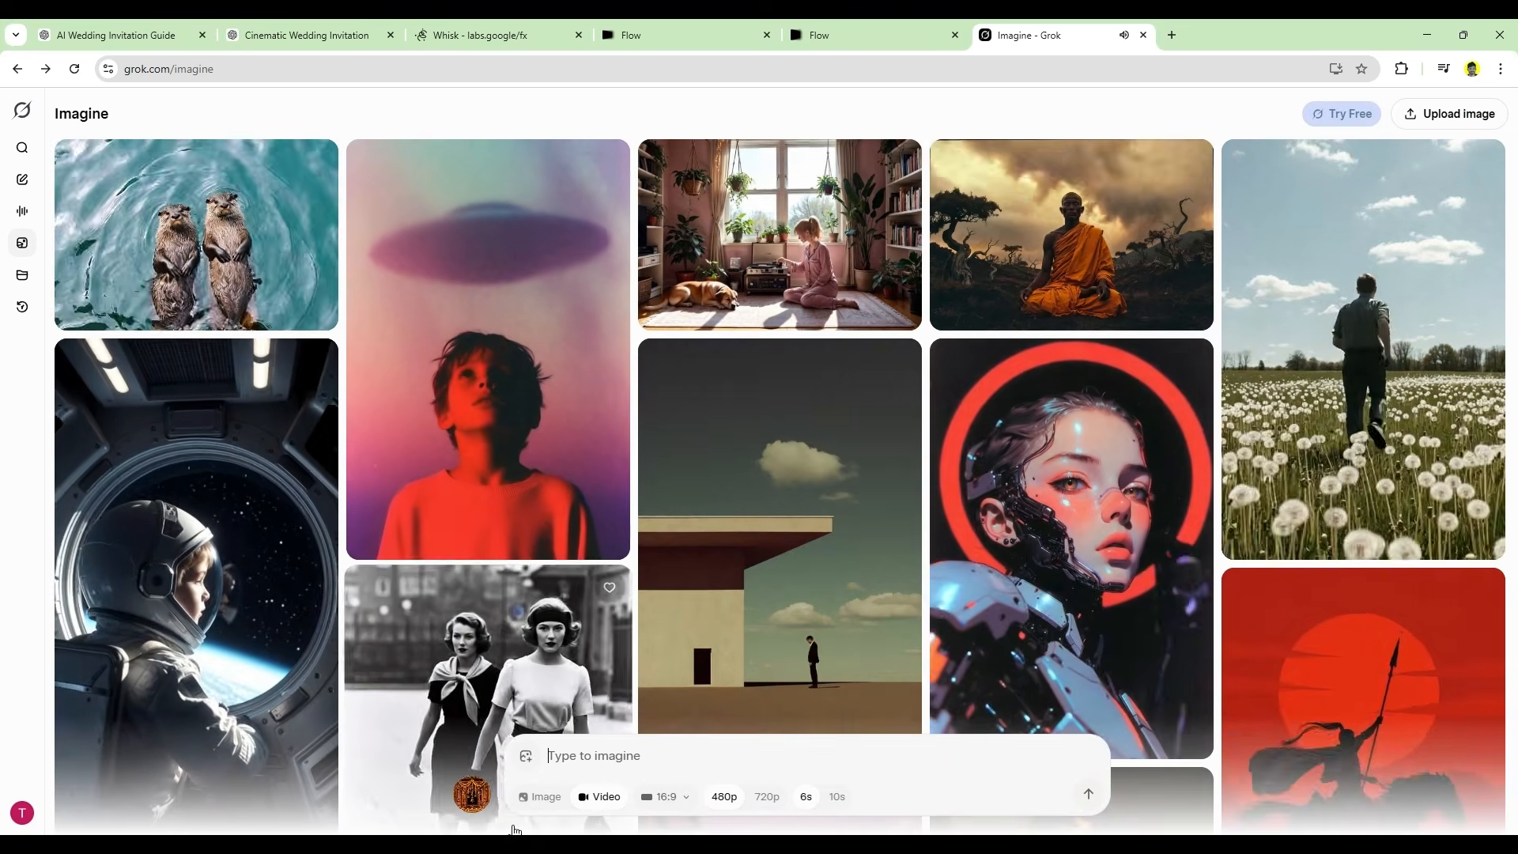
pyautogui.click(472, 793)
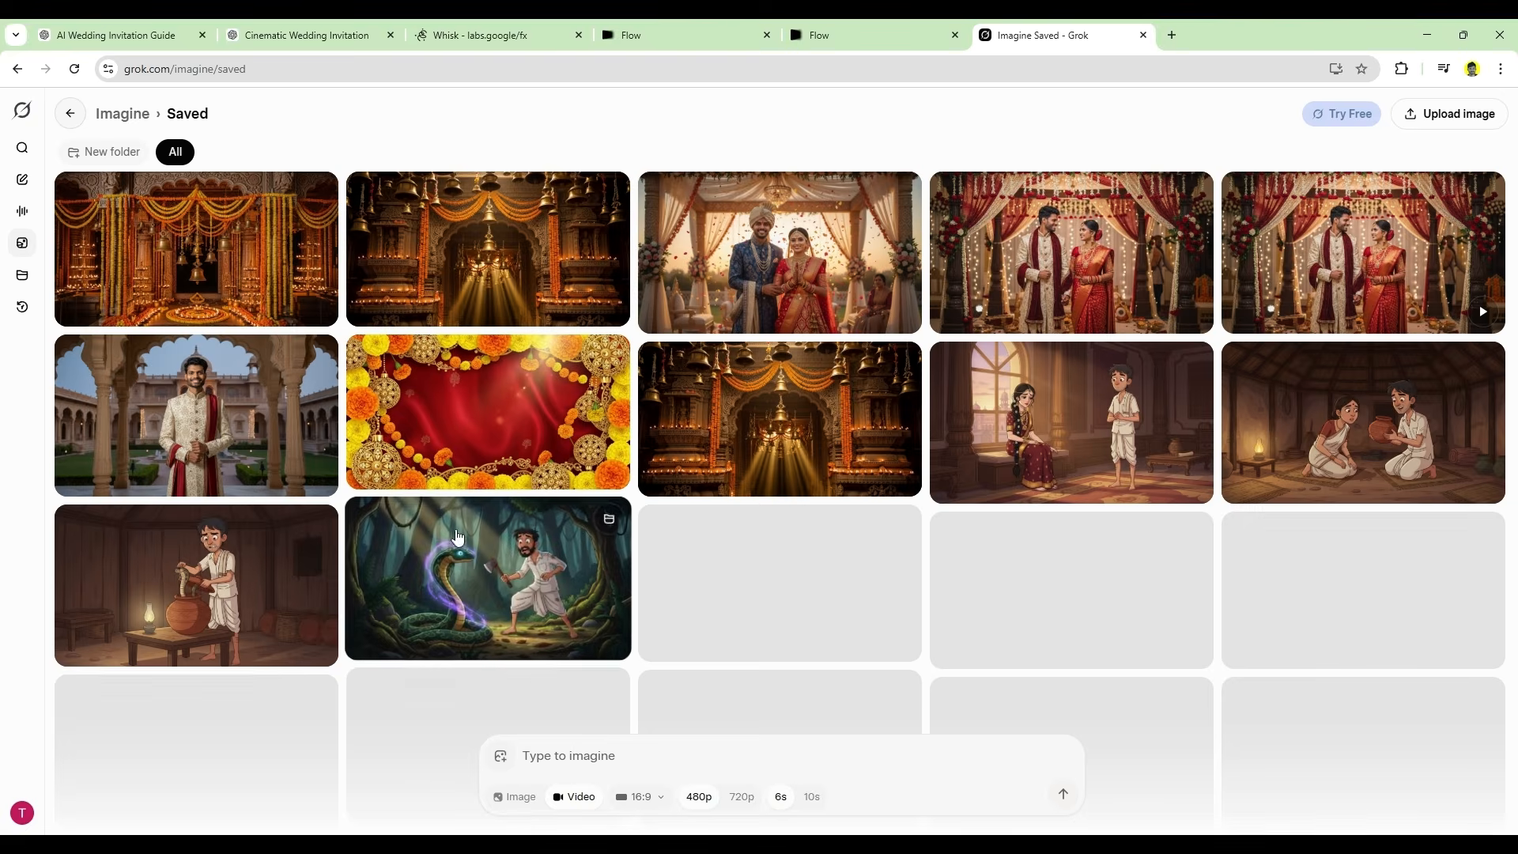
pyautogui.click(168, 413)
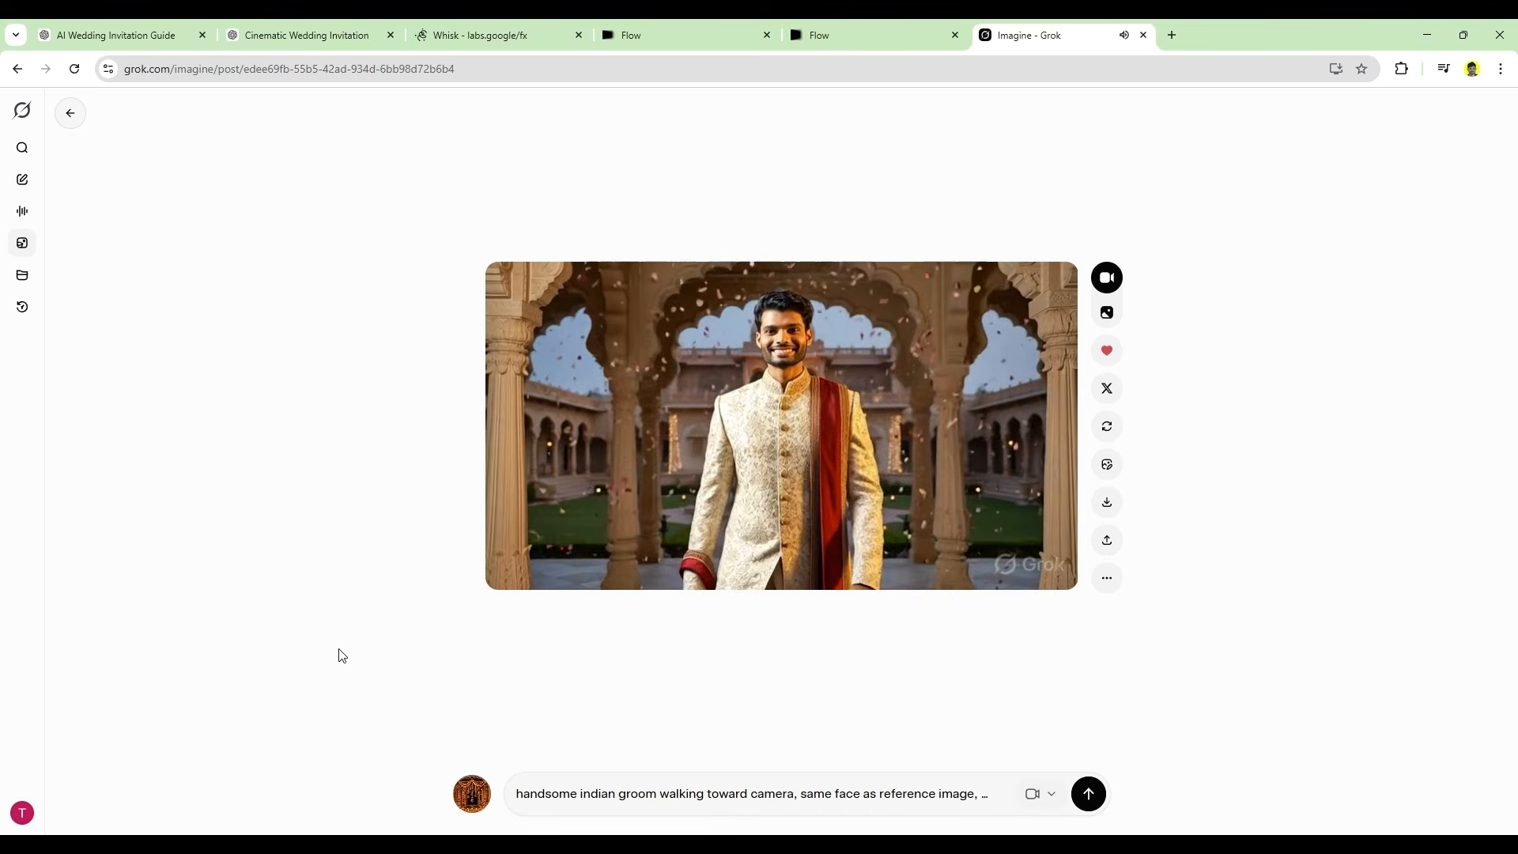
pyautogui.click(70, 113)
# Step: Look over the Whisk wedding images, the Flow home page and the Scene 2 and Scene 3 video prompts in ChatGPT, and return to Grok
pyautogui.click(533, 28)
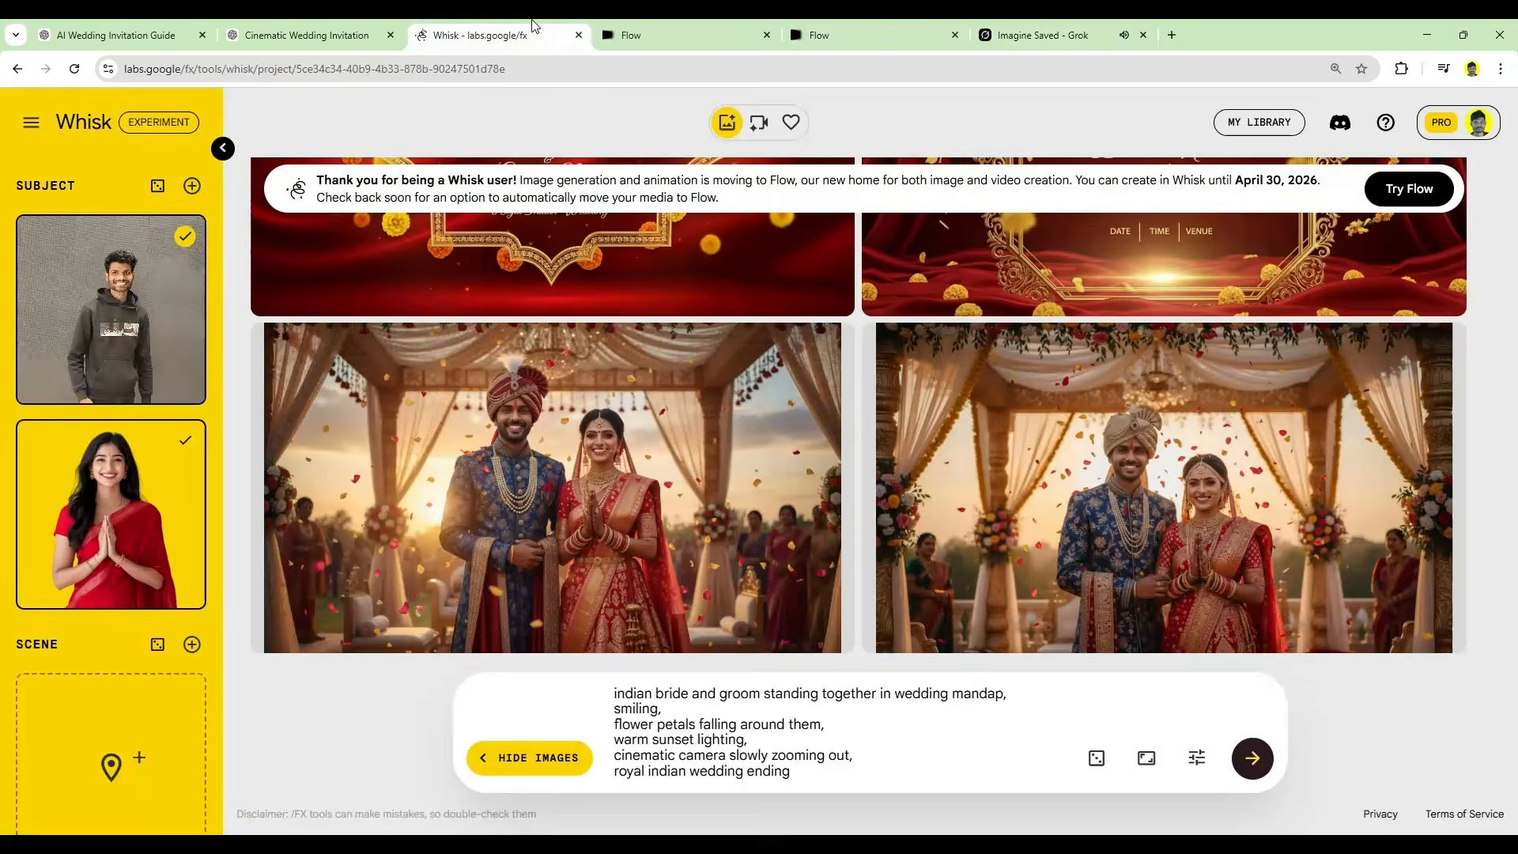
pyautogui.click(893, 35)
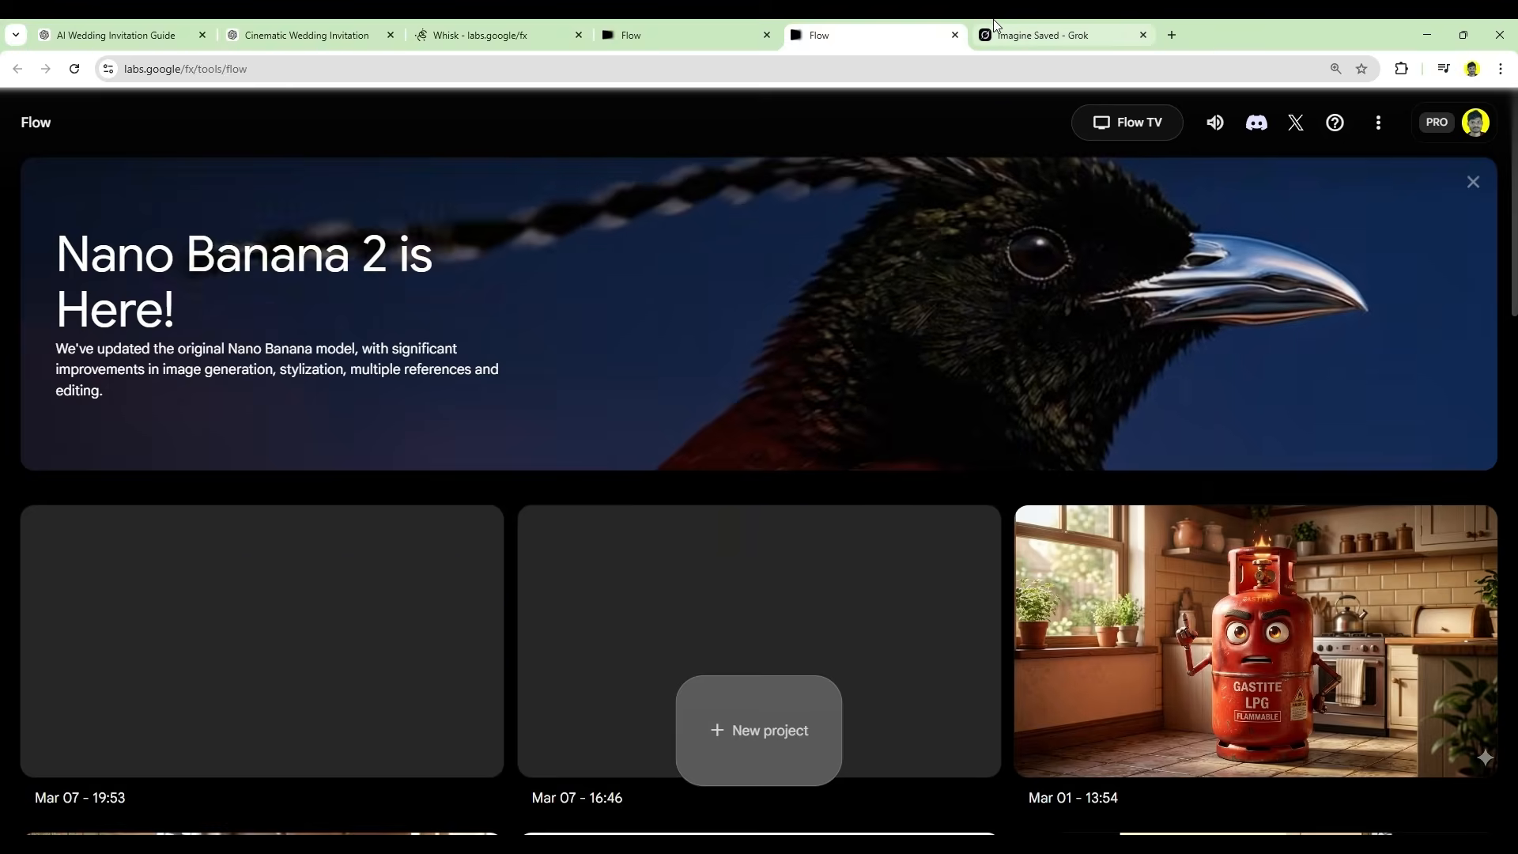
pyautogui.click(993, 26)
pyautogui.click(126, 32)
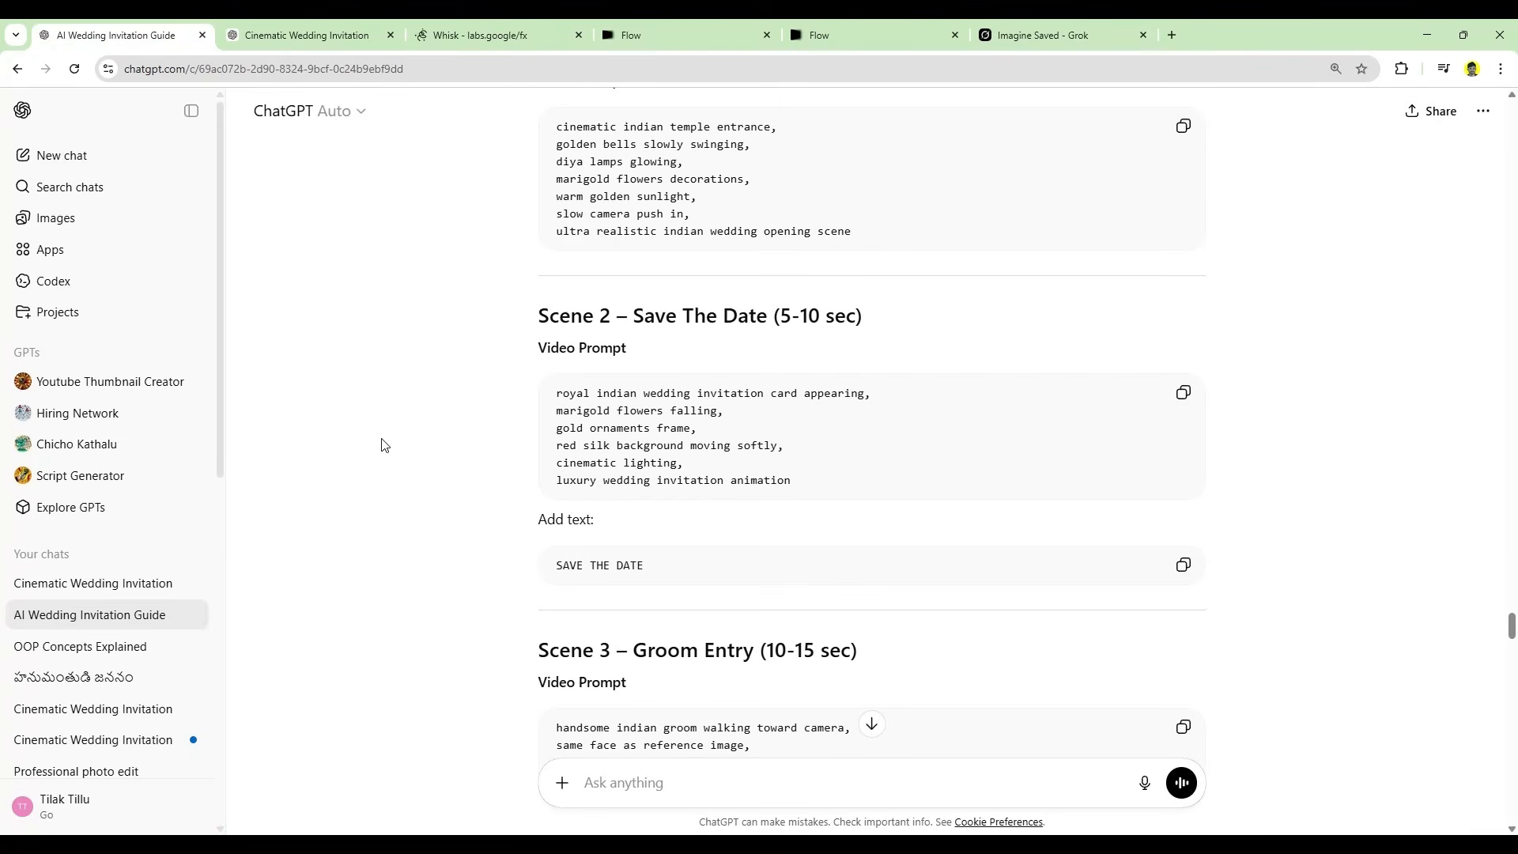
pyautogui.scroll(-5, 508, 552)
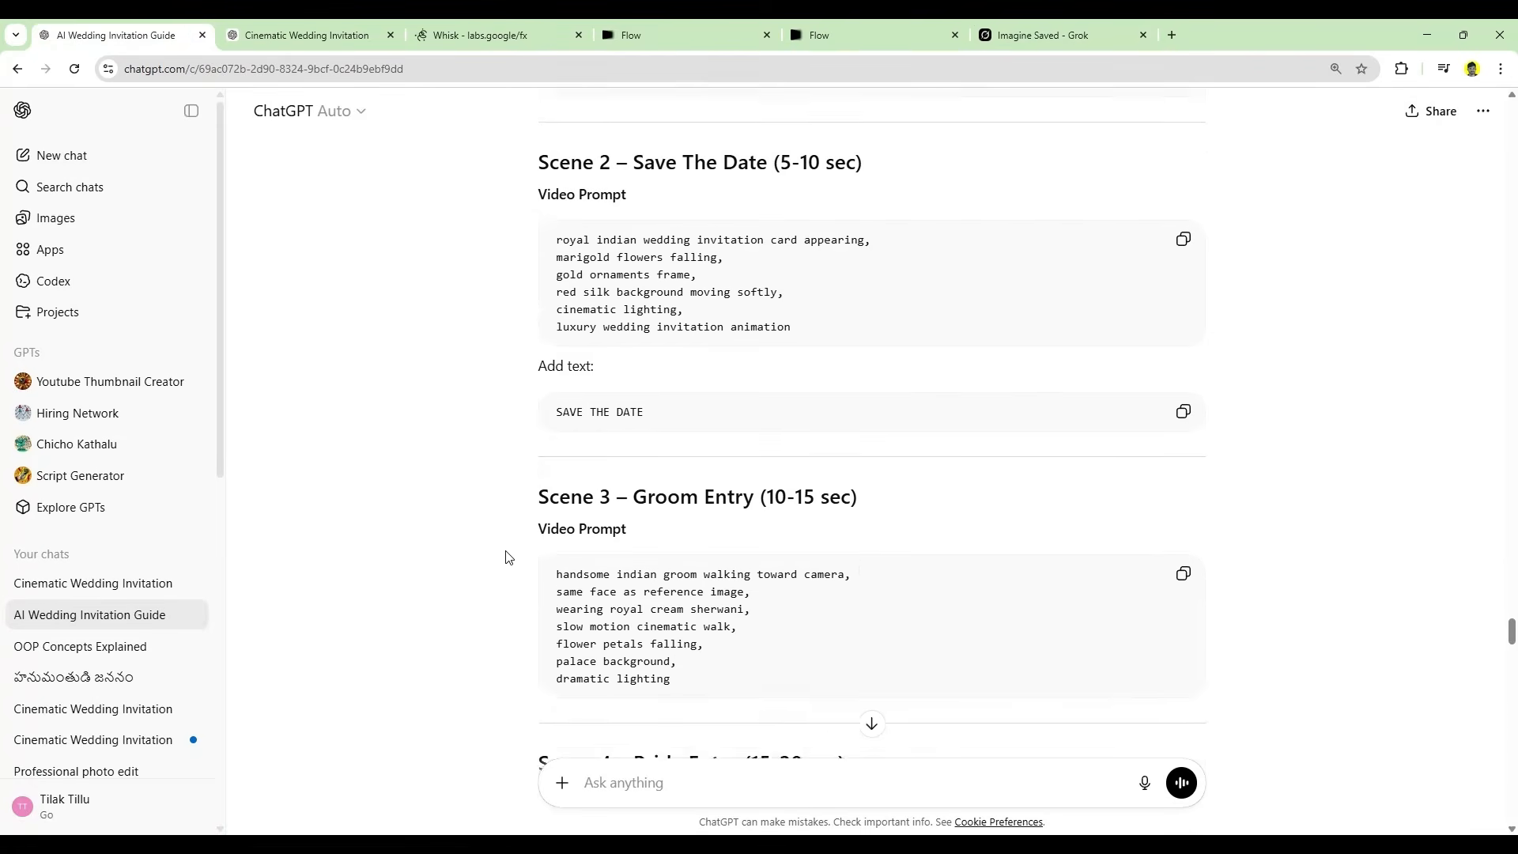
pyautogui.click(1012, 35)
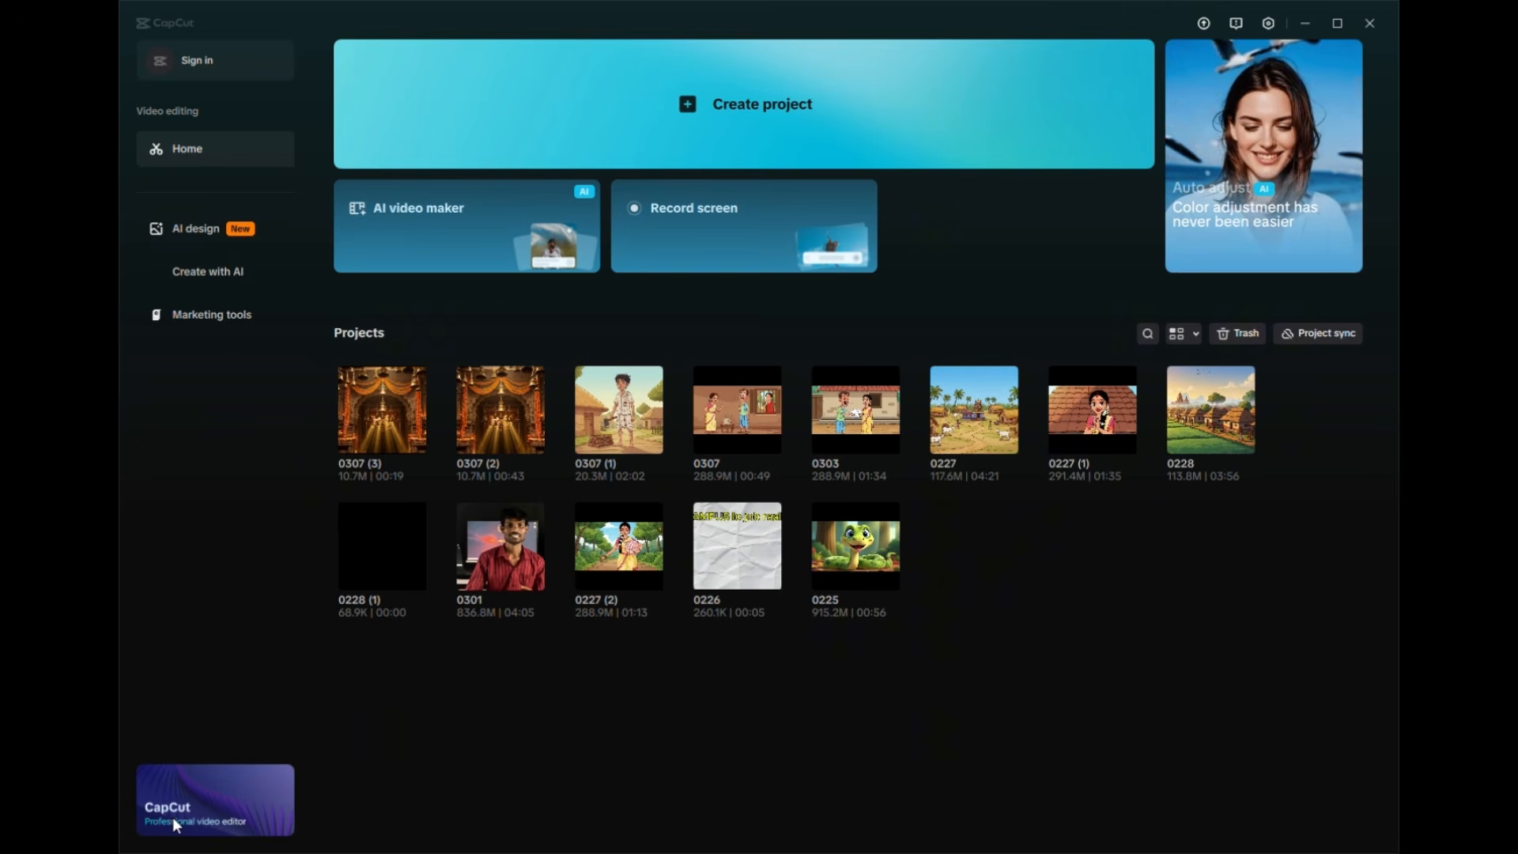
# Step: Create a new project in CapCut and place all seven Grok wedding clips on the timeline
pyautogui.click(716, 141)
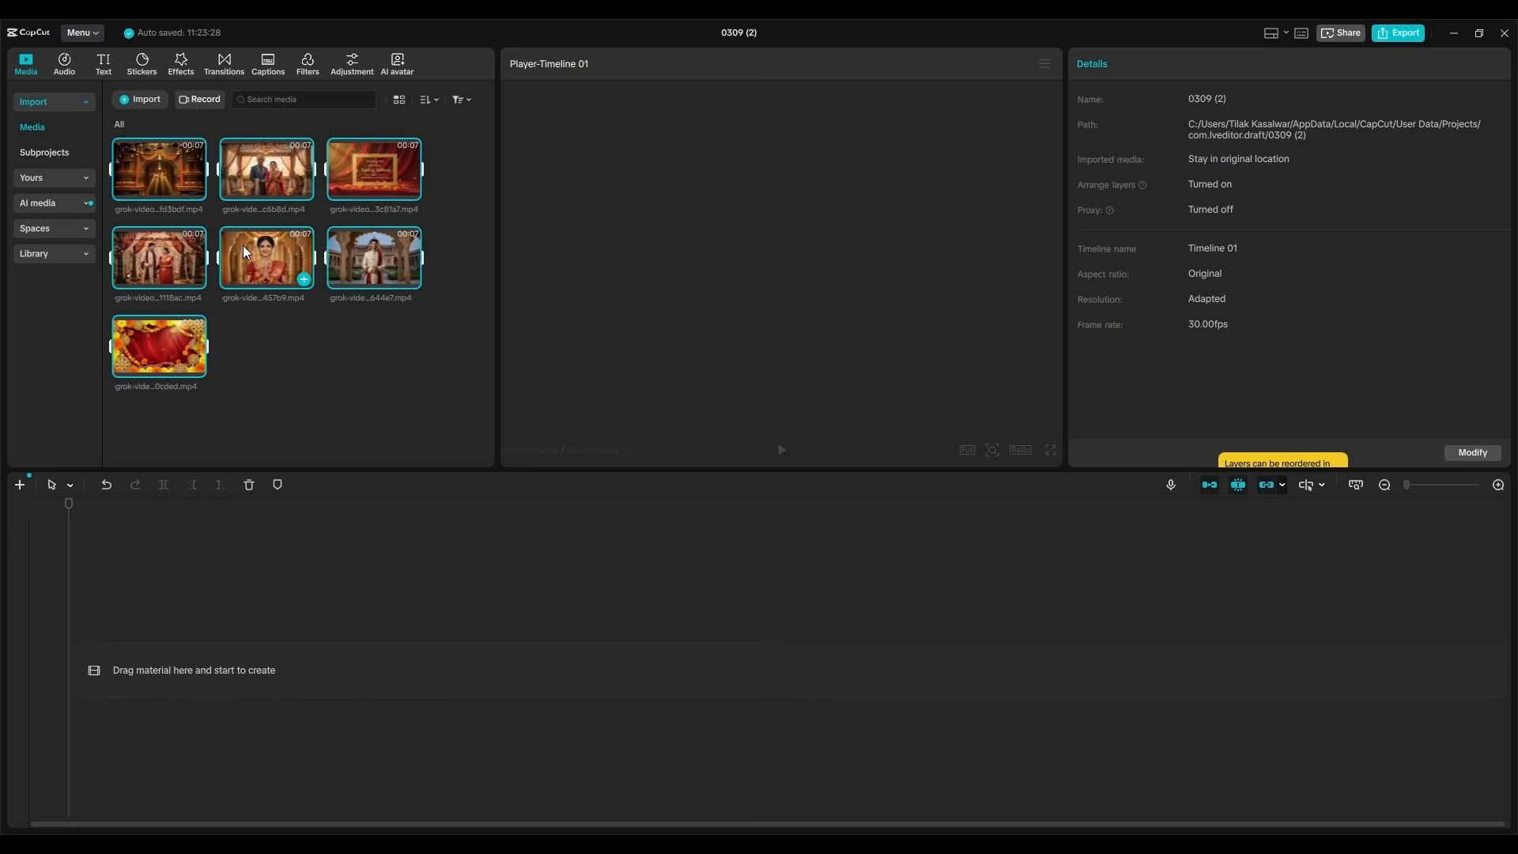
pyautogui.moveTo(174, 174); pyautogui.dragTo(198, 722)
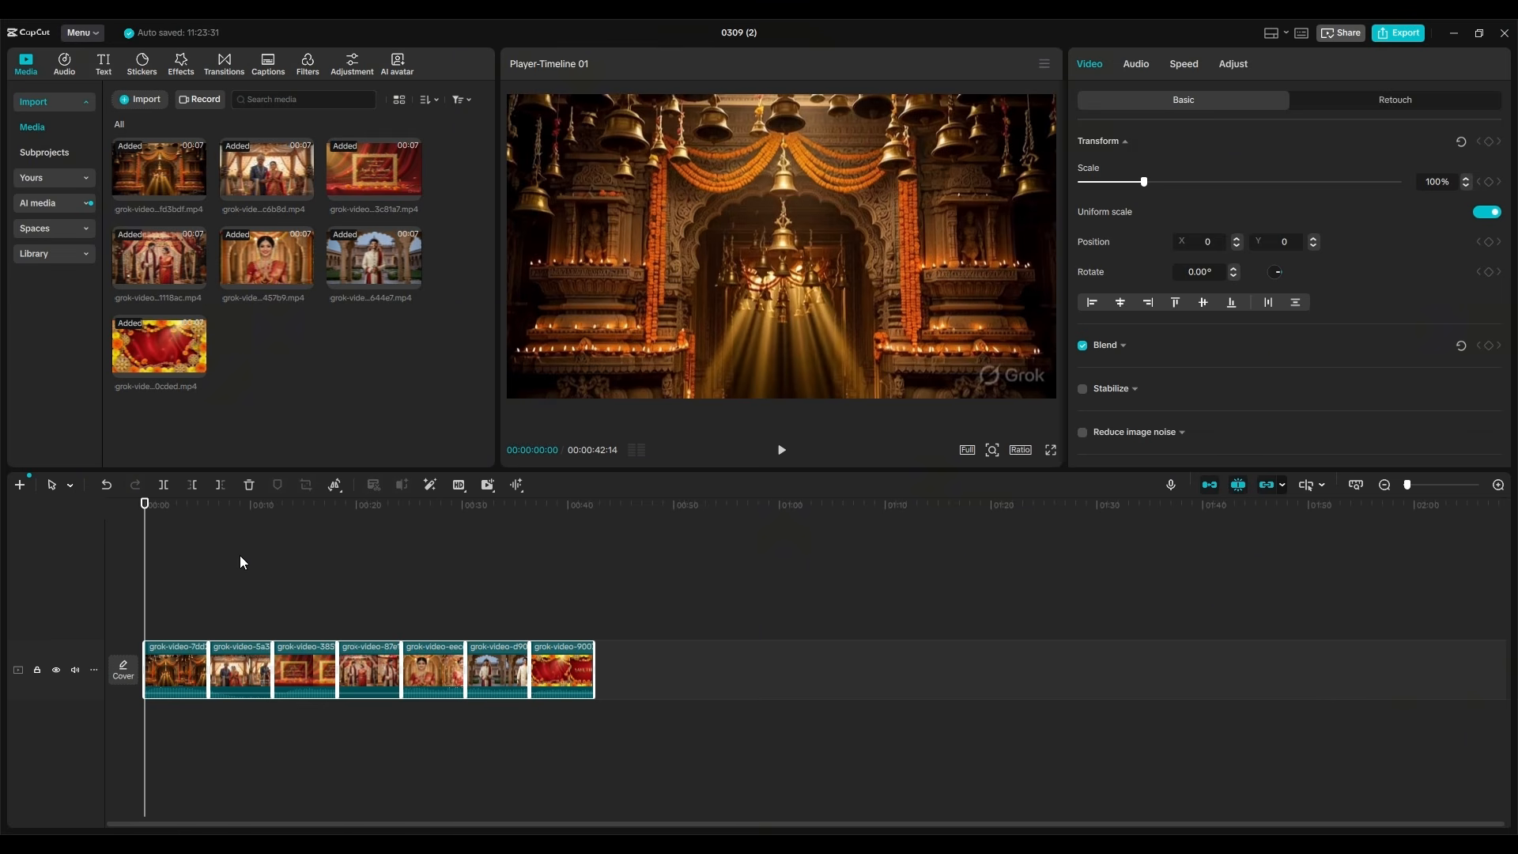
# Step: Trim the end of the opening temple clip so it lasts about 3 seconds
pyautogui.click(189, 672)
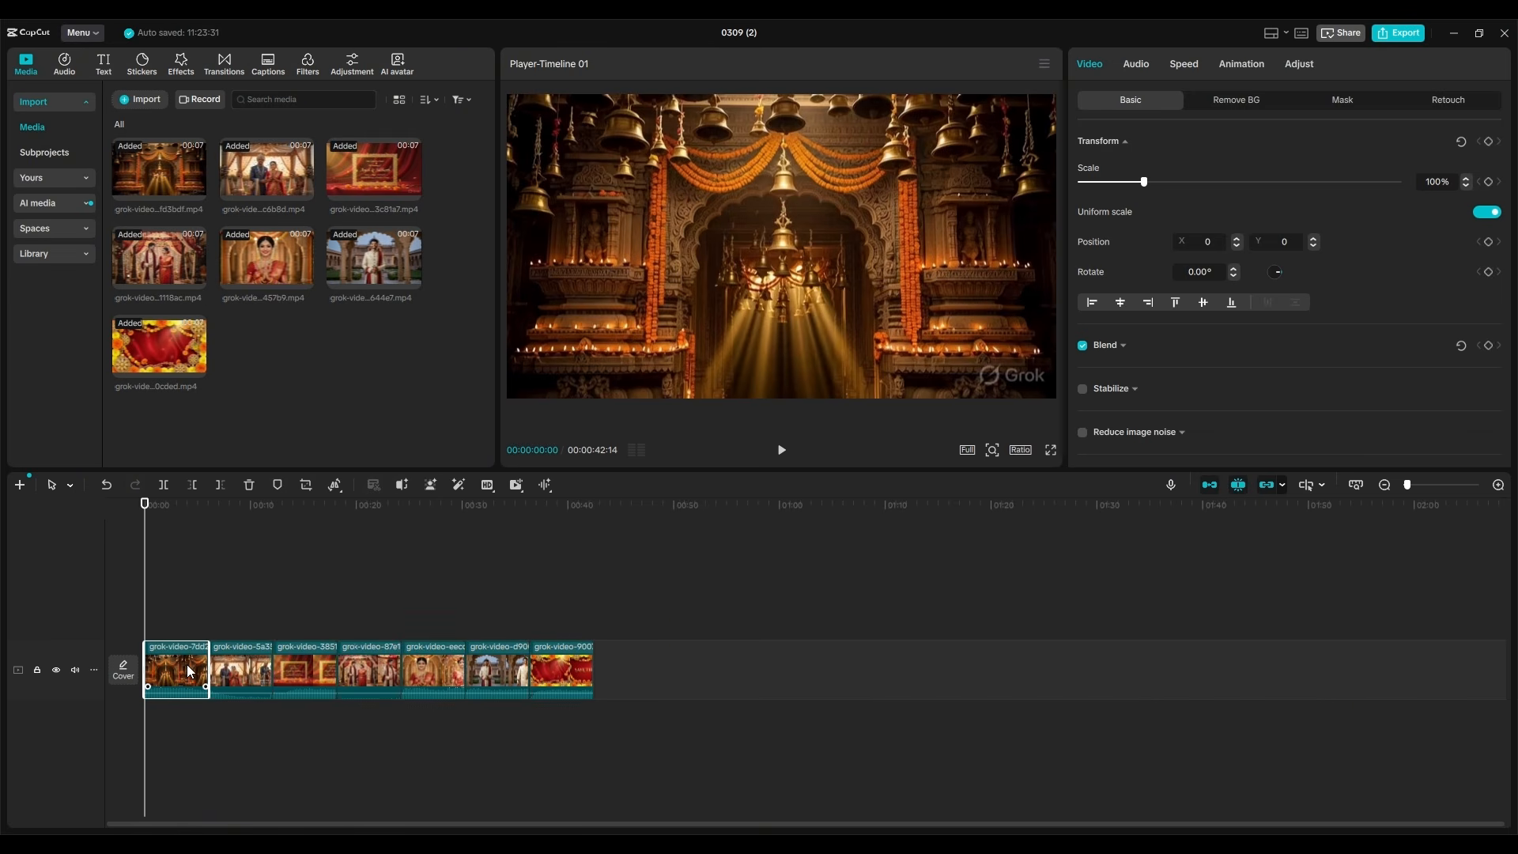
pyautogui.moveTo(209, 673); pyautogui.dragTo(175, 673)
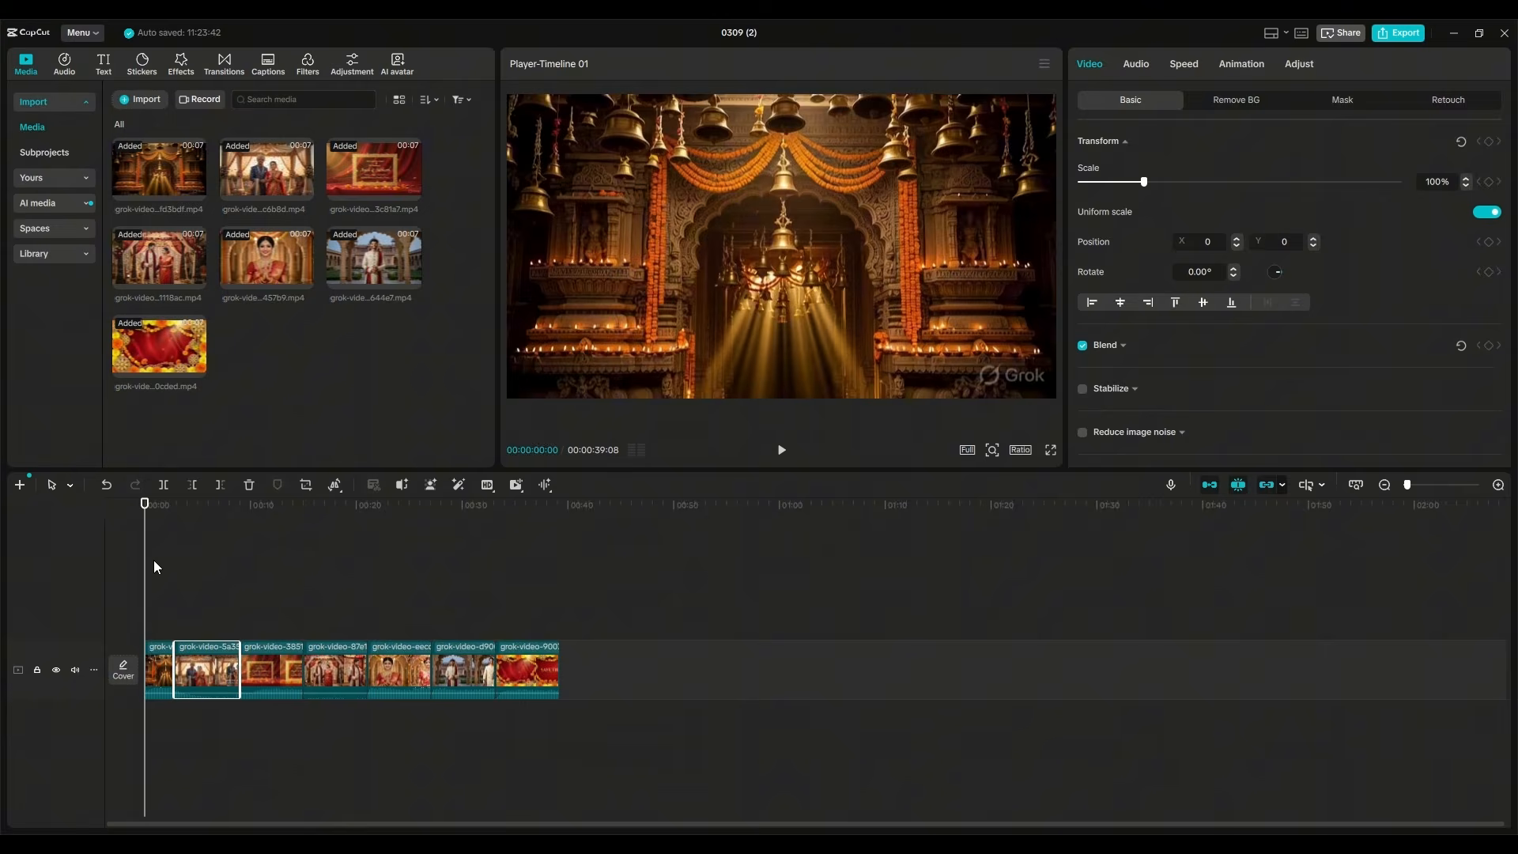
pyautogui.moveTo(153, 518)
pyautogui.mouseDown()
pyautogui.moveTo(202, 530)
pyautogui.moveTo(193, 546)
pyautogui.moveTo(199, 518)
pyautogui.moveTo(158, 529)
pyautogui.mouseUp()
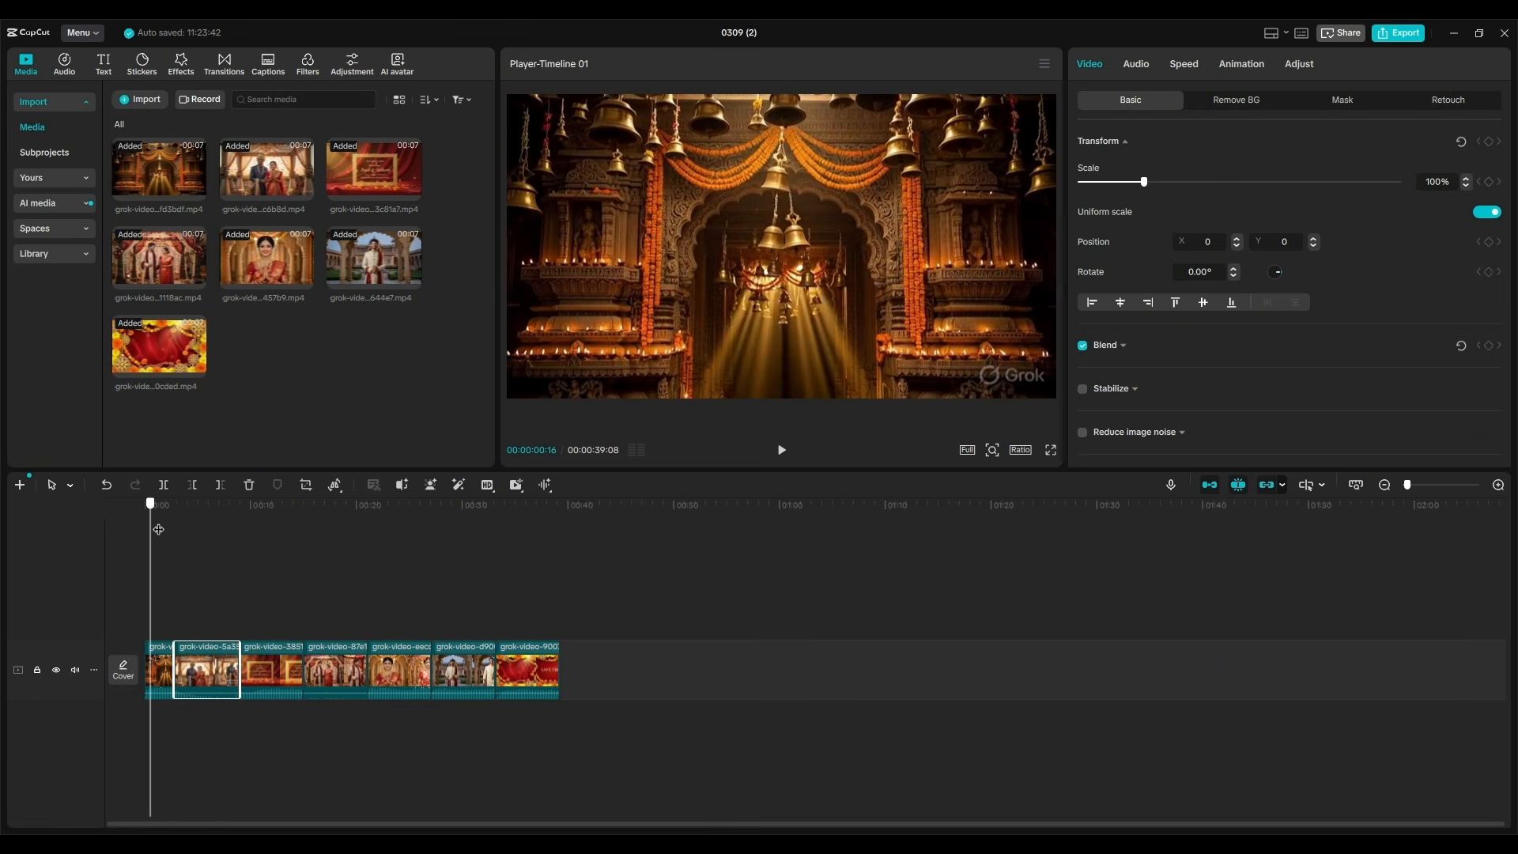
# Step: Reorder the clips after the temple opening: red floral background, groom, bride, couple, invitation card, and the sunset mandap scene last
pyautogui.moveTo(529, 654); pyautogui.dragTo(205, 660)
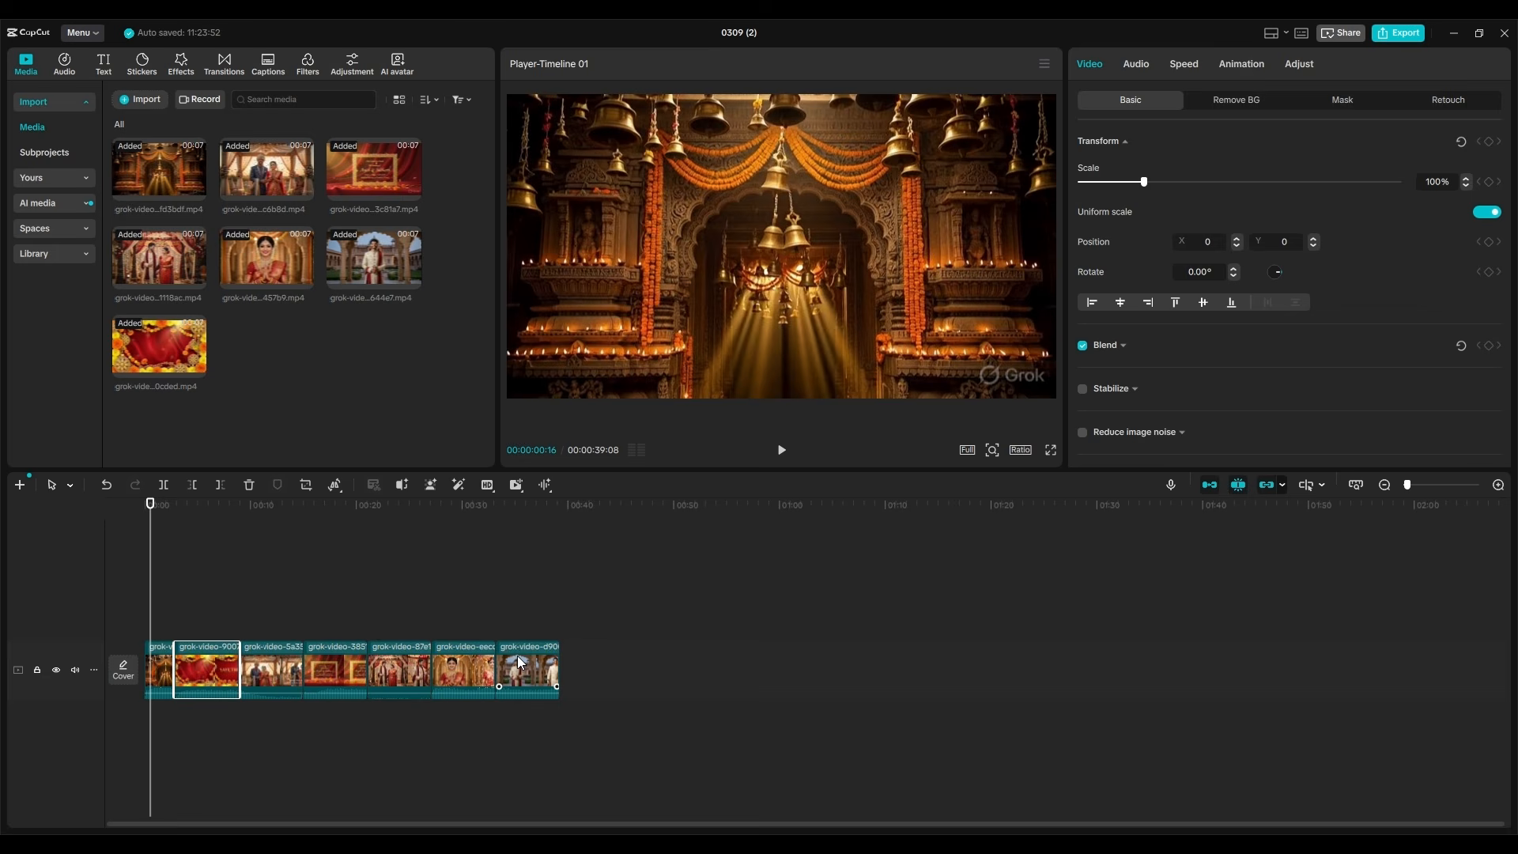
pyautogui.moveTo(521, 663); pyautogui.dragTo(262, 668)
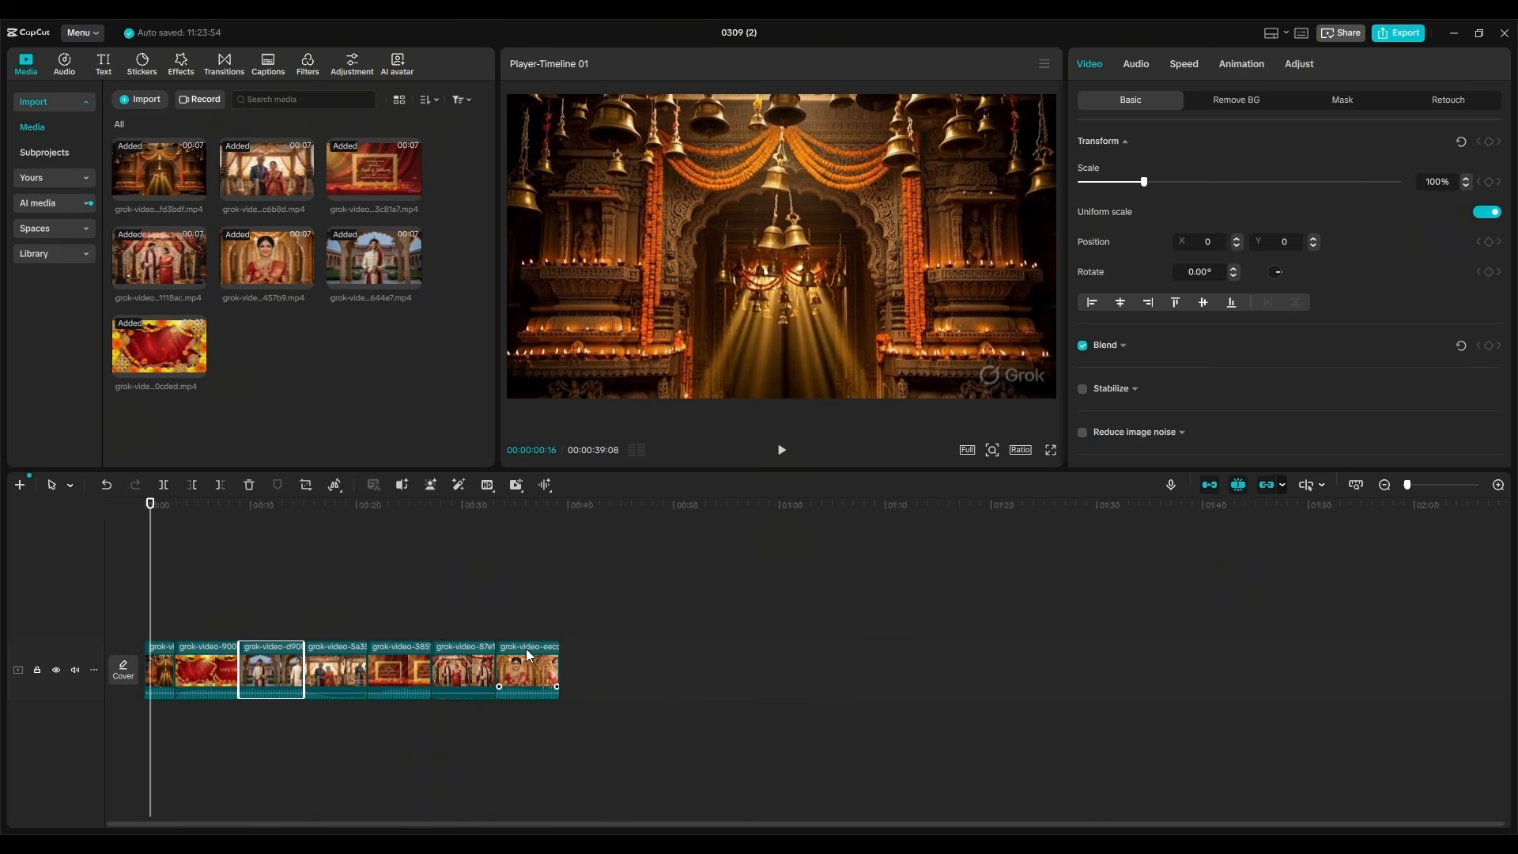
pyautogui.moveTo(530, 656); pyautogui.dragTo(336, 668)
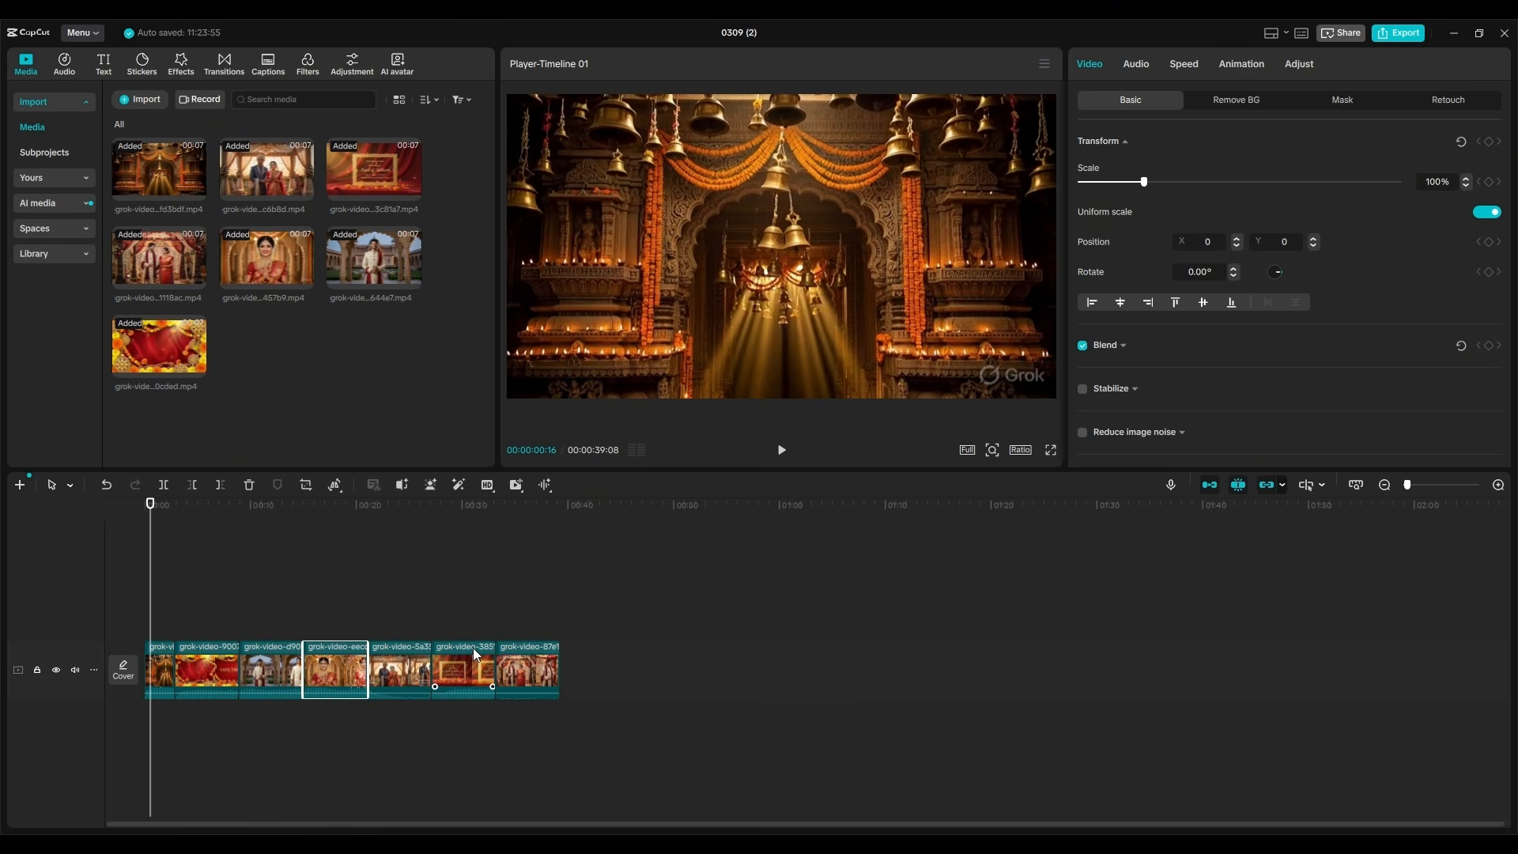
pyautogui.moveTo(477, 655); pyautogui.dragTo(400, 658)
pyautogui.moveTo(525, 655); pyautogui.dragTo(456, 650)
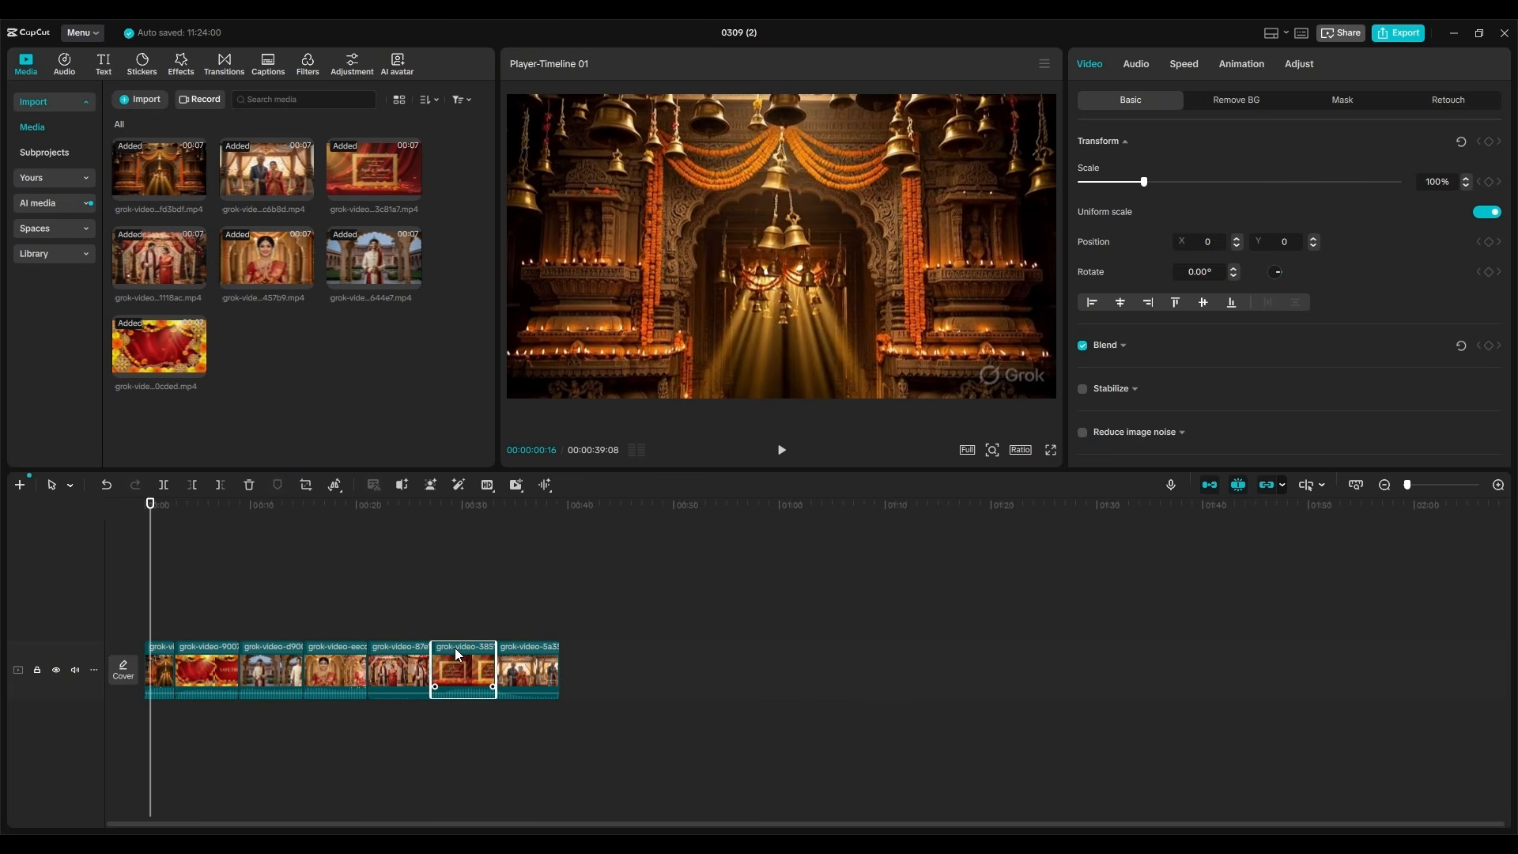
# Step: Shorten the floral background, groom, bride, couple and invitation card clips to about 4 to 5 seconds each
pyautogui.click(214, 664)
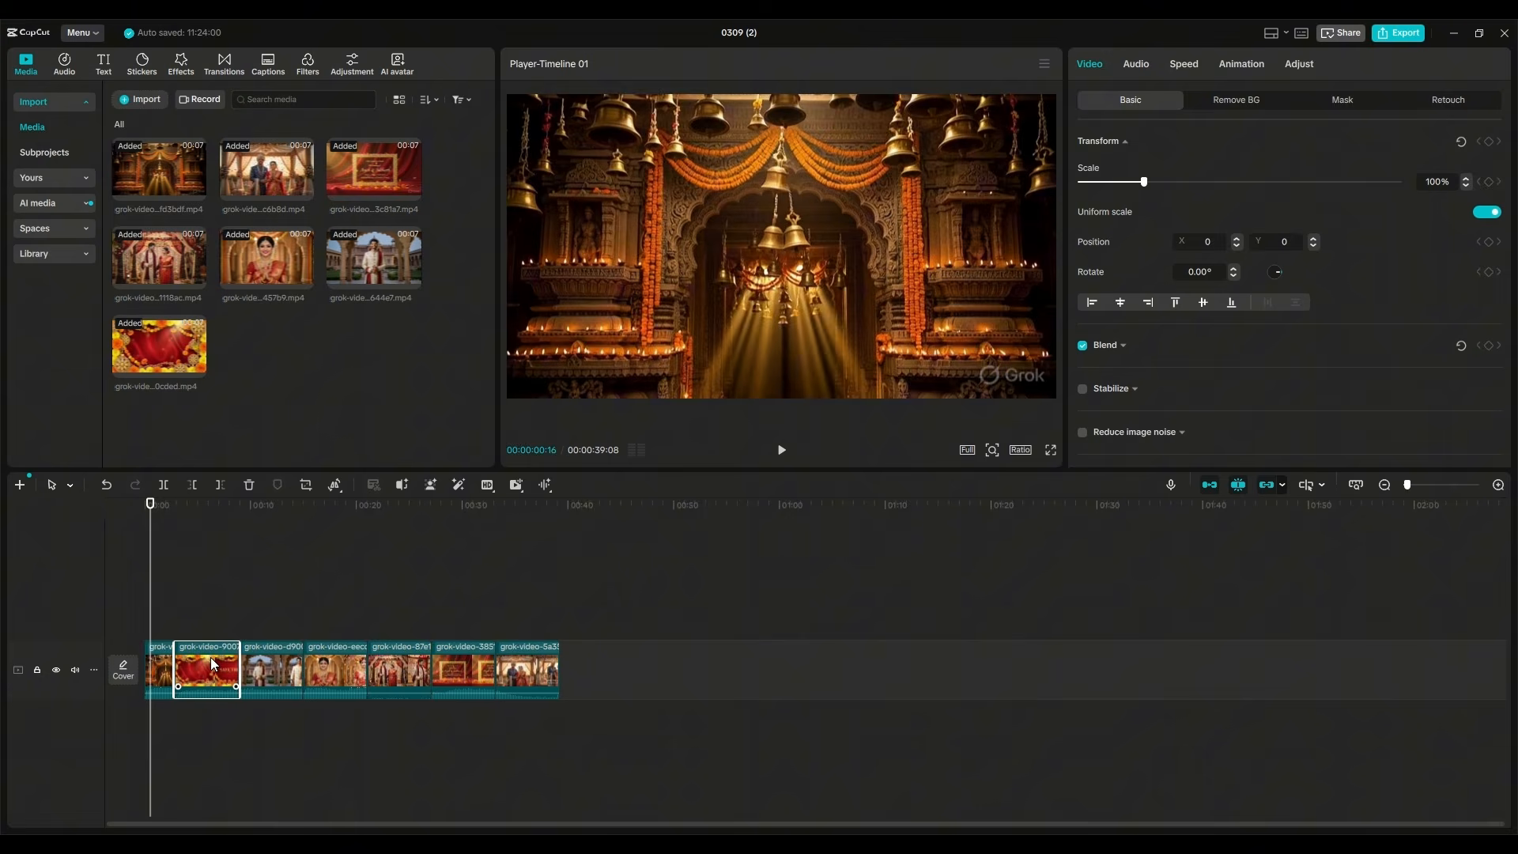
pyautogui.moveTo(187, 669); pyautogui.dragTo(401, 668)
pyautogui.click(241, 664)
pyautogui.click(263, 668)
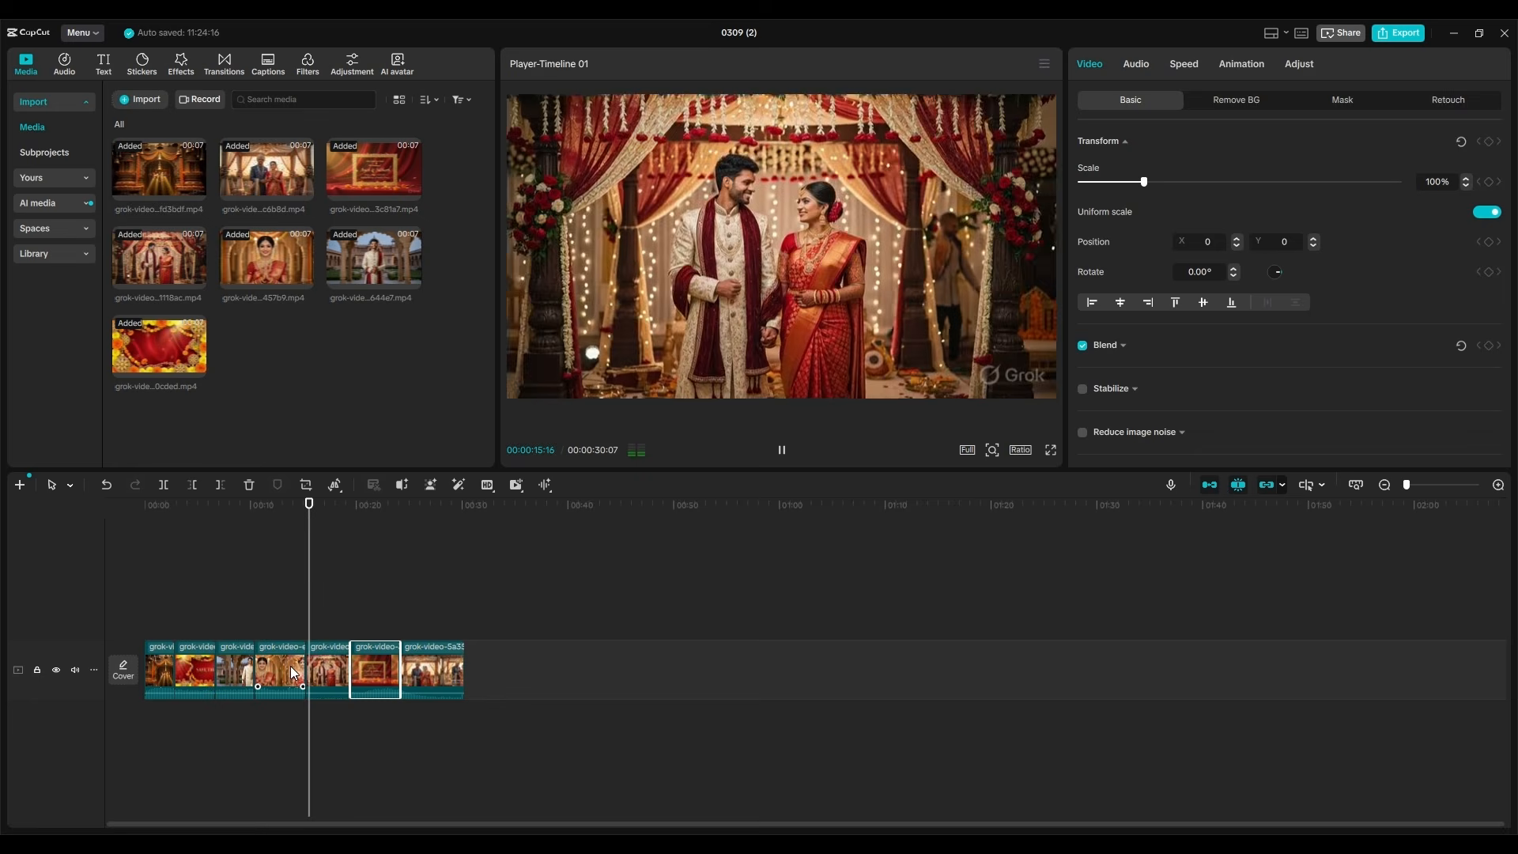
# Step: Preview the sequence from the temple opening to the final mandap scene and set the project's aspect ratio to 16:9
pyautogui.moveTo(167, 514); pyautogui.dragTo(112, 623)
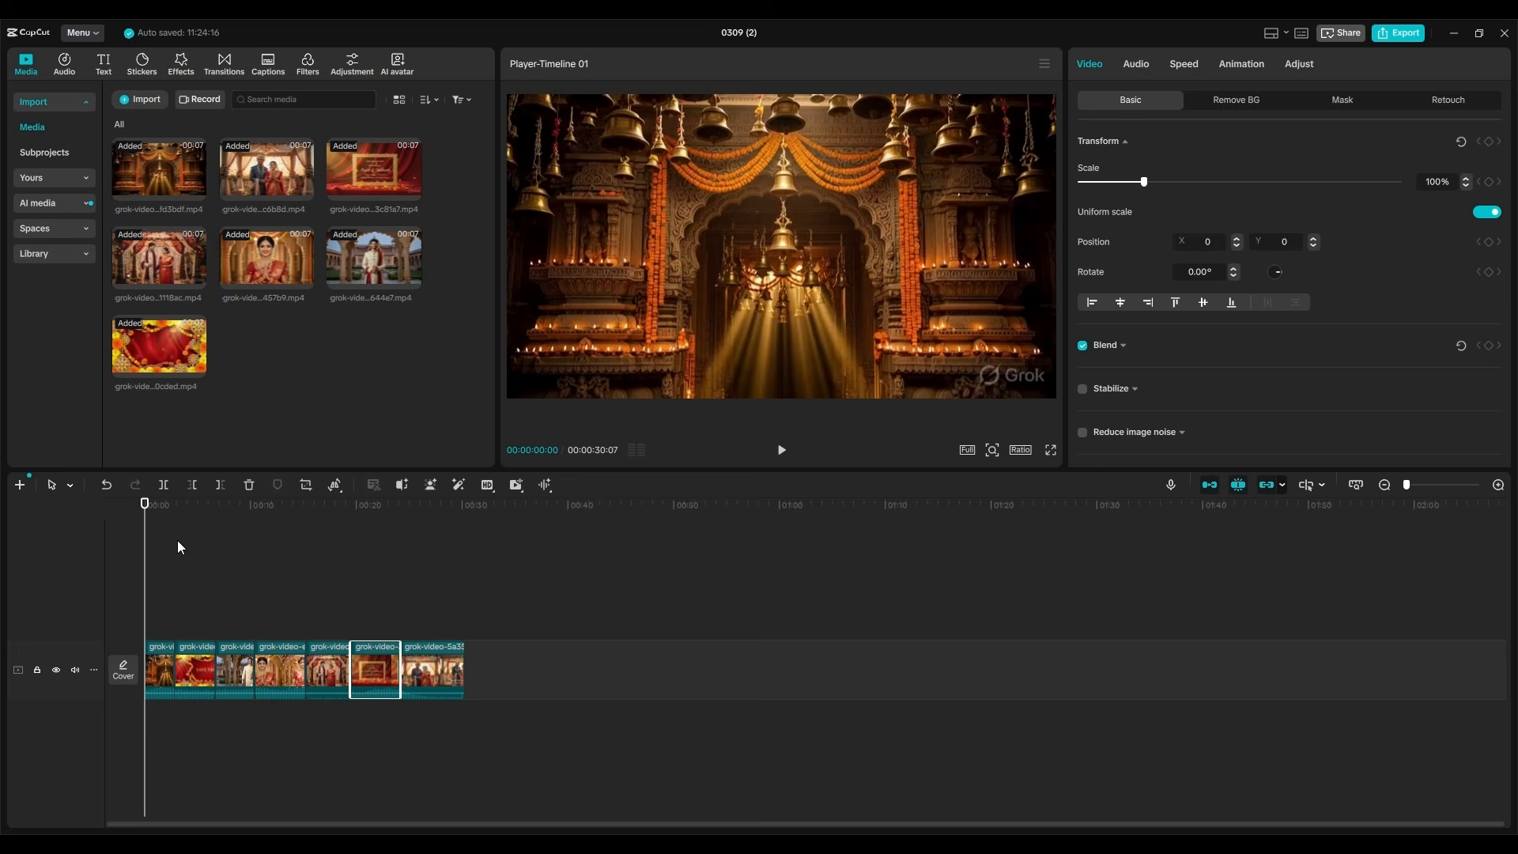
pyautogui.moveTo(156, 509); pyautogui.dragTo(473, 695)
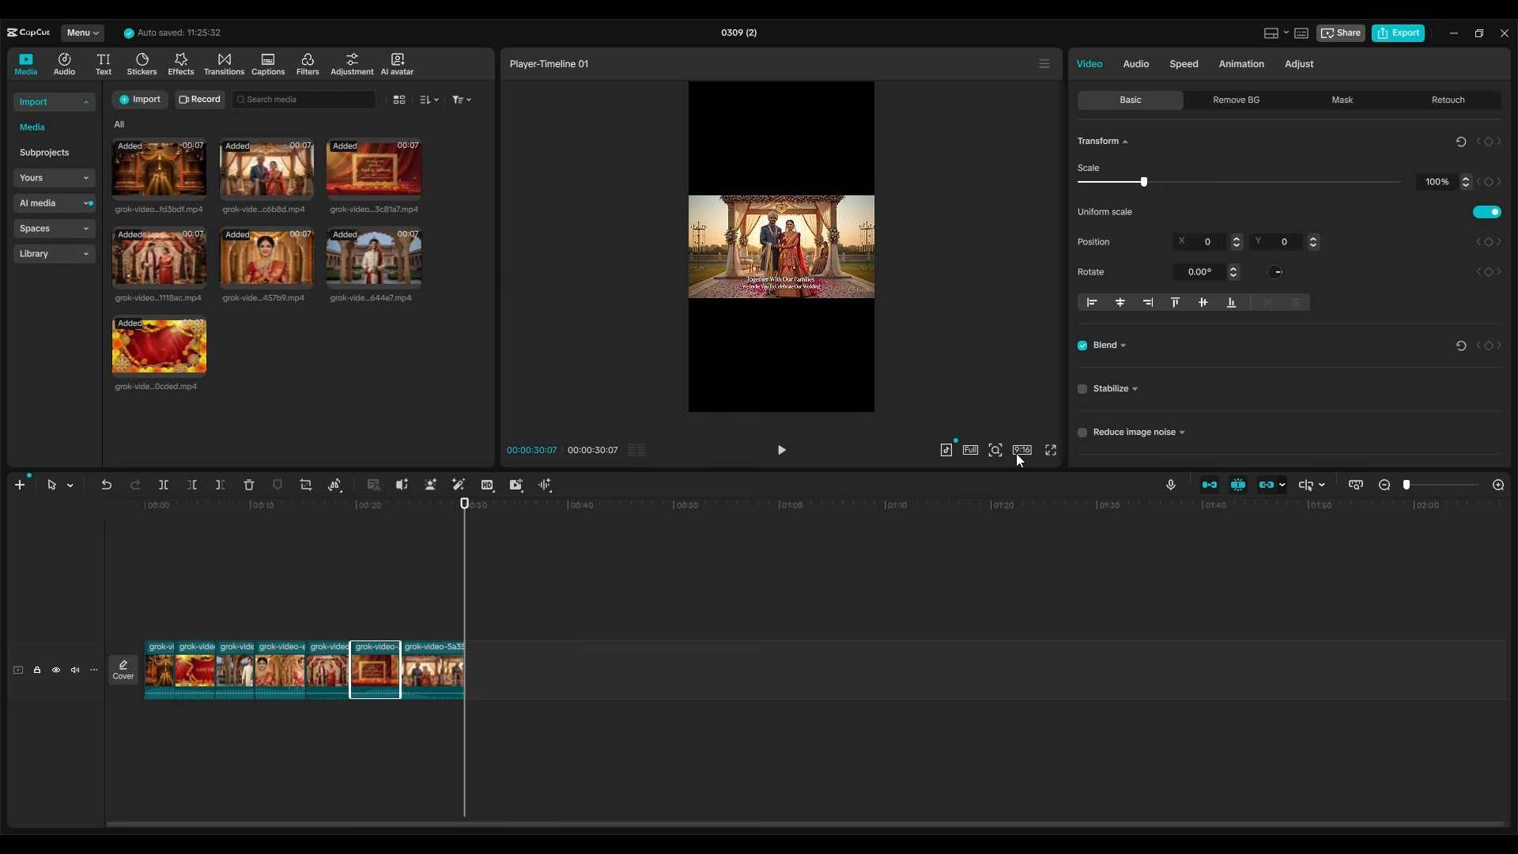
pyautogui.click(1067, 507)
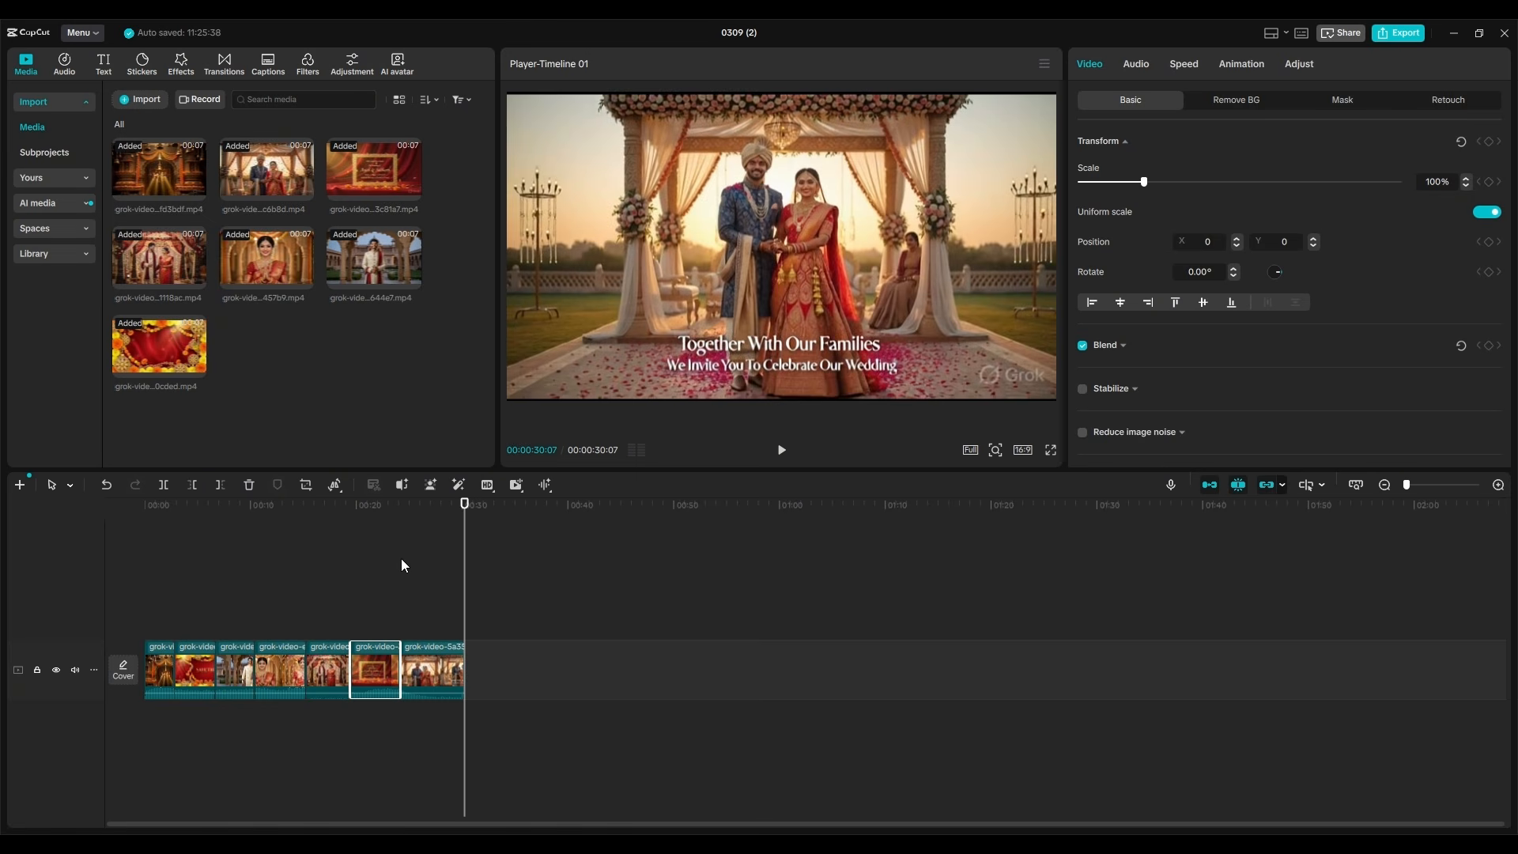